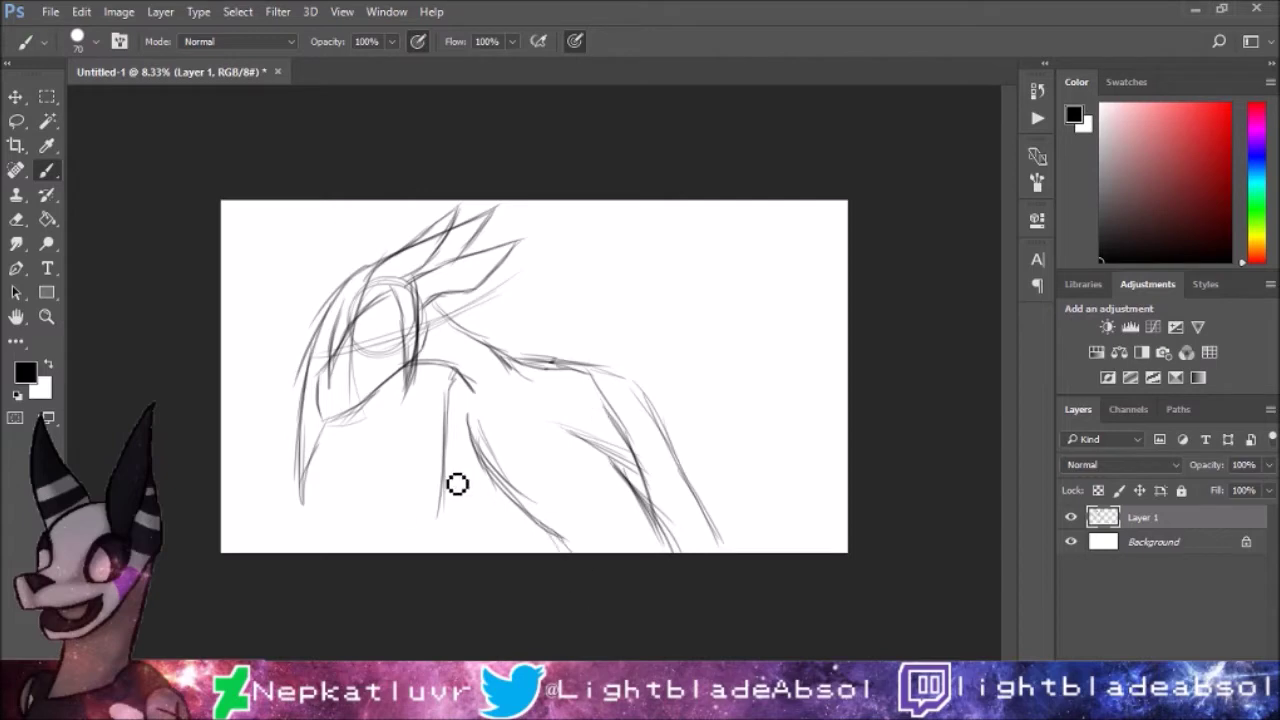
Step: Shift the rough figure sketch toward the canvas's left edge, leaving more empty space behind its back
{"action": "key", "text": "ctrl+e"}
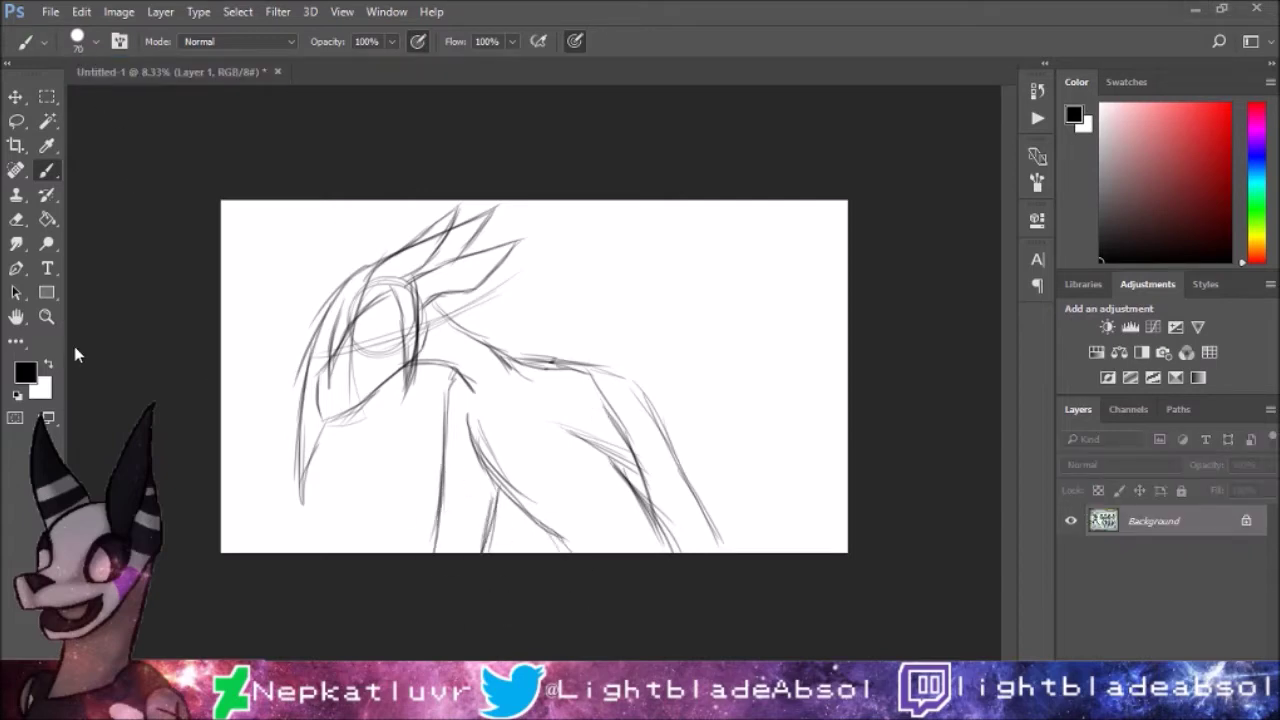
{"action": "key", "text": "v"}
{"action": "left_click_drag", "start_coordinate": [533, 391], "coordinate": [478, 388]}
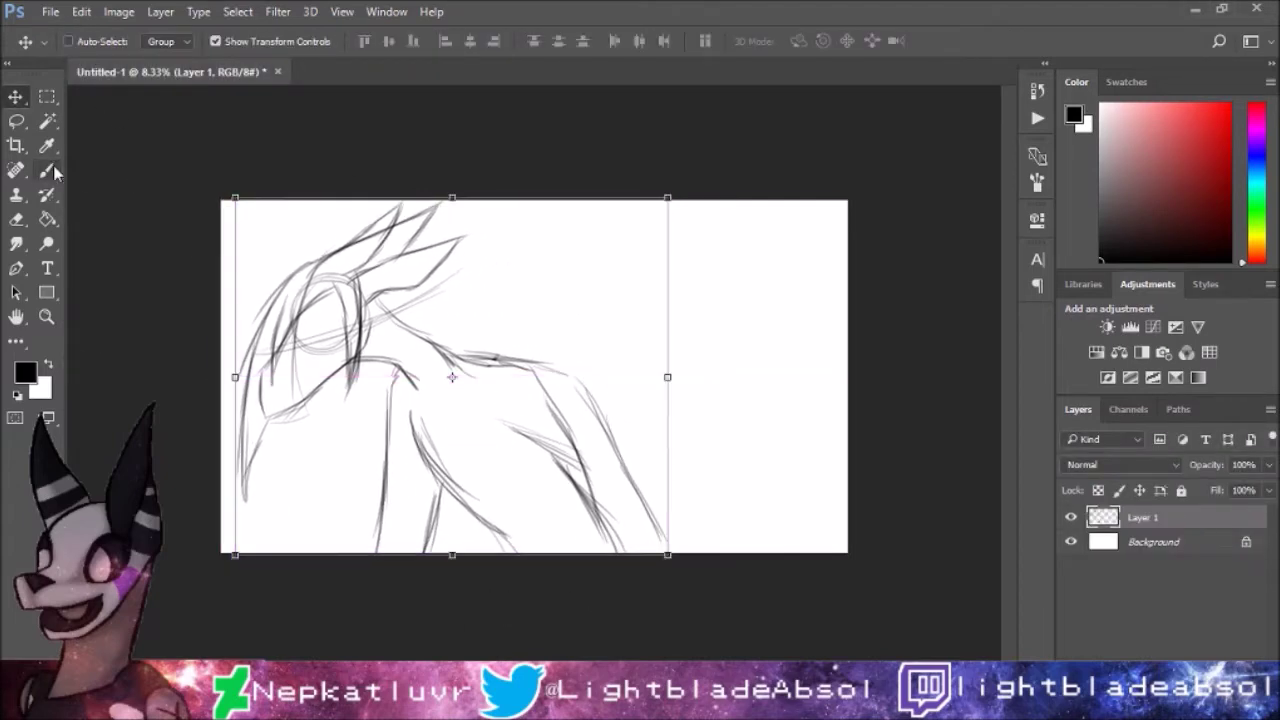
{"action": "key", "text": "b"}
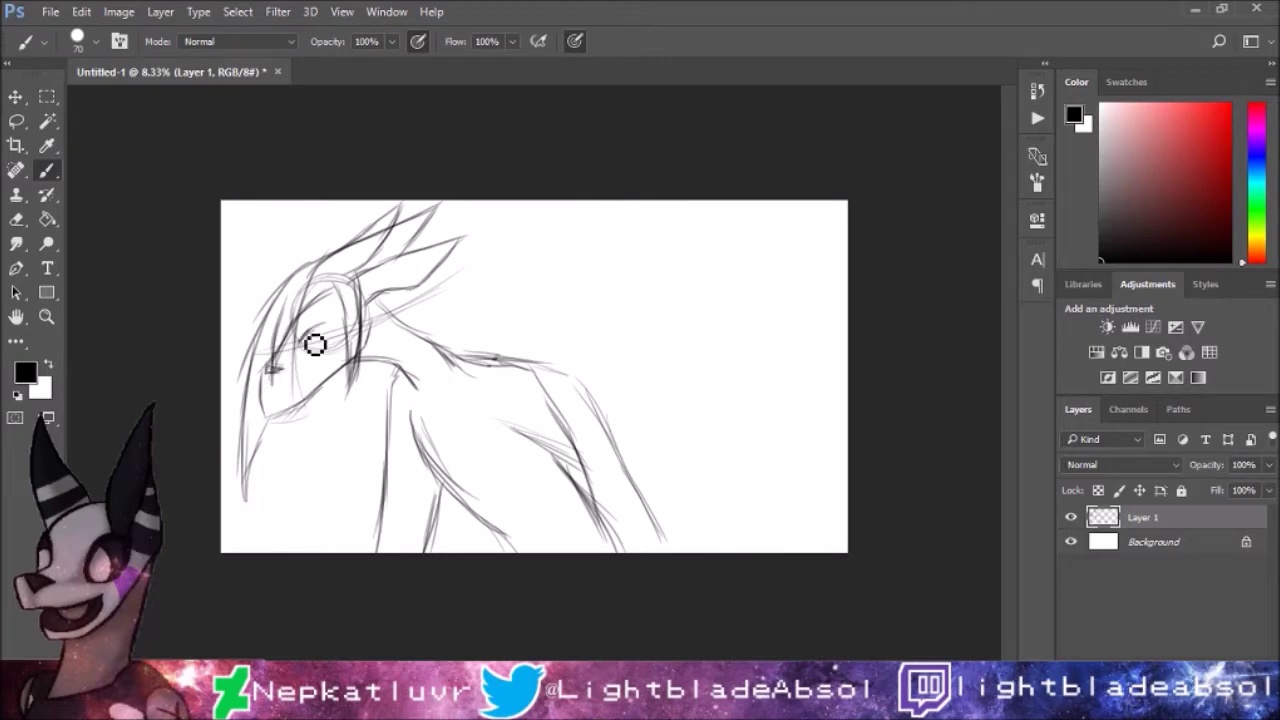
Step: Sketch the eye, eyebrow and mouth, the earrings on the ear, and the loose hair strands under the chin
{"action": "mouse_move", "coordinate": [308, 360]}
{"action": "left_mouse_down"}
{"action": "mouse_move", "coordinate": [355, 332]}
{"action": "mouse_move", "coordinate": [341, 342]}
{"action": "left_mouse_up"}
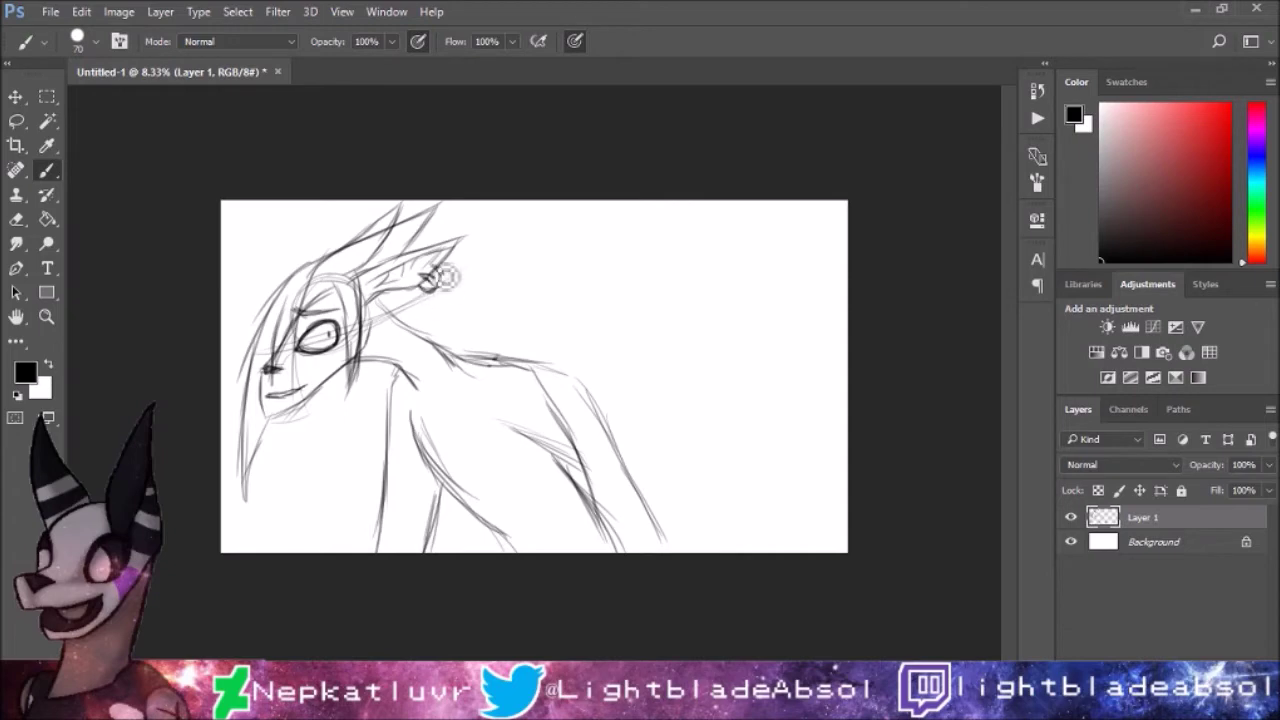
{"action": "left_click_drag", "start_coordinate": [402, 300], "coordinate": [440, 352]}
{"action": "left_click_drag", "start_coordinate": [302, 400], "coordinate": [312, 470]}
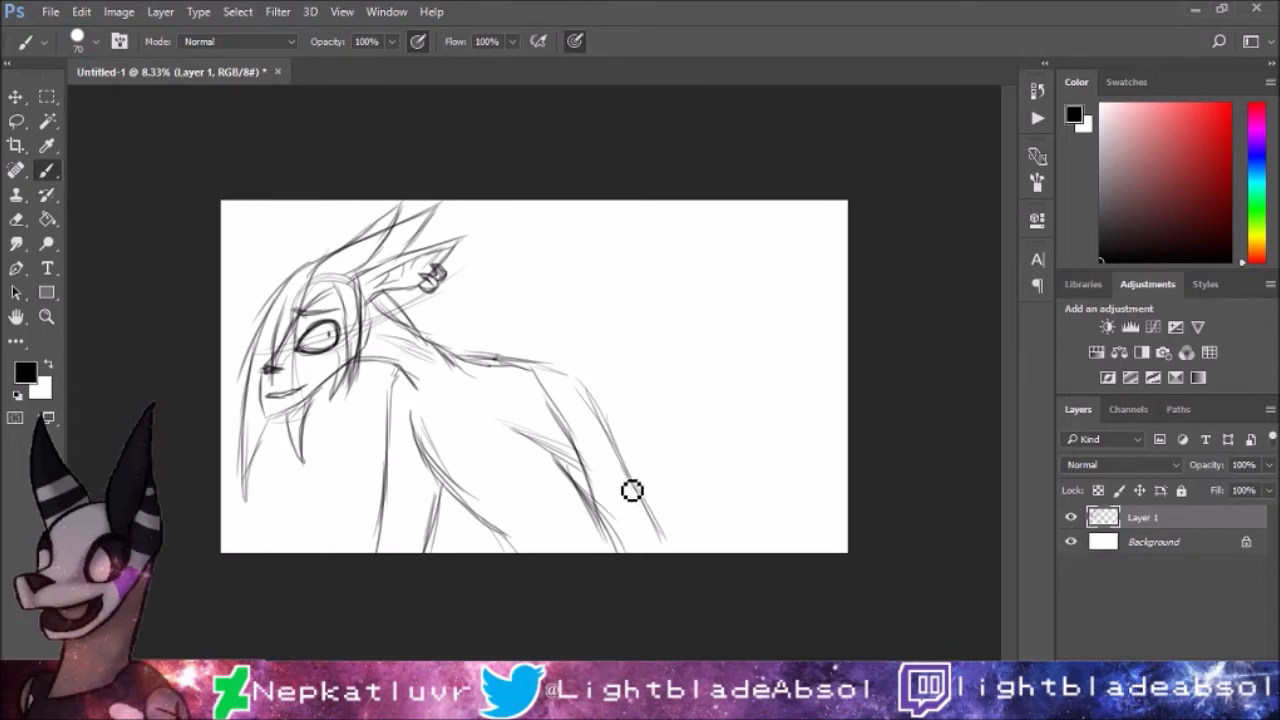
Step: Sketch the neck collar with its studs, the shoulder seam and the jacket's chest flap
{"action": "mouse_move", "coordinate": [430, 360]}
{"action": "left_mouse_down"}
{"action": "mouse_move", "coordinate": [393, 392]}
{"action": "mouse_move", "coordinate": [438, 389]}
{"action": "mouse_move", "coordinate": [447, 345]}
{"action": "mouse_move", "coordinate": [480, 357]}
{"action": "left_mouse_up"}
{"action": "mouse_move", "coordinate": [570, 390]}
{"action": "left_mouse_down"}
{"action": "mouse_move", "coordinate": [537, 431]}
{"action": "mouse_move", "coordinate": [594, 386]}
{"action": "mouse_move", "coordinate": [600, 491]}
{"action": "mouse_move", "coordinate": [581, 516]}
{"action": "mouse_move", "coordinate": [683, 560]}
{"action": "mouse_move", "coordinate": [609, 514]}
{"action": "left_mouse_up"}
{"action": "mouse_move", "coordinate": [457, 474]}
{"action": "left_mouse_down"}
{"action": "mouse_move", "coordinate": [503, 440]}
{"action": "mouse_move", "coordinate": [534, 517]}
{"action": "mouse_move", "coordinate": [500, 537]}
{"action": "mouse_move", "coordinate": [450, 470]}
{"action": "mouse_move", "coordinate": [470, 525]}
{"action": "mouse_move", "coordinate": [508, 457]}
{"action": "mouse_move", "coordinate": [443, 465]}
{"action": "mouse_move", "coordinate": [455, 477]}
{"action": "left_mouse_up"}
{"action": "left_click_drag", "start_coordinate": [523, 506], "coordinate": [501, 451]}
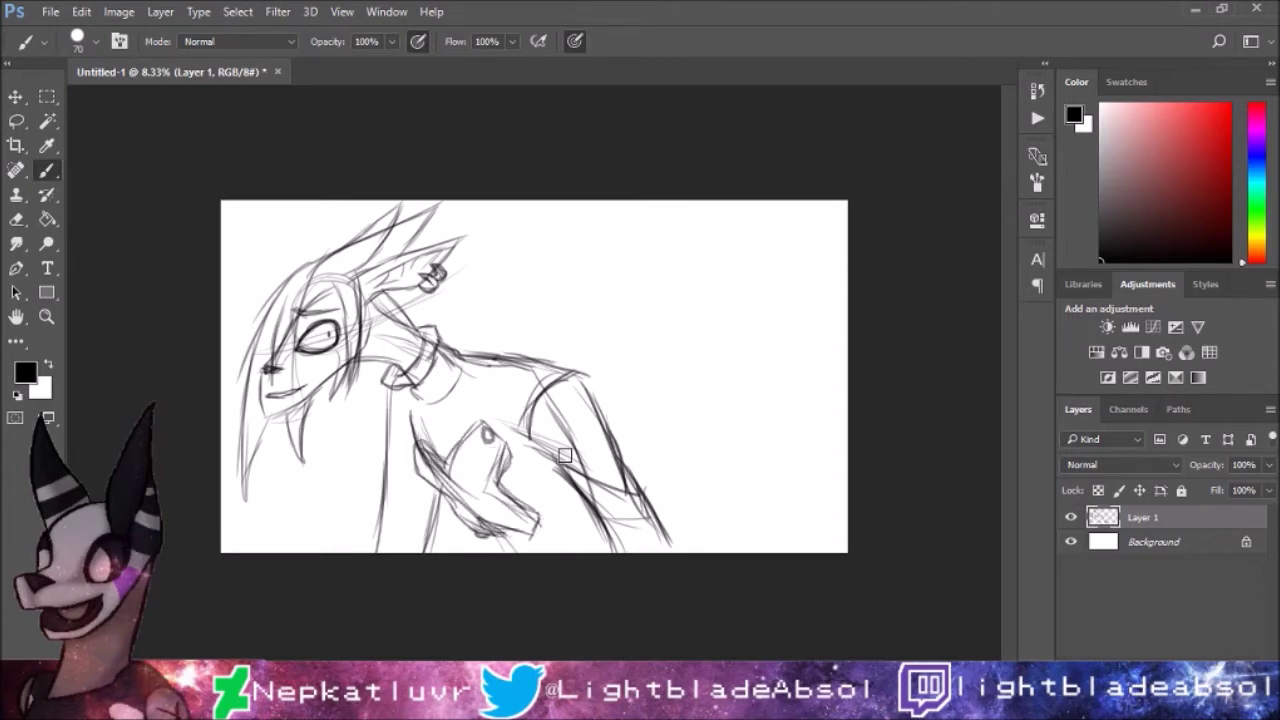
{"action": "left_click_drag", "start_coordinate": [400, 398], "coordinate": [423, 437]}
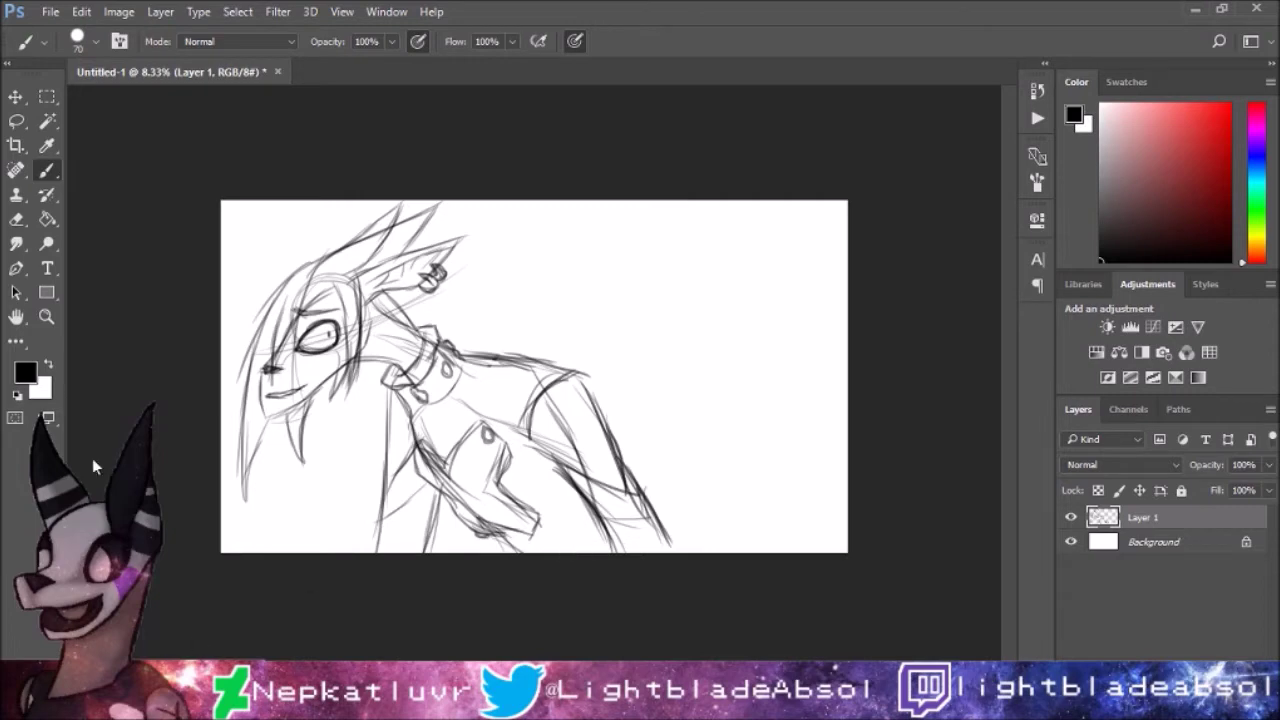
{"action": "key", "text": "ctrl+e"}
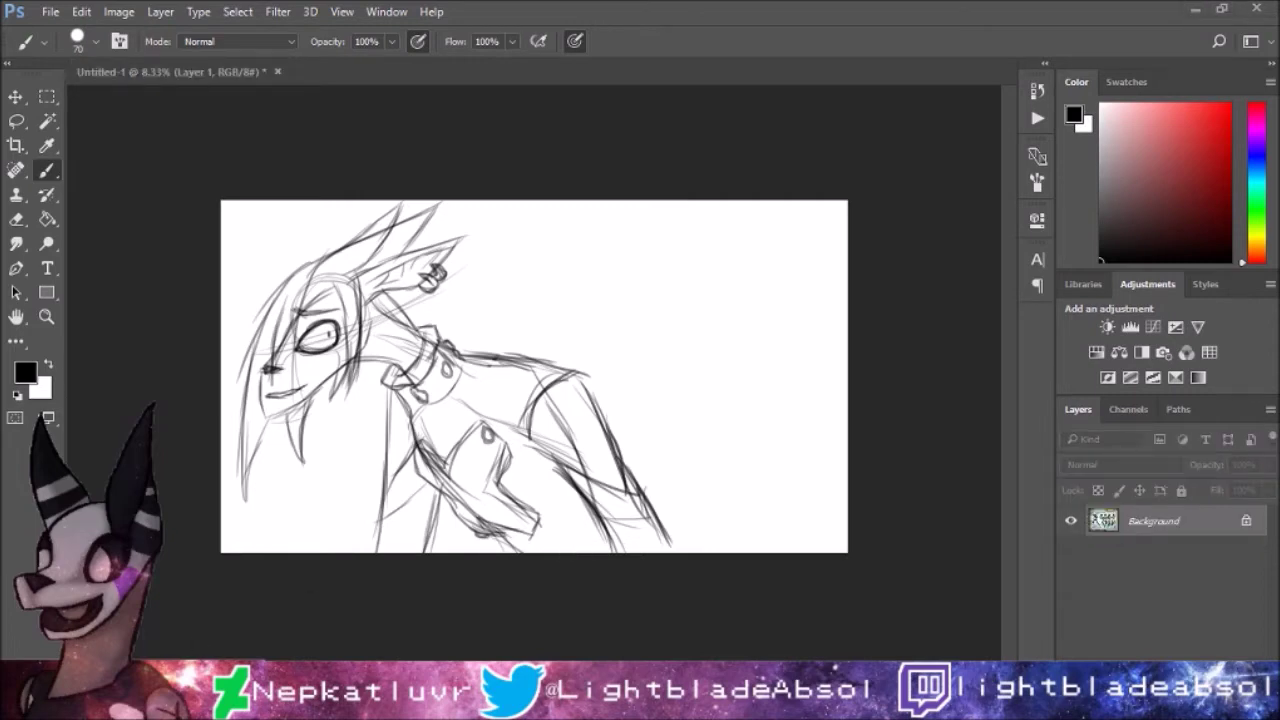
{"action": "key", "text": "ctrl+z"}
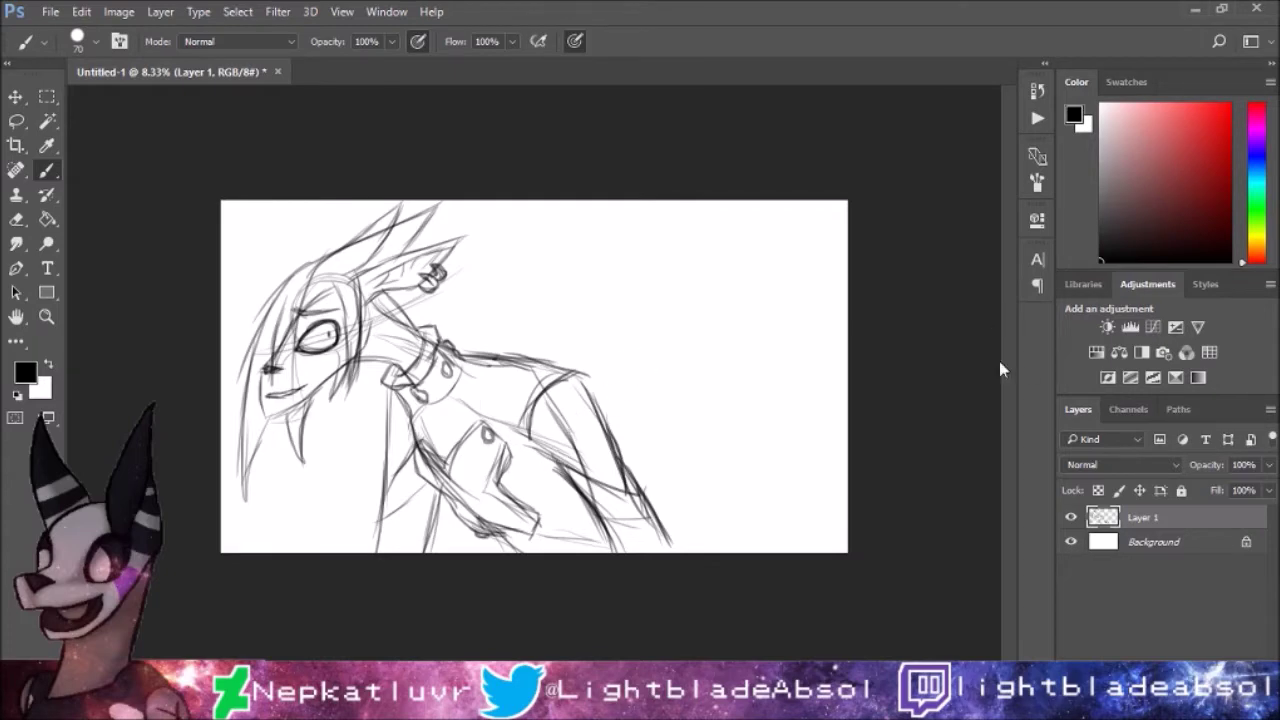
{"action": "key", "text": "v"}
{"action": "key", "text": "shift+Right"}
{"action": "key", "text": "shift+Right"}
{"action": "key", "text": "shift+Right"}
{"action": "key", "text": "shift+Right"}
{"action": "key", "text": "shift+Right"}
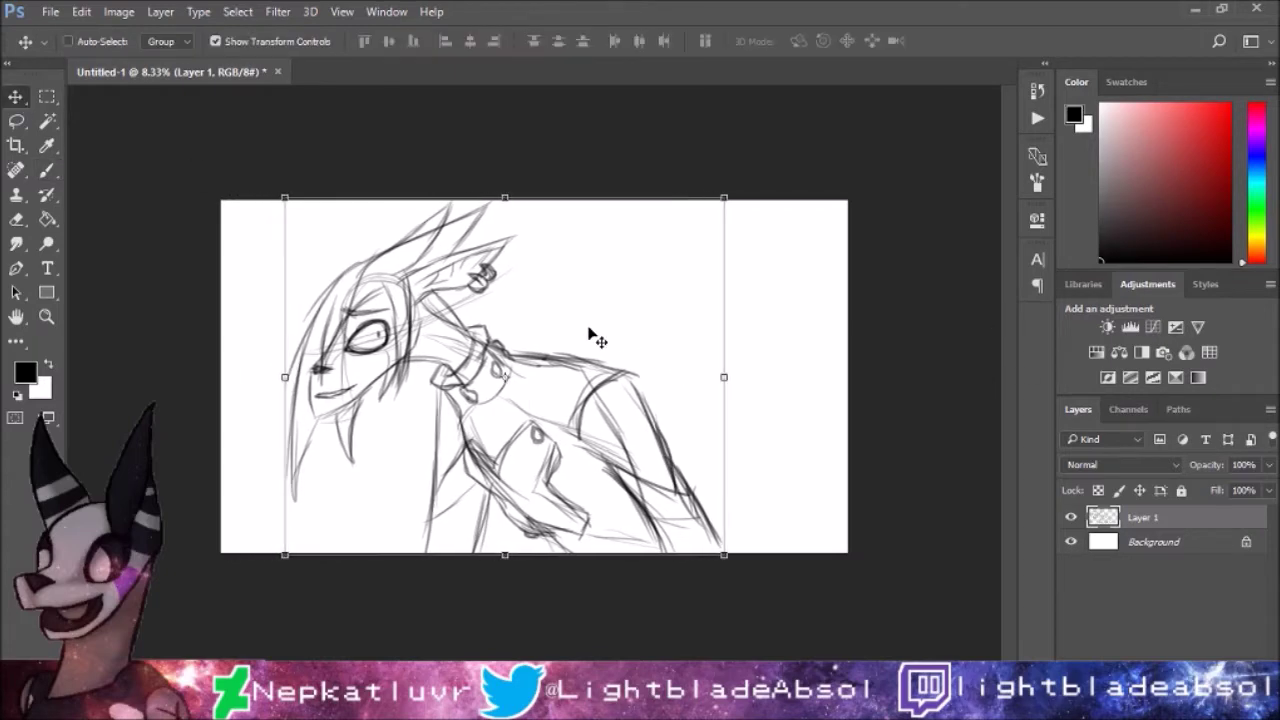
{"action": "key", "text": "shift+Left"}
{"action": "key", "text": "shift+Left"}
{"action": "key", "text": "shift+Left"}
{"action": "key", "text": "shift+Left"}
{"action": "key", "text": "shift+Left"}
Step: Lower the opacity of the sketch layer and add a new layer above it for the line art
{"action": "key", "text": "b"}
{"action": "left_click_drag", "start_coordinate": [1268, 464], "coordinate": [1205, 489]}
{"action": "left_click", "coordinate": [1229, 705]}
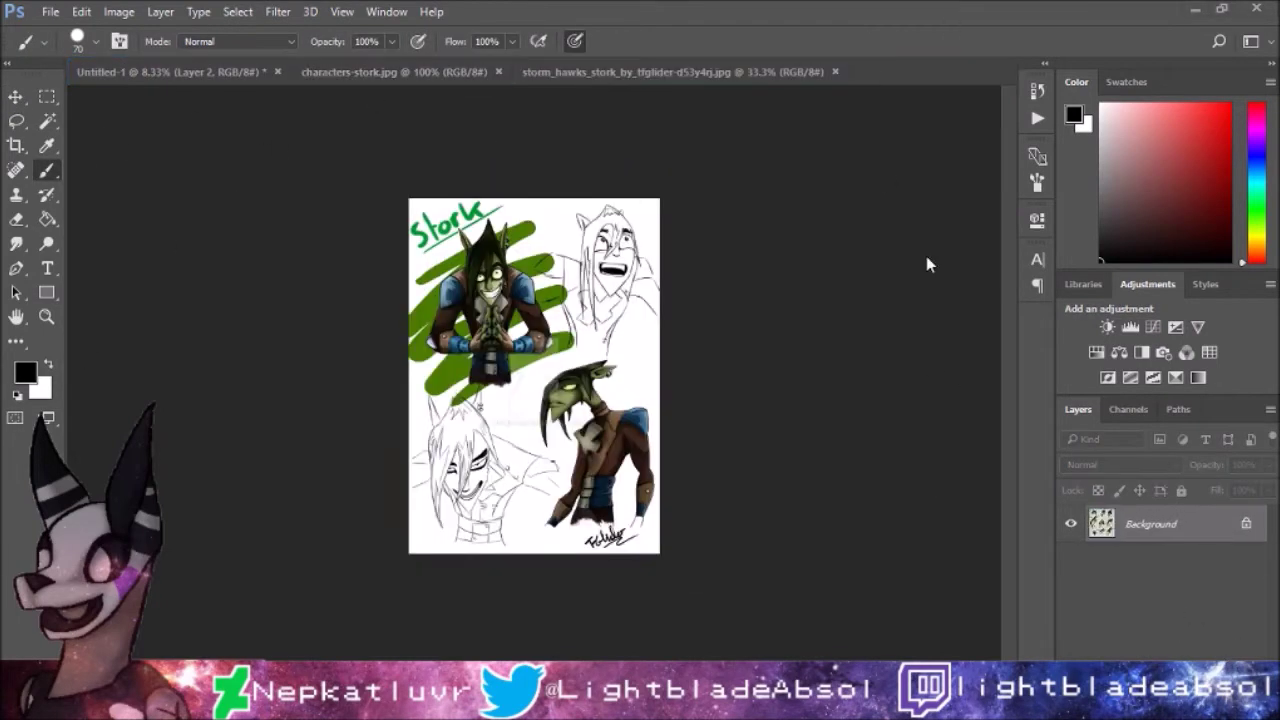
Step: Return to the Untitled-1 drawing and ink the pointed hair strand hanging behind the eye with a size 45 brush
{"action": "key", "text": "ctrl+Tab"}
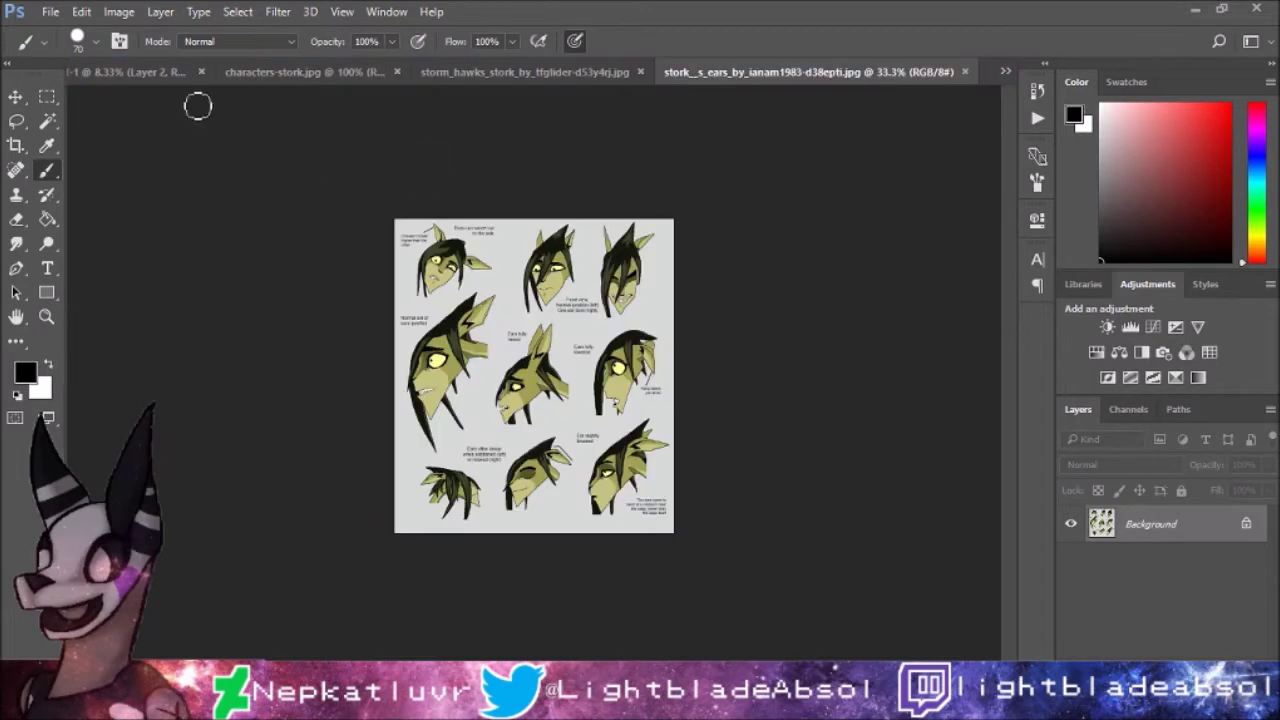
{"action": "key", "text": "ctrl+Tab"}
{"action": "scroll", "coordinate": [471, 200], "scroll_direction": "up", "scroll_amount": 5}
{"action": "mouse_move", "coordinate": [441, 133]}
{"action": "left_mouse_down"}
{"action": "mouse_move", "coordinate": [503, 445]}
{"action": "mouse_move", "coordinate": [497, 491]}
{"action": "left_mouse_up"}
{"action": "key", "text": "ctrl+z"}
{"action": "key", "text": "ctrl+z"}
{"action": "mouse_move", "coordinate": [446, 129]}
{"action": "left_mouse_down"}
{"action": "mouse_move", "coordinate": [486, 263]}
{"action": "mouse_move", "coordinate": [489, 532]}
{"action": "left_mouse_up"}
{"action": "scroll", "coordinate": [489, 532], "scroll_direction": "up", "scroll_amount": 1}
{"action": "mouse_move", "coordinate": [498, 133]}
{"action": "left_mouse_down"}
{"action": "mouse_move", "coordinate": [531, 349]}
{"action": "mouse_move", "coordinate": [455, 503]}
{"action": "left_mouse_up"}
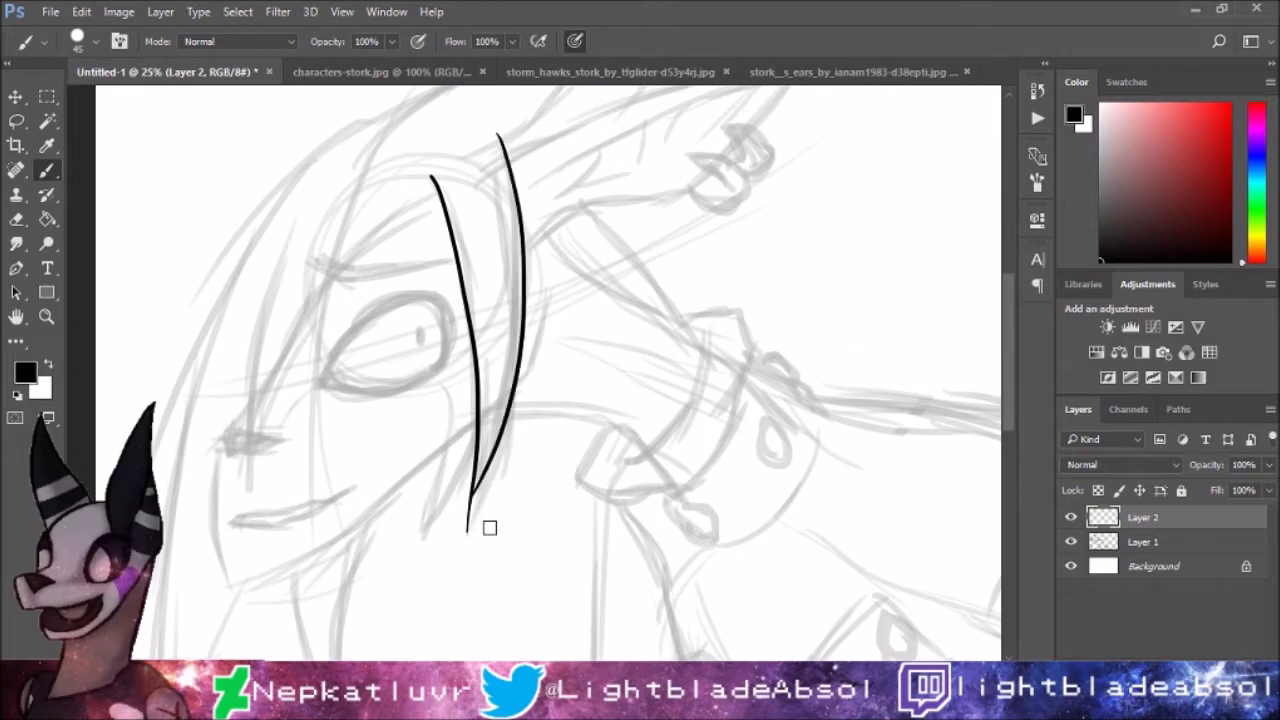
Step: Ink the front hair strand that sweeps across the face and ends in a point near the mouth
{"action": "mouse_move", "coordinate": [434, 190]}
{"action": "left_mouse_down"}
{"action": "mouse_move", "coordinate": [319, 447]}
{"action": "mouse_move", "coordinate": [382, 260]}
{"action": "mouse_move", "coordinate": [254, 458]}
{"action": "mouse_move", "coordinate": [251, 522]}
{"action": "left_mouse_up"}
{"action": "key", "text": "ctrl+z"}
{"action": "left_click_drag", "start_coordinate": [294, 224], "coordinate": [252, 526]}
Step: Ink the outline of the nose on both sides of the front hair strand
{"action": "left_click_drag", "start_coordinate": [249, 404], "coordinate": [226, 432]}
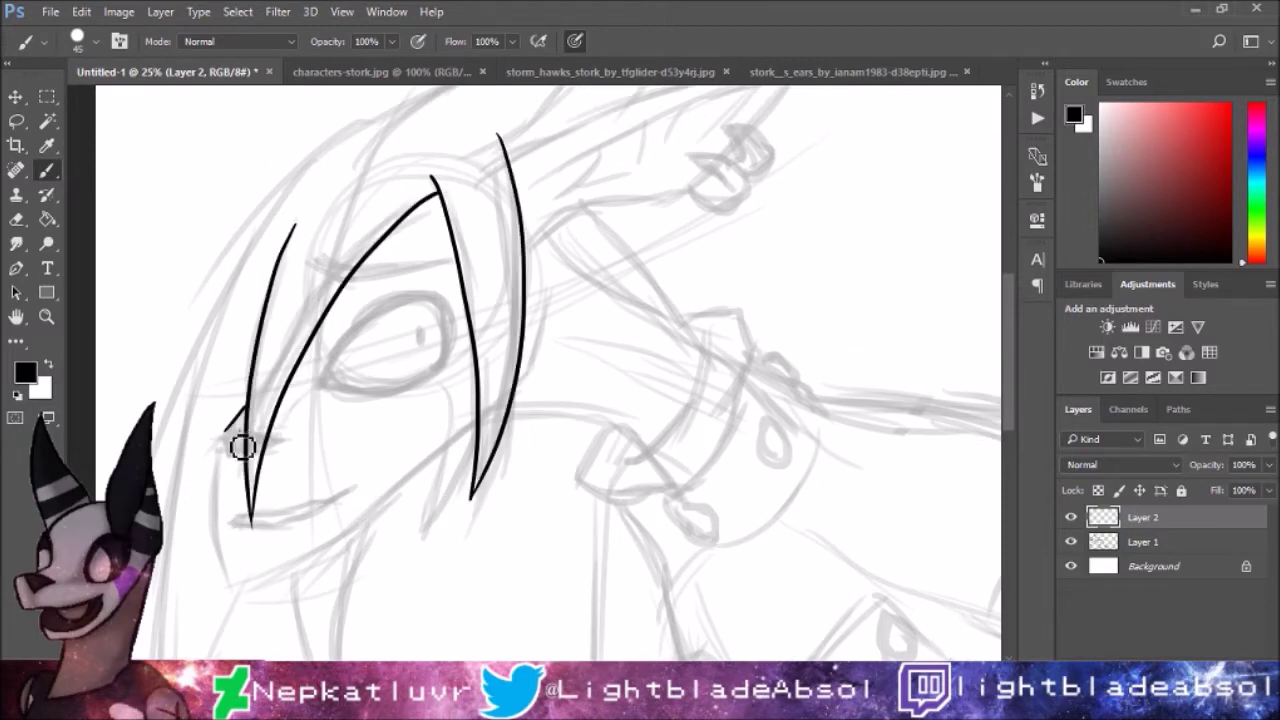
{"action": "key", "text": "z"}
{"action": "left_click", "coordinate": [223, 423]}
{"action": "left_click", "coordinate": [223, 423]}
{"action": "left_click_drag", "start_coordinate": [210, 273], "coordinate": [330, 143]}
{"action": "key", "text": "b"}
{"action": "left_click_drag", "start_coordinate": [434, 322], "coordinate": [437, 366]}
{"action": "mouse_move", "coordinate": [545, 362]}
{"action": "left_mouse_down"}
{"action": "mouse_move", "coordinate": [612, 340]}
{"action": "mouse_move", "coordinate": [600, 340]}
{"action": "left_mouse_up"}
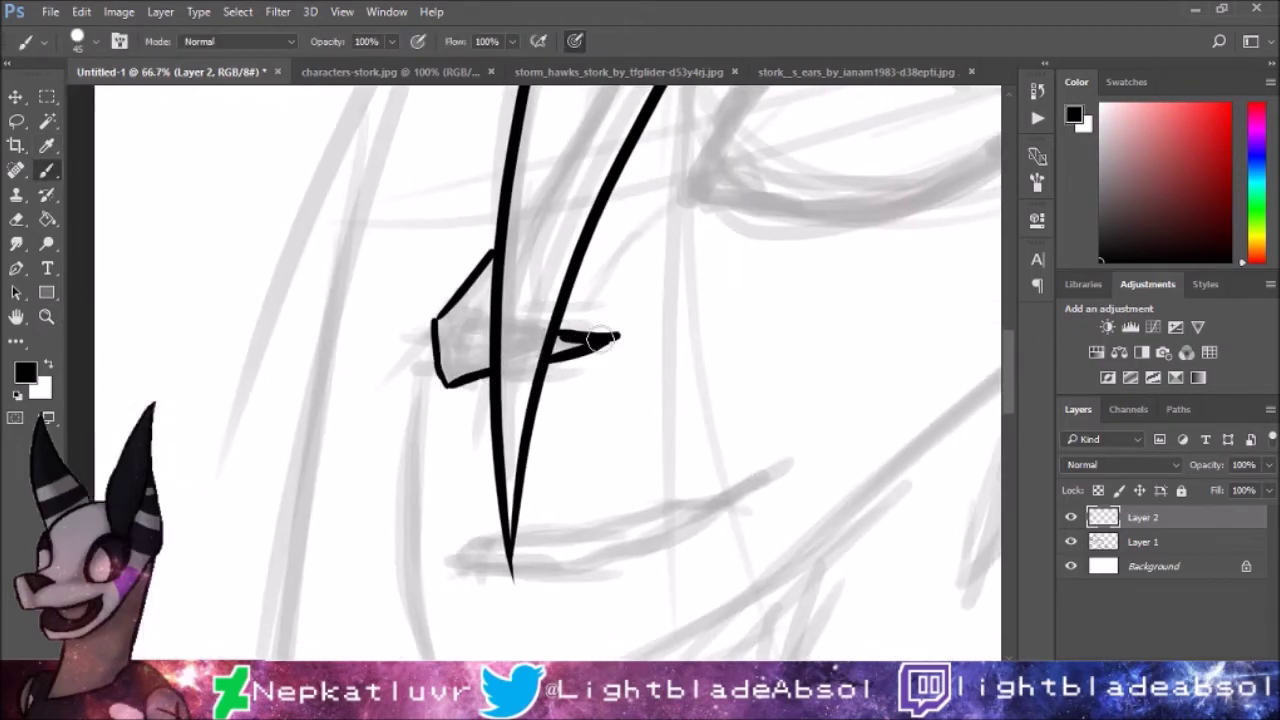
Step: Fill both outlined parts of the nose with black
{"action": "left_click", "coordinate": [48, 218]}
{"action": "left_click", "coordinate": [460, 352]}
{"action": "left_click", "coordinate": [592, 342]}
{"action": "key", "text": "ctrl+z"}
{"action": "left_click", "coordinate": [575, 350]}
{"action": "key", "text": "b"}
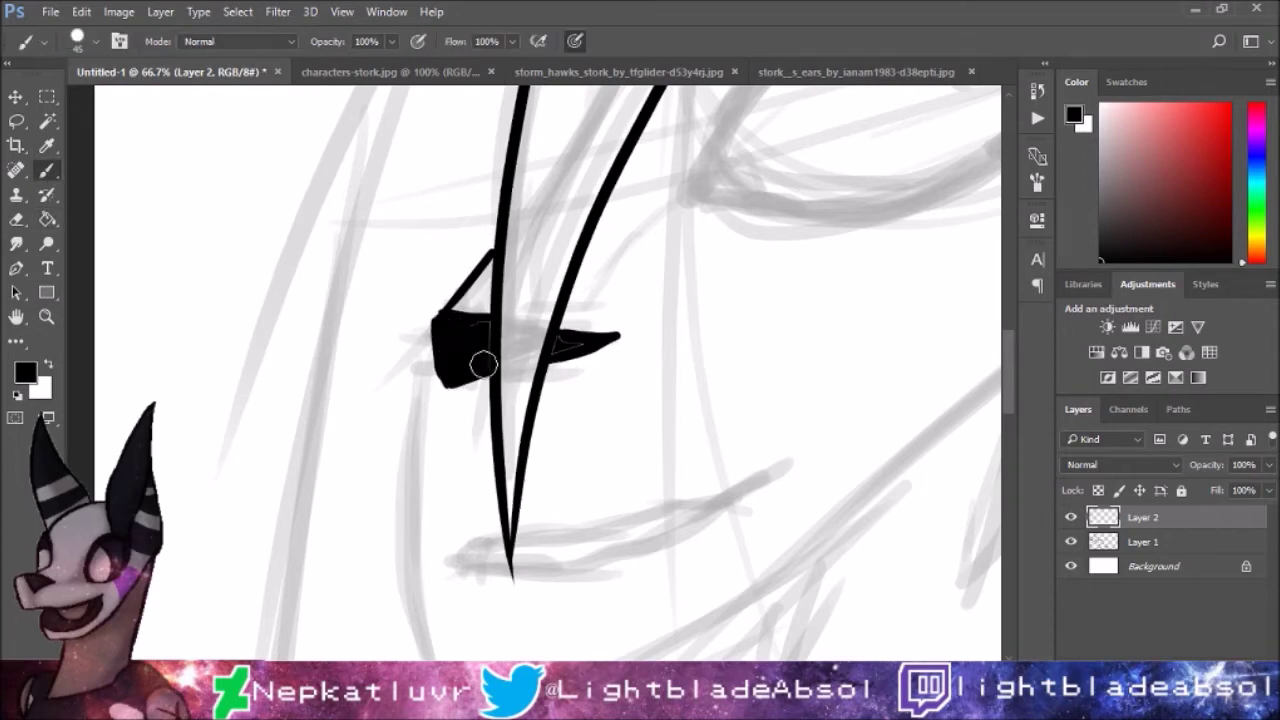
Step: Ink the chin and jawline up to the hair, plus the short contour behind the rear hair strand
{"action": "scroll", "coordinate": [427, 370], "scroll_direction": "down", "scroll_amount": 4}
{"action": "scroll", "coordinate": [560, 329], "scroll_direction": "right", "scroll_amount": 2}
{"action": "mouse_move", "coordinate": [355, 150]}
{"action": "left_mouse_down"}
{"action": "mouse_move", "coordinate": [371, 491]}
{"action": "mouse_move", "coordinate": [830, 285]}
{"action": "left_mouse_up"}
{"action": "scroll", "coordinate": [424, 513], "scroll_direction": "up", "scroll_amount": 3}
{"action": "left_click_drag", "start_coordinate": [471, 471], "coordinate": [688, 286]}
{"action": "scroll", "coordinate": [843, 234], "scroll_direction": "up", "scroll_amount": 3}
{"action": "mouse_move", "coordinate": [627, 195]}
{"action": "left_mouse_down"}
{"action": "mouse_move", "coordinate": [575, 442]}
{"action": "mouse_move", "coordinate": [530, 495]}
{"action": "left_mouse_up"}
Step: Ink the almond-shaped eye with an outer and an inner contour
{"action": "scroll", "coordinate": [600, 398], "scroll_direction": "left", "scroll_amount": 3}
{"action": "mouse_move", "coordinate": [292, 422]}
{"action": "left_mouse_down"}
{"action": "mouse_move", "coordinate": [440, 206]}
{"action": "mouse_move", "coordinate": [651, 340]}
{"action": "left_mouse_up"}
{"action": "key", "text": "ctrl+z"}
{"action": "mouse_move", "coordinate": [467, 183]}
{"action": "left_mouse_down"}
{"action": "mouse_move", "coordinate": [638, 176]}
{"action": "mouse_move", "coordinate": [651, 358]}
{"action": "left_mouse_up"}
{"action": "left_click_drag", "start_coordinate": [292, 422], "coordinate": [645, 362]}
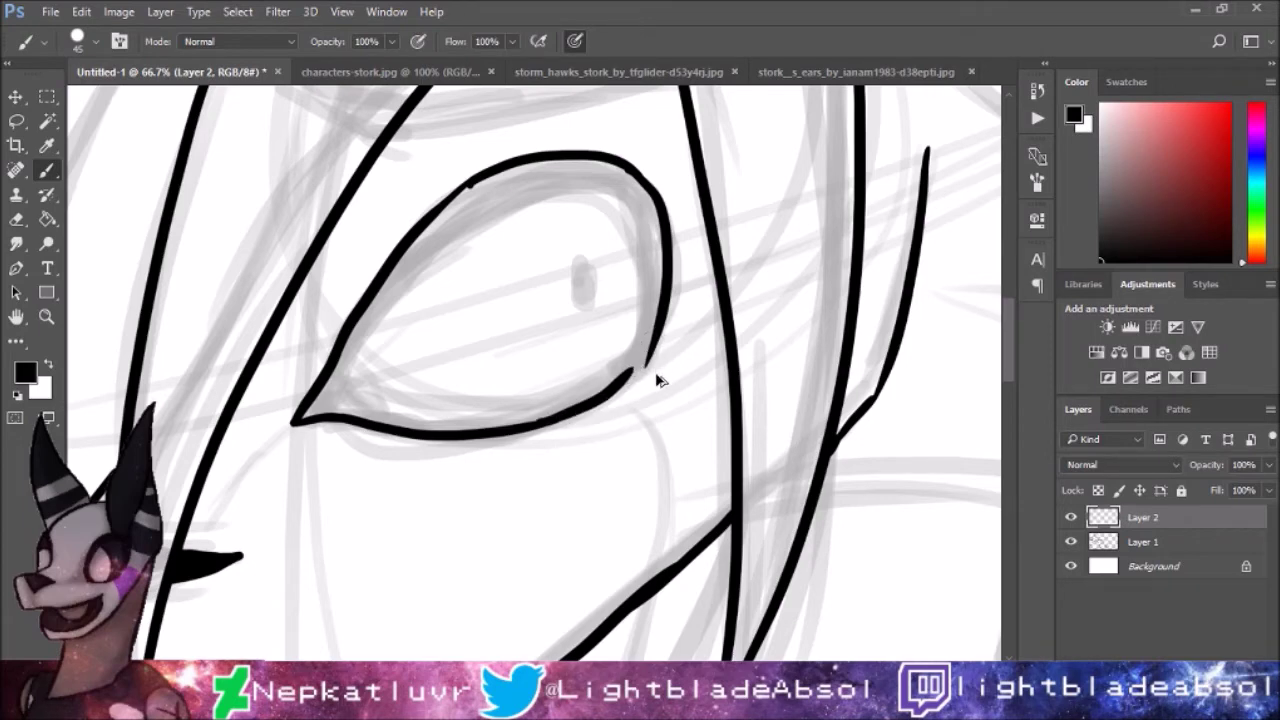
{"action": "mouse_move", "coordinate": [343, 376]}
{"action": "left_mouse_down"}
{"action": "mouse_move", "coordinate": [636, 348]}
{"action": "mouse_move", "coordinate": [645, 328]}
{"action": "left_mouse_up"}
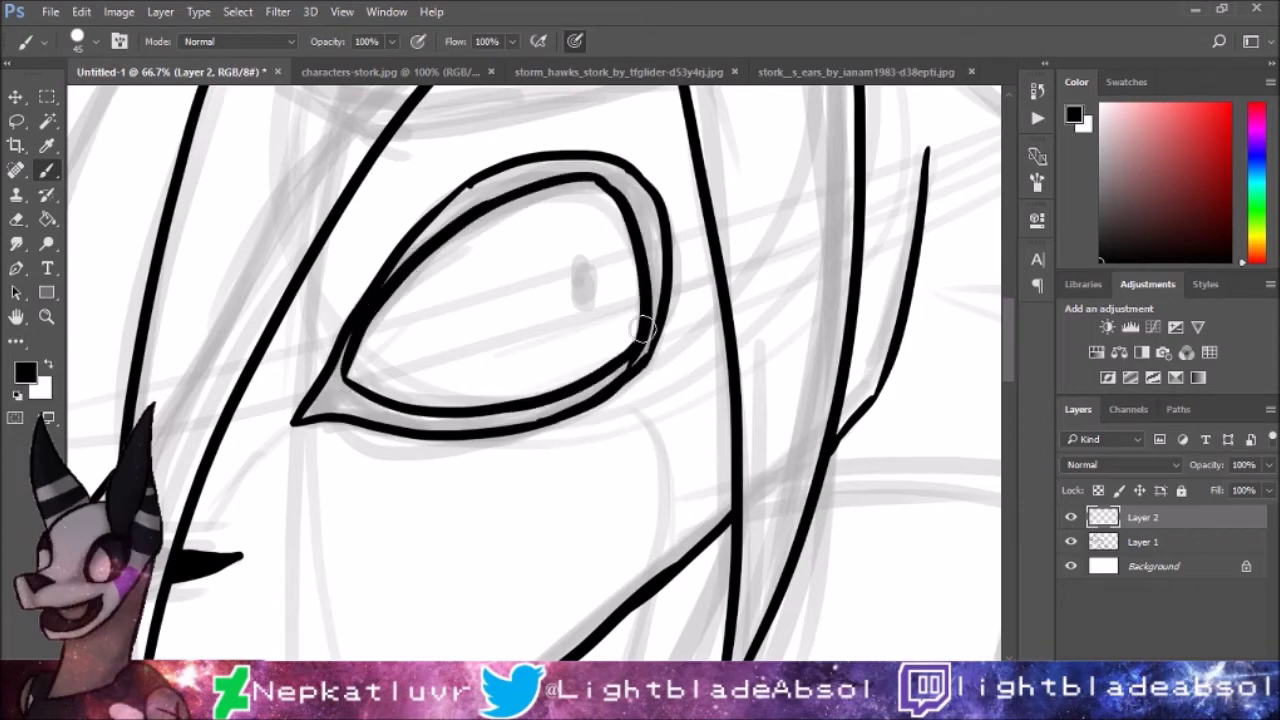
Step: Fill the rim between the two eye contours with black and add a small pupil
{"action": "left_click", "coordinate": [47, 219]}
{"action": "left_click", "coordinate": [560, 168]}
{"action": "left_click", "coordinate": [470, 415]}
{"action": "key", "text": "b"}
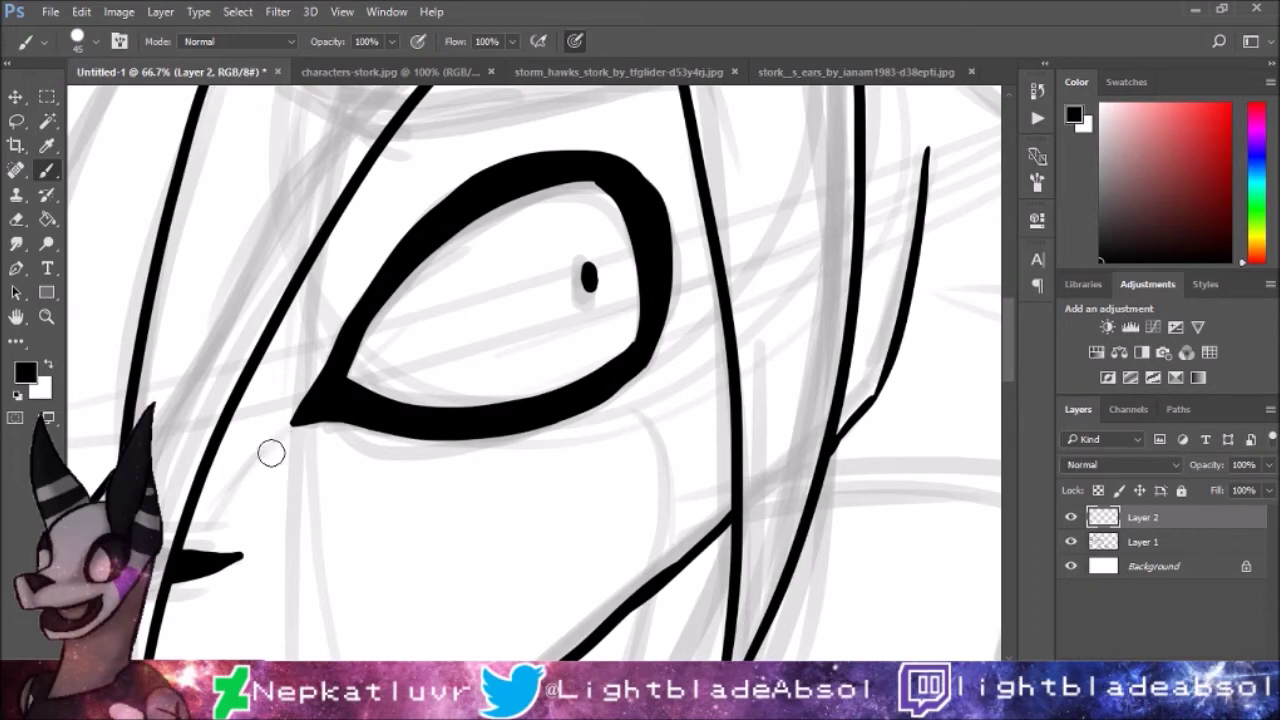
Step: Ink the small crease under the eye and the slightly open mouth line
{"action": "scroll", "coordinate": [674, 409], "scroll_direction": "down", "scroll_amount": 2}
{"action": "scroll", "coordinate": [500, 380], "scroll_direction": "down", "scroll_amount": 3}
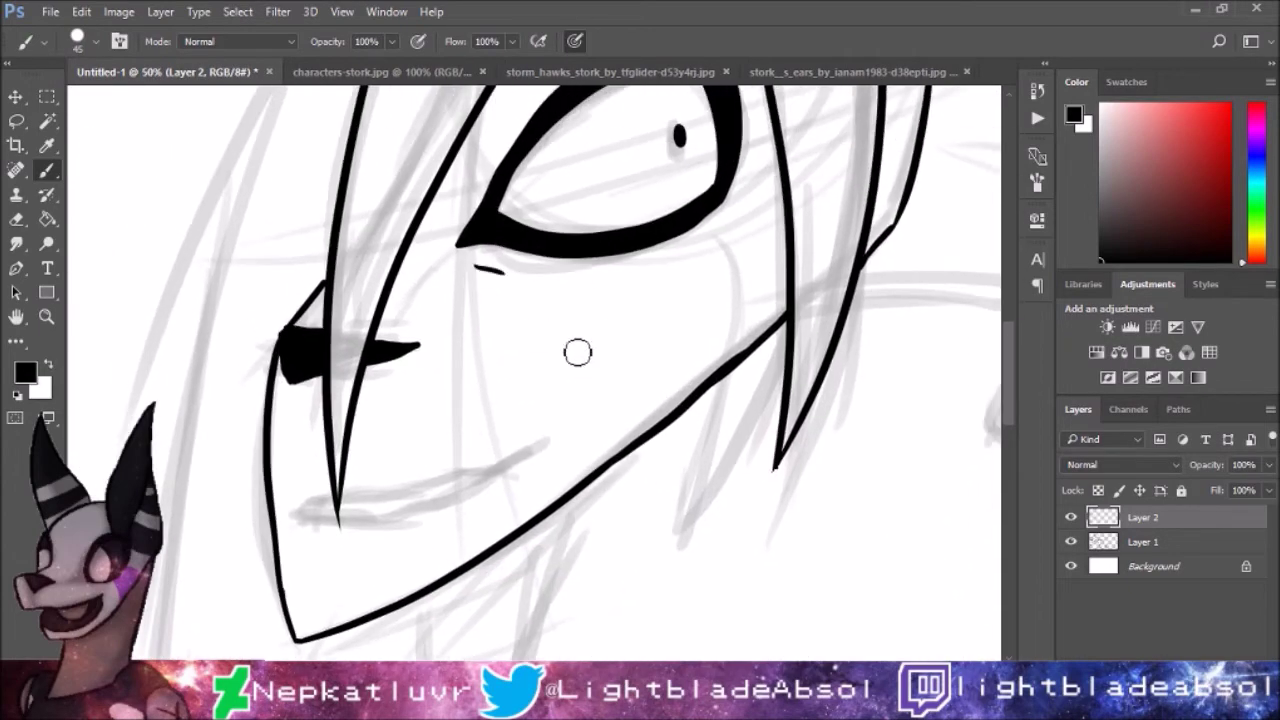
{"action": "scroll", "coordinate": [652, 260], "scroll_direction": "up", "scroll_amount": 2}
{"action": "left_click_drag", "start_coordinate": [652, 260], "coordinate": [702, 205]}
{"action": "mouse_move", "coordinate": [455, 373]}
{"action": "left_mouse_down"}
{"action": "mouse_move", "coordinate": [460, 347]}
{"action": "mouse_move", "coordinate": [650, 315]}
{"action": "mouse_move", "coordinate": [770, 262]}
{"action": "mouse_move", "coordinate": [700, 305]}
{"action": "left_mouse_up"}
Step: Ink the eyebrow above the eye as a thick black tapered shape
{"action": "mouse_move", "coordinate": [798, 212]}
{"action": "left_mouse_down"}
{"action": "mouse_move", "coordinate": [623, 447]}
{"action": "mouse_move", "coordinate": [568, 712]}
{"action": "left_mouse_up"}
{"action": "mouse_move", "coordinate": [405, 162]}
{"action": "left_mouse_down"}
{"action": "mouse_move", "coordinate": [792, 158]}
{"action": "mouse_move", "coordinate": [409, 170]}
{"action": "mouse_move", "coordinate": [551, 214]}
{"action": "mouse_move", "coordinate": [780, 165]}
{"action": "left_mouse_up"}
{"action": "key", "text": "ctrl+z"}
{"action": "mouse_move", "coordinate": [432, 182]}
{"action": "left_mouse_down"}
{"action": "mouse_move", "coordinate": [486, 200]}
{"action": "mouse_move", "coordinate": [700, 172]}
{"action": "left_mouse_up"}
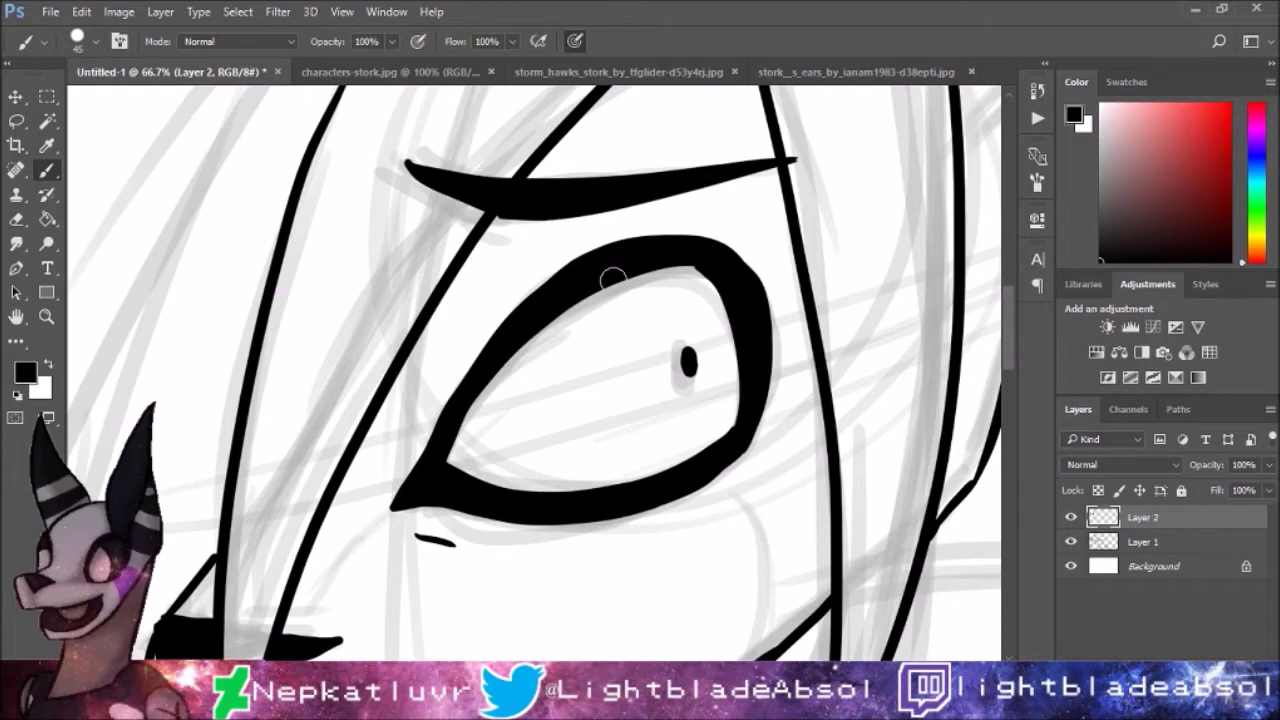
Step: Ink the curved, pointed hair strand hanging below the middle of the jaw
{"action": "scroll", "coordinate": [597, 287], "scroll_direction": "down", "scroll_amount": 2}
{"action": "scroll", "coordinate": [560, 320], "scroll_direction": "down", "scroll_amount": 3}
{"action": "scroll", "coordinate": [543, 329], "scroll_direction": "up", "scroll_amount": 2}
{"action": "scroll", "coordinate": [487, 309], "scroll_direction": "down", "scroll_amount": 2}
{"action": "scroll", "coordinate": [487, 309], "scroll_direction": "up", "scroll_amount": 2}
{"action": "left_click_drag", "start_coordinate": [282, 262], "coordinate": [430, 655]}
{"action": "left_click_drag", "start_coordinate": [470, 100], "coordinate": [445, 645]}
{"action": "key", "text": "ctrl+z"}
{"action": "scroll", "coordinate": [531, 433], "scroll_direction": "down", "scroll_amount": 1}
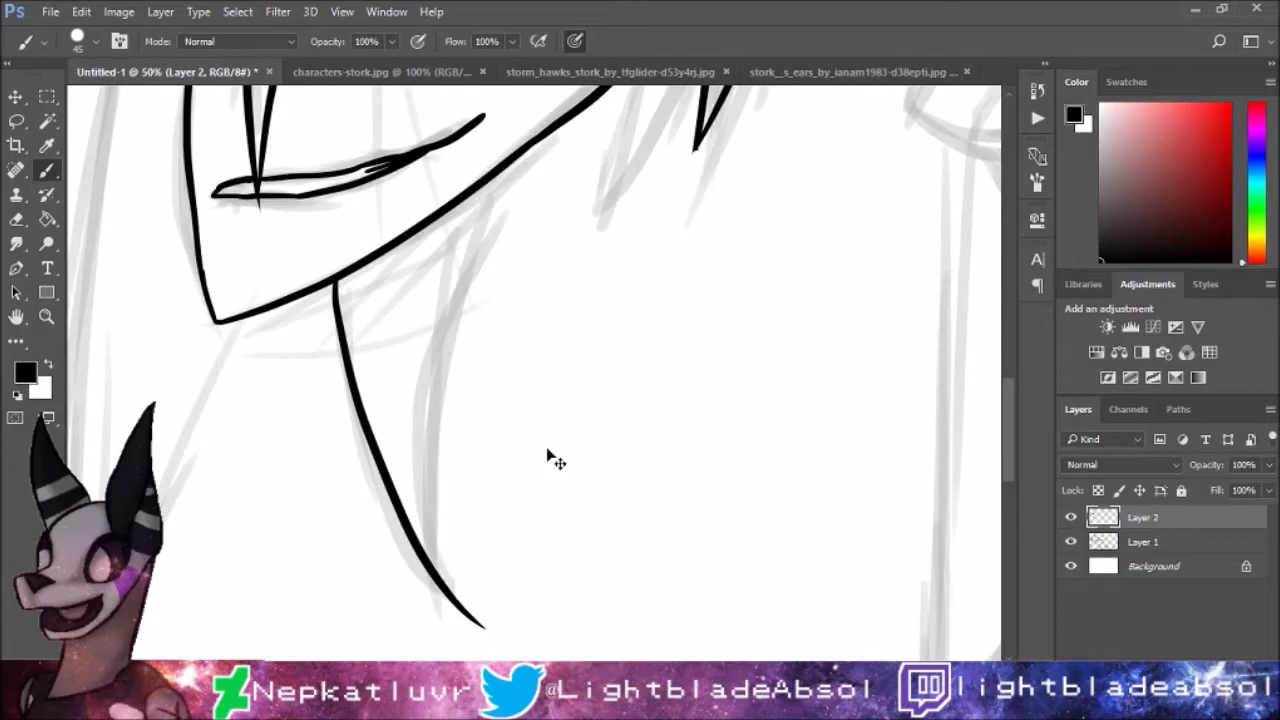
{"action": "left_click_drag", "start_coordinate": [491, 178], "coordinate": [485, 634]}
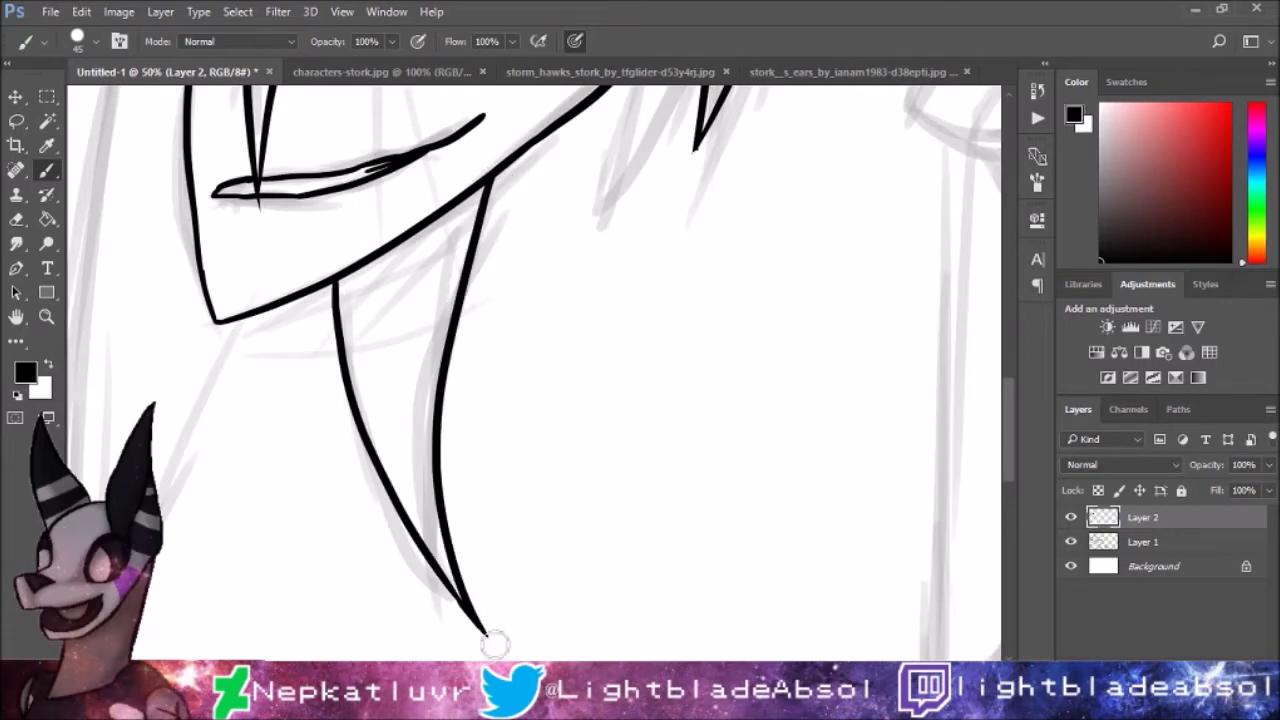
Step: Ink the small pointed hair tuft beneath the jaw next to the rear hair strand
{"action": "scroll", "coordinate": [486, 634], "scroll_direction": "up", "scroll_amount": 3}
{"action": "left_click_drag", "start_coordinate": [457, 329], "coordinate": [390, 510]}
{"action": "mouse_move", "coordinate": [500, 410]}
{"action": "left_mouse_down"}
{"action": "mouse_move", "coordinate": [520, 262]}
{"action": "mouse_move", "coordinate": [365, 535]}
{"action": "left_mouse_up"}
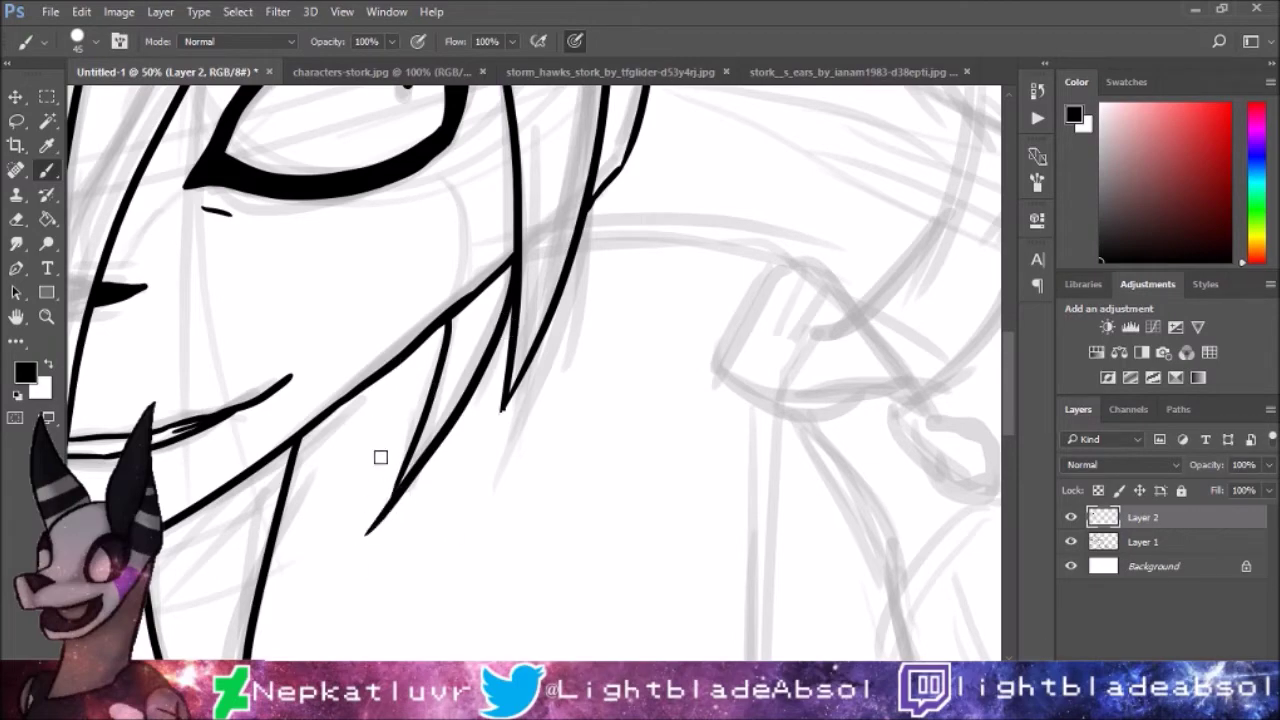
Step: Ink both edges of the long front hair strand, from the crown and chin down to its tip
{"action": "left_click_drag", "start_coordinate": [351, 564], "coordinate": [794, 206]}
{"action": "scroll", "coordinate": [794, 206], "scroll_direction": "up", "scroll_amount": 2}
{"action": "scroll", "coordinate": [514, 434], "scroll_direction": "down", "scroll_amount": 4}
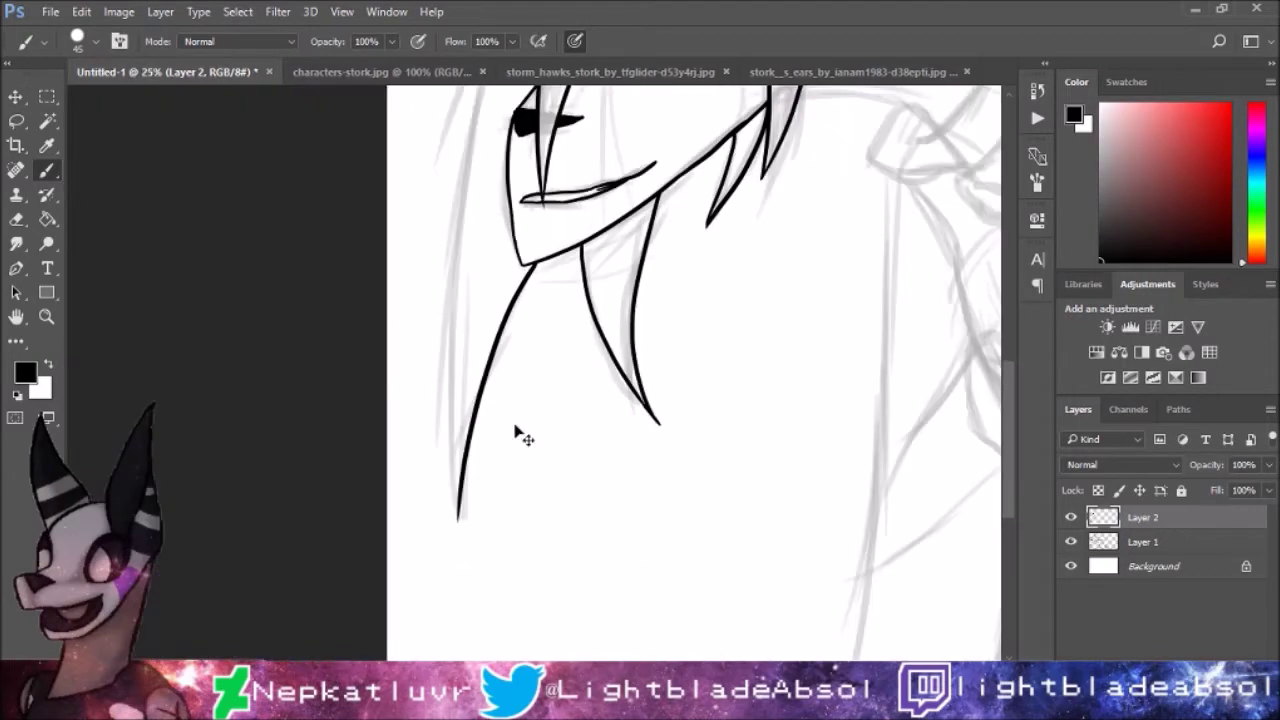
{"action": "scroll", "coordinate": [377, 640], "scroll_direction": "down", "scroll_amount": 1}
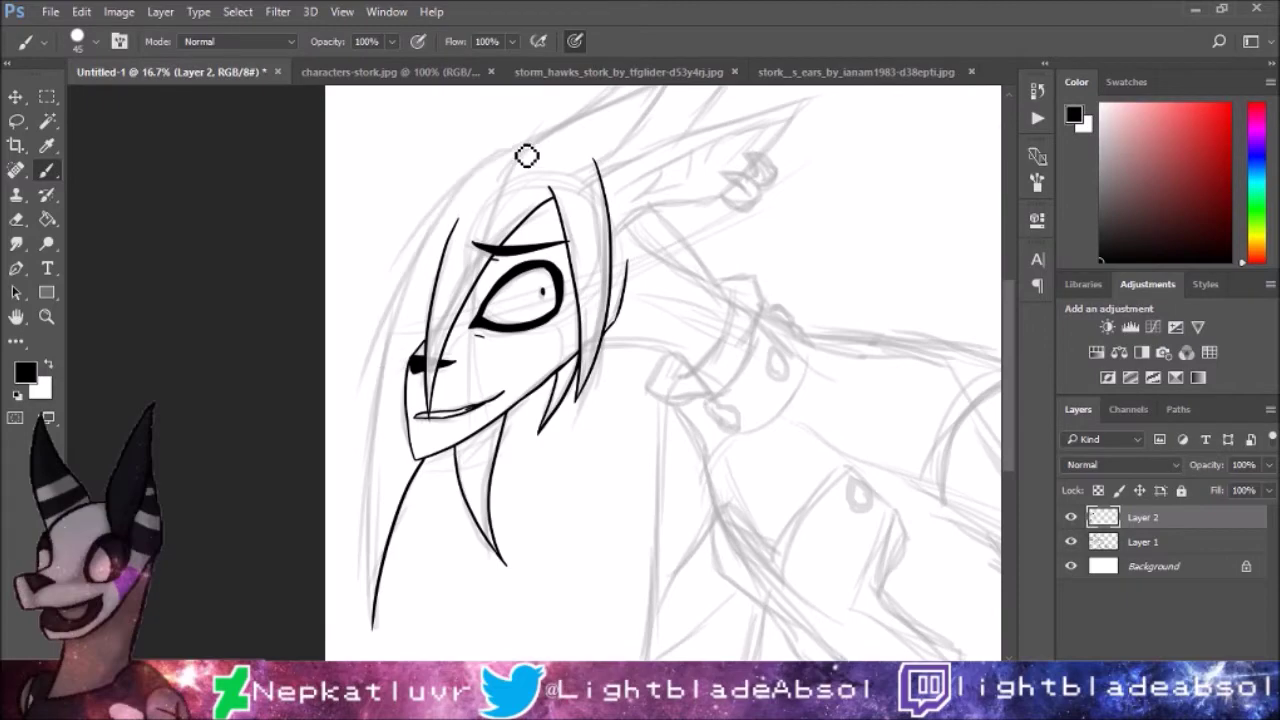
{"action": "mouse_move", "coordinate": [523, 157]}
{"action": "left_mouse_down"}
{"action": "mouse_move", "coordinate": [371, 517]}
{"action": "mouse_move", "coordinate": [391, 629]}
{"action": "left_mouse_up"}
{"action": "scroll", "coordinate": [380, 580], "scroll_direction": "up", "scroll_amount": 2}
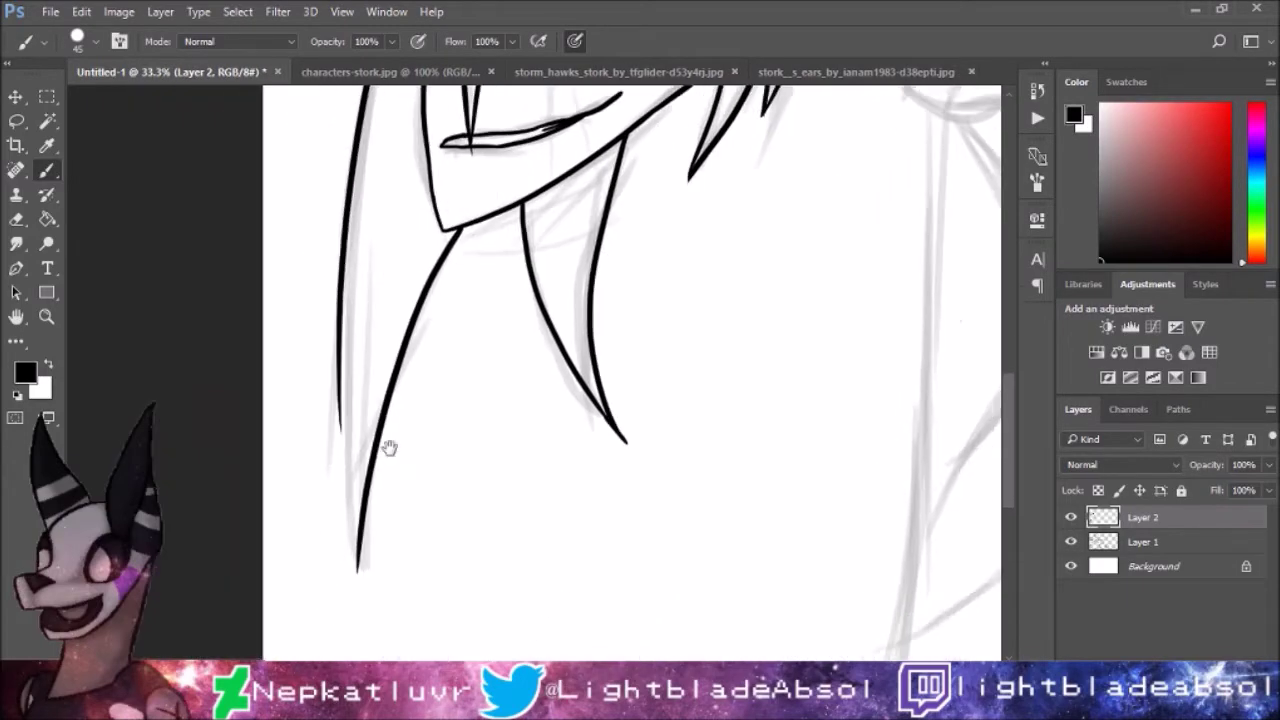
Step: Ink the two hoop earrings and the lower edge of the ear out to its tip
{"action": "scroll", "coordinate": [389, 449], "scroll_direction": "down", "scroll_amount": 2}
{"action": "left_click_drag", "start_coordinate": [646, 214], "coordinate": [634, 334]}
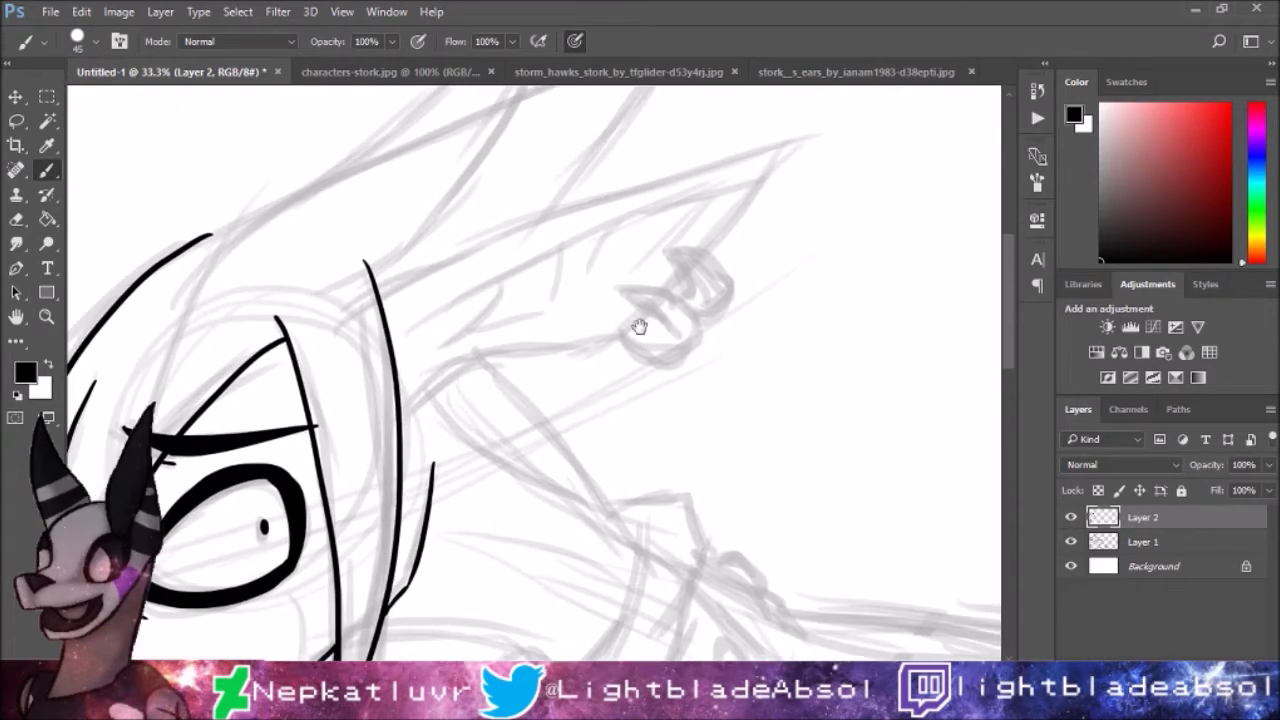
{"action": "mouse_move", "coordinate": [613, 286]}
{"action": "left_mouse_down"}
{"action": "mouse_move", "coordinate": [665, 322]}
{"action": "mouse_move", "coordinate": [677, 371]}
{"action": "left_mouse_up"}
{"action": "key", "text": "ctrl+z"}
{"action": "key", "text": "ctrl+z"}
{"action": "mouse_move", "coordinate": [400, 425]}
{"action": "left_mouse_down"}
{"action": "mouse_move", "coordinate": [460, 380]}
{"action": "mouse_move", "coordinate": [648, 322]}
{"action": "mouse_move", "coordinate": [610, 354]}
{"action": "mouse_move", "coordinate": [653, 319]}
{"action": "mouse_move", "coordinate": [623, 301]}
{"action": "mouse_move", "coordinate": [706, 333]}
{"action": "mouse_move", "coordinate": [622, 342]}
{"action": "left_mouse_up"}
{"action": "mouse_move", "coordinate": [668, 256]}
{"action": "left_mouse_down"}
{"action": "mouse_move", "coordinate": [705, 322]}
{"action": "mouse_move", "coordinate": [811, 127]}
{"action": "left_mouse_up"}
Step: Ink the upper edge of the ear from the hair to the pointed tip
{"action": "left_click_drag", "start_coordinate": [378, 296], "coordinate": [810, 132]}
{"action": "key", "text": "ctrl+z"}
{"action": "key", "text": "ctrl+z"}
{"action": "left_click_drag", "start_coordinate": [378, 312], "coordinate": [805, 128]}
{"action": "key", "text": "ctrl+z"}
Step: Ink the inner fold lines of the ear
{"action": "left_click_drag", "start_coordinate": [430, 318], "coordinate": [768, 150]}
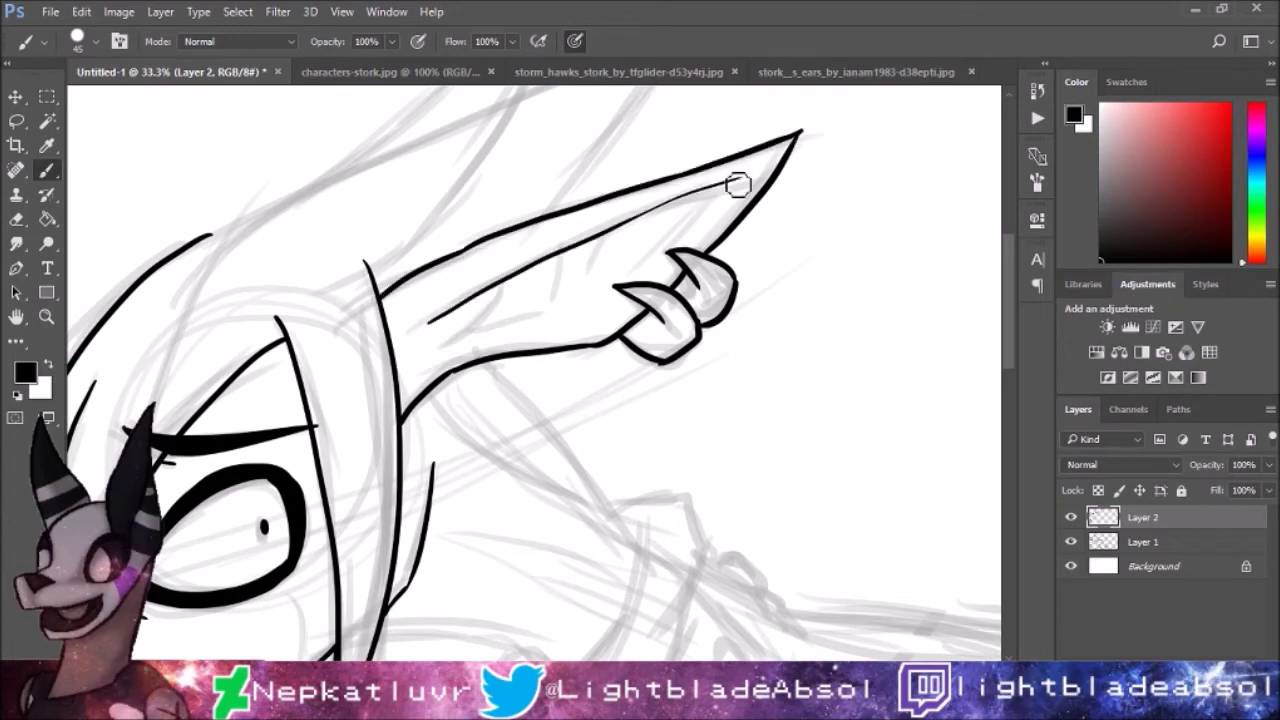
{"action": "left_click_drag", "start_coordinate": [720, 188], "coordinate": [494, 329]}
{"action": "left_click_drag", "start_coordinate": [636, 226], "coordinate": [520, 343]}
Step: Ink the pointed spikes on top of the head above the ear
{"action": "mouse_move", "coordinate": [550, 289]}
{"action": "left_mouse_down"}
{"action": "mouse_move", "coordinate": [647, 181]}
{"action": "mouse_move", "coordinate": [690, 441]}
{"action": "mouse_move", "coordinate": [590, 441]}
{"action": "left_mouse_up"}
{"action": "left_click_drag", "start_coordinate": [708, 172], "coordinate": [565, 380]}
{"action": "mouse_move", "coordinate": [368, 330]}
{"action": "left_mouse_down"}
{"action": "mouse_move", "coordinate": [604, 146]}
{"action": "mouse_move", "coordinate": [540, 262]}
{"action": "left_mouse_up"}
{"action": "key", "text": "ctrl+z"}
{"action": "key", "text": "ctrl+z"}
{"action": "left_click_drag", "start_coordinate": [582, 168], "coordinate": [570, 215]}
Step: Ink the neck contours and the collar band wrapping around the neck
{"action": "left_click_drag", "start_coordinate": [571, 599], "coordinate": [486, 269]}
{"action": "left_click_drag", "start_coordinate": [395, 198], "coordinate": [608, 365]}
{"action": "mouse_move", "coordinate": [455, 166]}
{"action": "left_mouse_down"}
{"action": "mouse_move", "coordinate": [623, 366]}
{"action": "mouse_move", "coordinate": [490, 505]}
{"action": "left_mouse_up"}
{"action": "mouse_move", "coordinate": [345, 440]}
{"action": "left_mouse_down"}
{"action": "mouse_move", "coordinate": [503, 460]}
{"action": "mouse_move", "coordinate": [446, 543]}
{"action": "mouse_move", "coordinate": [575, 528]}
{"action": "left_mouse_up"}
{"action": "left_click_drag", "start_coordinate": [612, 443], "coordinate": [678, 350]}
{"action": "left_click_drag", "start_coordinate": [592, 305], "coordinate": [680, 350]}
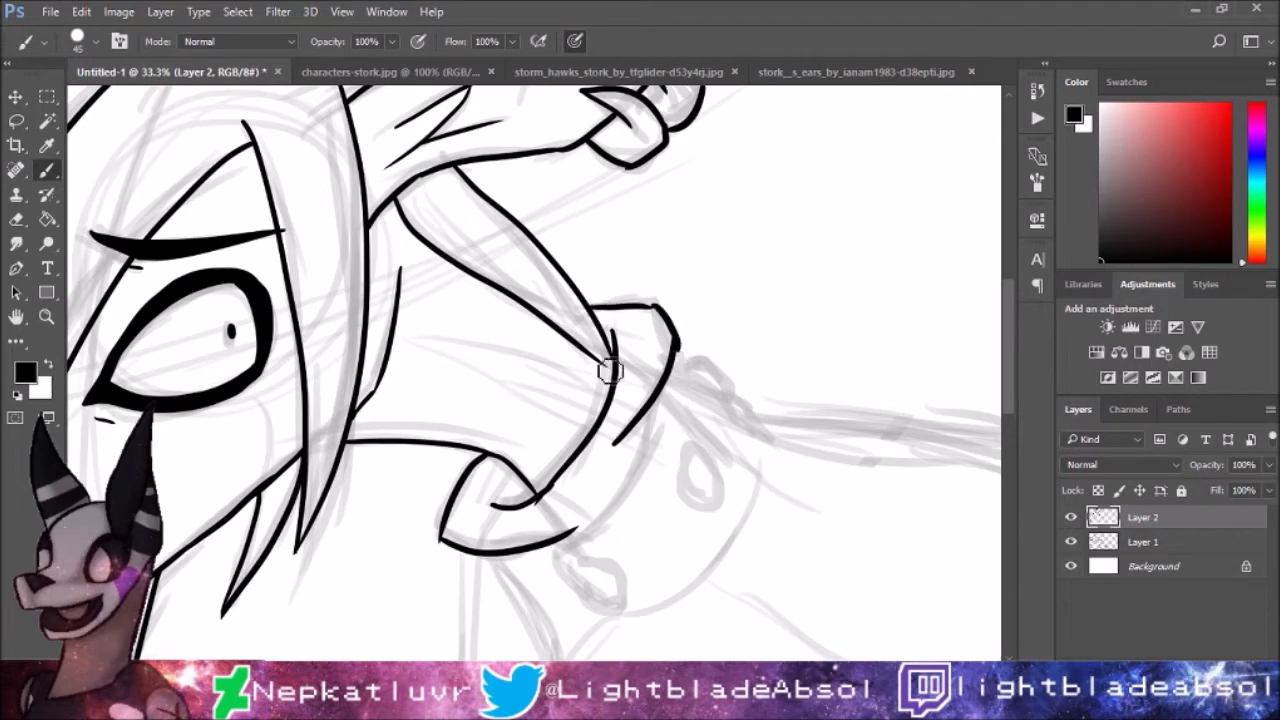
Step: Finish the collar's lower edge and ink the oval studs and the small bump just below it
{"action": "left_click_drag", "start_coordinate": [623, 381], "coordinate": [608, 194]}
{"action": "left_click_drag", "start_coordinate": [690, 252], "coordinate": [688, 256]}
{"action": "key", "text": "ctrl+z"}
{"action": "left_click_drag", "start_coordinate": [663, 184], "coordinate": [737, 229]}
{"action": "left_click_drag", "start_coordinate": [661, 180], "coordinate": [734, 222]}
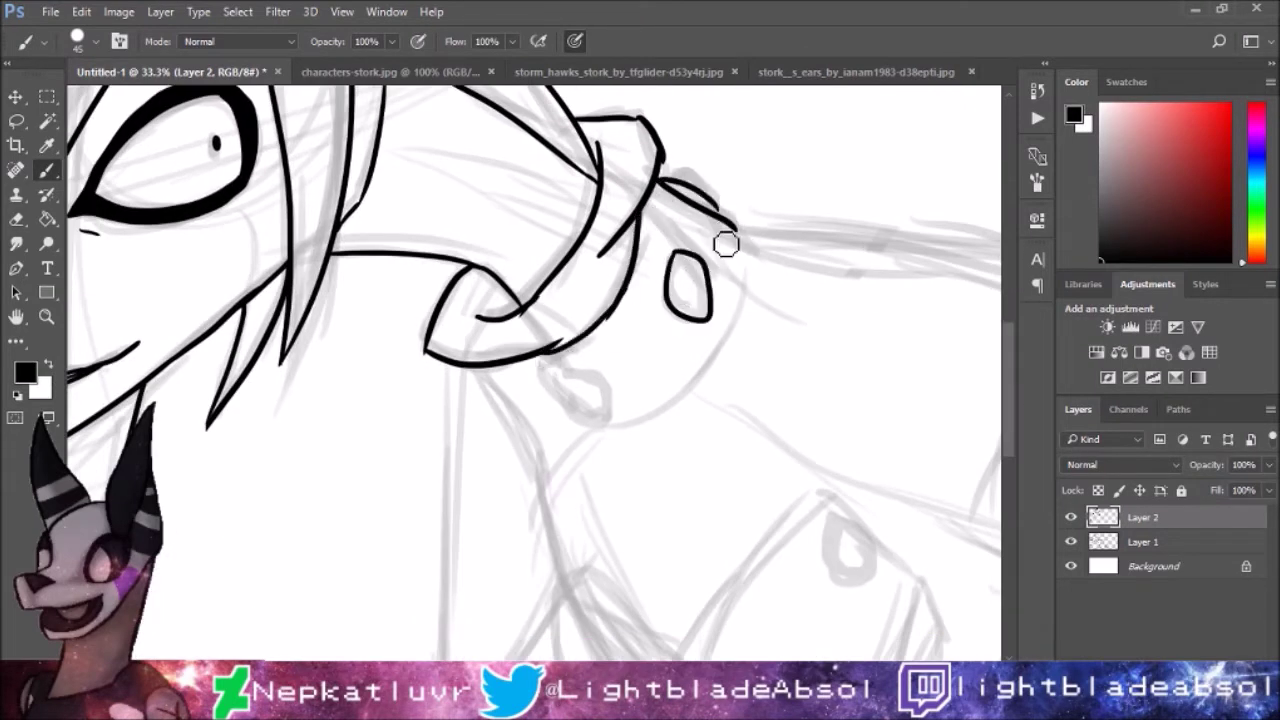
{"action": "left_click_drag", "start_coordinate": [558, 364], "coordinate": [608, 408]}
{"action": "key", "text": "ctrl+z"}
{"action": "key", "text": "ctrl+z"}
{"action": "left_click_drag", "start_coordinate": [556, 362], "coordinate": [562, 401]}
Step: Ink the teardrop-shaped button on the jacket's chest flap and the flap's rear edge down to its squared end
{"action": "scroll", "coordinate": [520, 257], "scroll_direction": "down", "scroll_amount": 5}
{"action": "left_click_drag", "start_coordinate": [603, 142], "coordinate": [608, 188]}
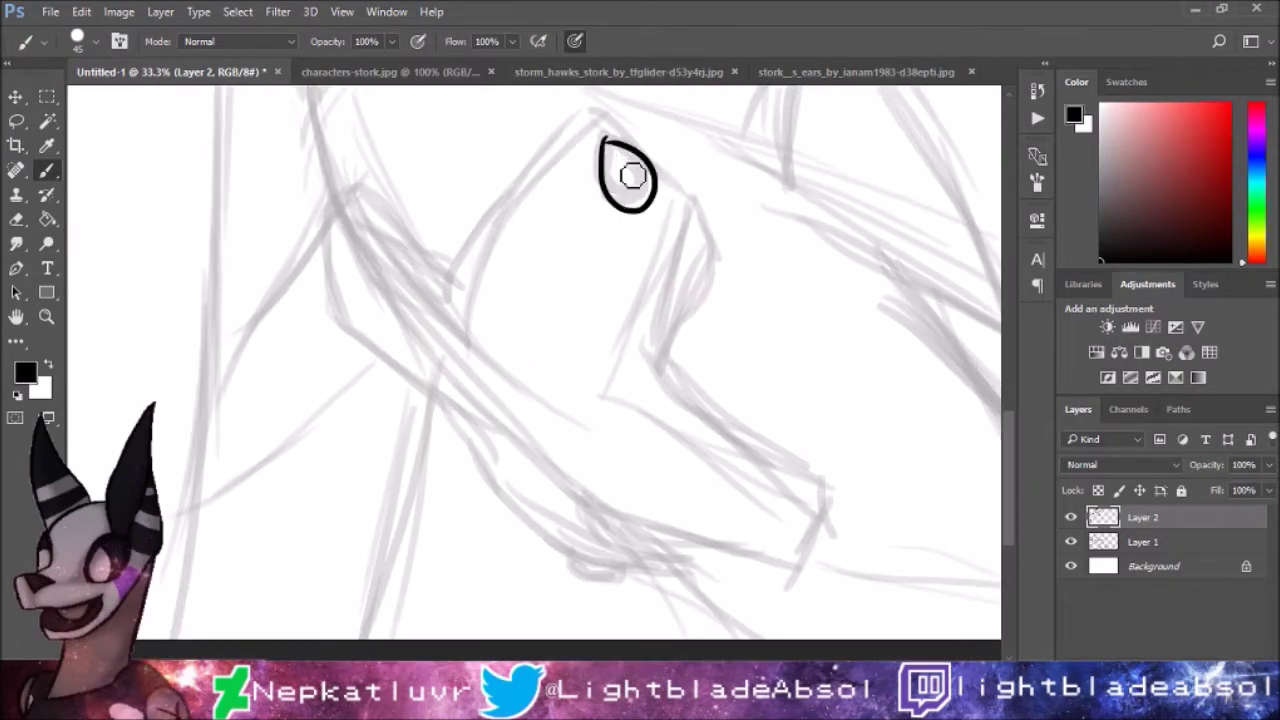
{"action": "mouse_move", "coordinate": [600, 113]}
{"action": "left_mouse_down"}
{"action": "mouse_move", "coordinate": [677, 386]}
{"action": "mouse_move", "coordinate": [780, 491]}
{"action": "mouse_move", "coordinate": [800, 580]}
{"action": "left_mouse_up"}
Step: Ink the flap's folded lower end, the chest contour beneath it, and the flap's front edge up to the button corner
{"action": "mouse_move", "coordinate": [578, 503]}
{"action": "left_mouse_down"}
{"action": "mouse_move", "coordinate": [808, 565]}
{"action": "mouse_move", "coordinate": [620, 560]}
{"action": "mouse_move", "coordinate": [640, 583]}
{"action": "left_mouse_up"}
{"action": "key", "text": "ctrl+z"}
{"action": "left_click_drag", "start_coordinate": [645, 530], "coordinate": [787, 655]}
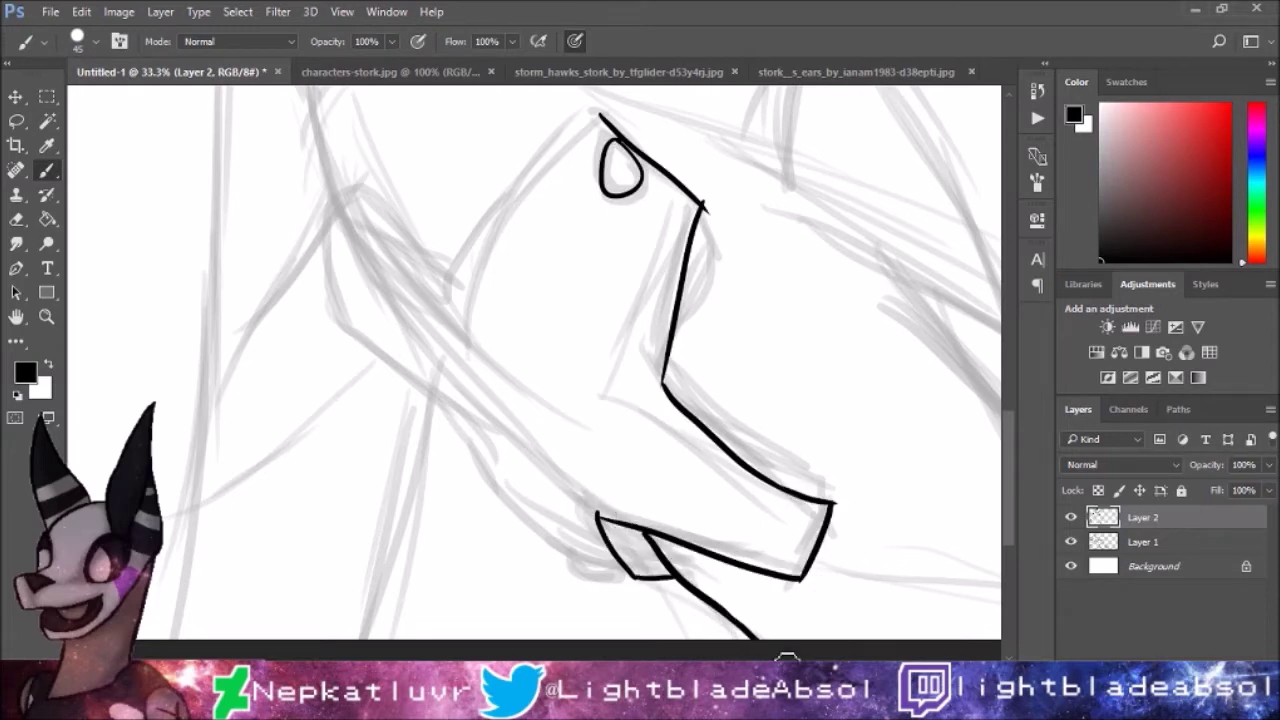
{"action": "mouse_move", "coordinate": [635, 578]}
{"action": "left_mouse_down"}
{"action": "mouse_move", "coordinate": [500, 463]}
{"action": "mouse_move", "coordinate": [466, 405]}
{"action": "left_mouse_up"}
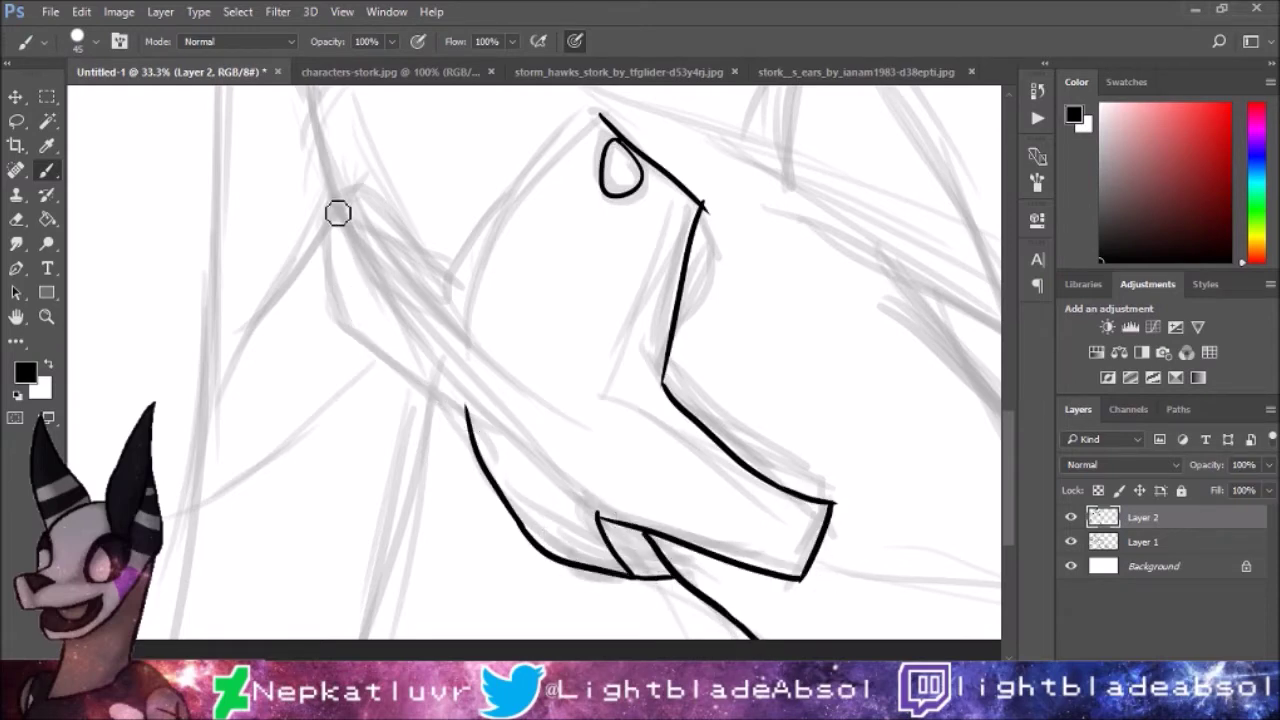
{"action": "left_click_drag", "start_coordinate": [330, 205], "coordinate": [607, 122]}
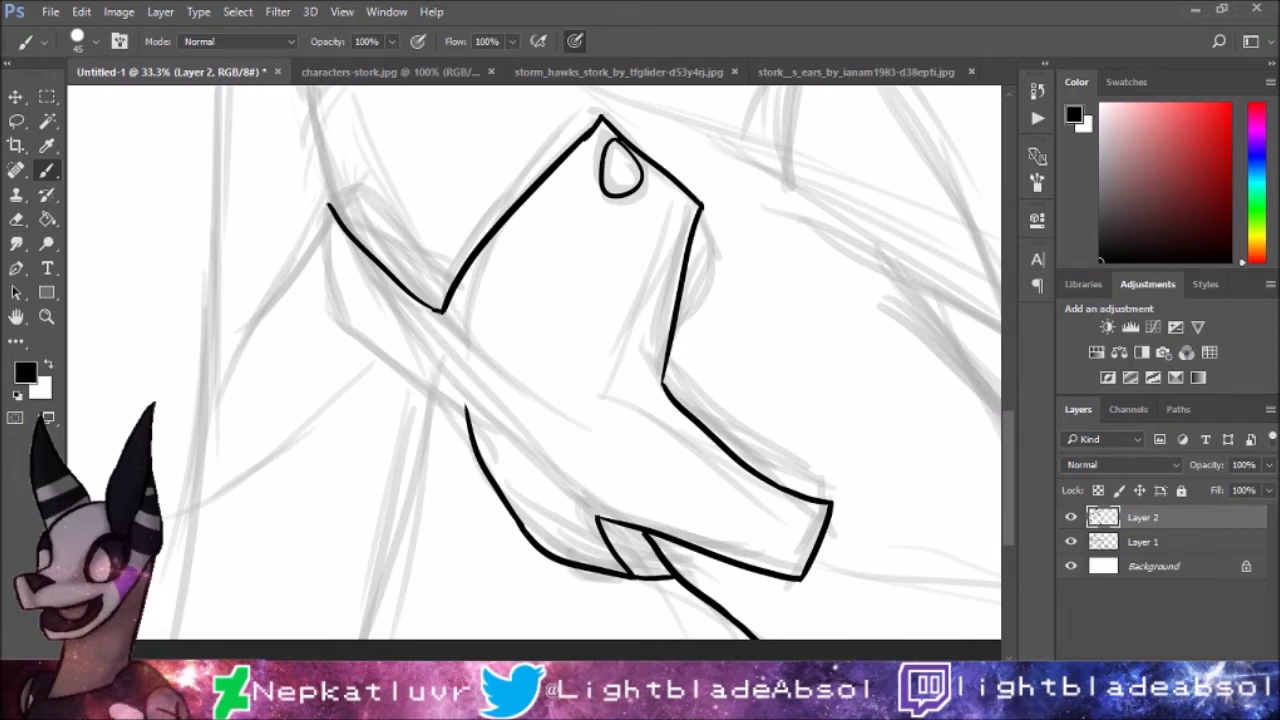
Step: Ink the chest flap's lower front outline from the chest contour up to the flap's pointed front tip
{"action": "left_click_drag", "start_coordinate": [466, 408], "coordinate": [332, 324]}
{"action": "key", "text": "ctrl+z"}
{"action": "left_click_drag", "start_coordinate": [466, 410], "coordinate": [346, 326]}
{"action": "mouse_move", "coordinate": [328, 205]}
{"action": "left_mouse_down"}
{"action": "mouse_move", "coordinate": [332, 314]}
{"action": "mouse_move", "coordinate": [468, 410]}
{"action": "left_mouse_up"}
{"action": "key", "text": "ctrl+z"}
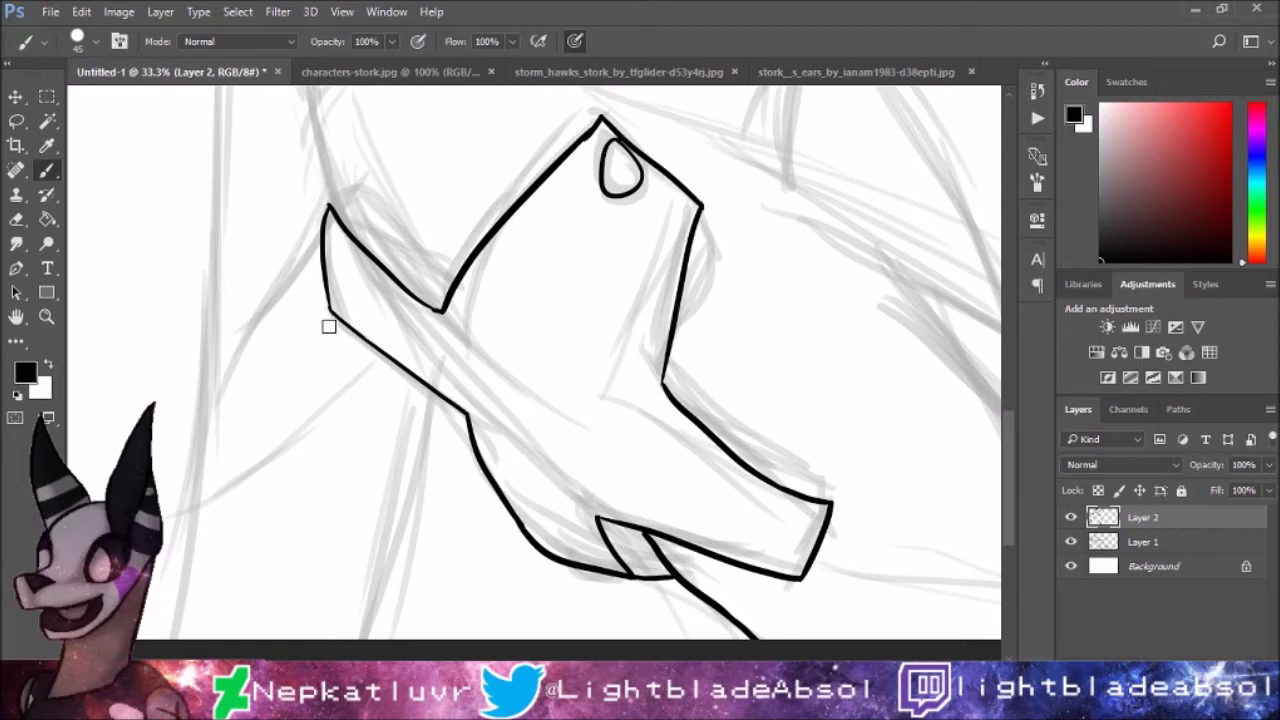
{"action": "scroll", "coordinate": [418, 371], "scroll_direction": "up", "scroll_amount": 3}
{"action": "scroll", "coordinate": [343, 414], "scroll_direction": "down", "scroll_amount": 1}
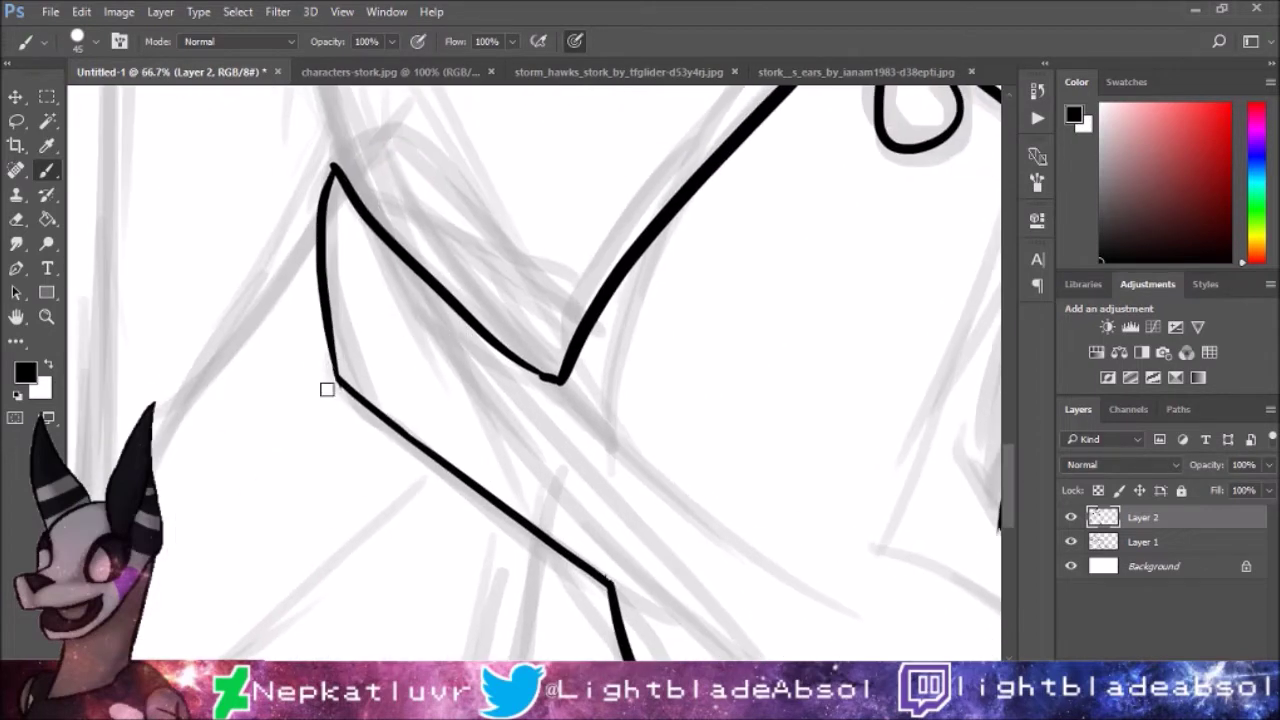
{"action": "scroll", "coordinate": [310, 208], "scroll_direction": "up", "scroll_amount": 1}
{"action": "scroll", "coordinate": [432, 155], "scroll_direction": "down", "scroll_amount": 2}
Step: Ink the thin outer borders that give thickness to the chest flap's front tip and to its rear edge
{"action": "scroll", "coordinate": [437, 160], "scroll_direction": "down", "scroll_amount": 1}
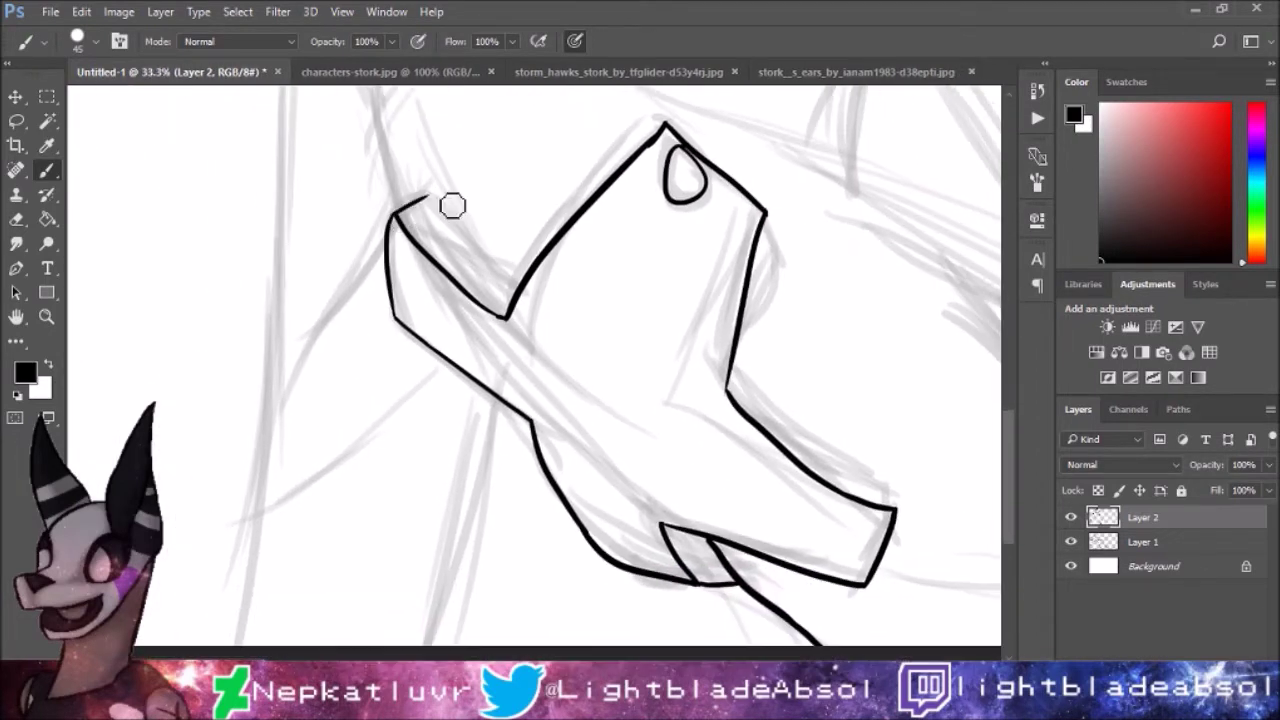
{"action": "left_click_drag", "start_coordinate": [763, 212], "coordinate": [672, 382]}
{"action": "key", "text": "ctrl+z"}
{"action": "mouse_move", "coordinate": [778, 258]}
{"action": "left_mouse_down"}
{"action": "mouse_move", "coordinate": [746, 394]}
{"action": "mouse_move", "coordinate": [883, 488]}
{"action": "left_mouse_up"}
{"action": "key", "text": "ctrl+z"}
{"action": "left_click_drag", "start_coordinate": [816, 446], "coordinate": [887, 492]}
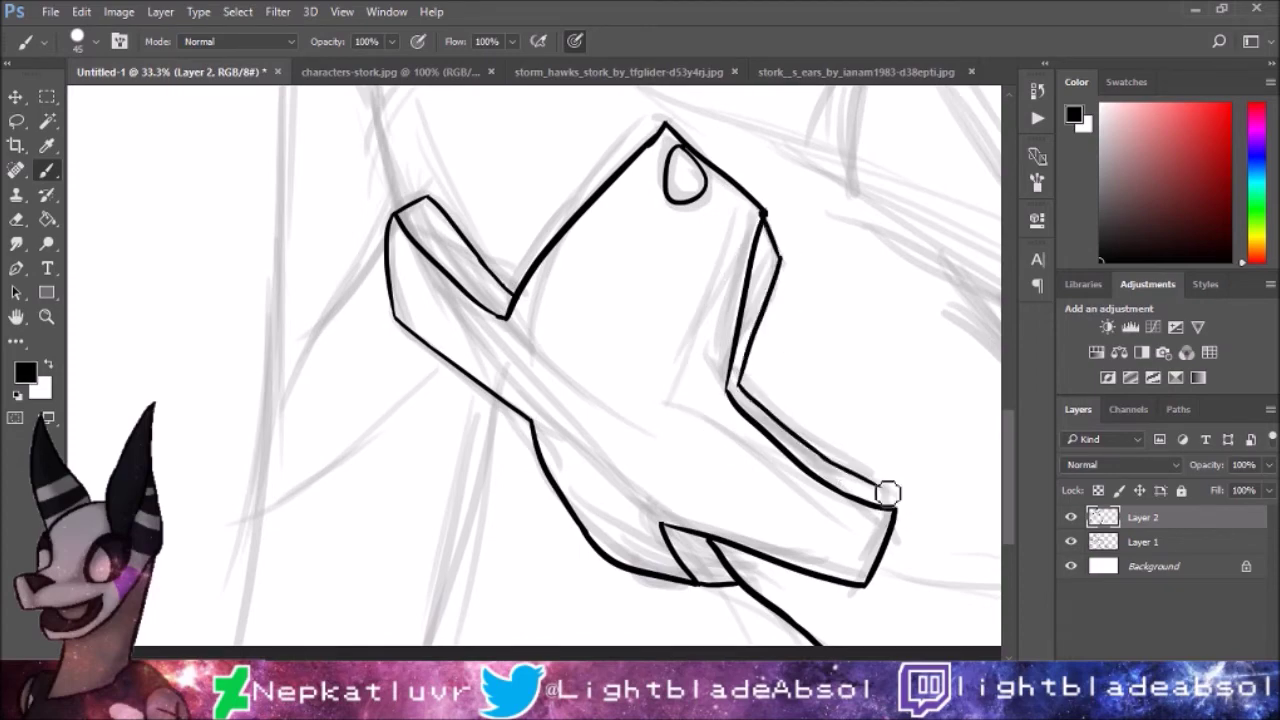
Step: Ink the jacket's front contour above the flap and both edges of the far arm down to the canvas edge
{"action": "scroll", "coordinate": [906, 414], "scroll_direction": "up", "scroll_amount": 5}
{"action": "left_click_drag", "start_coordinate": [414, 391], "coordinate": [428, 492]}
{"action": "key", "text": "ctrl+z"}
{"action": "left_click_drag", "start_coordinate": [403, 365], "coordinate": [425, 490]}
{"action": "scroll", "coordinate": [410, 430], "scroll_direction": "down", "scroll_amount": 5}
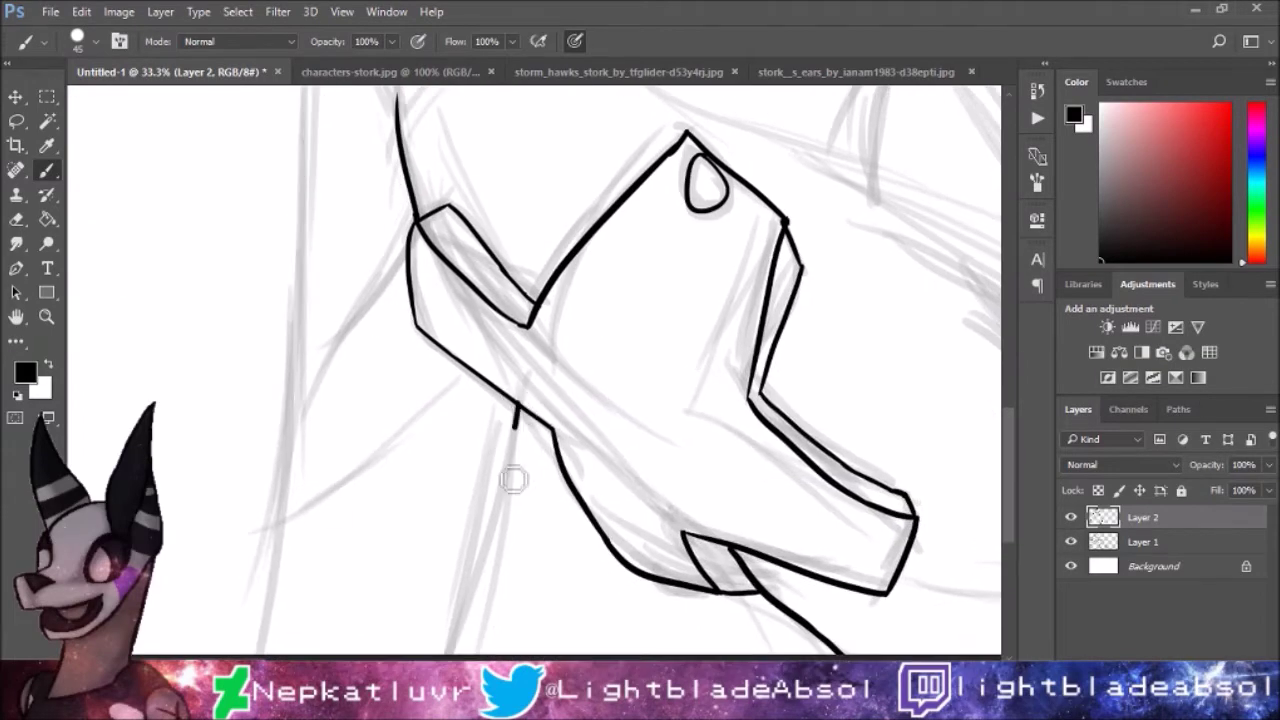
{"action": "scroll", "coordinate": [514, 480], "scroll_direction": "up", "scroll_amount": 3}
{"action": "left_click_drag", "start_coordinate": [357, 123], "coordinate": [370, 590]}
{"action": "scroll", "coordinate": [387, 228], "scroll_direction": "down", "scroll_amount": 5}
{"action": "left_click_drag", "start_coordinate": [387, 228], "coordinate": [369, 474]}
{"action": "key", "text": "ctrl+z"}
{"action": "left_click_drag", "start_coordinate": [386, 223], "coordinate": [357, 463]}
Step: Ink the near sleeve's lower hem and arm edges, and the back line from the collar to the shoulder
{"action": "scroll", "coordinate": [502, 287], "scroll_direction": "right", "scroll_amount": 7}
{"action": "scroll", "coordinate": [502, 287], "scroll_direction": "up", "scroll_amount": 2}
{"action": "left_click_drag", "start_coordinate": [257, 229], "coordinate": [586, 371]}
{"action": "left_click_drag", "start_coordinate": [357, 286], "coordinate": [615, 645]}
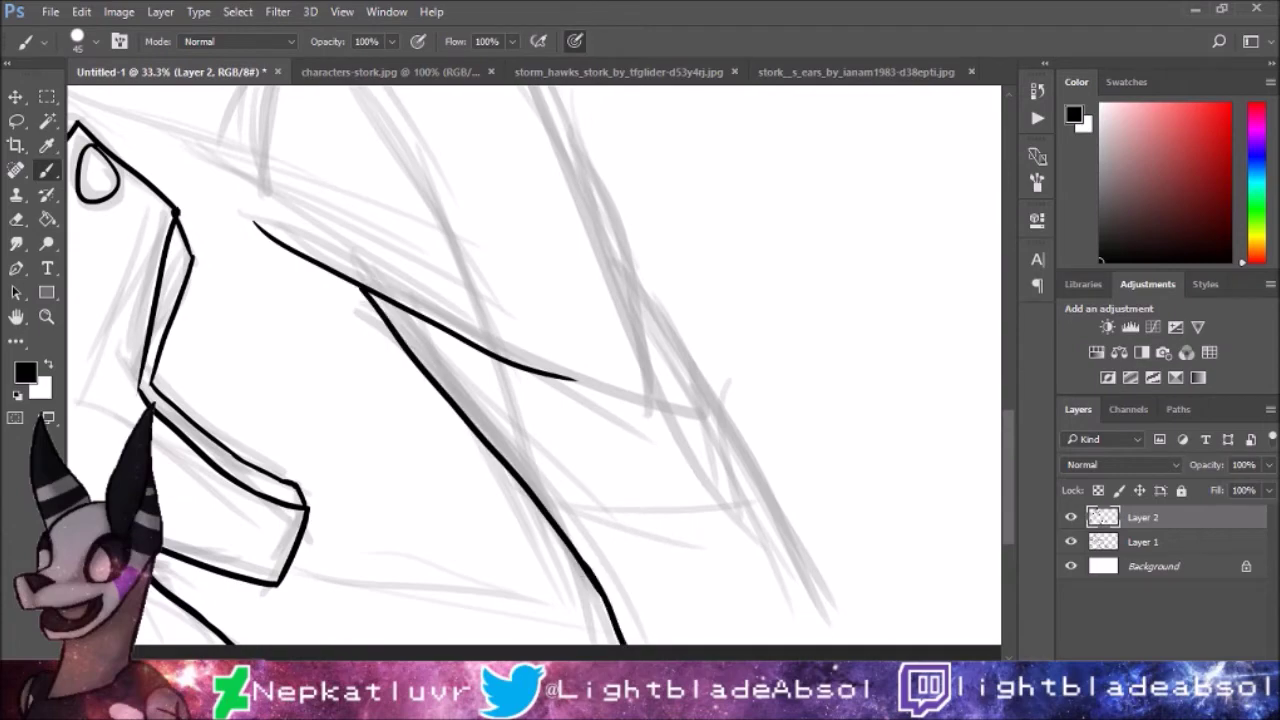
{"action": "scroll", "coordinate": [528, 166], "scroll_direction": "up", "scroll_amount": 4}
{"action": "scroll", "coordinate": [528, 166], "scroll_direction": "down", "scroll_amount": 5}
{"action": "left_click_drag", "start_coordinate": [497, 88], "coordinate": [568, 338]}
{"action": "scroll", "coordinate": [597, 296], "scroll_direction": "up", "scroll_amount": 3}
{"action": "left_click_drag", "start_coordinate": [226, 212], "coordinate": [754, 296]}
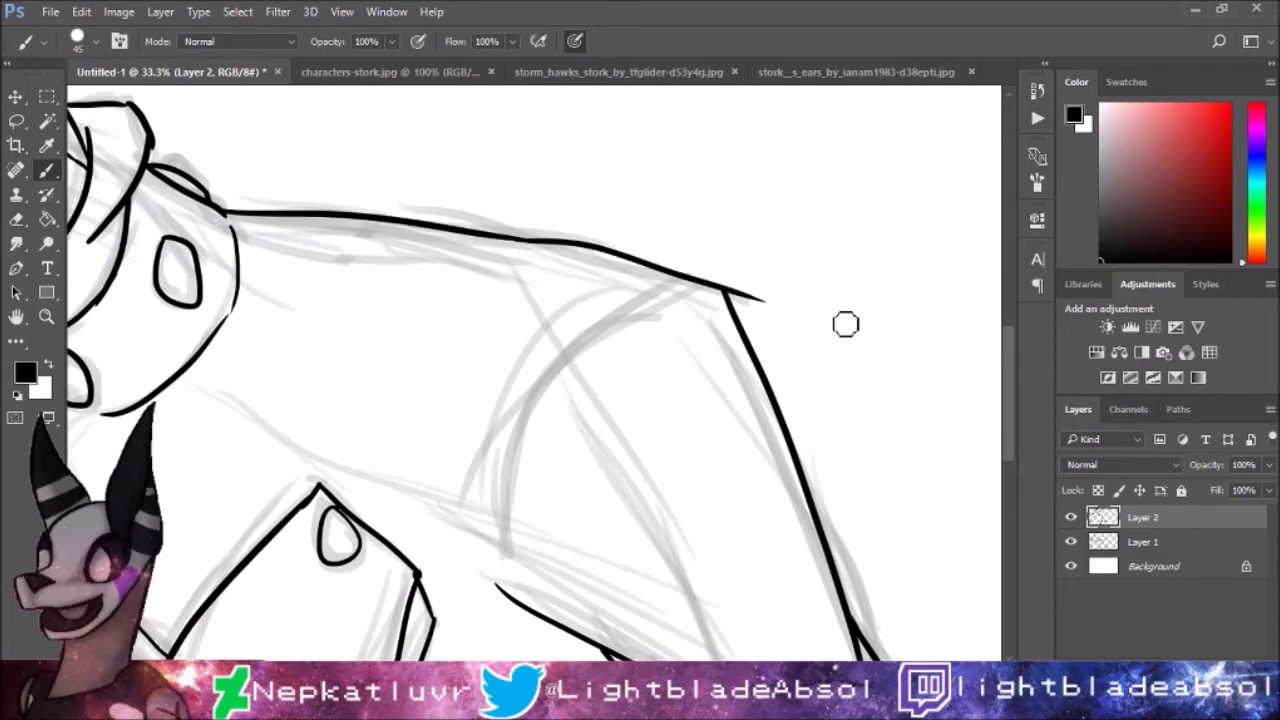
Step: Ink the curved shoulder seam from the shoulder point down to the sleeve hem
{"action": "scroll", "coordinate": [769, 236], "scroll_direction": "down", "scroll_amount": 2}
{"action": "left_click_drag", "start_coordinate": [674, 155], "coordinate": [463, 470]}
{"action": "key", "text": "ctrl+z"}
{"action": "left_click_drag", "start_coordinate": [670, 158], "coordinate": [463, 470]}
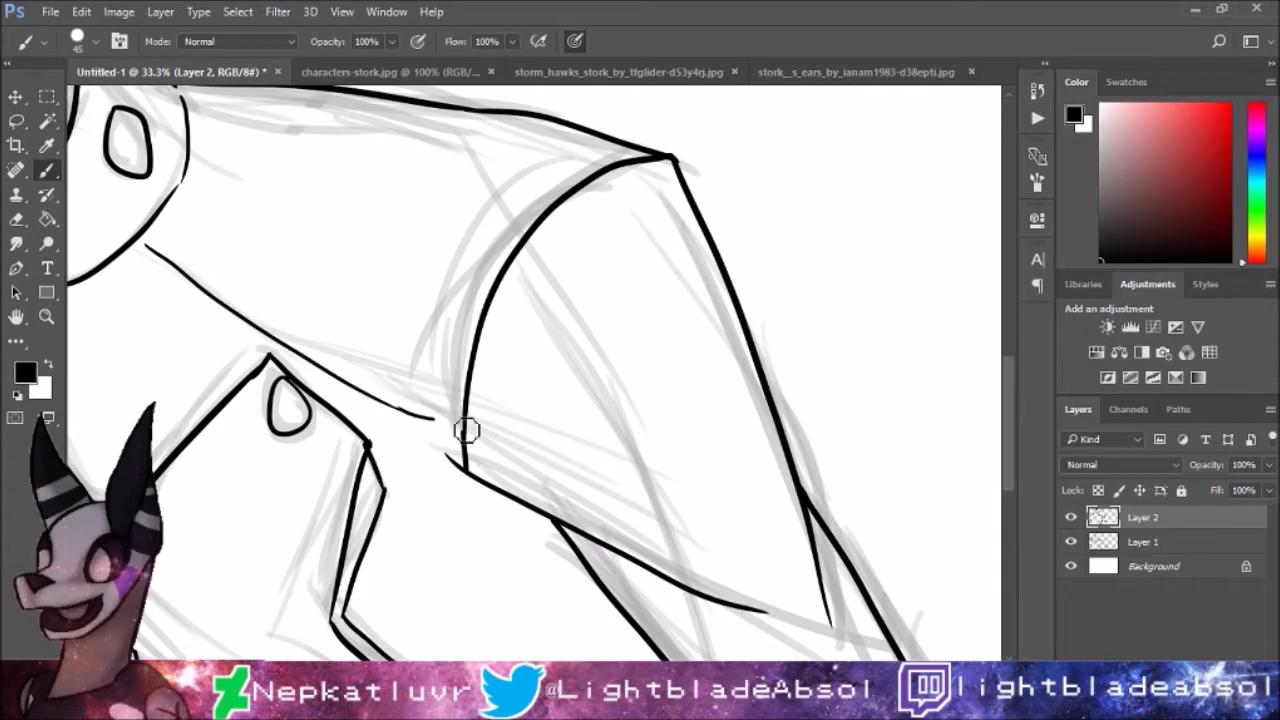
Step: Close the shoulder piece's pointed hem and ink the second layered hem further down the near arm
{"action": "left_click_drag", "start_coordinate": [642, 459], "coordinate": [429, 249]}
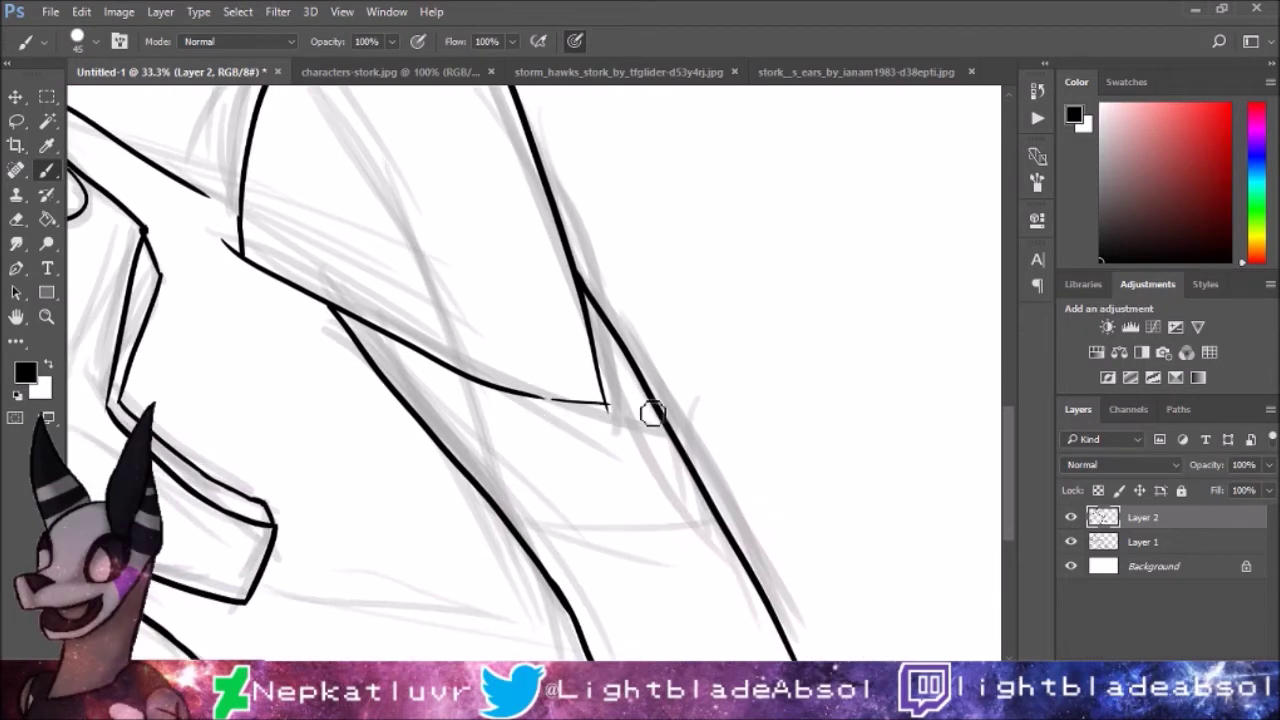
{"action": "scroll", "coordinate": [648, 408], "scroll_direction": "down", "scroll_amount": 3}
{"action": "left_click_drag", "start_coordinate": [456, 346], "coordinate": [691, 416]}
{"action": "left_click_drag", "start_coordinate": [688, 372], "coordinate": [691, 416]}
{"action": "scroll", "coordinate": [666, 206], "scroll_direction": "up", "scroll_amount": 3}
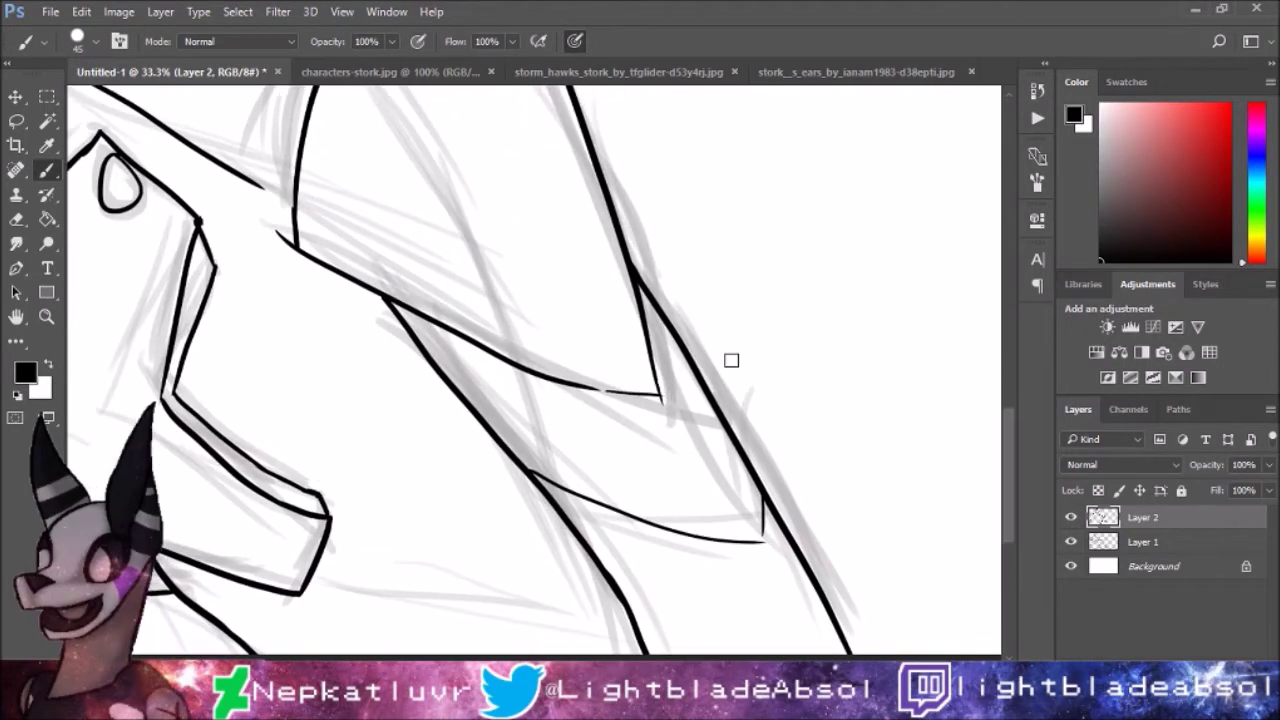
Step: Ink the crease line across the lower torso and the small remaining details under the flap and on the far sleeve
{"action": "scroll", "coordinate": [727, 368], "scroll_direction": "down", "scroll_amount": 3}
{"action": "scroll", "coordinate": [727, 368], "scroll_direction": "left", "scroll_amount": 3}
{"action": "left_click_drag", "start_coordinate": [450, 440], "coordinate": [708, 497]}
{"action": "key", "text": "ctrl+z"}
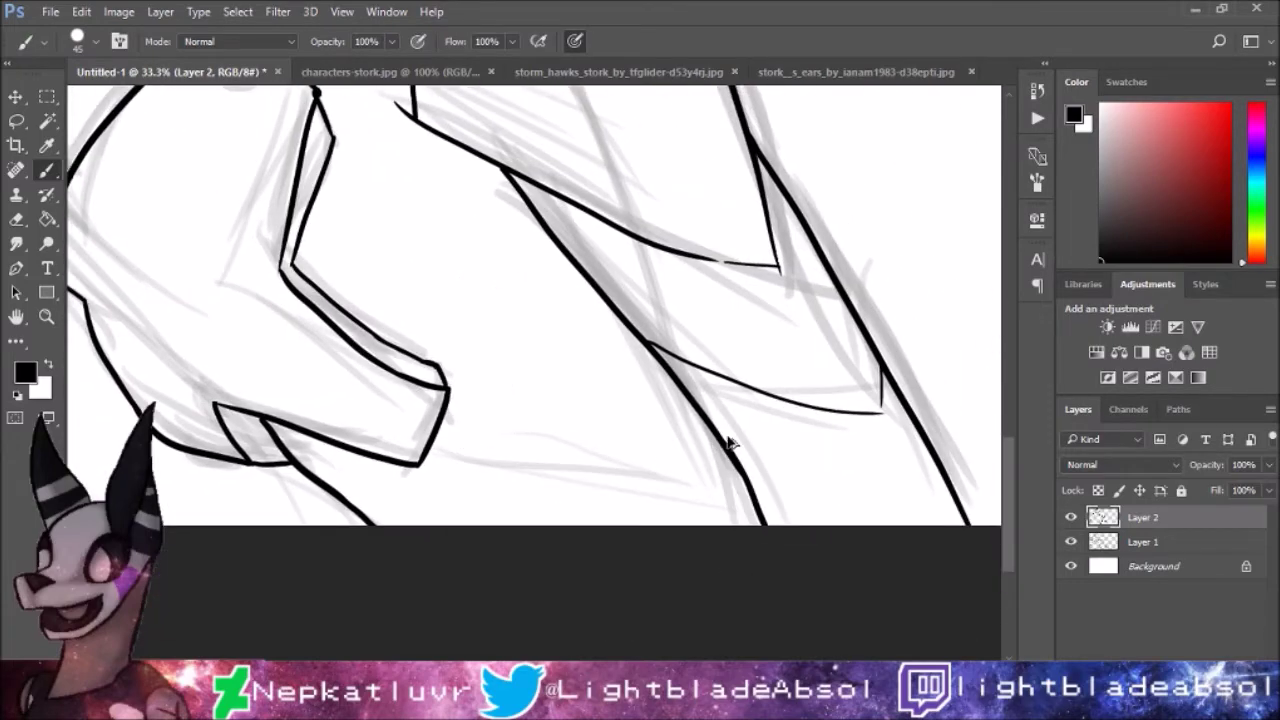
{"action": "left_click_drag", "start_coordinate": [454, 452], "coordinate": [680, 488]}
{"action": "scroll", "coordinate": [601, 553], "scroll_direction": "up", "scroll_amount": 1}
{"action": "scroll", "coordinate": [601, 553], "scroll_direction": "left", "scroll_amount": 3}
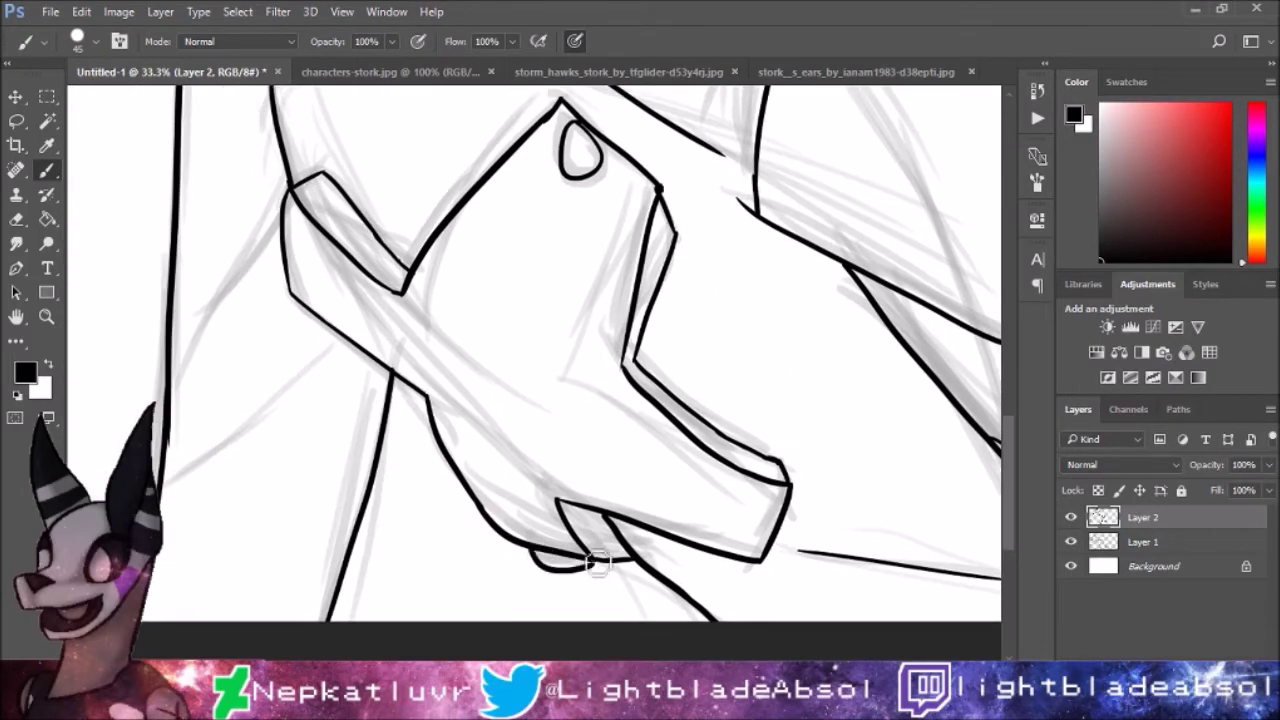
{"action": "scroll", "coordinate": [614, 423], "scroll_direction": "up", "scroll_amount": 2}
{"action": "scroll", "coordinate": [614, 423], "scroll_direction": "left", "scroll_amount": 3}
{"action": "scroll", "coordinate": [700, 409], "scroll_direction": "up", "scroll_amount": 2}
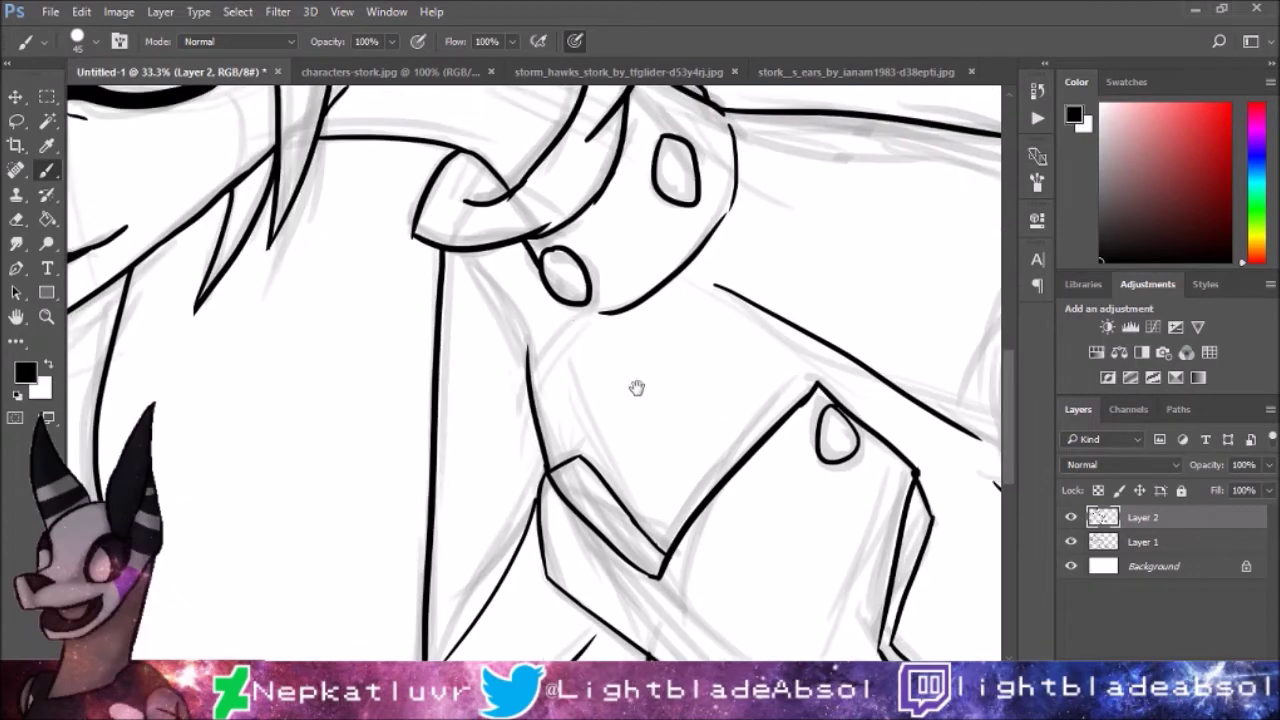
Step: Select the empty area around the character with the Magic Wand and invert the selection
{"action": "scroll", "coordinate": [535, 390], "scroll_direction": "up", "scroll_amount": 5}
{"action": "scroll", "coordinate": [591, 374], "scroll_direction": "right", "scroll_amount": 2}
{"action": "key", "text": "ctrl+minus"}
{"action": "key", "text": "ctrl+minus"}
{"action": "key", "text": "ctrl+minus"}
{"action": "key", "text": "w"}
{"action": "left_click", "coordinate": [286, 171]}
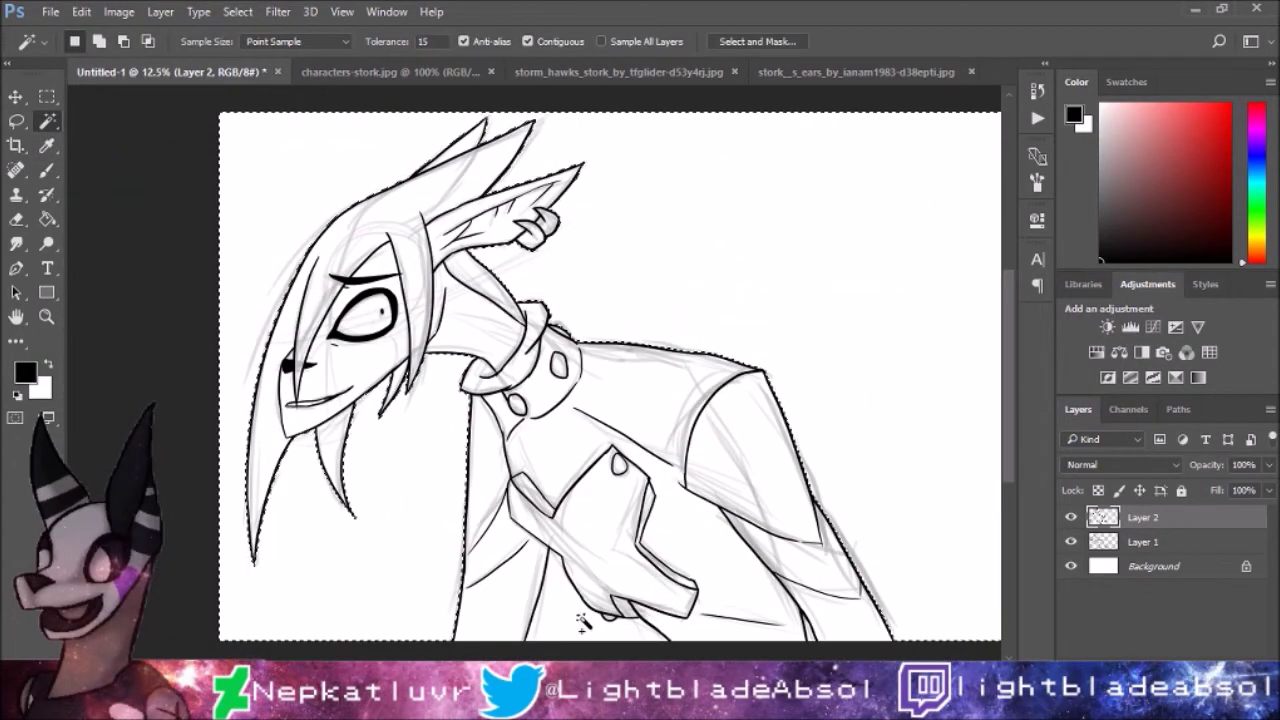
{"action": "left_click", "coordinate": [238, 11]}
{"action": "left_click", "coordinate": [259, 91]}
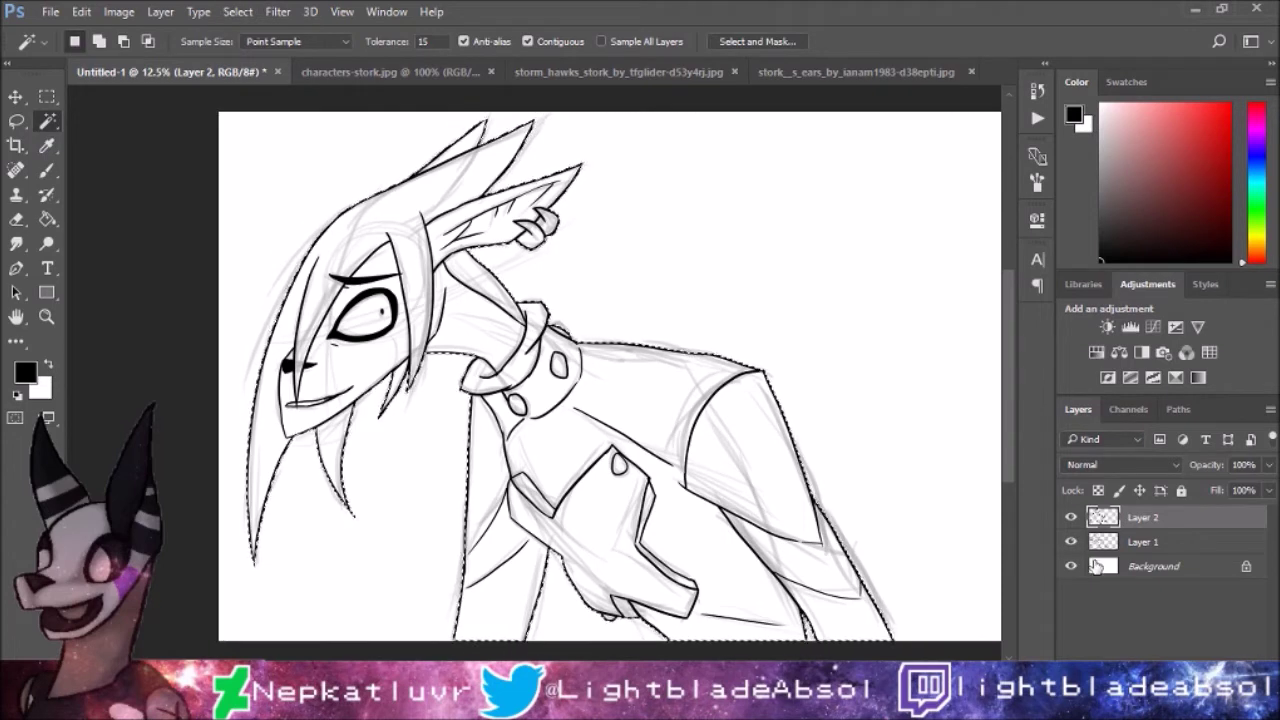
Step: Hide the sketch layer, add a new layer beneath the line art, and choose bright red as the foreground colour
{"action": "left_click", "coordinate": [1071, 543]}
{"action": "left_click", "coordinate": [1217, 646], "text": "ctrl"}
{"action": "left_click", "coordinate": [1229, 104]}
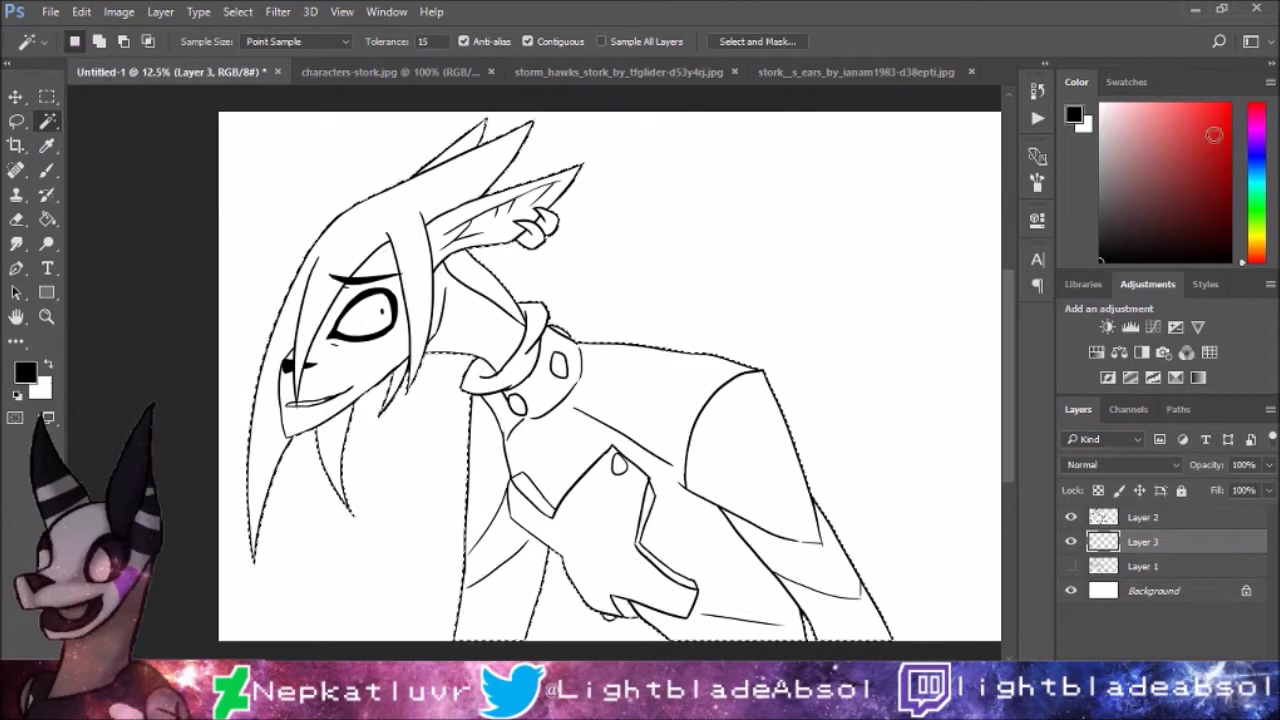
Step: Fill the selected character silhouette with red, deselect it, and inspect the fill along the line art
{"action": "key", "text": "alt+BackSpace"}
{"action": "key", "text": "b"}
{"action": "key", "text": "ctrl+d"}
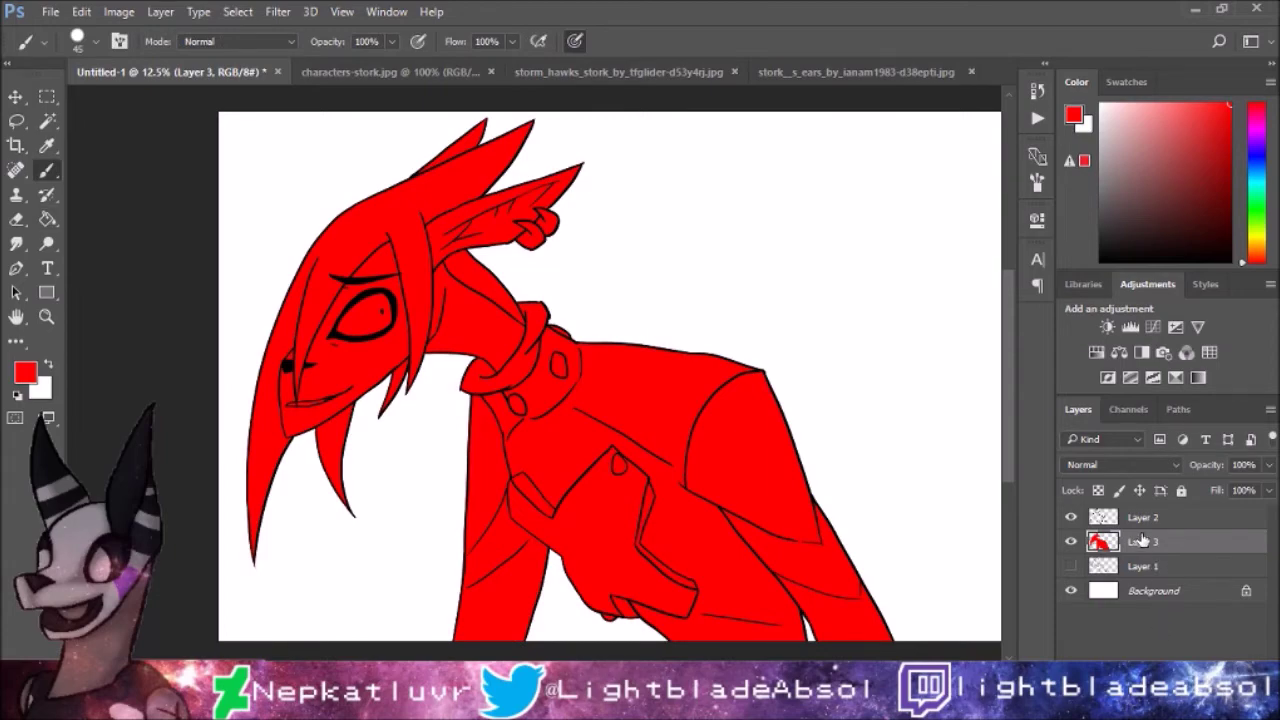
{"action": "key", "text": "ctrl+plus"}
{"action": "key", "text": "ctrl+plus"}
{"action": "key", "text": "ctrl+plus"}
{"action": "key", "text": "ctrl+plus"}
{"action": "key", "text": "ctrl+plus"}
{"action": "key", "text": "ctrl+minus"}
{"action": "key", "text": "ctrl+minus"}
{"action": "key", "text": "ctrl+minus"}
{"action": "key", "text": "ctrl+minus"}
{"action": "key", "text": "ctrl+minus"}
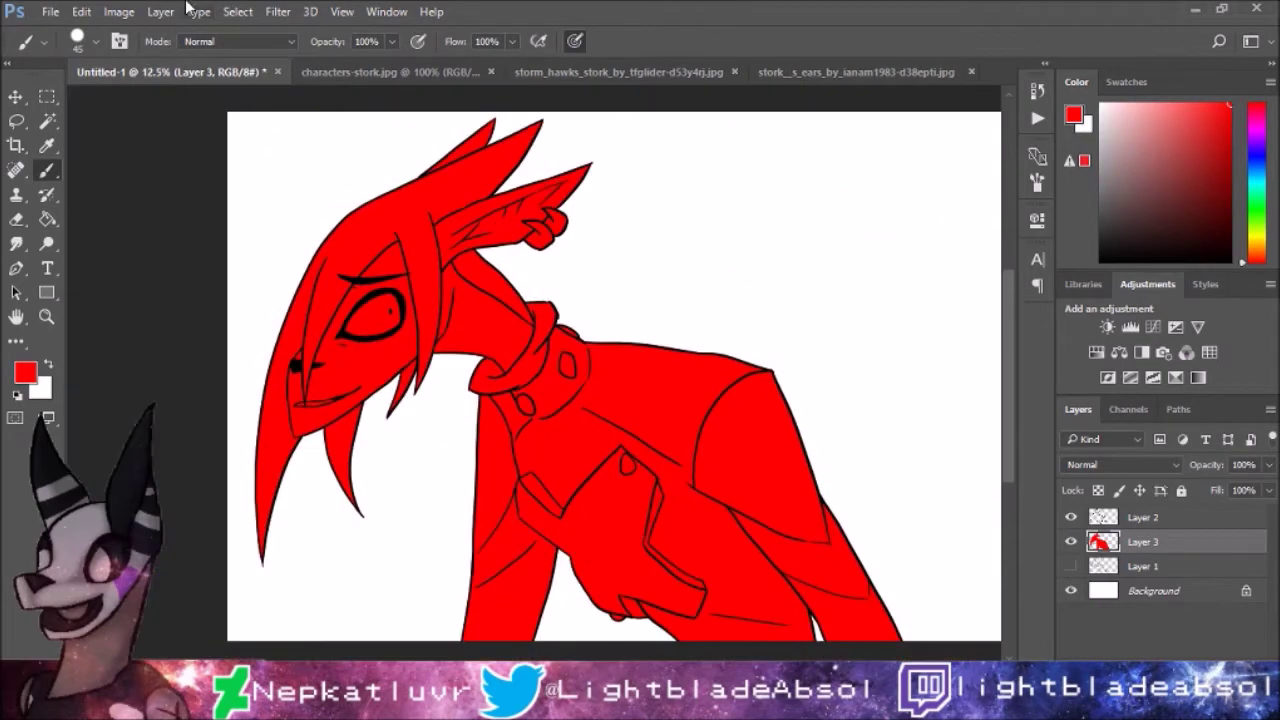
Step: Undo the deselection and the red fill, check the selection's edge around the collar, and drop the selection
{"action": "key", "text": "ctrl+alt+z"}
{"action": "key", "text": "ctrl+alt+z"}
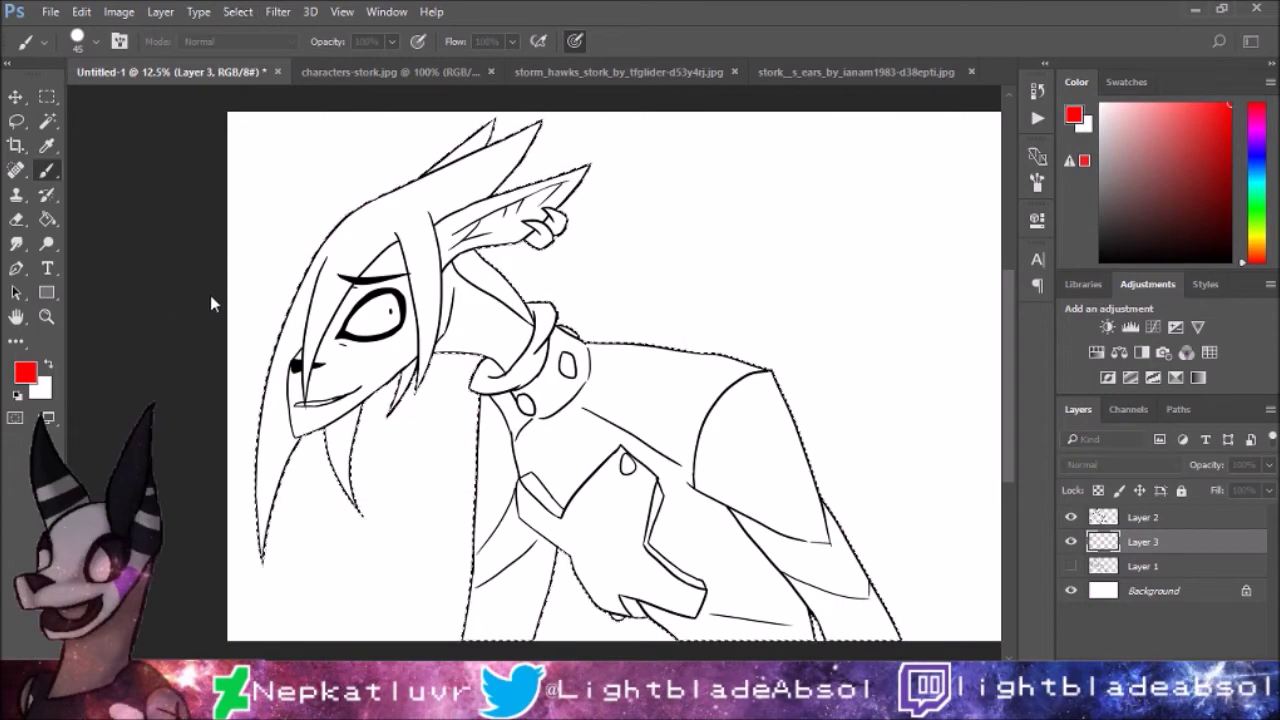
{"action": "key", "text": "ctrl+plus"}
{"action": "key", "text": "ctrl+plus"}
{"action": "key", "text": "ctrl+plus"}
{"action": "key", "text": "ctrl+plus"}
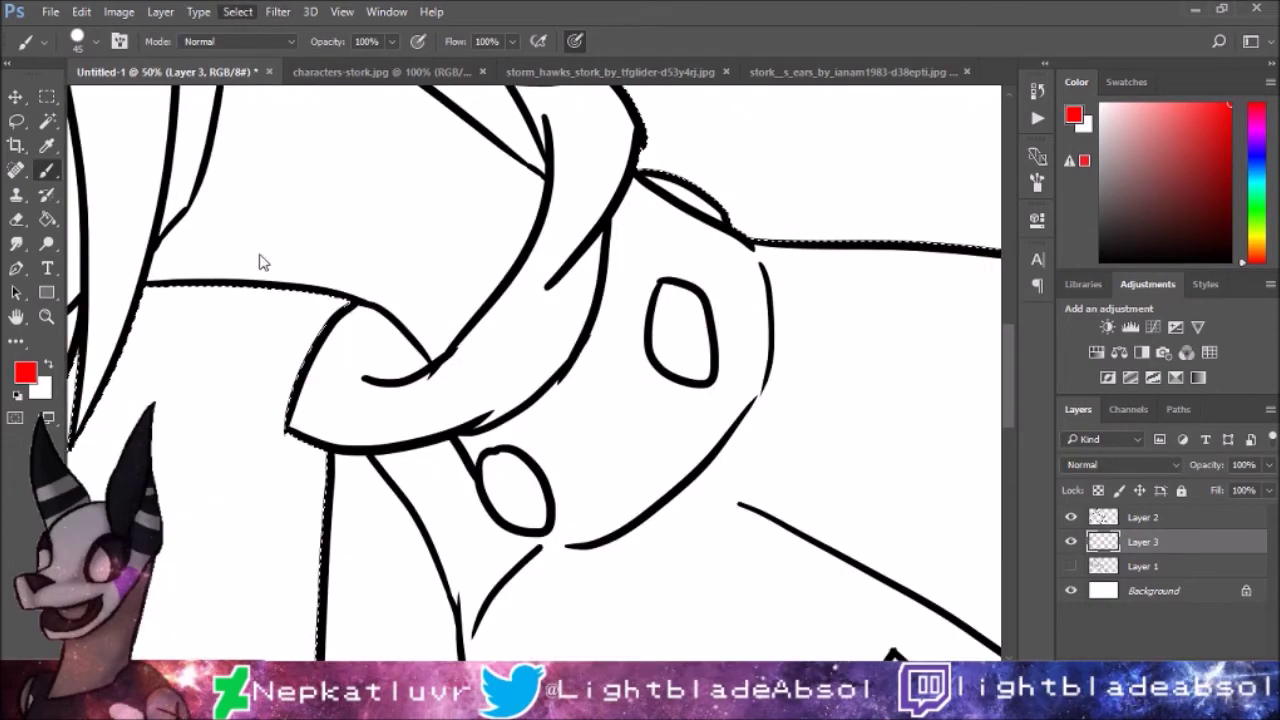
{"action": "left_click", "coordinate": [735, 238]}
{"action": "key", "text": "ctrl+minus"}
{"action": "key", "text": "ctrl+minus"}
{"action": "key", "text": "ctrl+minus"}
{"action": "key", "text": "ctrl+minus"}
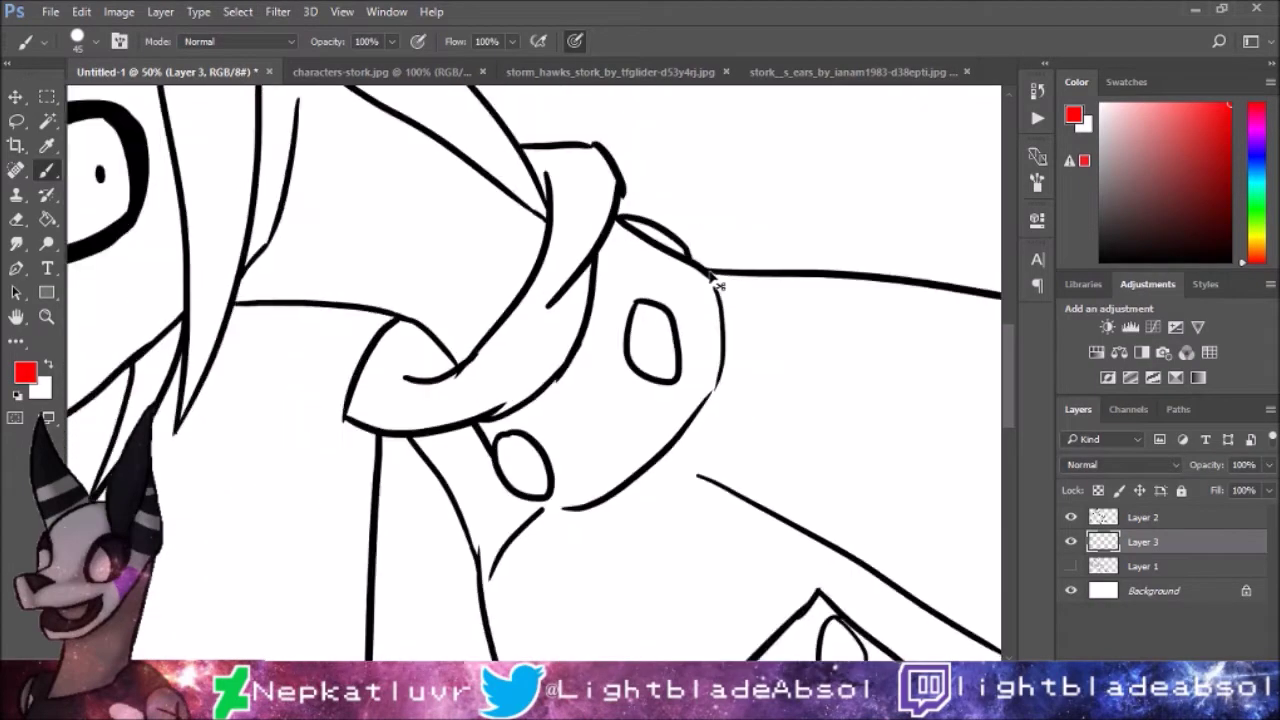
Step: Select the area outside the character on the line-art layer, invert the selection, and return to the empty layer below
{"action": "key", "text": "w"}
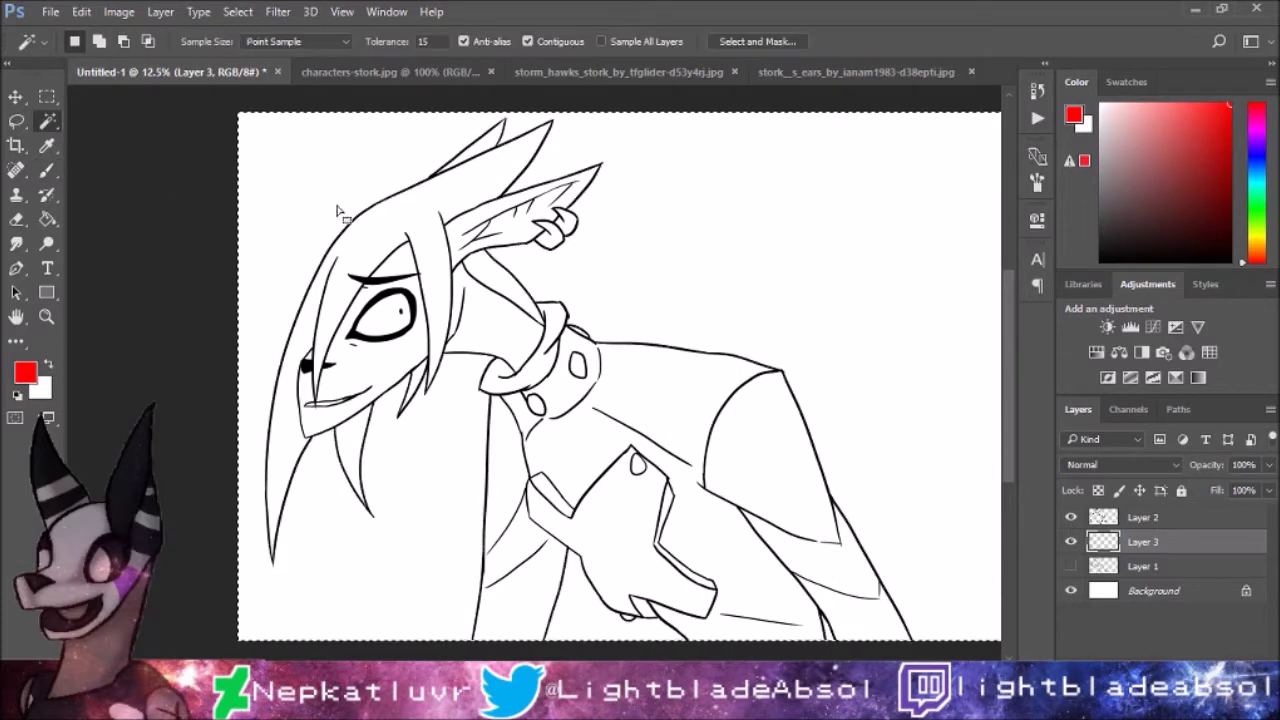
{"action": "key", "text": "alt+bracketright"}
{"action": "left_click", "coordinate": [358, 168]}
{"action": "left_click", "coordinate": [189, 294]}
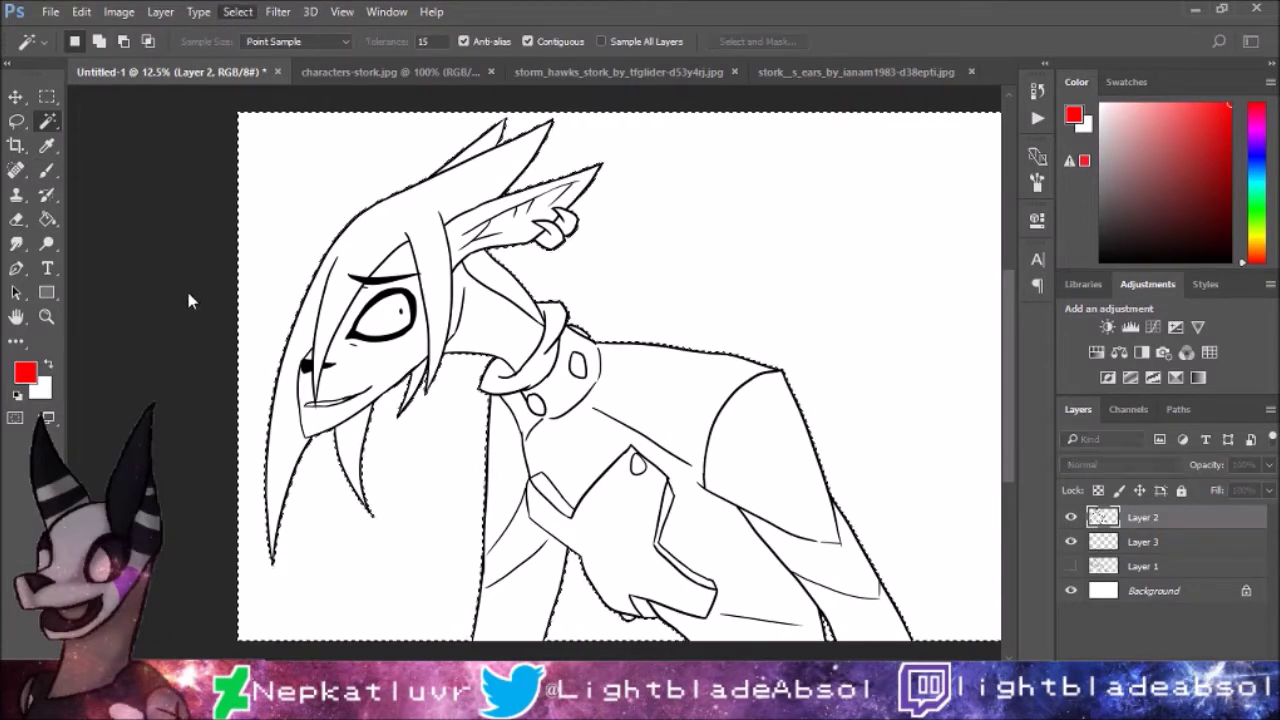
{"action": "left_click", "coordinate": [728, 243]}
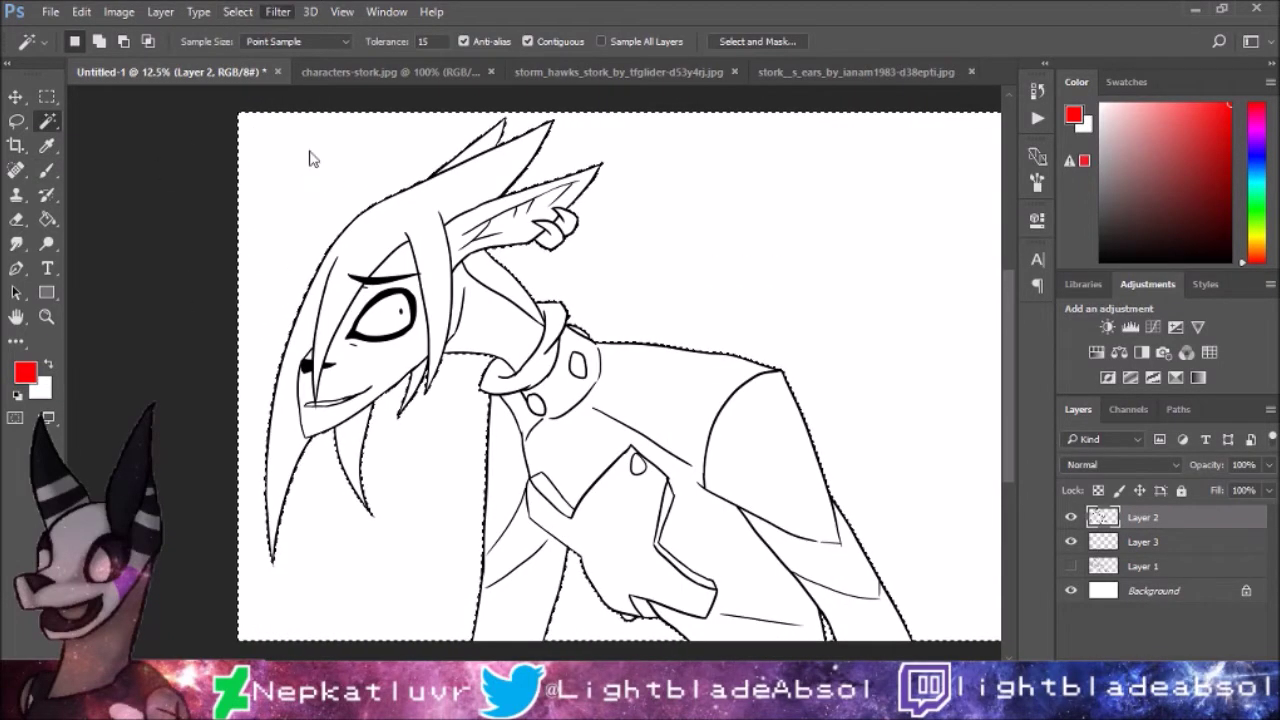
{"action": "key", "text": "ctrl+shift+i"}
{"action": "key", "text": "alt+bracketleft"}
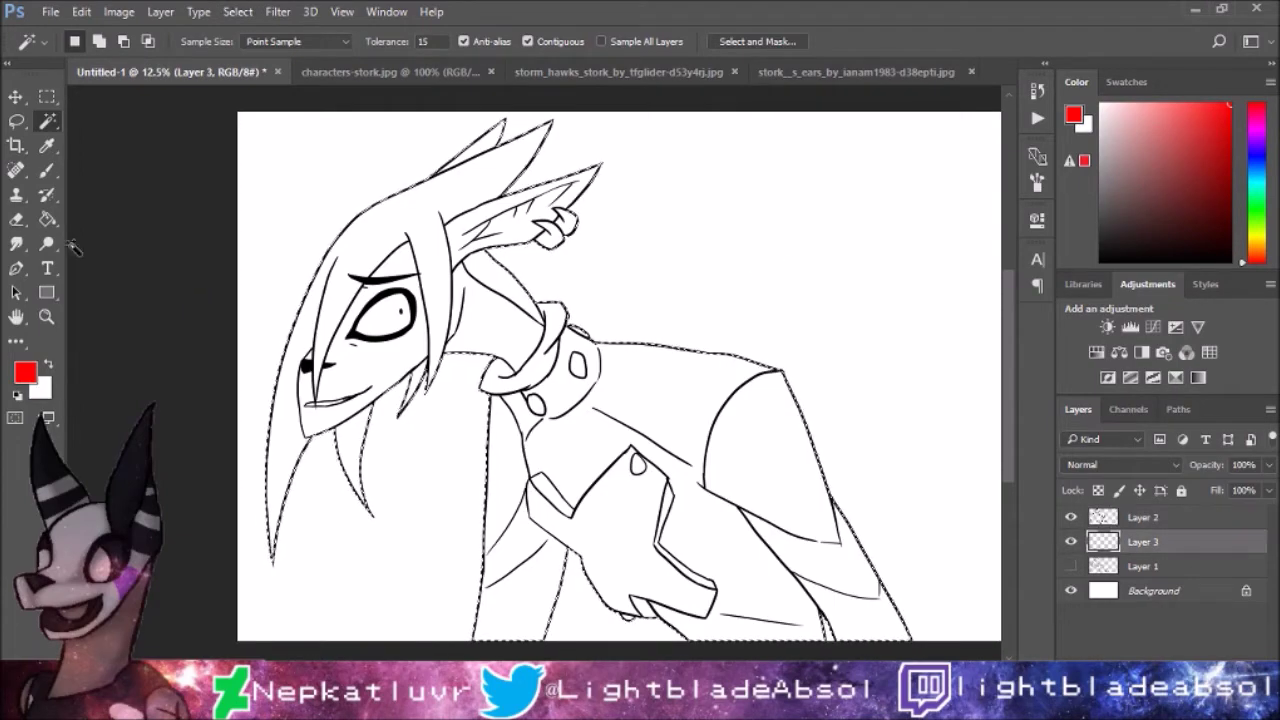
Step: Fill the character selection with red using the Paint Bucket, deselect it, and check the fill's edges
{"action": "key", "text": "g"}
{"action": "left_click", "coordinate": [766, 342]}
{"action": "key", "text": "ctrl+d"}
{"action": "key", "text": "ctrl+plus"}
{"action": "key", "text": "ctrl+plus"}
{"action": "key", "text": "ctrl+plus"}
{"action": "key", "text": "ctrl+minus"}
{"action": "key", "text": "ctrl+minus"}
{"action": "key", "text": "ctrl+minus"}
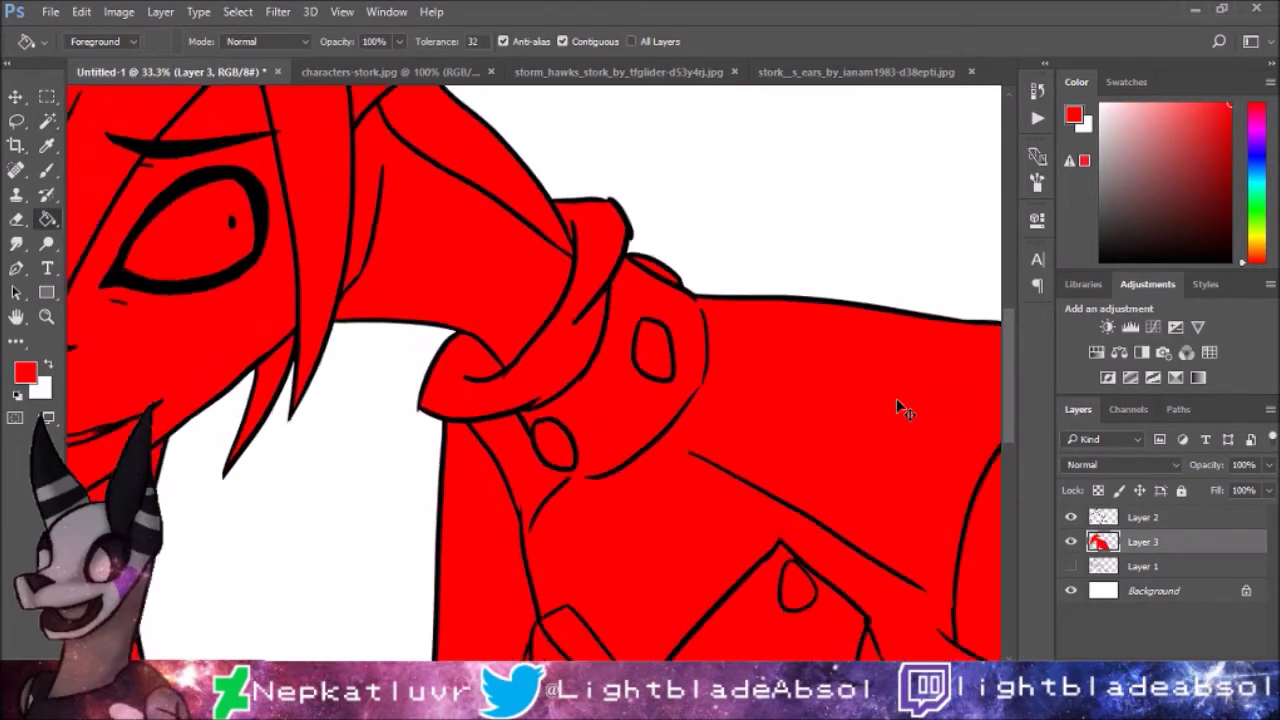
Step: Close the characters-stork.jpg and stork__s_ears_by_ianam1983-d38epti.jpg references and return to the drawing
{"action": "left_click", "coordinate": [490, 71]}
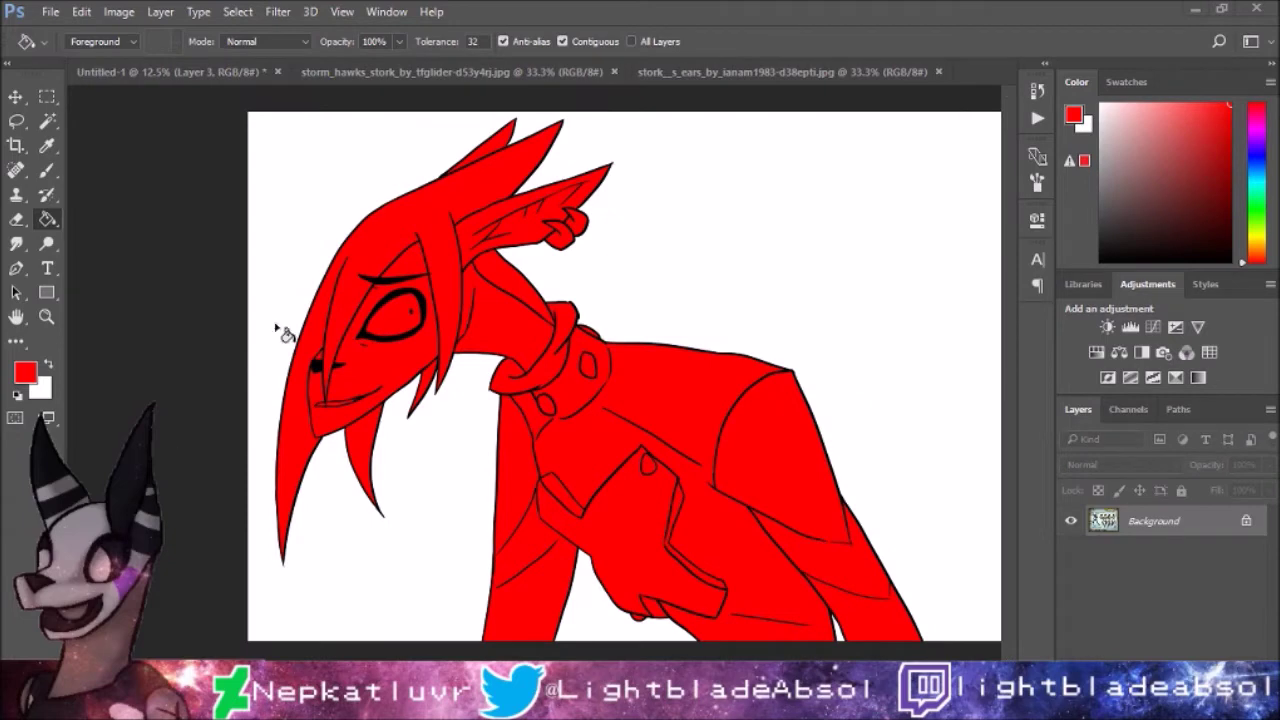
{"action": "key", "text": "ctrl+w"}
{"action": "key", "text": "ctrl+w"}
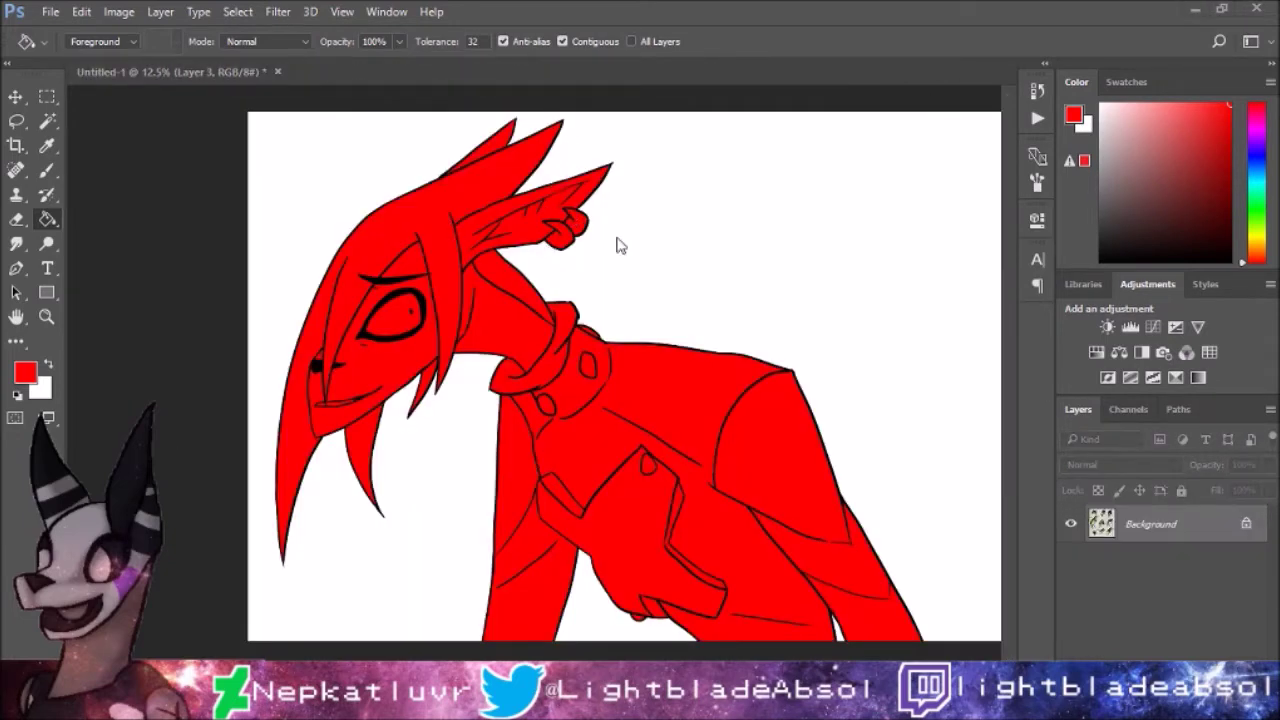
{"action": "left_click", "coordinate": [166, 66]}
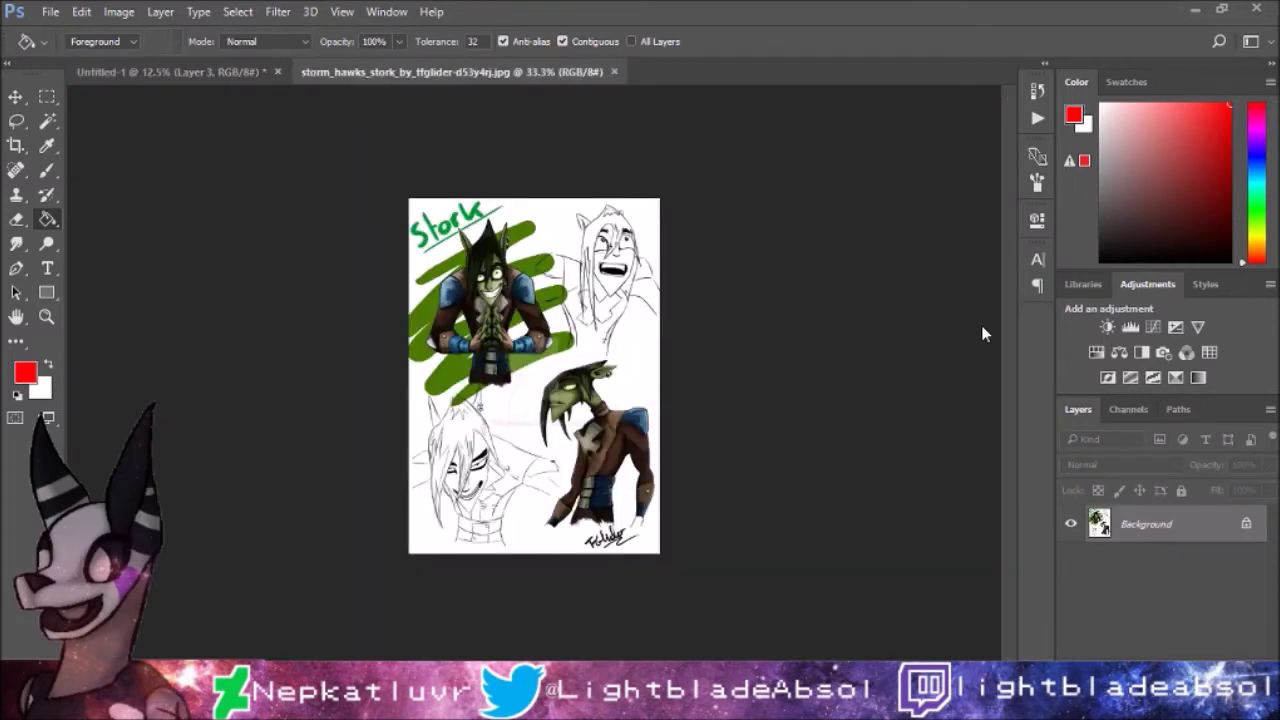
{"action": "key", "text": "ctrl+Tab"}
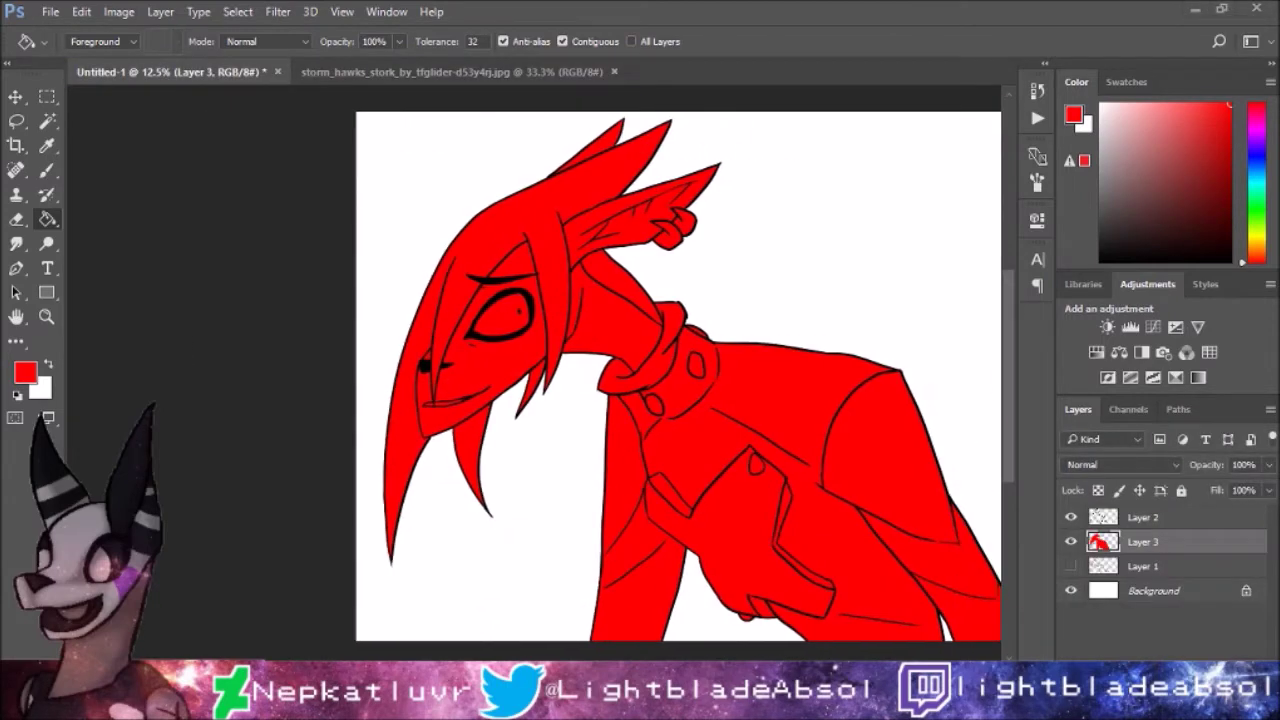
Step: Add a layer masked to the character's silhouette above the red fill and sample an olive skin colour for the brush
{"action": "key", "text": "ctrl+shift+alt+n"}
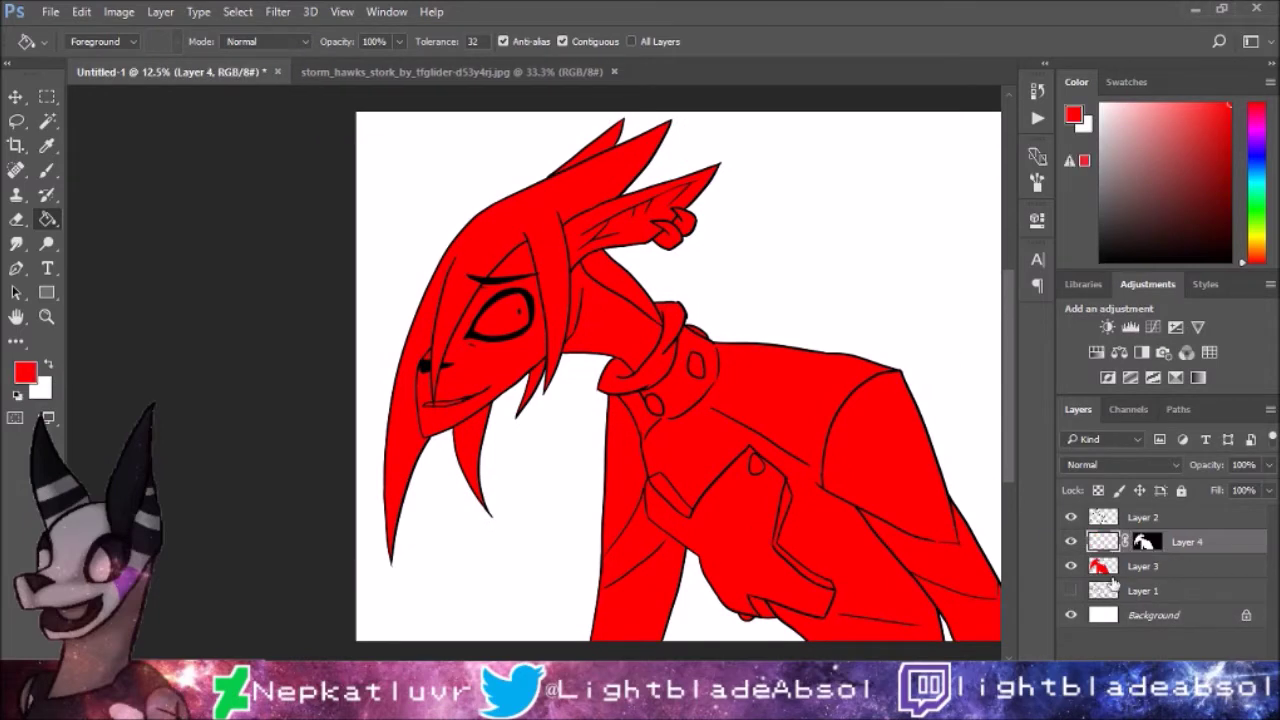
{"action": "key", "text": "i"}
{"action": "left_click", "coordinate": [180, 281]}
{"action": "key", "text": "b"}
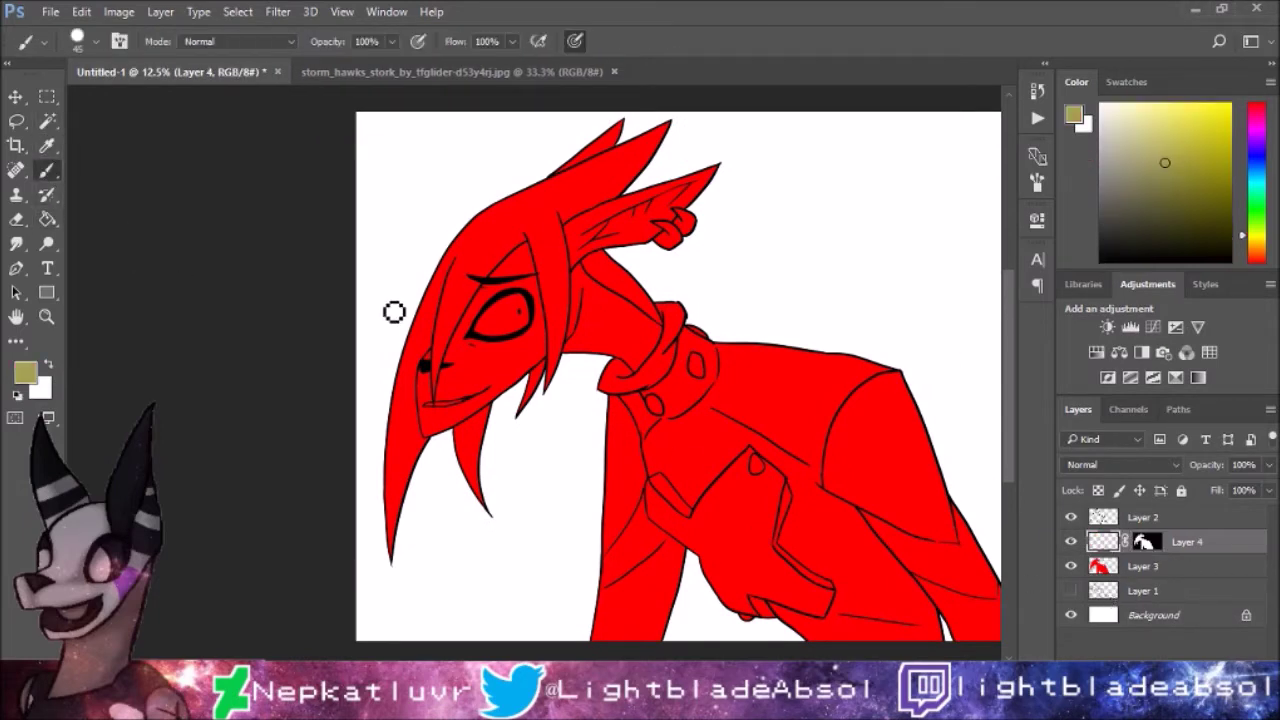
Step: Paint the face, neck and ears in olive with a size 400 brush
{"action": "mouse_move", "coordinate": [423, 345]}
{"action": "left_mouse_down"}
{"action": "mouse_move", "coordinate": [490, 400]}
{"action": "mouse_move", "coordinate": [640, 350]}
{"action": "mouse_move", "coordinate": [714, 166]}
{"action": "mouse_move", "coordinate": [565, 262]}
{"action": "mouse_move", "coordinate": [500, 320]}
{"action": "mouse_move", "coordinate": [480, 370]}
{"action": "mouse_move", "coordinate": [590, 160]}
{"action": "left_mouse_up"}
{"action": "scroll", "coordinate": [533, 357], "scroll_direction": "up", "scroll_amount": 4}
{"action": "mouse_move", "coordinate": [560, 340]}
{"action": "left_mouse_down"}
{"action": "mouse_move", "coordinate": [540, 380]}
{"action": "mouse_move", "coordinate": [640, 285]}
{"action": "mouse_move", "coordinate": [650, 175]}
{"action": "mouse_move", "coordinate": [605, 140]}
{"action": "mouse_move", "coordinate": [640, 95]}
{"action": "mouse_move", "coordinate": [680, 100]}
{"action": "left_mouse_up"}
{"action": "left_click_drag", "start_coordinate": [931, 254], "coordinate": [606, 257]}
Step: Clear the olive spill from the collar band around the neck and from the lower earring
{"action": "left_click_drag", "start_coordinate": [530, 320], "coordinate": [569, 328]}
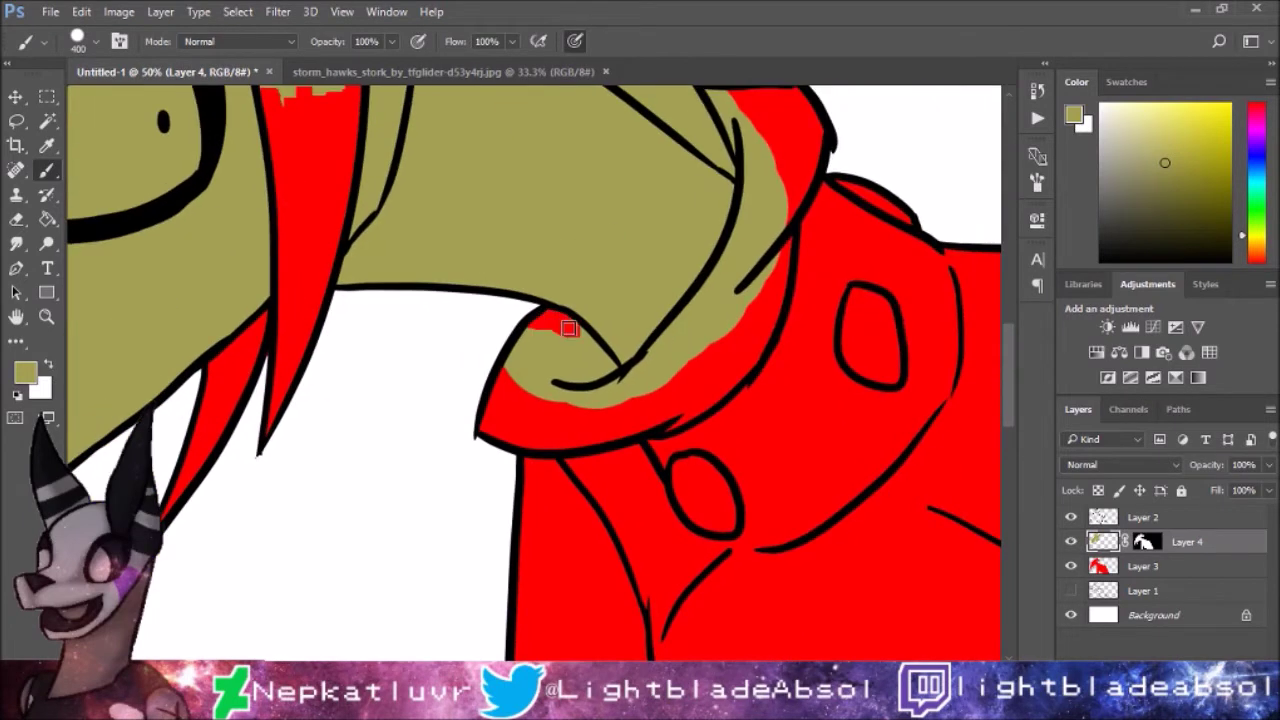
{"action": "mouse_move", "coordinate": [605, 381]}
{"action": "left_mouse_down"}
{"action": "mouse_move", "coordinate": [580, 354]}
{"action": "mouse_move", "coordinate": [749, 263]}
{"action": "mouse_move", "coordinate": [760, 125]}
{"action": "left_mouse_up"}
{"action": "mouse_move", "coordinate": [756, 133]}
{"action": "left_mouse_down"}
{"action": "mouse_move", "coordinate": [790, 327]}
{"action": "mouse_move", "coordinate": [760, 348]}
{"action": "left_mouse_up"}
{"action": "mouse_move", "coordinate": [415, 130]}
{"action": "left_mouse_down"}
{"action": "mouse_move", "coordinate": [752, 397]}
{"action": "mouse_move", "coordinate": [739, 333]}
{"action": "mouse_move", "coordinate": [622, 257]}
{"action": "mouse_move", "coordinate": [631, 201]}
{"action": "mouse_move", "coordinate": [452, 130]}
{"action": "left_mouse_up"}
{"action": "left_click_drag", "start_coordinate": [579, 127], "coordinate": [469, 382]}
{"action": "mouse_move", "coordinate": [595, 300]}
{"action": "left_mouse_down"}
{"action": "mouse_move", "coordinate": [705, 215]}
{"action": "mouse_move", "coordinate": [640, 320]}
{"action": "left_mouse_up"}
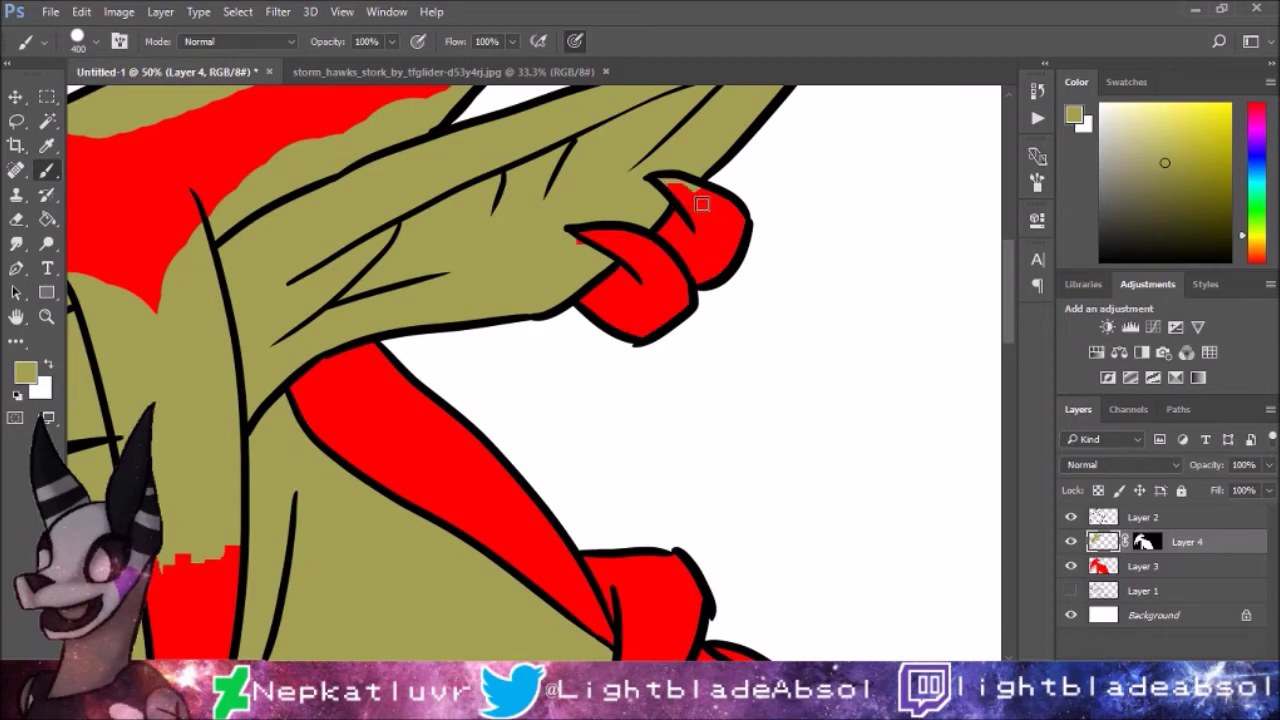
Step: Clear the olive spill from the remaining earring and from the hair on the crown and beside the face
{"action": "mouse_move", "coordinate": [655, 200]}
{"action": "left_mouse_down"}
{"action": "mouse_move", "coordinate": [810, 330]}
{"action": "mouse_move", "coordinate": [910, 335]}
{"action": "left_mouse_up"}
{"action": "mouse_move", "coordinate": [753, 201]}
{"action": "left_mouse_down"}
{"action": "mouse_move", "coordinate": [690, 265]}
{"action": "mouse_move", "coordinate": [553, 322]}
{"action": "mouse_move", "coordinate": [563, 300]}
{"action": "mouse_move", "coordinate": [708, 370]}
{"action": "left_mouse_up"}
{"action": "mouse_move", "coordinate": [845, 145]}
{"action": "left_mouse_down"}
{"action": "mouse_move", "coordinate": [723, 251]}
{"action": "mouse_move", "coordinate": [666, 238]}
{"action": "left_mouse_up"}
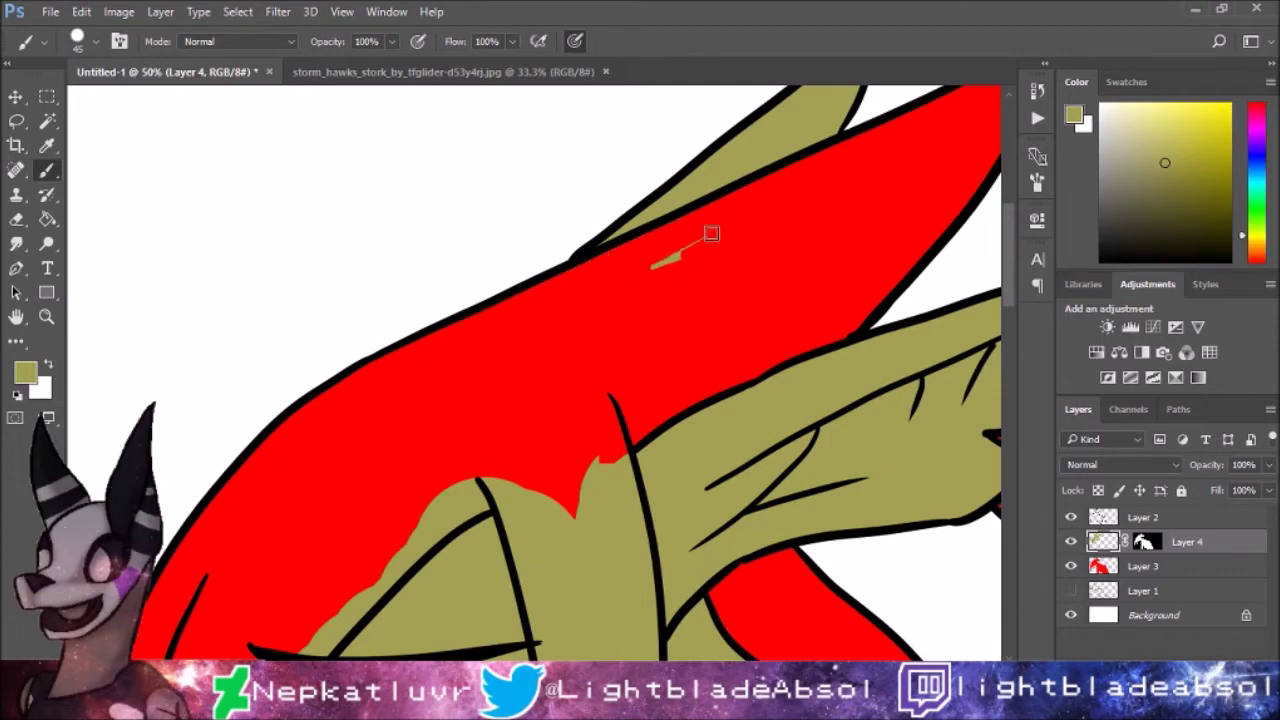
{"action": "left_click_drag", "start_coordinate": [867, 146], "coordinate": [543, 251]}
{"action": "mouse_move", "coordinate": [790, 135]}
{"action": "left_mouse_down"}
{"action": "mouse_move", "coordinate": [700, 163]}
{"action": "mouse_move", "coordinate": [577, 277]}
{"action": "mouse_move", "coordinate": [435, 530]}
{"action": "mouse_move", "coordinate": [405, 640]}
{"action": "left_mouse_up"}
{"action": "left_click_drag", "start_coordinate": [405, 640], "coordinate": [553, 313]}
{"action": "mouse_move", "coordinate": [535, 230]}
{"action": "left_mouse_down"}
{"action": "mouse_move", "coordinate": [481, 273]}
{"action": "mouse_move", "coordinate": [448, 440]}
{"action": "mouse_move", "coordinate": [470, 645]}
{"action": "mouse_move", "coordinate": [442, 576]}
{"action": "mouse_move", "coordinate": [545, 294]}
{"action": "left_mouse_up"}
Step: Clear the olive from the open mouth between the lip lines and from the hair strand tip crossing it
{"action": "left_click_drag", "start_coordinate": [528, 478], "coordinate": [636, 465]}
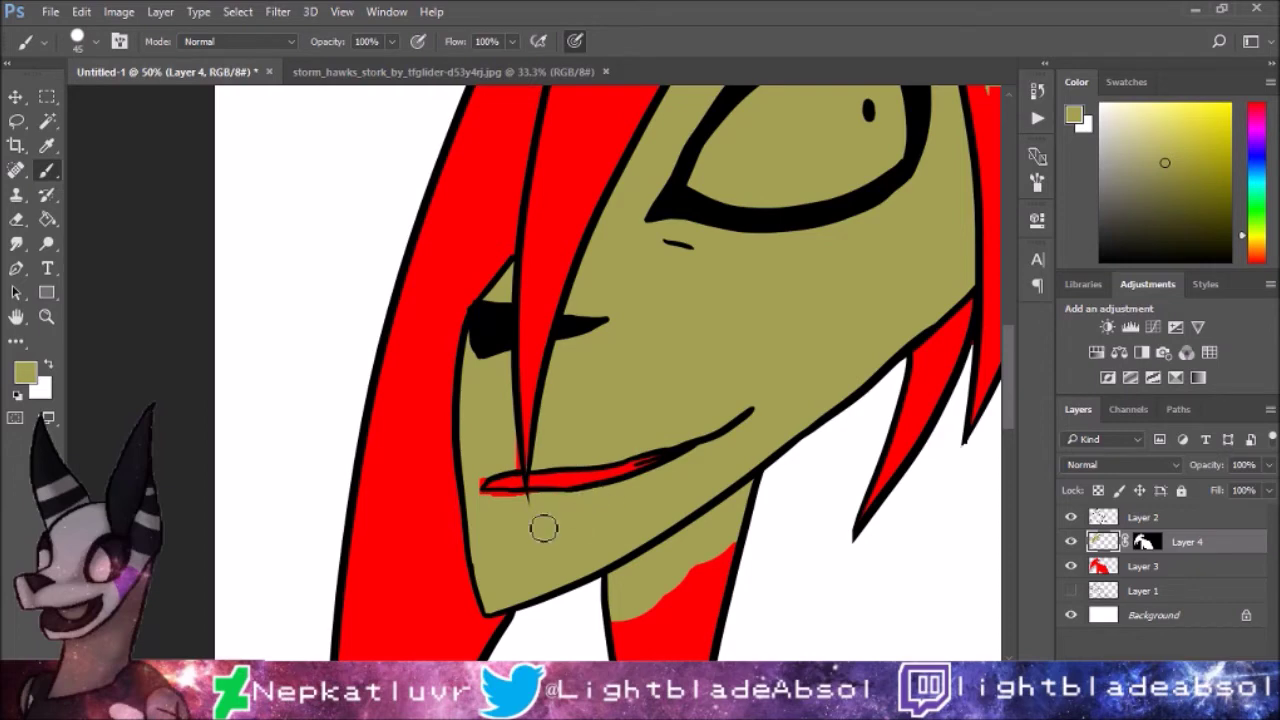
{"action": "key", "text": "ctrl+plus"}
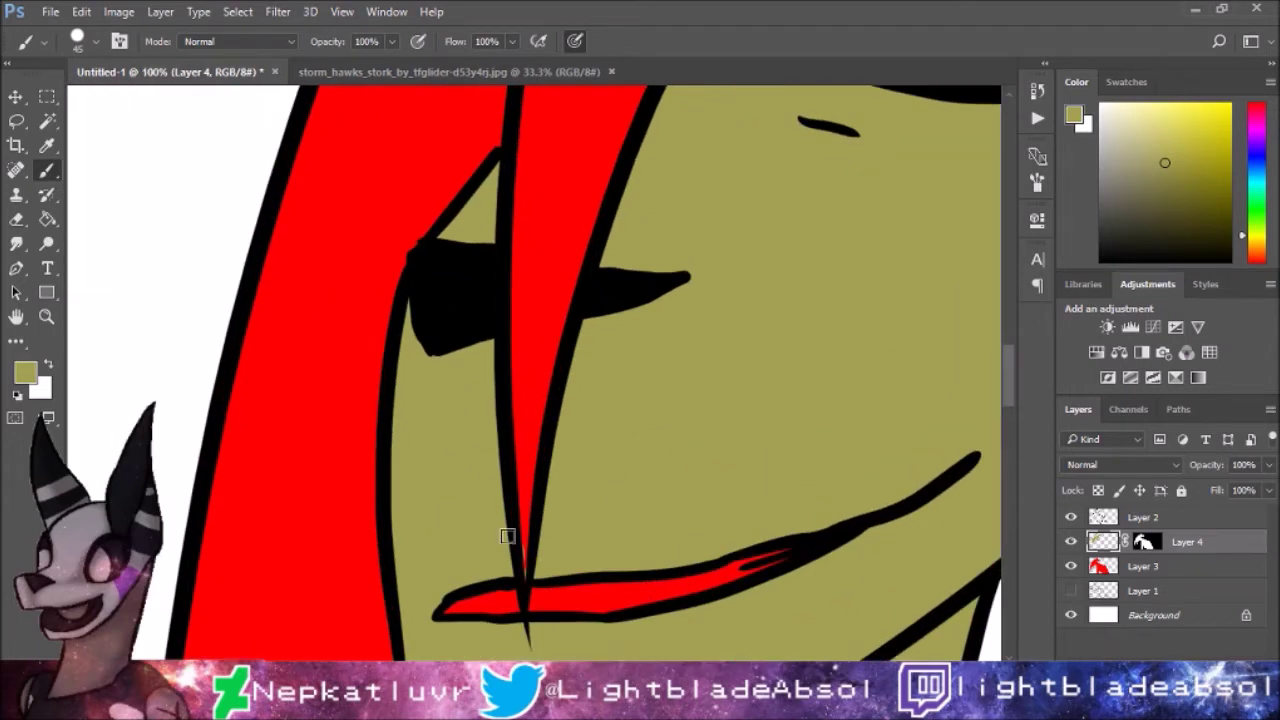
{"action": "key", "text": "ctrl+minus"}
{"action": "mouse_move", "coordinate": [660, 600]}
{"action": "left_mouse_down"}
{"action": "mouse_move", "coordinate": [691, 577]}
{"action": "mouse_move", "coordinate": [686, 548]}
{"action": "left_mouse_up"}
{"action": "left_click_drag", "start_coordinate": [889, 343], "coordinate": [647, 615]}
Step: Clear the olive from the inside of the eye and from the hair strands beside it
{"action": "mouse_move", "coordinate": [690, 100]}
{"action": "left_mouse_down"}
{"action": "mouse_move", "coordinate": [705, 220]}
{"action": "mouse_move", "coordinate": [740, 300]}
{"action": "mouse_move", "coordinate": [816, 258]}
{"action": "mouse_move", "coordinate": [789, 191]}
{"action": "mouse_move", "coordinate": [786, 120]}
{"action": "left_mouse_up"}
{"action": "scroll", "coordinate": [749, 157], "scroll_direction": "up", "scroll_amount": 3}
{"action": "mouse_move", "coordinate": [797, 362]}
{"action": "left_mouse_down"}
{"action": "mouse_move", "coordinate": [855, 99]}
{"action": "mouse_move", "coordinate": [877, 89]}
{"action": "left_mouse_up"}
{"action": "mouse_move", "coordinate": [700, 190]}
{"action": "left_mouse_down"}
{"action": "mouse_move", "coordinate": [720, 260]}
{"action": "mouse_move", "coordinate": [560, 330]}
{"action": "mouse_move", "coordinate": [660, 210]}
{"action": "mouse_move", "coordinate": [720, 254]}
{"action": "mouse_move", "coordinate": [650, 265]}
{"action": "left_mouse_up"}
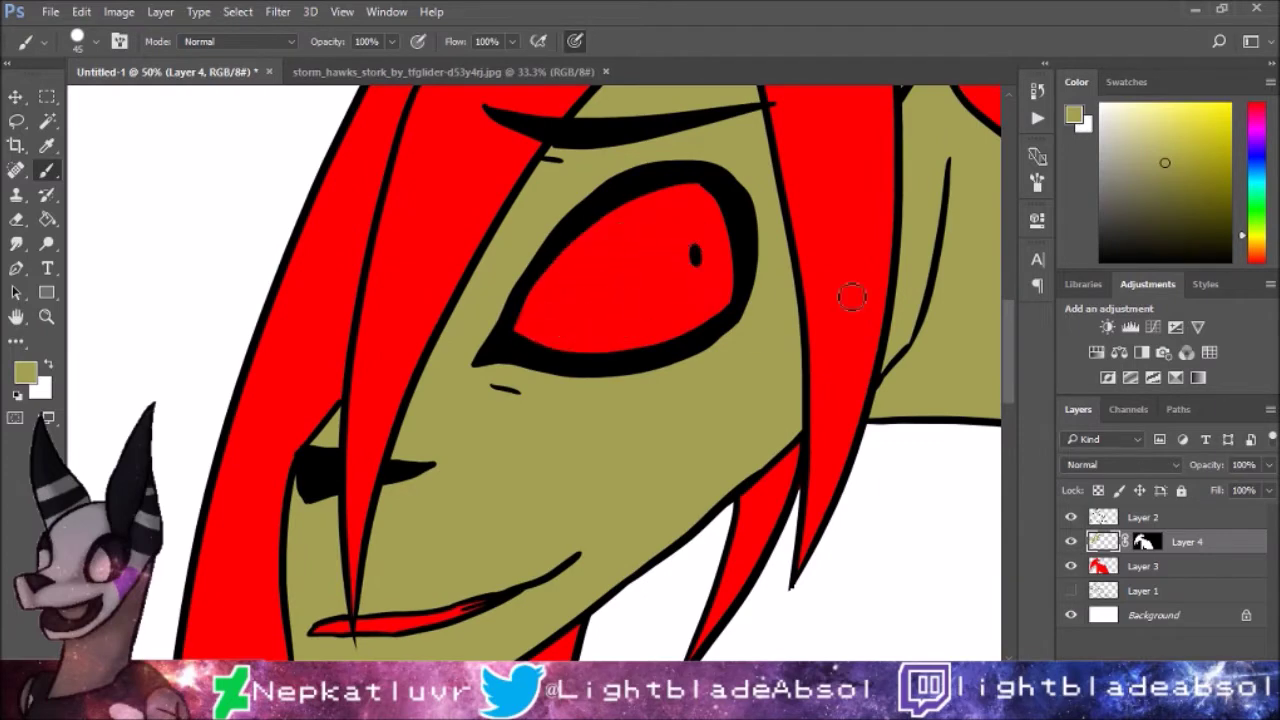
{"action": "key", "text": "ctrl+minus"}
{"action": "key", "text": "ctrl+minus"}
{"action": "key", "text": "ctrl+minus"}
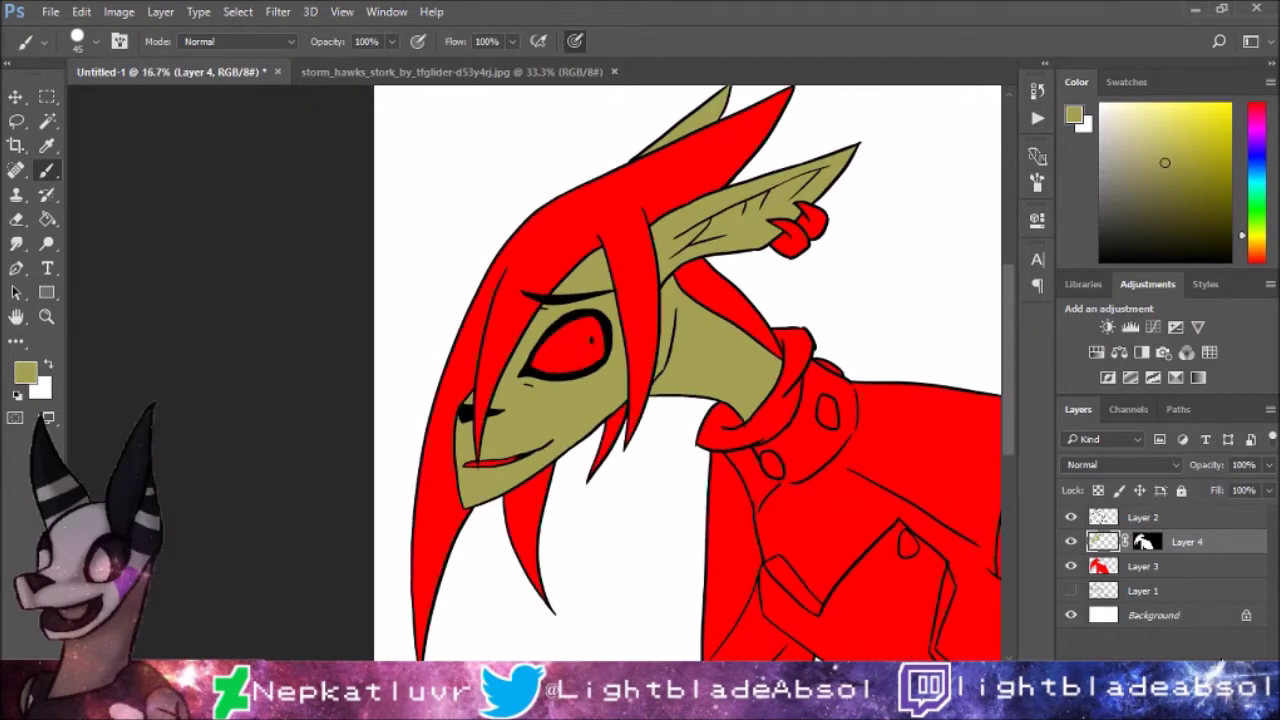
Step: Add a layer above the olive skin, mask it to the painted skin area and pick a lighter olive for the brush
{"action": "key", "text": "ctrl+shift+alt+n"}
{"action": "left_click", "coordinate": [1112, 577], "text": "ctrl"}
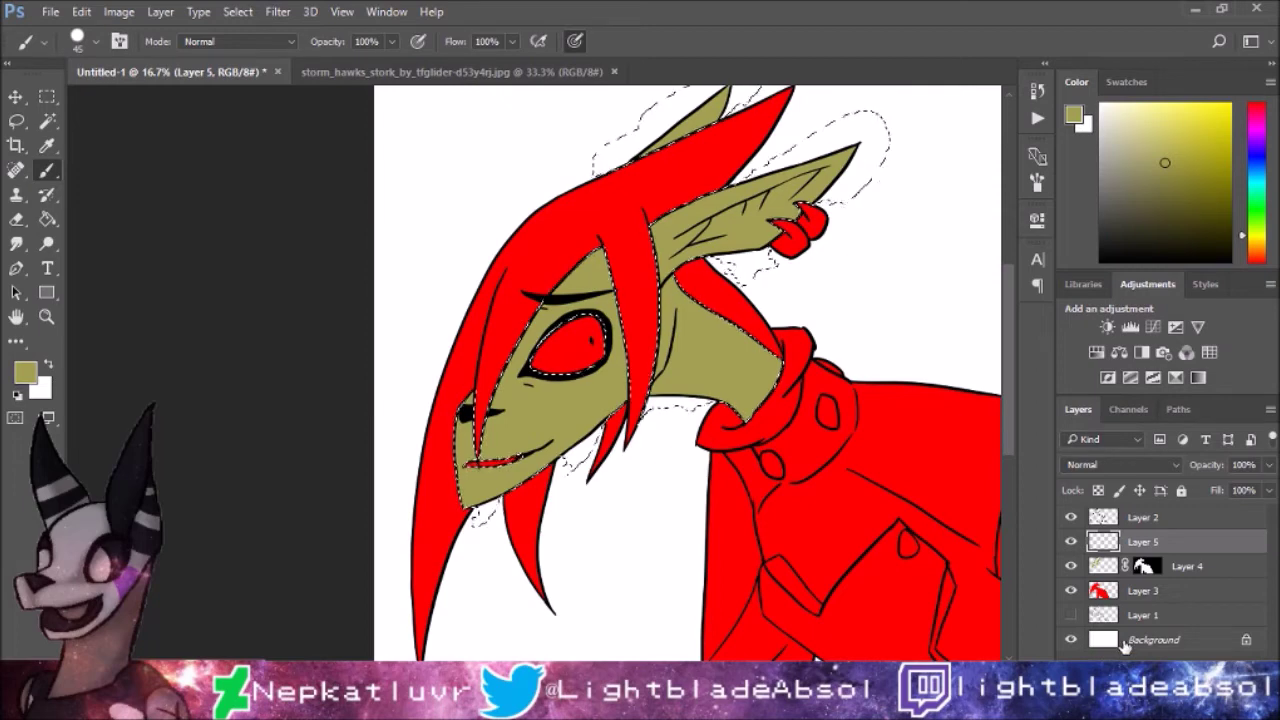
{"action": "left_click", "coordinate": [1128, 672]}
{"action": "left_click", "coordinate": [1103, 541]}
{"action": "left_click", "coordinate": [460, 430], "text": "alt"}
{"action": "left_click_drag", "start_coordinate": [558, 425], "coordinate": [580, 462]}
Step: Black out the area outside the character's silhouette on the new layer's mask, and return to painting in light olive
{"action": "left_click", "coordinate": [1103, 590], "text": "ctrl"}
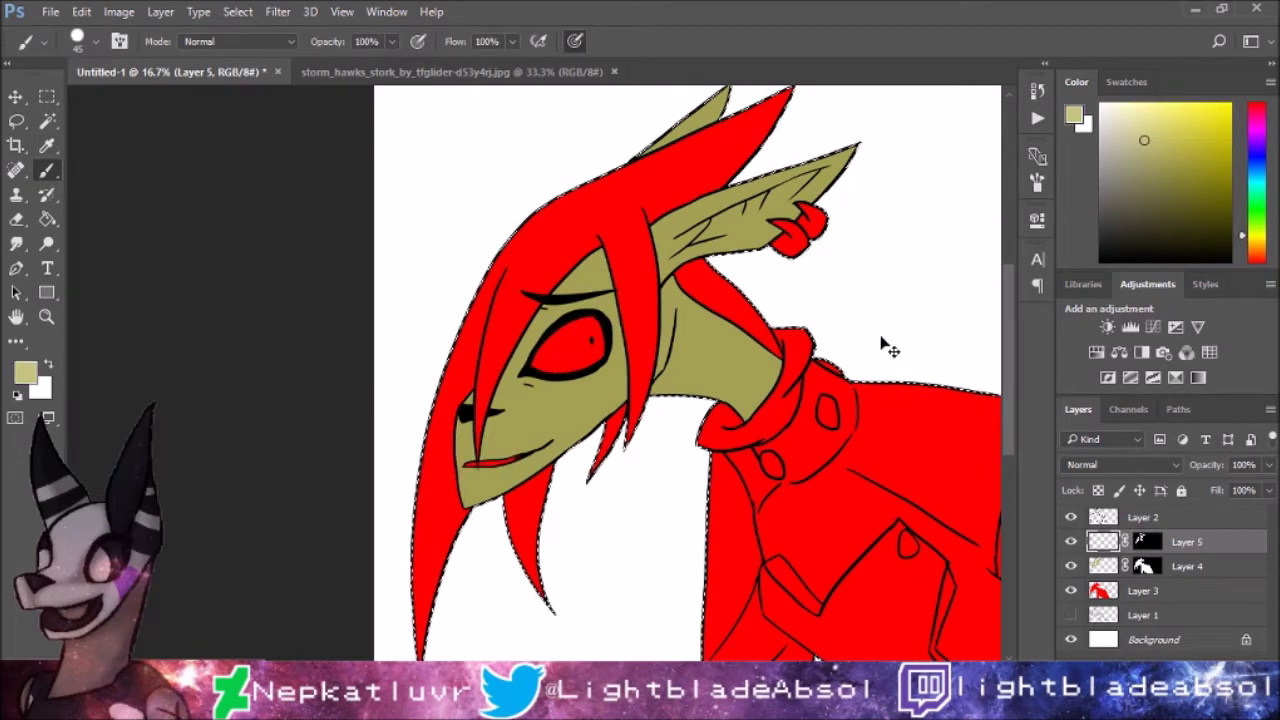
{"action": "left_click", "coordinate": [1103, 566]}
{"action": "left_click", "coordinate": [1147, 541]}
{"action": "key", "text": "d"}
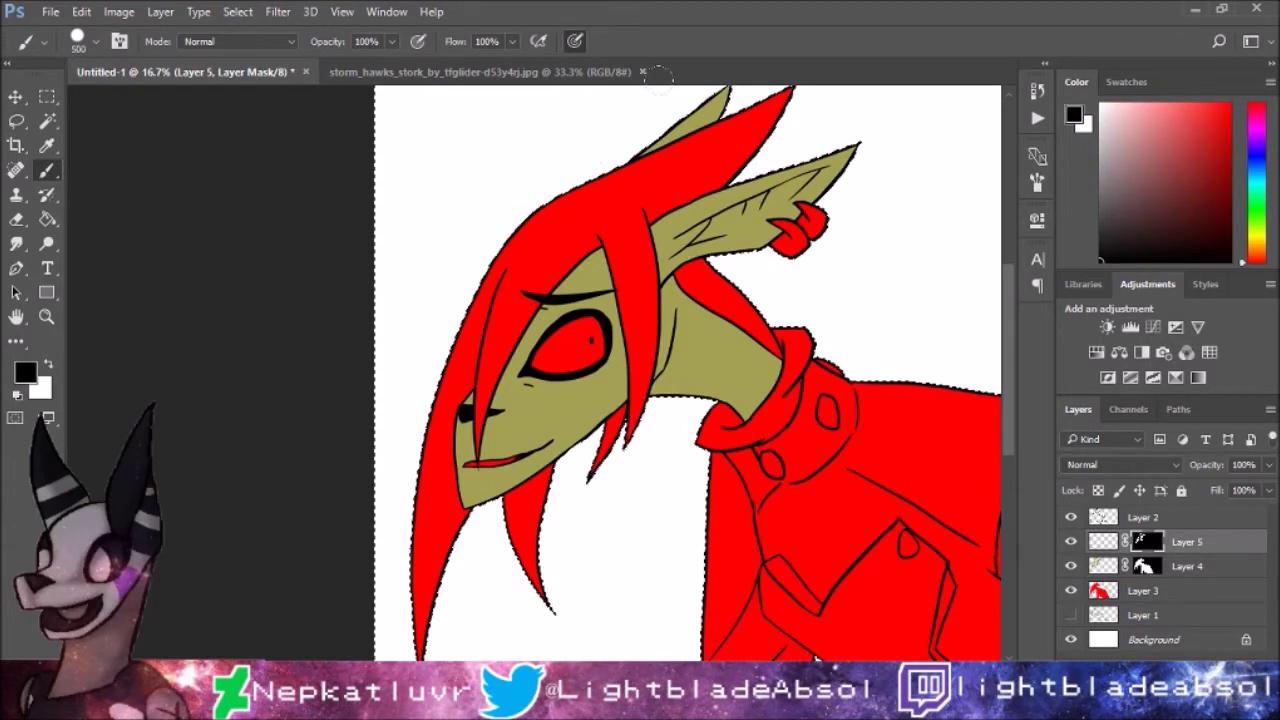
{"action": "key", "text": "ctrl+d"}
{"action": "key", "text": "ctrl+2"}
{"action": "left_click", "coordinate": [600, 350], "text": "alt"}
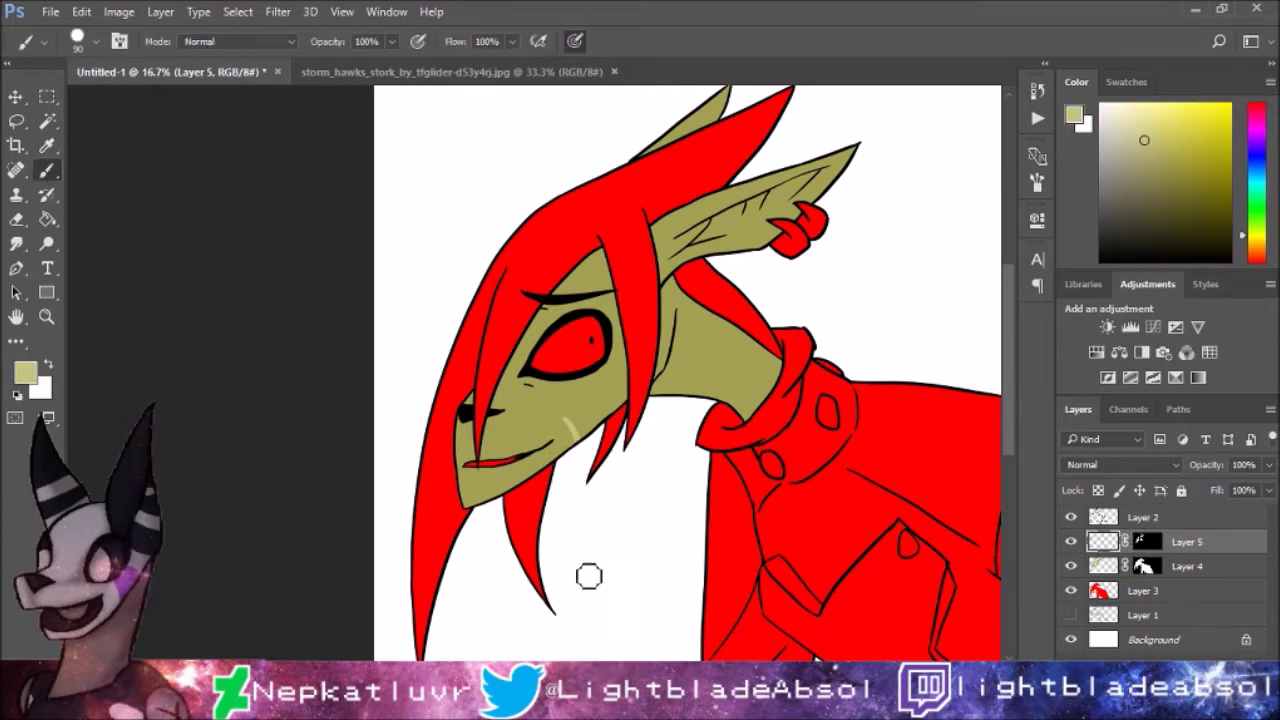
Step: Paint a light olive patch with a jagged edge over the muzzle, cheek and chin using a size 45 brush
{"action": "scroll", "coordinate": [600, 579], "scroll_direction": "up", "scroll_amount": 4}
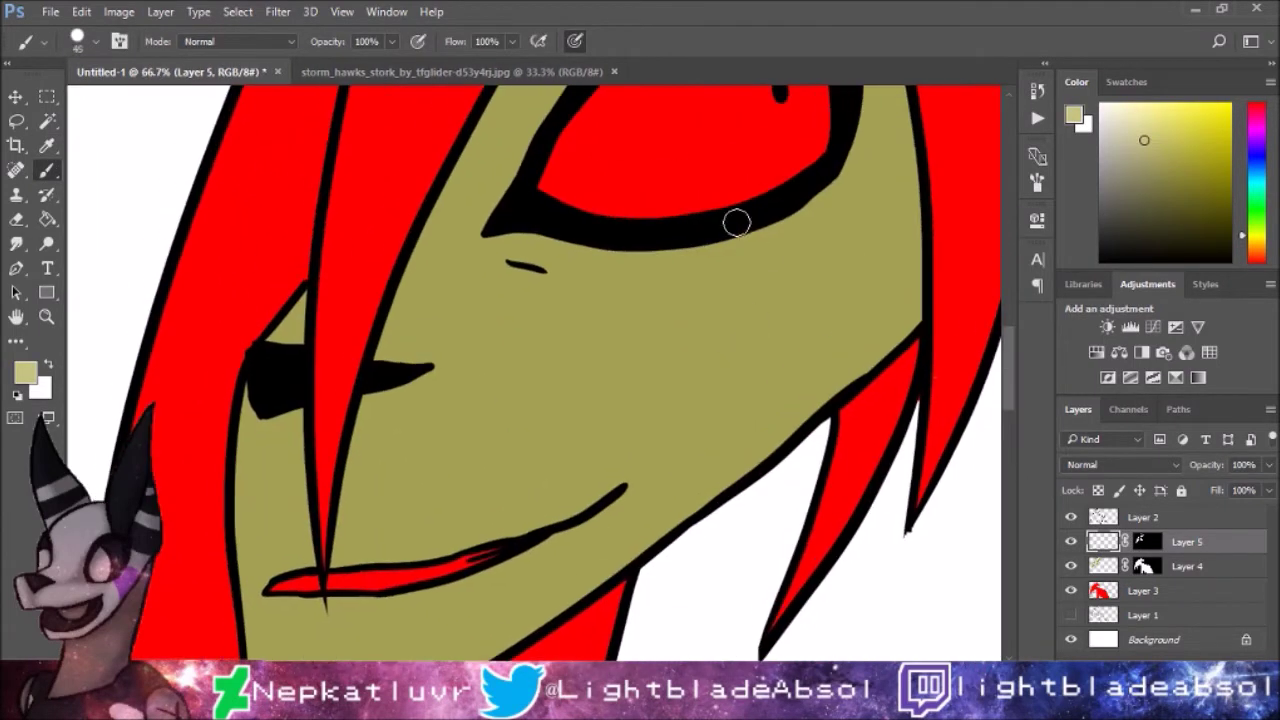
{"action": "left_click_drag", "start_coordinate": [647, 372], "coordinate": [909, 310]}
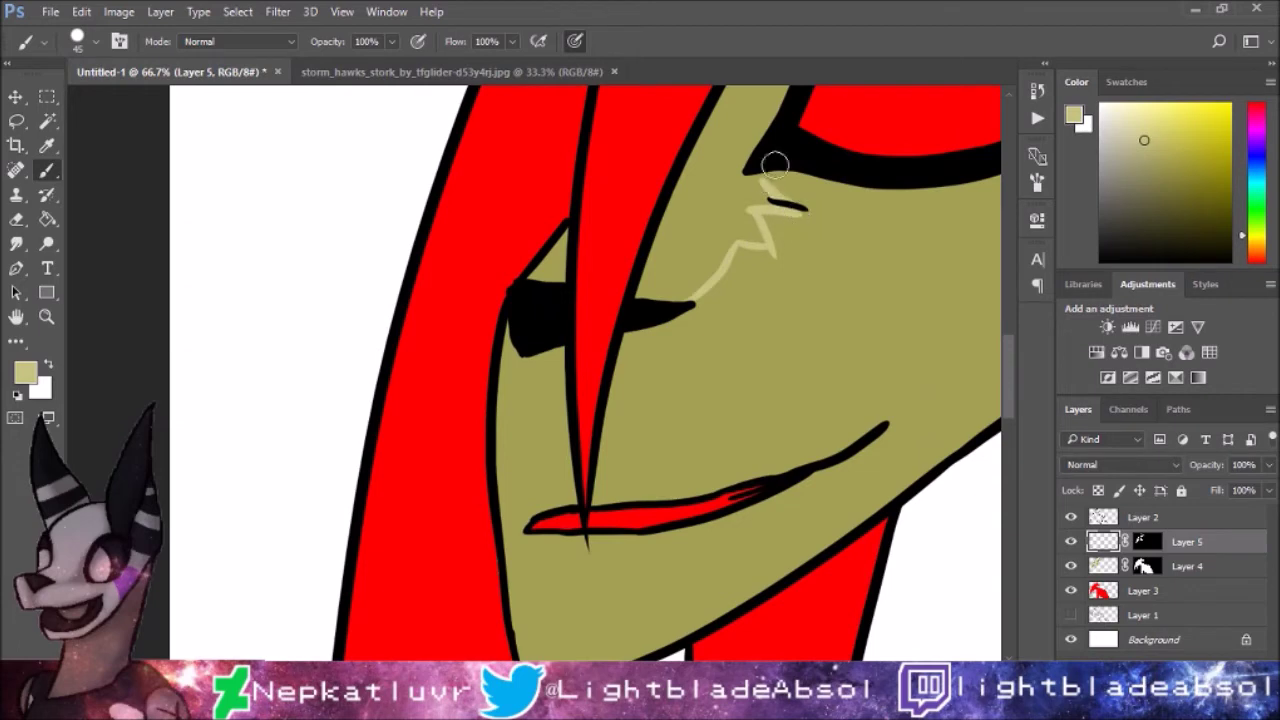
{"action": "left_click_drag", "start_coordinate": [810, 175], "coordinate": [795, 207]}
{"action": "mouse_move", "coordinate": [750, 255]}
{"action": "left_mouse_down"}
{"action": "mouse_move", "coordinate": [645, 336]}
{"action": "mouse_move", "coordinate": [505, 313]}
{"action": "mouse_move", "coordinate": [516, 489]}
{"action": "mouse_move", "coordinate": [751, 306]}
{"action": "mouse_move", "coordinate": [813, 230]}
{"action": "mouse_move", "coordinate": [960, 195]}
{"action": "left_mouse_up"}
{"action": "mouse_move", "coordinate": [867, 375]}
{"action": "left_mouse_down"}
{"action": "mouse_move", "coordinate": [632, 318]}
{"action": "mouse_move", "coordinate": [662, 350]}
{"action": "left_mouse_up"}
{"action": "mouse_move", "coordinate": [800, 160]}
{"action": "left_mouse_down"}
{"action": "mouse_move", "coordinate": [826, 306]}
{"action": "mouse_move", "coordinate": [530, 580]}
{"action": "mouse_move", "coordinate": [777, 240]}
{"action": "mouse_move", "coordinate": [472, 399]}
{"action": "mouse_move", "coordinate": [340, 500]}
{"action": "mouse_move", "coordinate": [400, 634]}
{"action": "mouse_move", "coordinate": [610, 453]}
{"action": "left_mouse_up"}
{"action": "left_click_drag", "start_coordinate": [853, 219], "coordinate": [818, 317]}
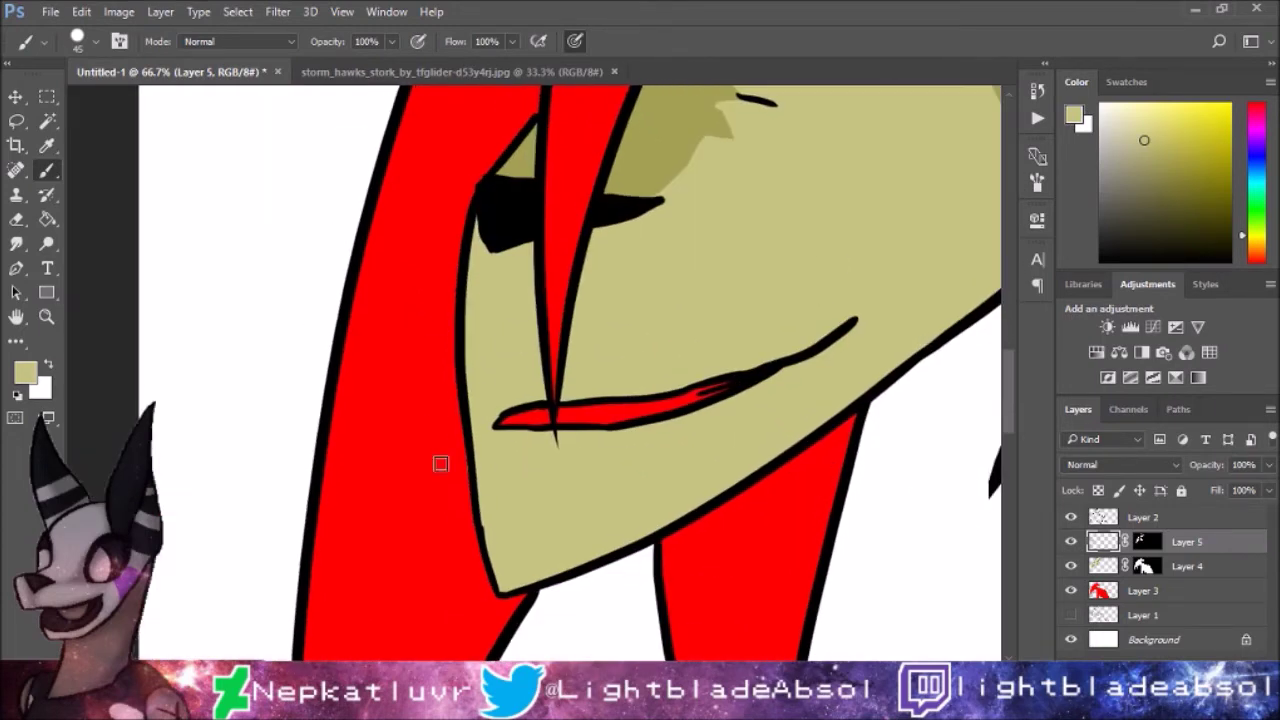
{"action": "mouse_move", "coordinate": [820, 223]}
{"action": "left_mouse_down"}
{"action": "mouse_move", "coordinate": [594, 320]}
{"action": "mouse_move", "coordinate": [453, 336]}
{"action": "left_mouse_up"}
Step: Paint a tapered light olive stripe along the neck from behind the jaw to the collar
{"action": "left_click_drag", "start_coordinate": [608, 240], "coordinate": [845, 460]}
{"action": "key", "text": "ctrl+z"}
{"action": "mouse_move", "coordinate": [545, 210]}
{"action": "left_mouse_down"}
{"action": "mouse_move", "coordinate": [905, 410]}
{"action": "mouse_move", "coordinate": [945, 340]}
{"action": "left_mouse_up"}
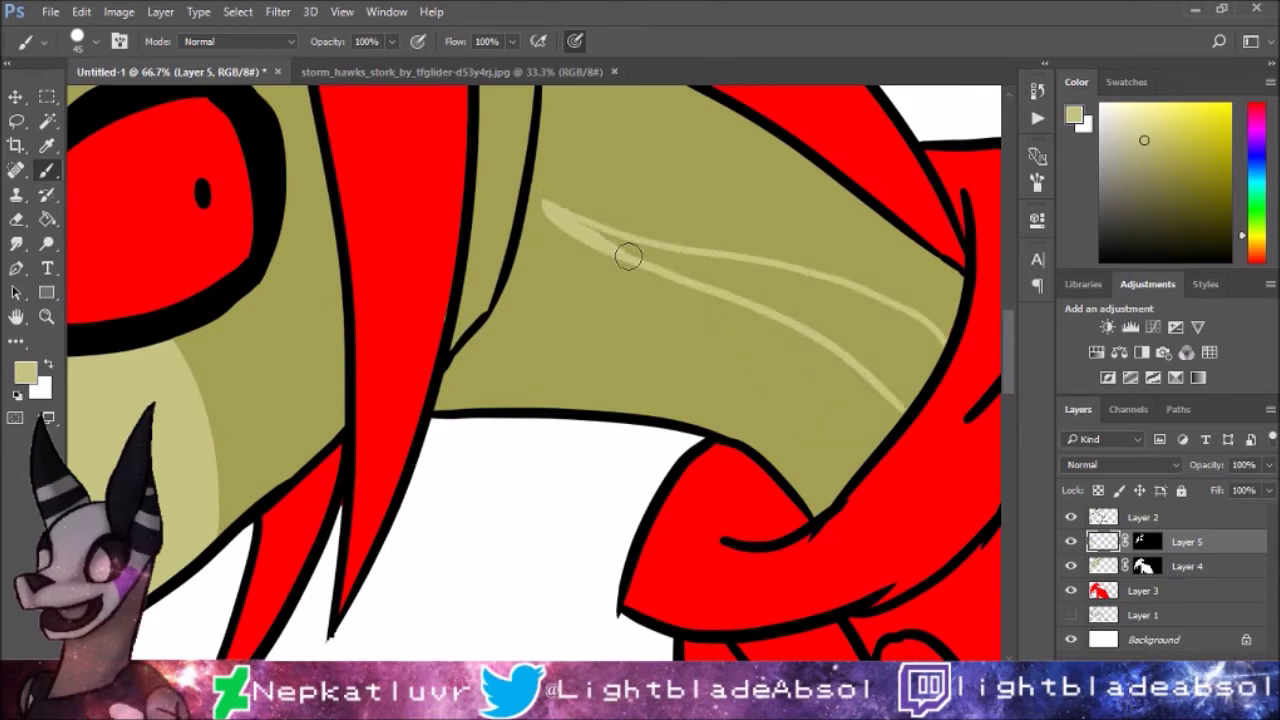
{"action": "mouse_move", "coordinate": [590, 230]}
{"action": "left_mouse_down"}
{"action": "mouse_move", "coordinate": [747, 289]}
{"action": "mouse_move", "coordinate": [894, 374]}
{"action": "mouse_move", "coordinate": [811, 289]}
{"action": "left_mouse_up"}
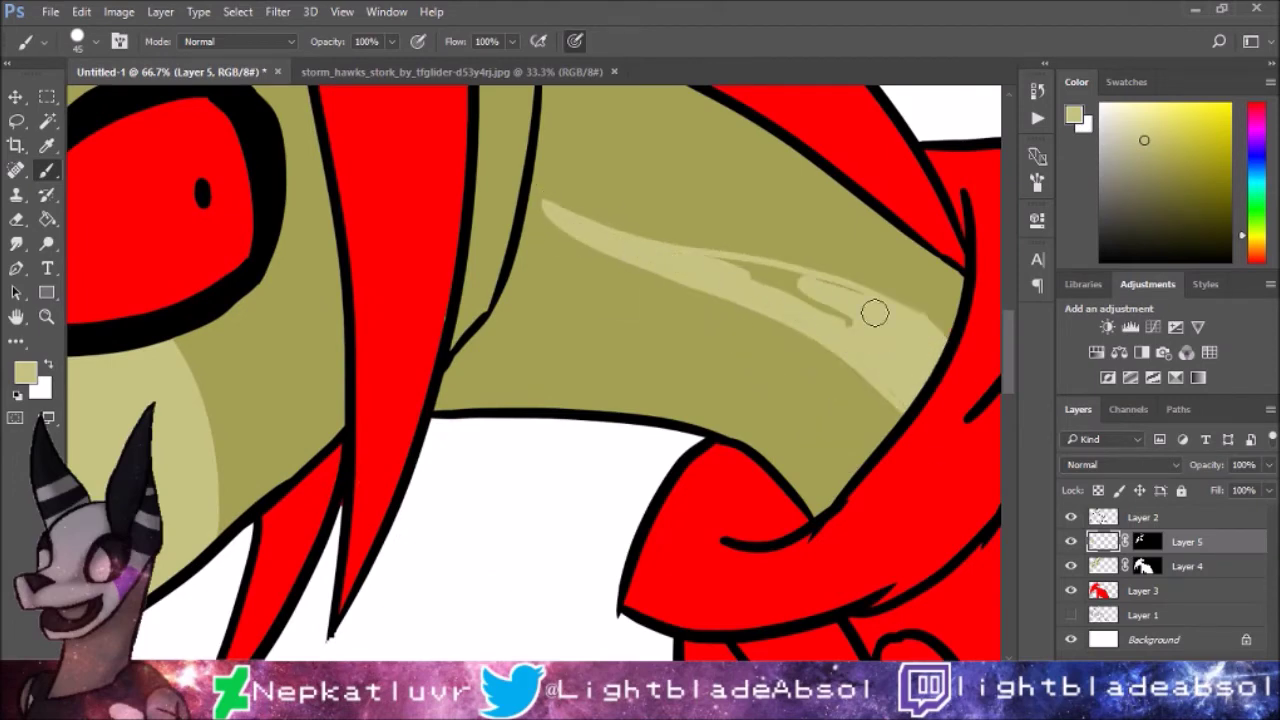
{"action": "left_click", "coordinate": [1190, 566]}
{"action": "left_click", "coordinate": [955, 316], "text": "alt"}
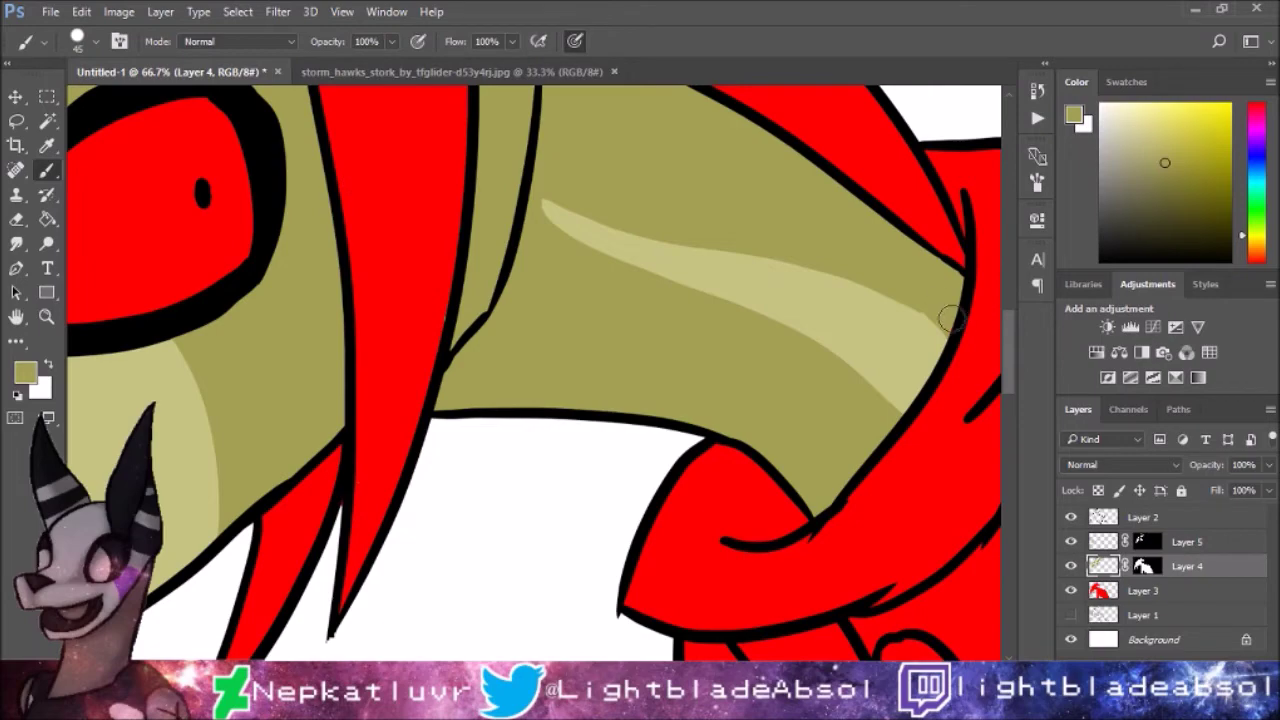
{"action": "scroll", "coordinate": [971, 415], "scroll_direction": "down", "scroll_amount": 5}
{"action": "left_click", "coordinate": [1200, 541]}
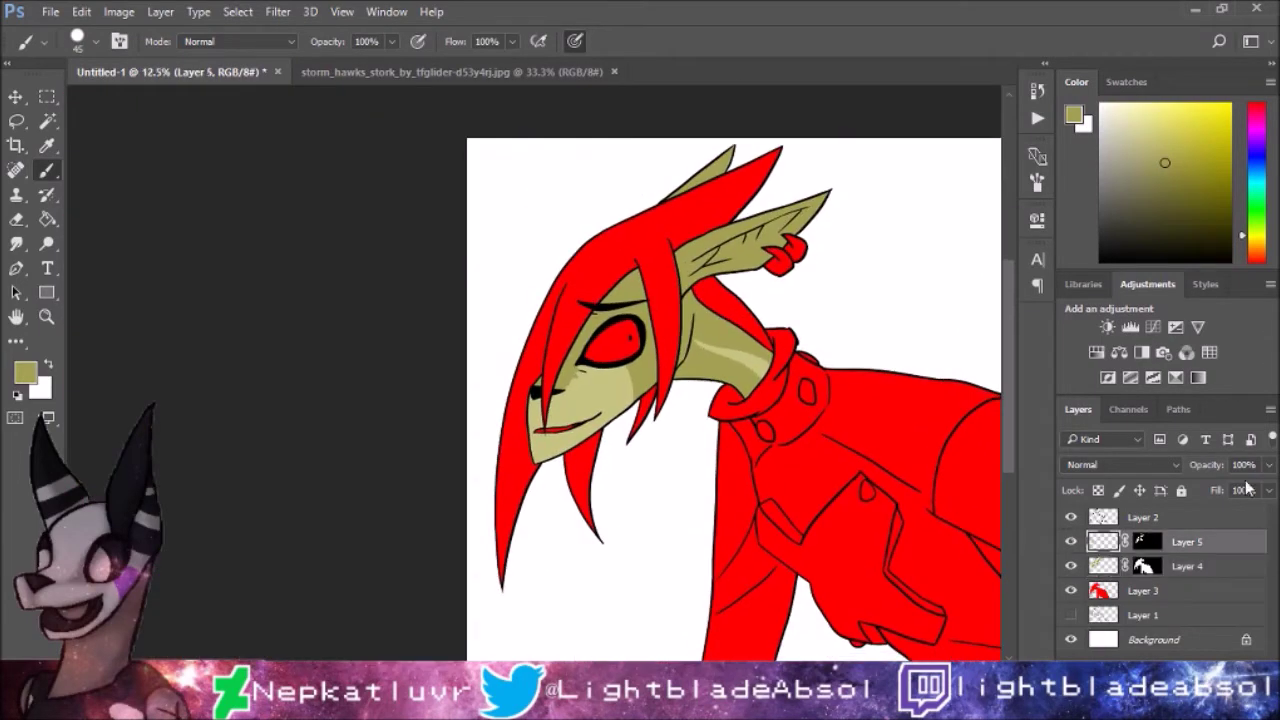
{"action": "key", "text": "ctrl+plus"}
{"action": "key", "text": "ctrl+plus"}
{"action": "key", "text": "ctrl+plus"}
Step: Add a silhouette-masked layer beneath the olive skin and fill the teeth with white using a size 80 brush
{"action": "left_click", "coordinate": [1108, 566]}
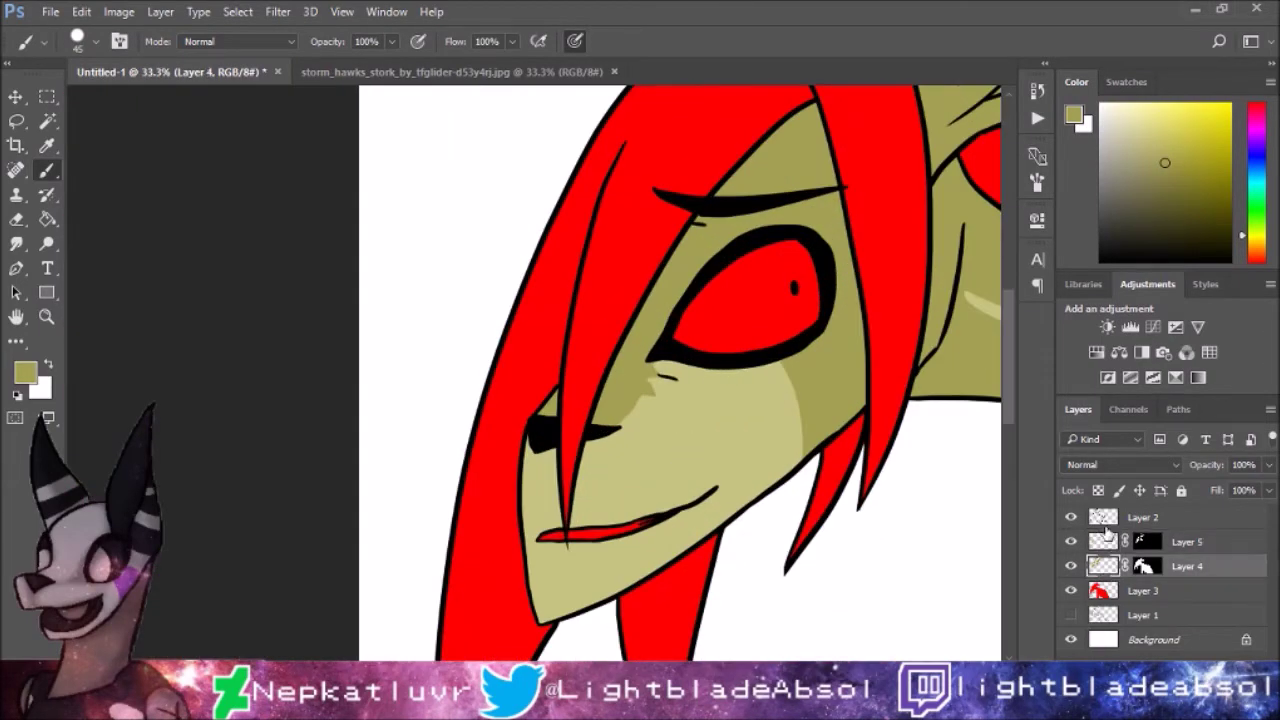
{"action": "key", "text": "ctrl+minus"}
{"action": "key", "text": "ctrl+minus"}
{"action": "key", "text": "ctrl+minus"}
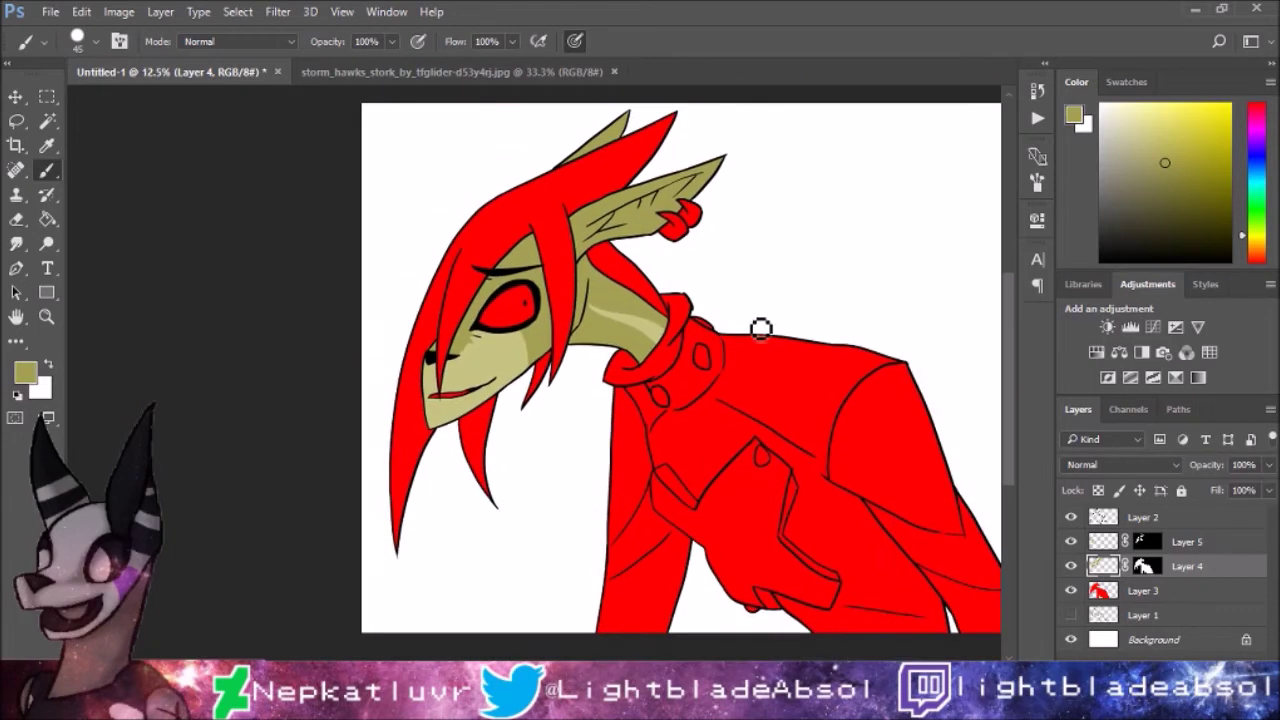
{"action": "key", "text": "ctrl+j"}
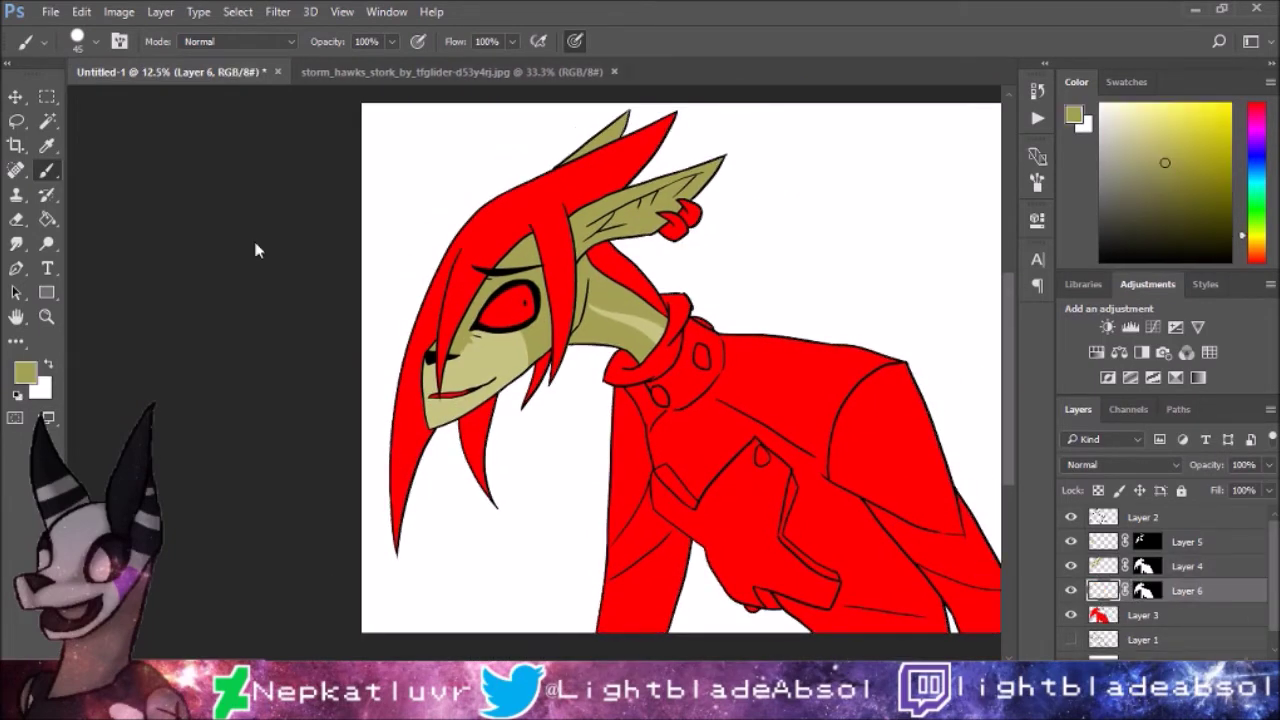
{"action": "key", "text": "x"}
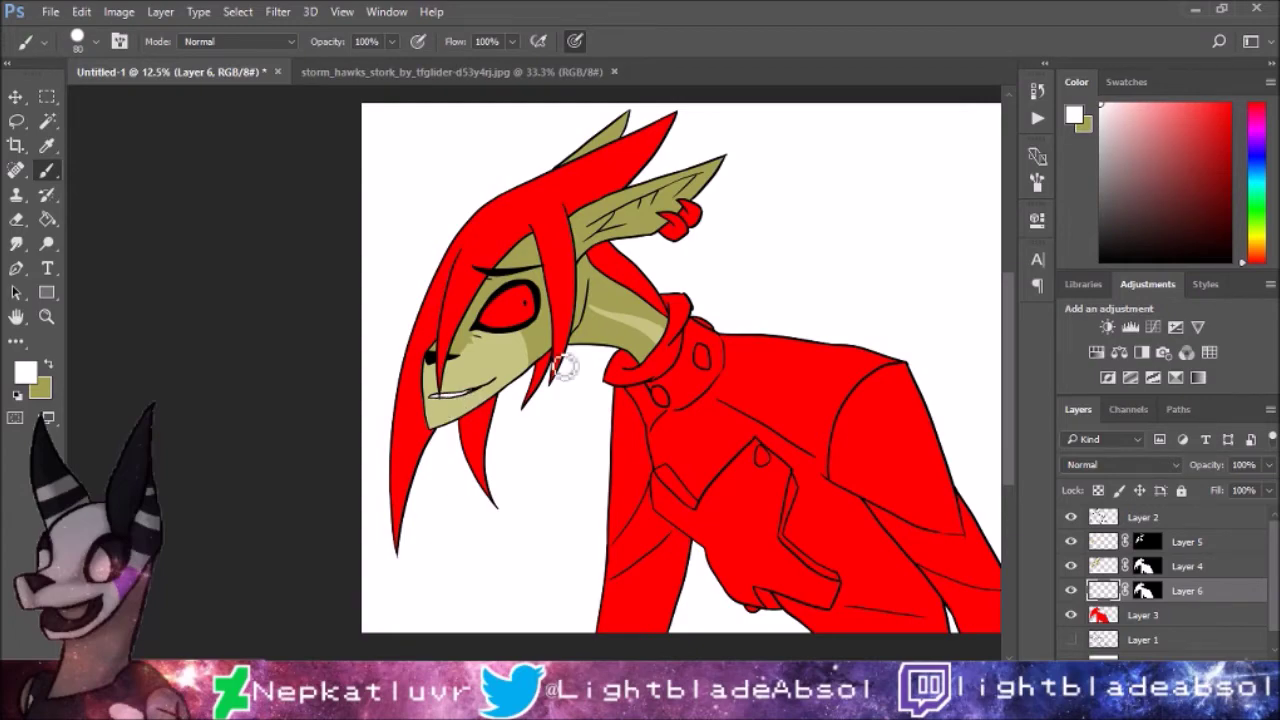
{"action": "scroll", "coordinate": [563, 368], "scroll_direction": "up", "scroll_amount": 6}
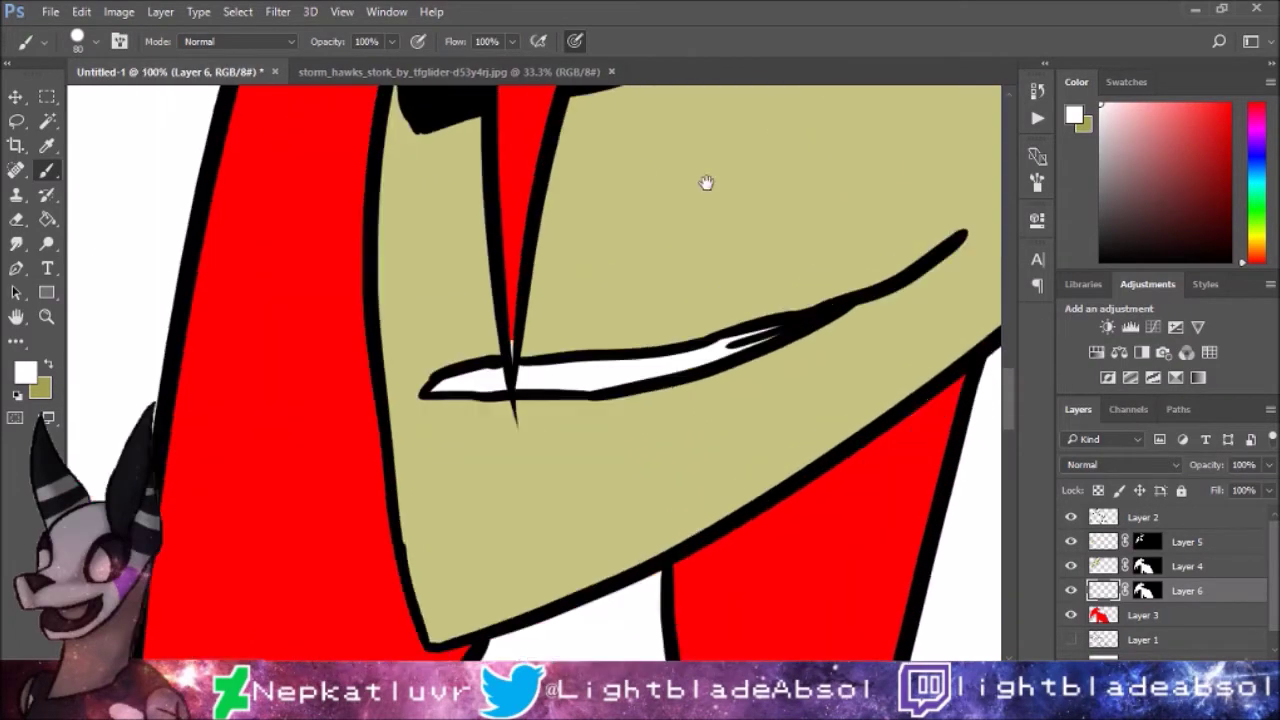
{"action": "scroll", "coordinate": [706, 182], "scroll_direction": "down", "scroll_amount": 5}
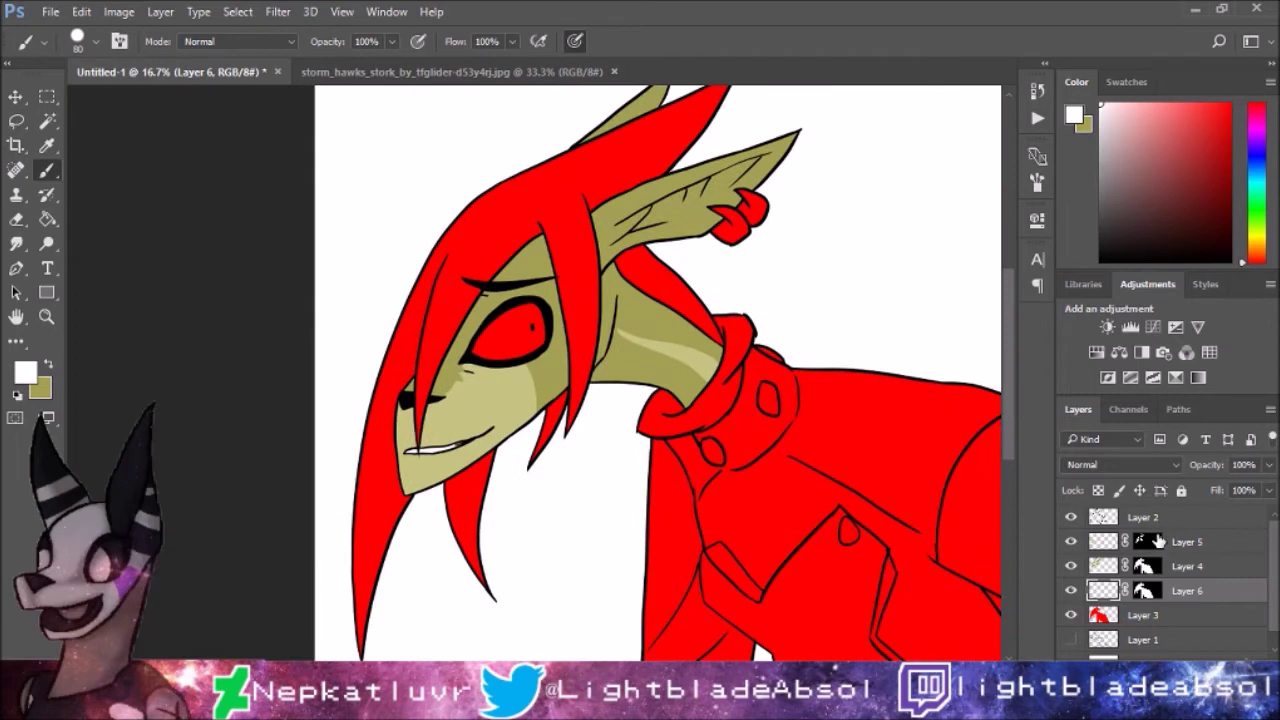
Step: Add another silhouette-masked layer below the teeth layer and fill the eye with pale yellow
{"action": "key", "text": "ctrl+j"}
{"action": "key", "text": "i"}
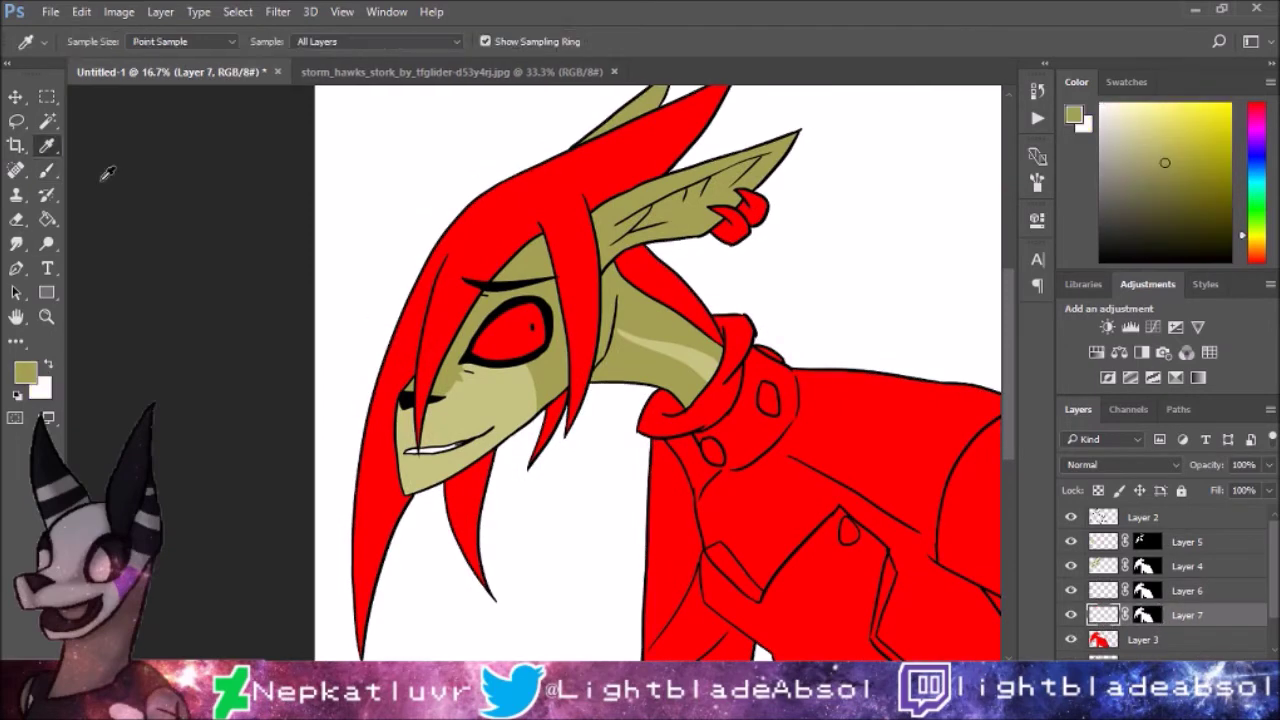
{"action": "left_click", "coordinate": [43, 175]}
{"action": "mouse_move", "coordinate": [475, 355]}
{"action": "left_mouse_down"}
{"action": "mouse_move", "coordinate": [511, 373]}
{"action": "mouse_move", "coordinate": [528, 304]}
{"action": "mouse_move", "coordinate": [556, 360]}
{"action": "left_mouse_up"}
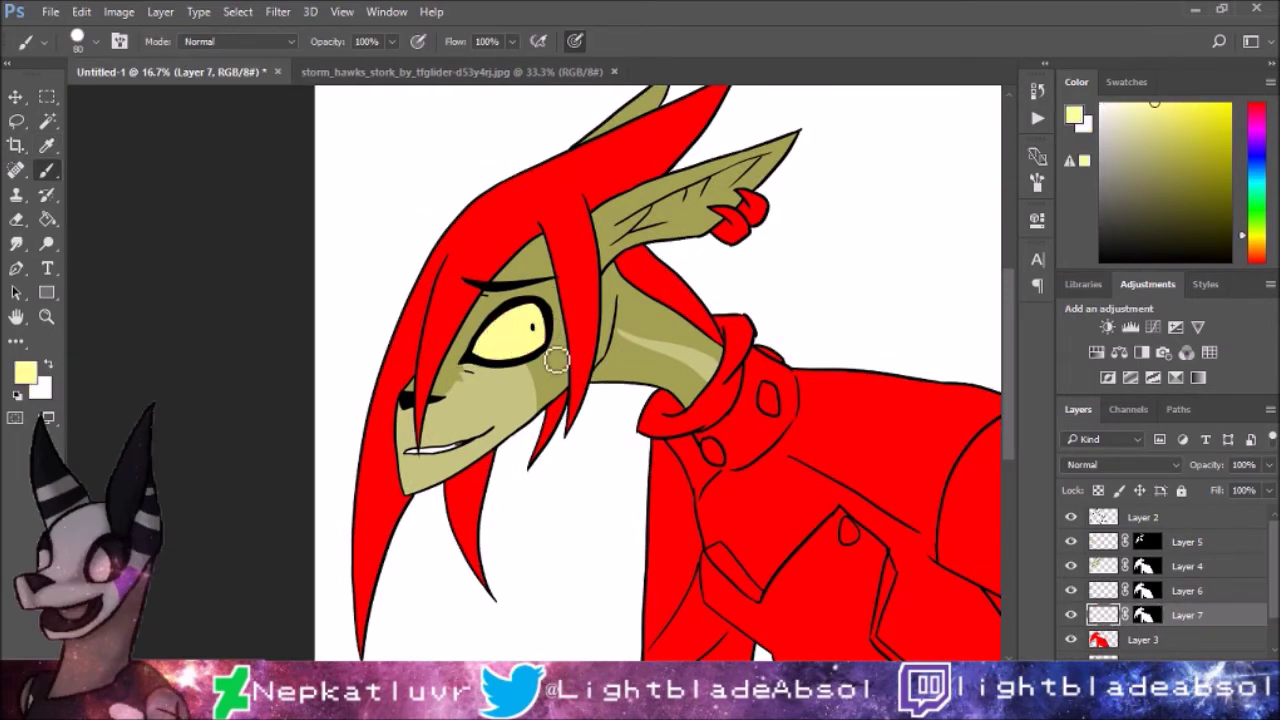
Step: Add a silhouette-masked layer beneath the eye colour and paint all the hair near-black with a size 400 brush
{"action": "key", "text": "ctrl+j"}
{"action": "key", "text": "ctrl+bracketleft"}
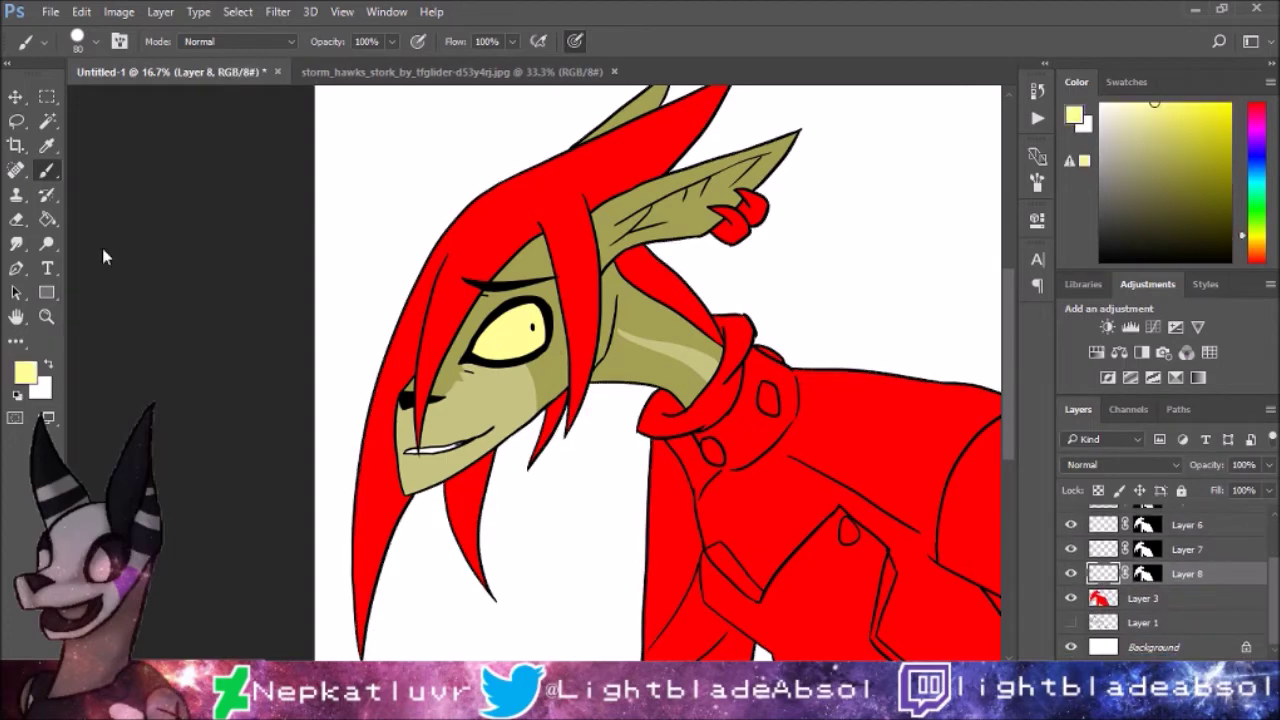
{"action": "key", "text": "i"}
{"action": "key", "text": "d"}
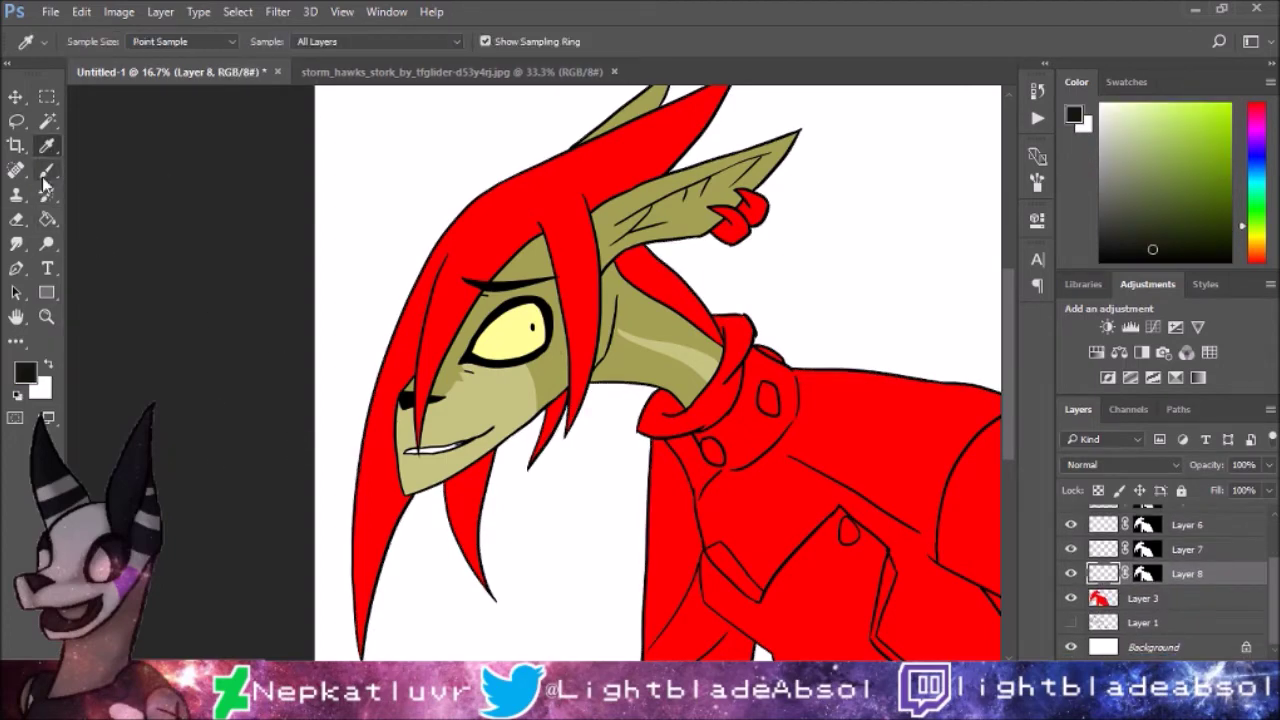
{"action": "key", "text": "b"}
{"action": "key", "text": "ctrl+minus"}
{"action": "mouse_move", "coordinate": [498, 245]}
{"action": "left_mouse_down"}
{"action": "mouse_move", "coordinate": [432, 398]}
{"action": "mouse_move", "coordinate": [405, 585]}
{"action": "left_mouse_up"}
{"action": "mouse_move", "coordinate": [490, 440]}
{"action": "left_mouse_down"}
{"action": "mouse_move", "coordinate": [575, 315]}
{"action": "mouse_move", "coordinate": [637, 322]}
{"action": "left_mouse_up"}
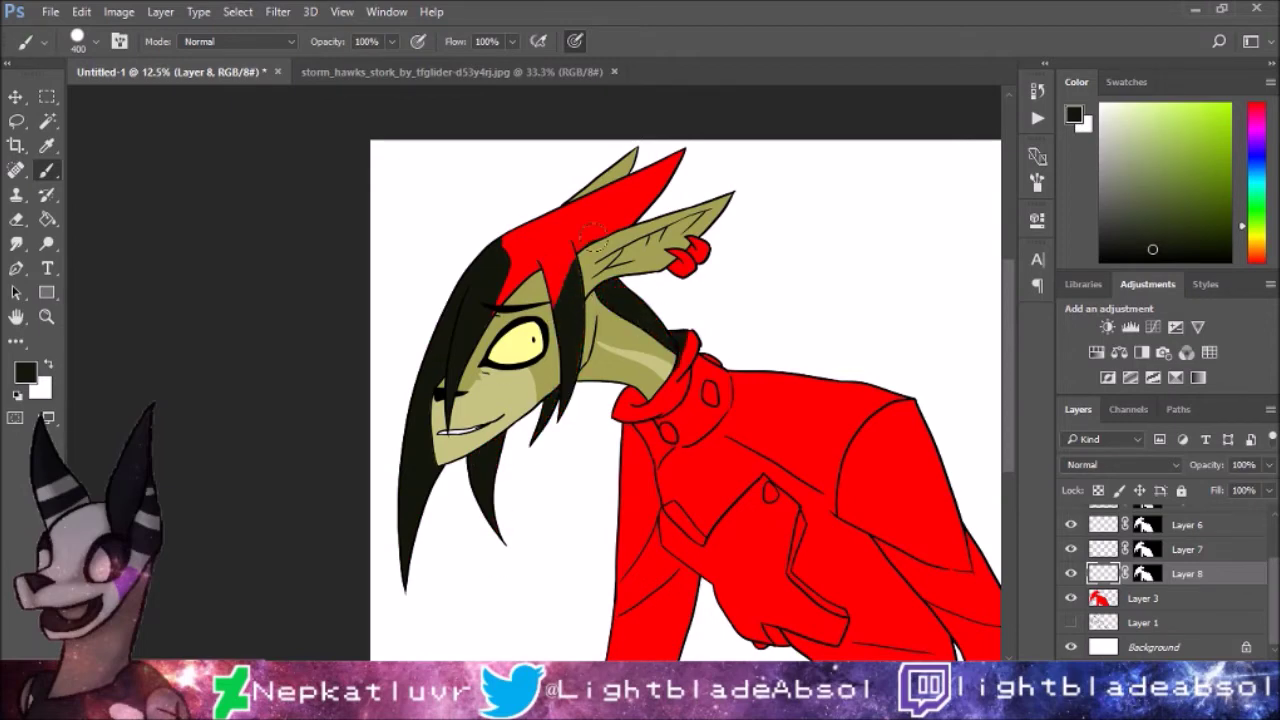
{"action": "left_click_drag", "start_coordinate": [593, 237], "coordinate": [566, 208]}
Step: Examine the skin and hair colour edges around the eye, brow, nose, mouth and chin up close
{"action": "key", "text": "ctrl+plus"}
{"action": "key", "text": "ctrl+plus"}
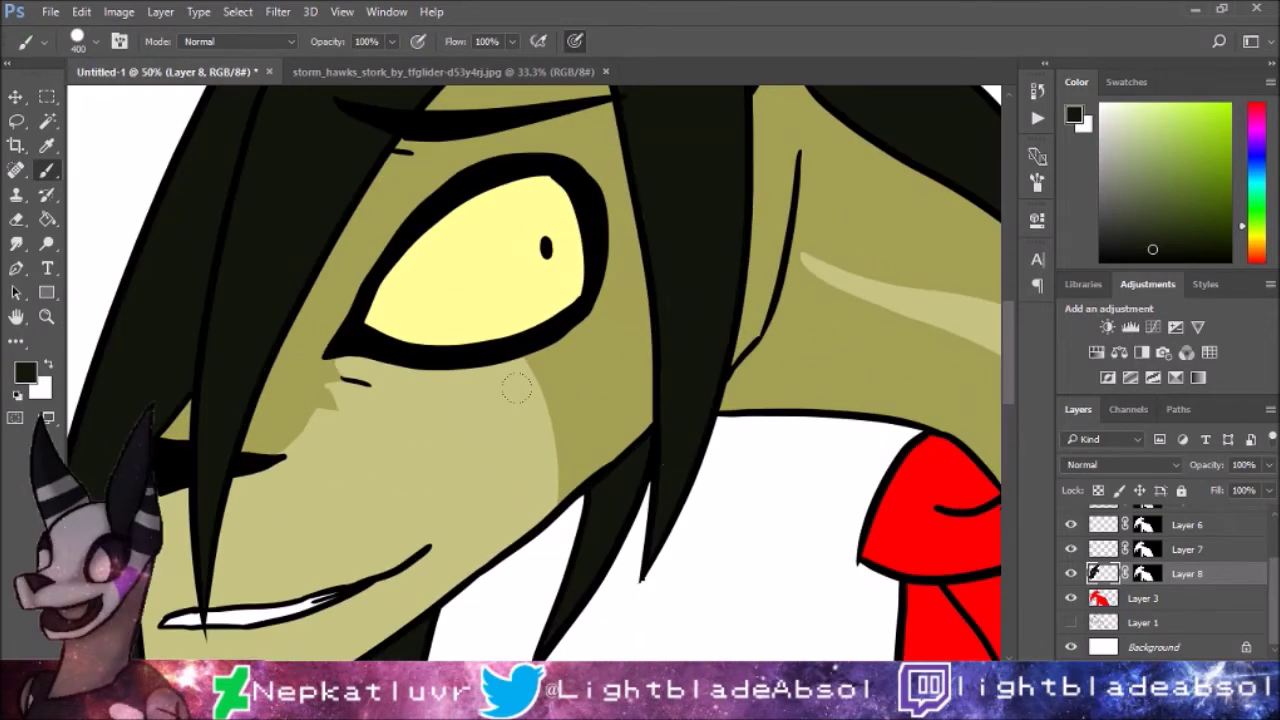
{"action": "scroll", "coordinate": [1180, 560], "scroll_direction": "up", "scroll_amount": 1}
{"action": "left_click", "coordinate": [1187, 539]}
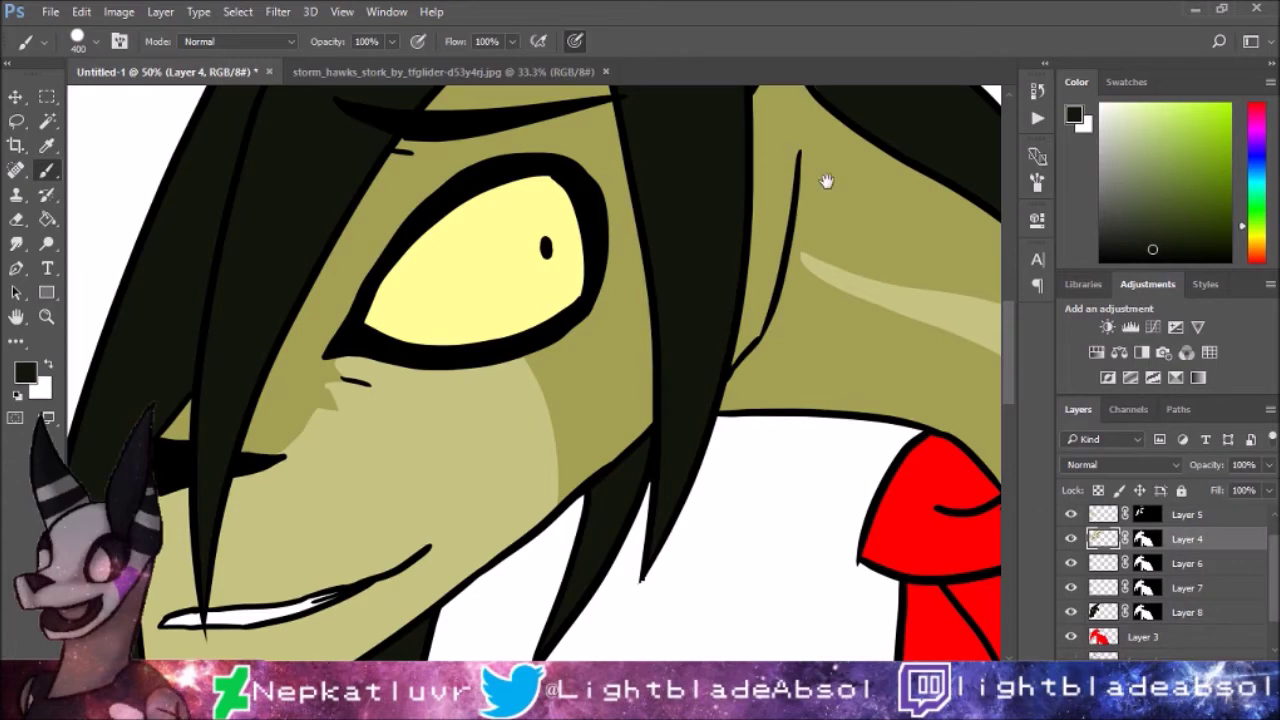
{"action": "scroll", "coordinate": [569, 177], "scroll_direction": "up", "scroll_amount": 5}
{"action": "scroll", "coordinate": [799, 298], "scroll_direction": "down", "scroll_amount": 4}
{"action": "scroll", "coordinate": [799, 298], "scroll_direction": "left", "scroll_amount": 4}
{"action": "scroll", "coordinate": [646, 307], "scroll_direction": "up", "scroll_amount": 2}
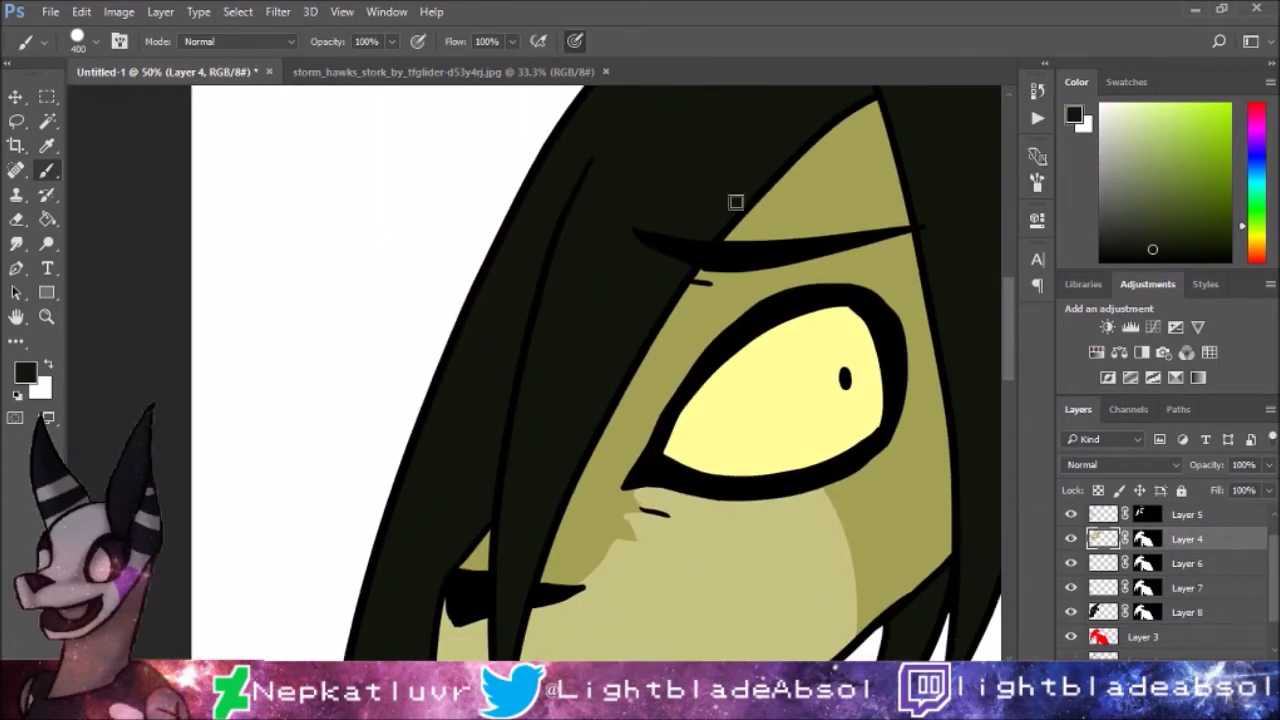
{"action": "scroll", "coordinate": [793, 232], "scroll_direction": "left", "scroll_amount": 1}
{"action": "scroll", "coordinate": [544, 256], "scroll_direction": "down", "scroll_amount": 4}
{"action": "key", "text": "alt+bracketright"}
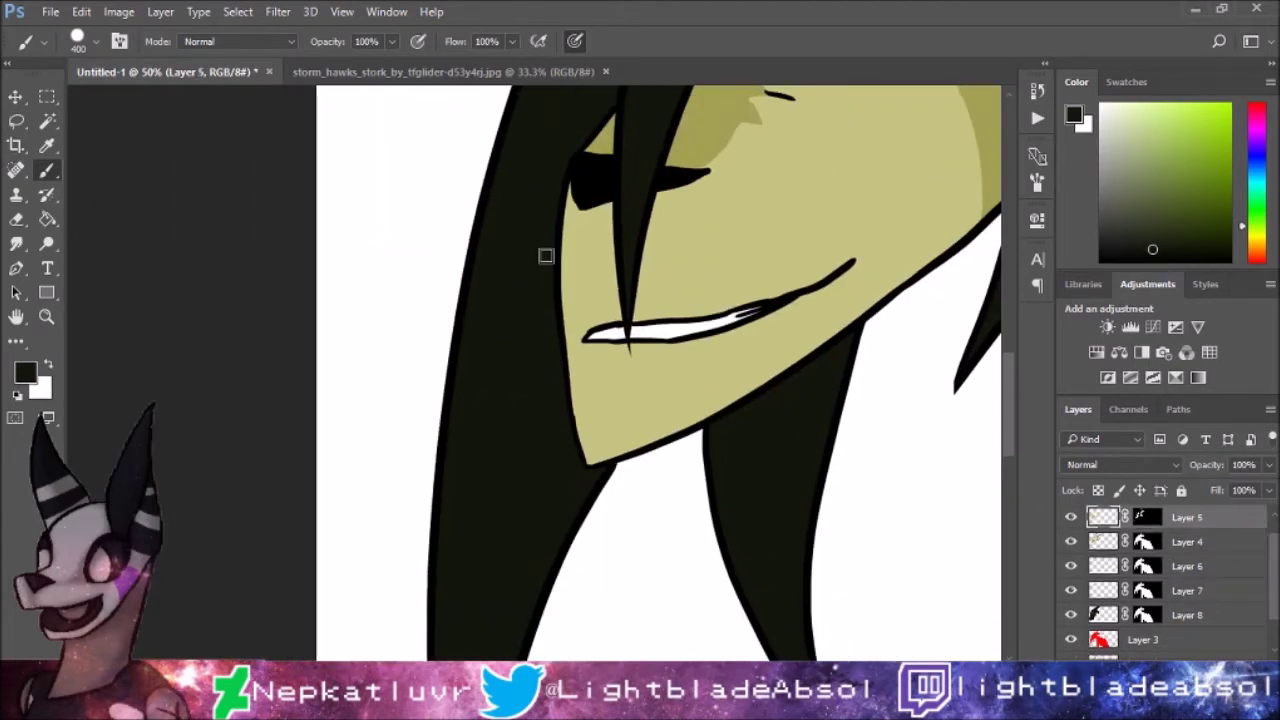
Step: Clear the near-black spill from the jacket collar on the hair layer
{"action": "key", "text": "alt+bracketleft"}
{"action": "key", "text": "alt+bracketleft"}
{"action": "key", "text": "alt+bracketleft"}
{"action": "key", "text": "alt+bracketleft"}
{"action": "scroll", "coordinate": [660, 545], "scroll_direction": "down", "scroll_amount": 6}
{"action": "scroll", "coordinate": [563, 417], "scroll_direction": "up", "scroll_amount": 2}
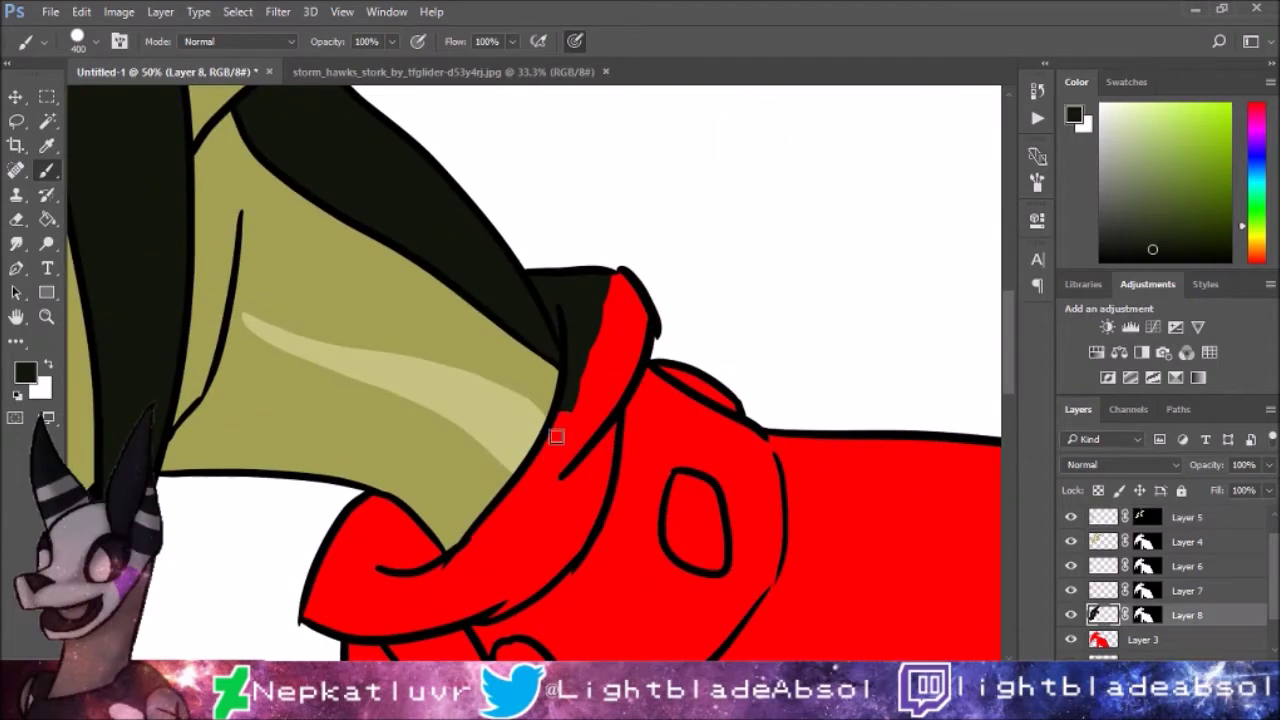
{"action": "left_click_drag", "start_coordinate": [573, 347], "coordinate": [612, 227]}
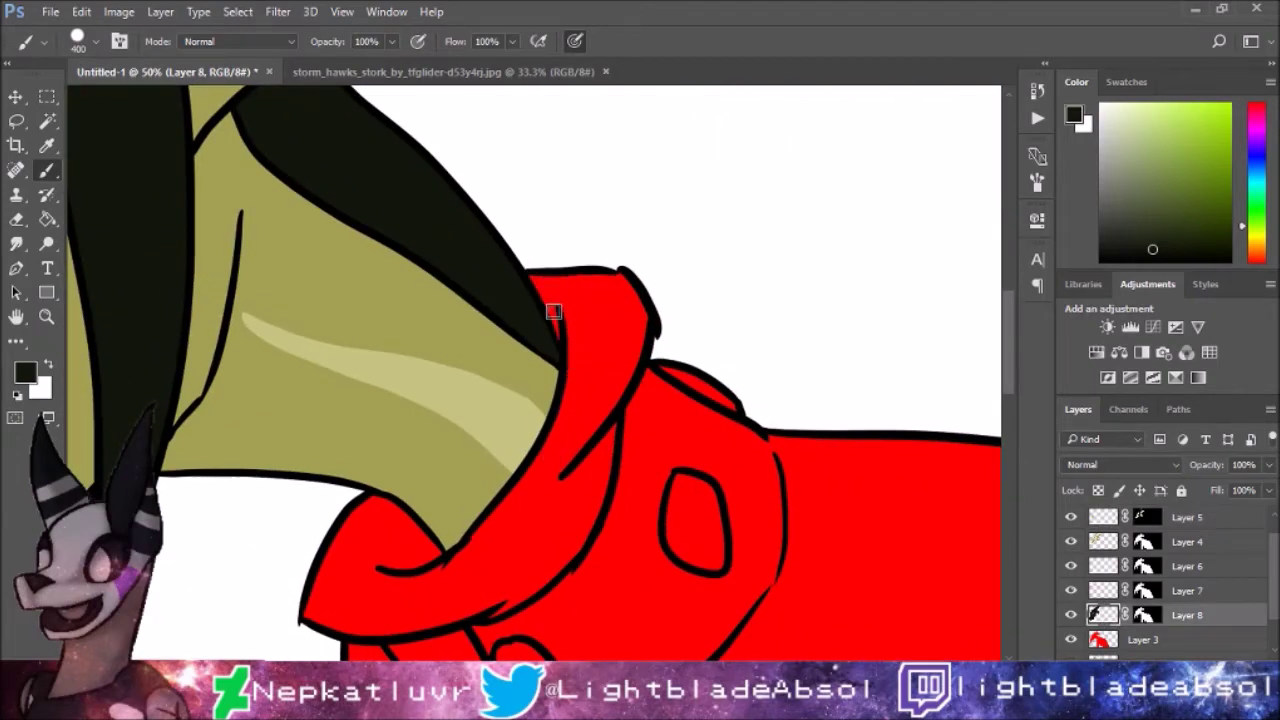
{"action": "scroll", "coordinate": [691, 337], "scroll_direction": "down", "scroll_amount": 4}
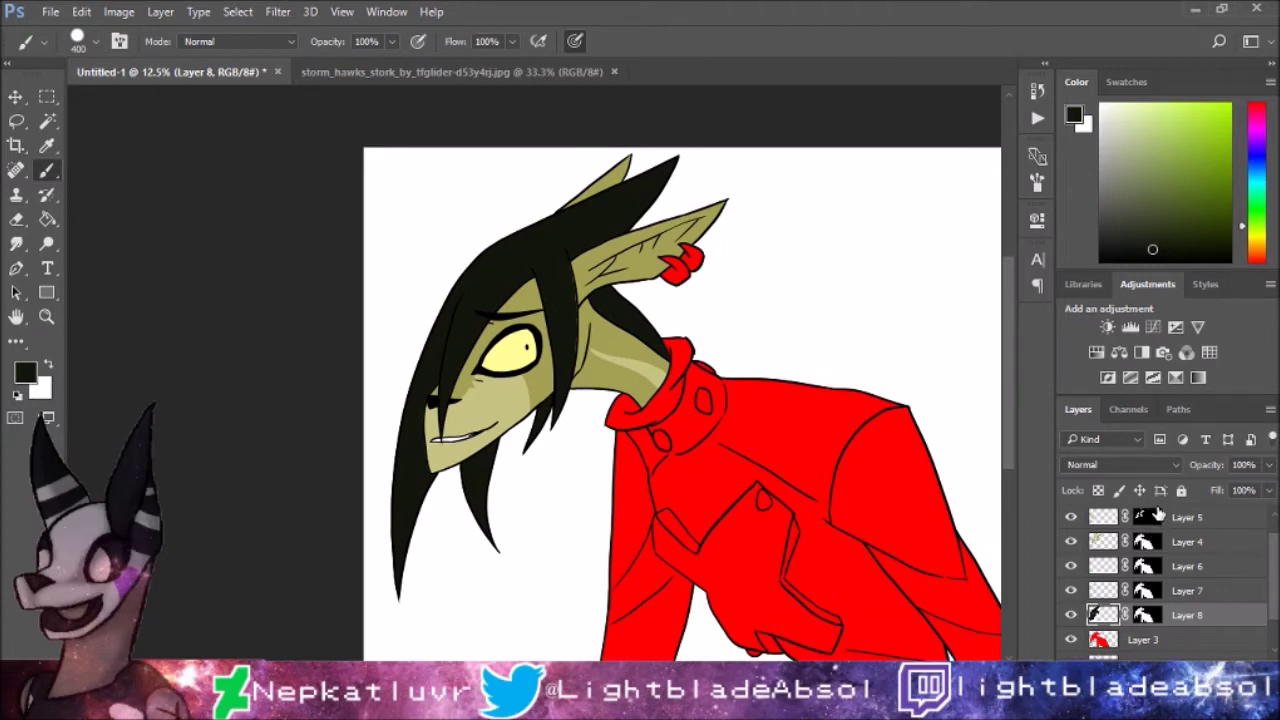
Step: Add a layer above the near-black hair and shade the hair tips in dark olive green with a soft brush
{"action": "key", "text": "ctrl+shift+alt+n"}
{"action": "key", "text": "i"}
{"action": "left_click", "coordinate": [47, 175]}
{"action": "mouse_move", "coordinate": [390, 360]}
{"action": "left_mouse_down"}
{"action": "mouse_move", "coordinate": [380, 620]}
{"action": "mouse_move", "coordinate": [480, 580]}
{"action": "mouse_move", "coordinate": [560, 300]}
{"action": "mouse_move", "coordinate": [763, 122]}
{"action": "left_mouse_up"}
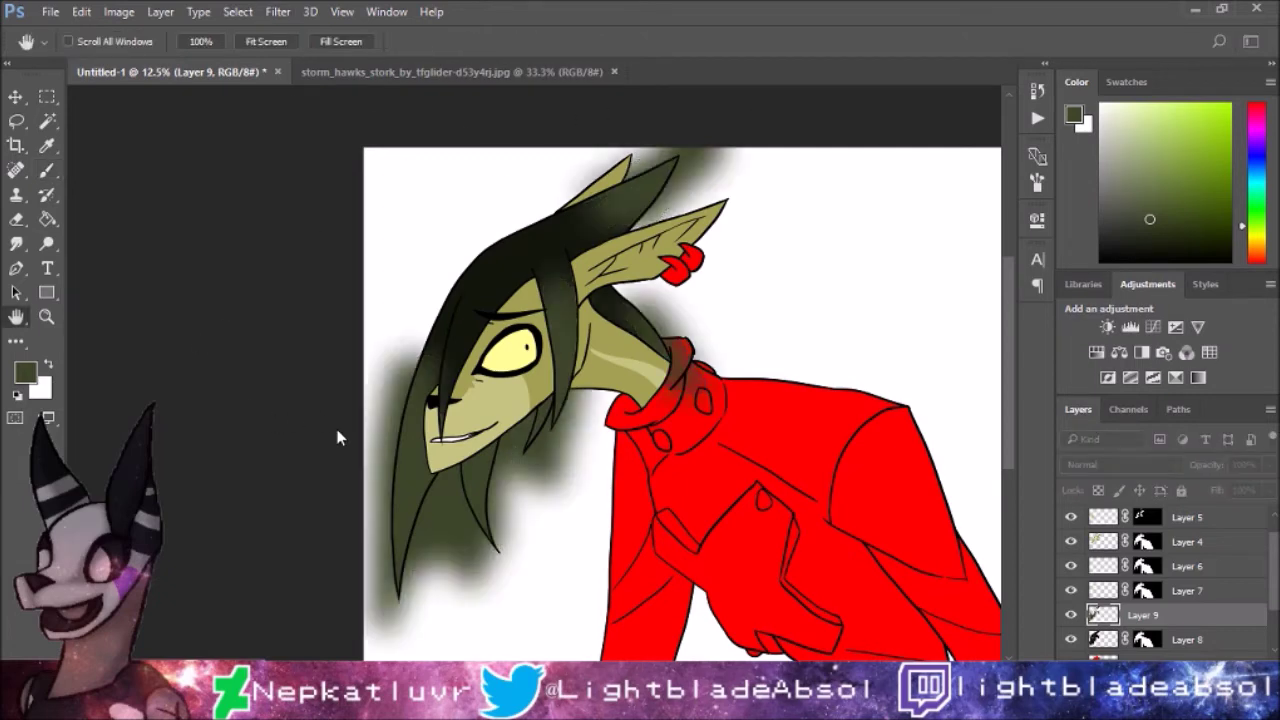
Step: Copy the silhouette mask onto the olive shading layer and mask out everything outside the near-black hair
{"action": "left_click_drag", "start_coordinate": [1146, 640], "coordinate": [1146, 614], "text": "alt"}
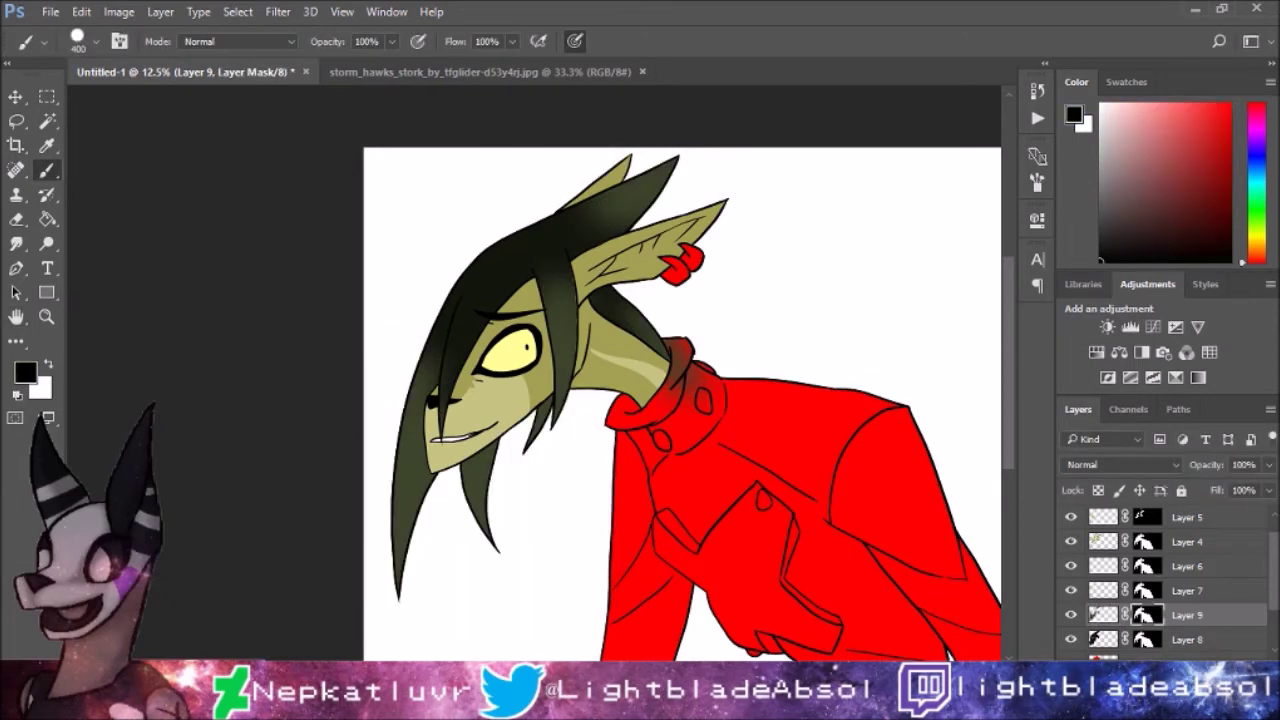
{"action": "left_click", "coordinate": [1103, 645], "text": "ctrl"}
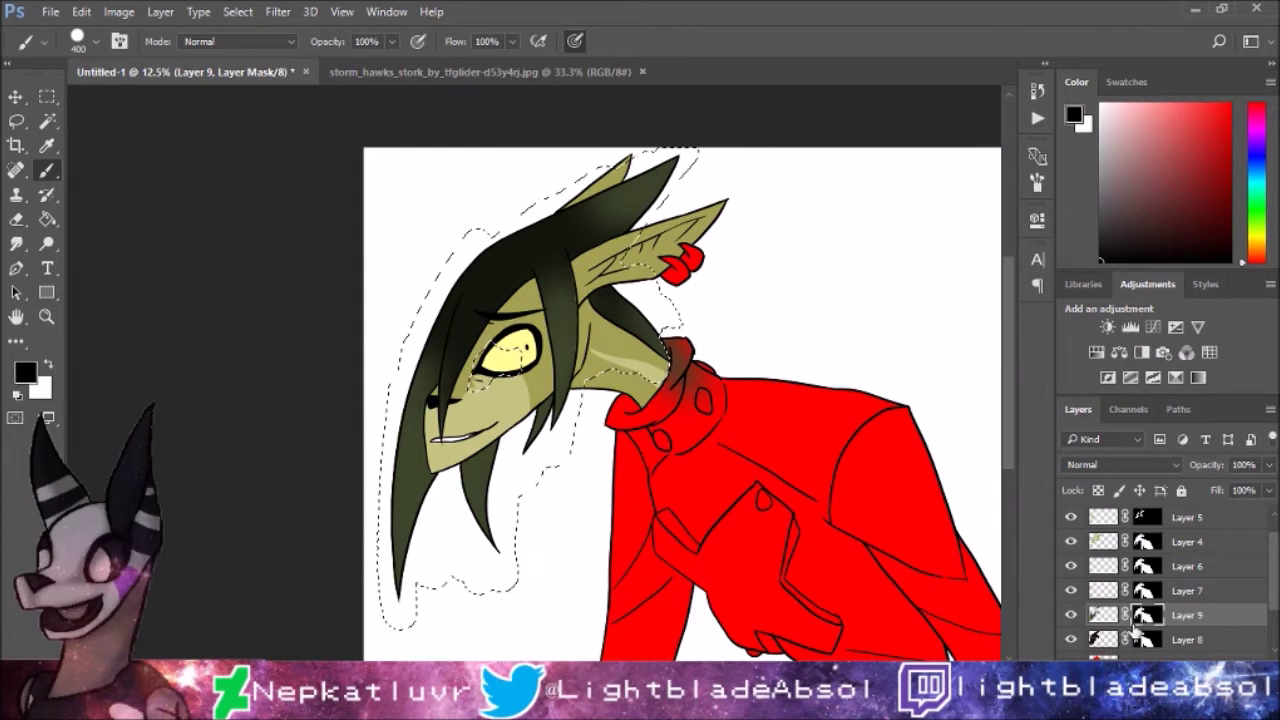
{"action": "key", "text": "ctrl+shift+i"}
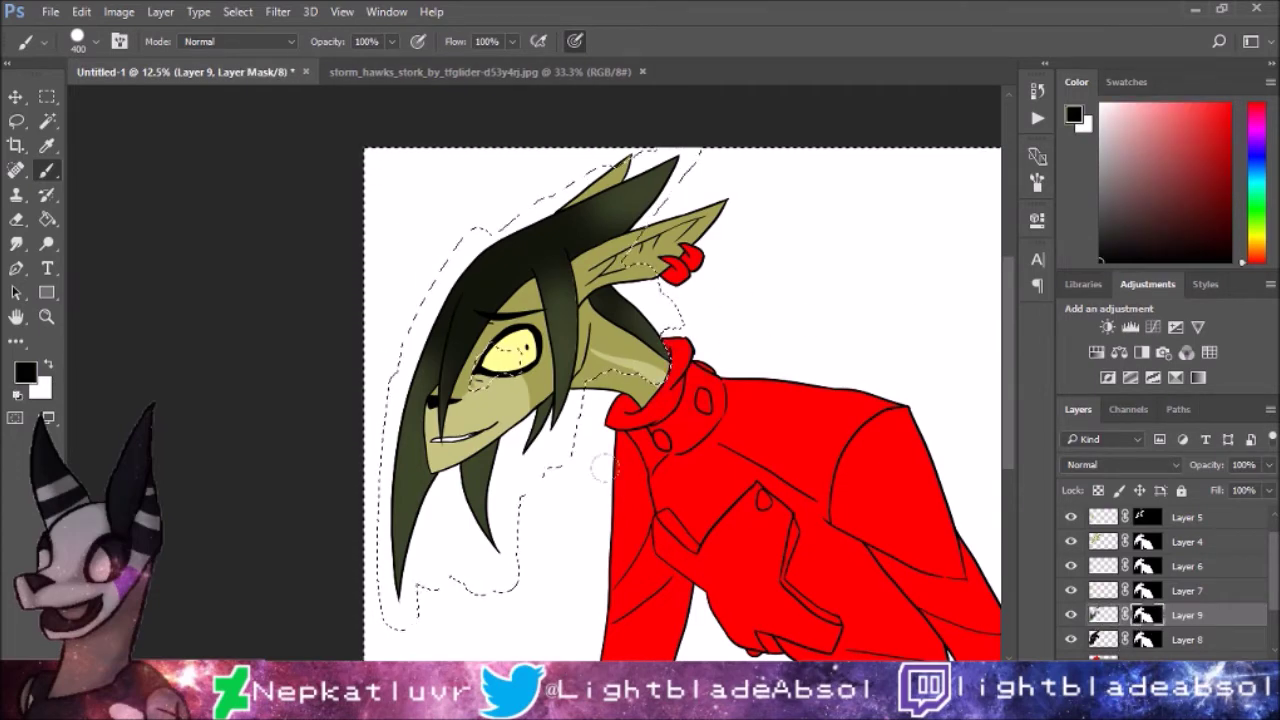
{"action": "key", "text": "g"}
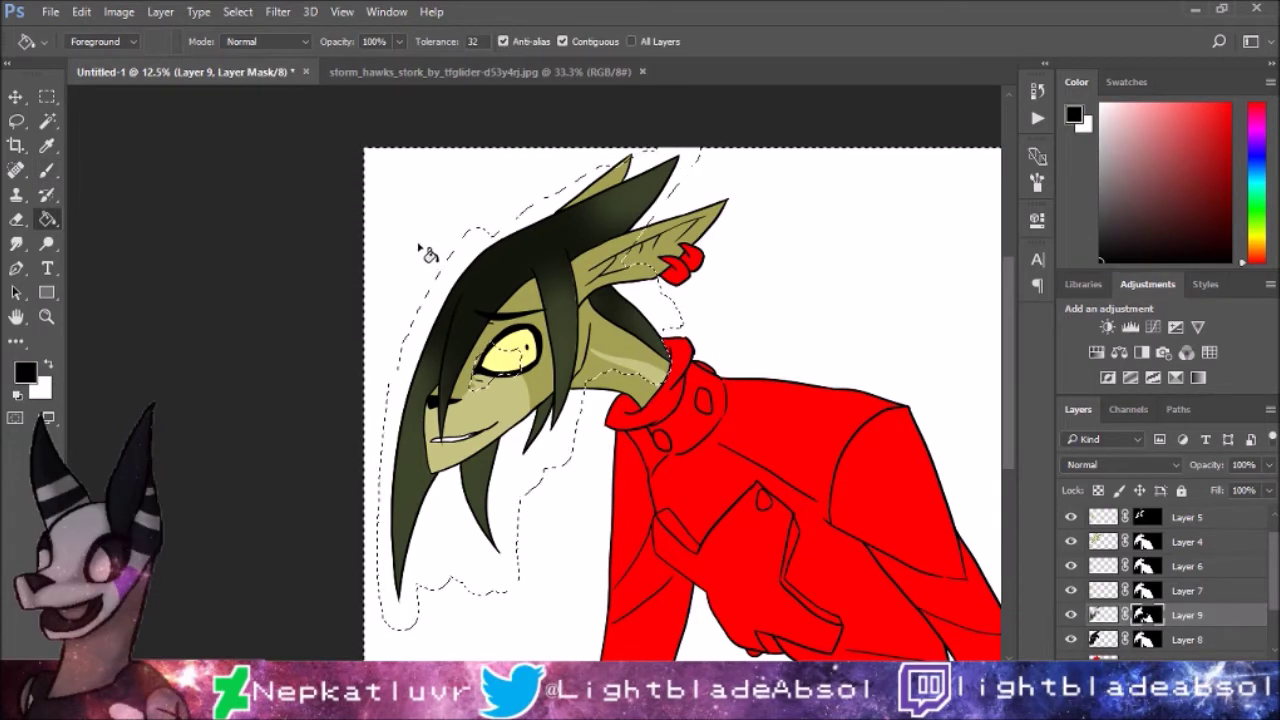
{"action": "key", "text": "b"}
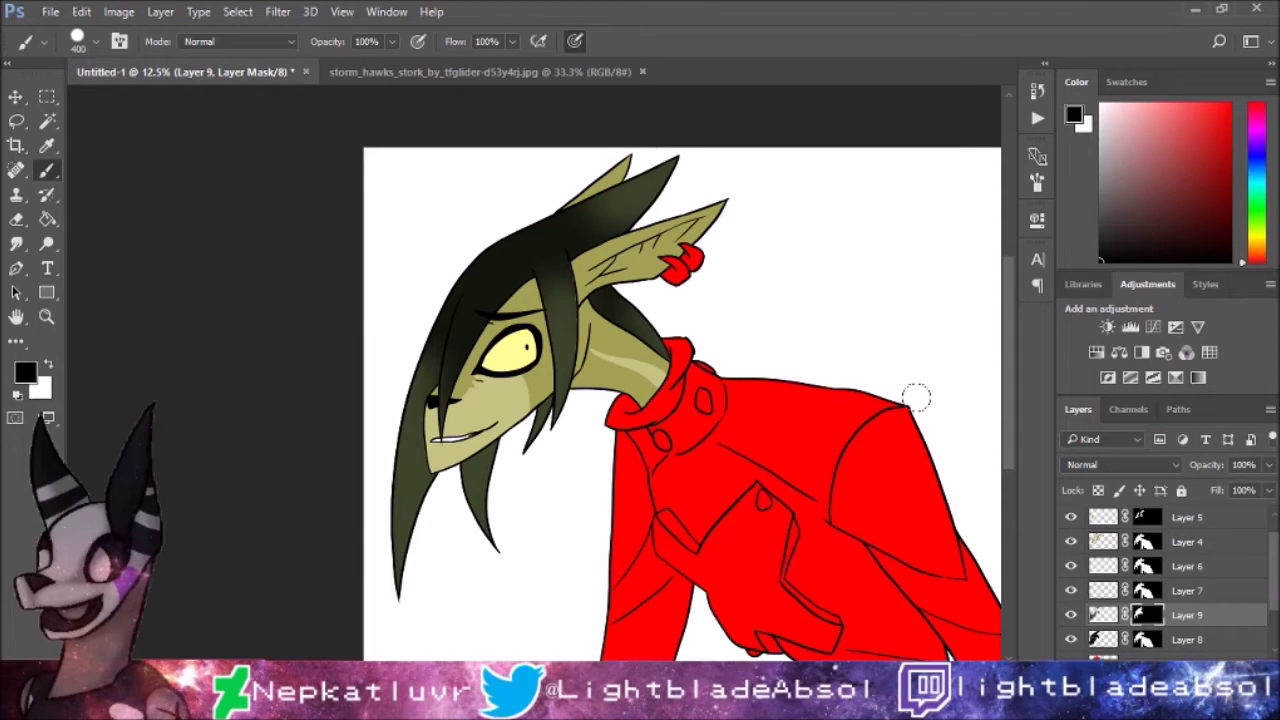
Step: Try to smudge the light stripe on the neck with the Smudge tool at 50% strength
{"action": "left_click", "coordinate": [1222, 519]}
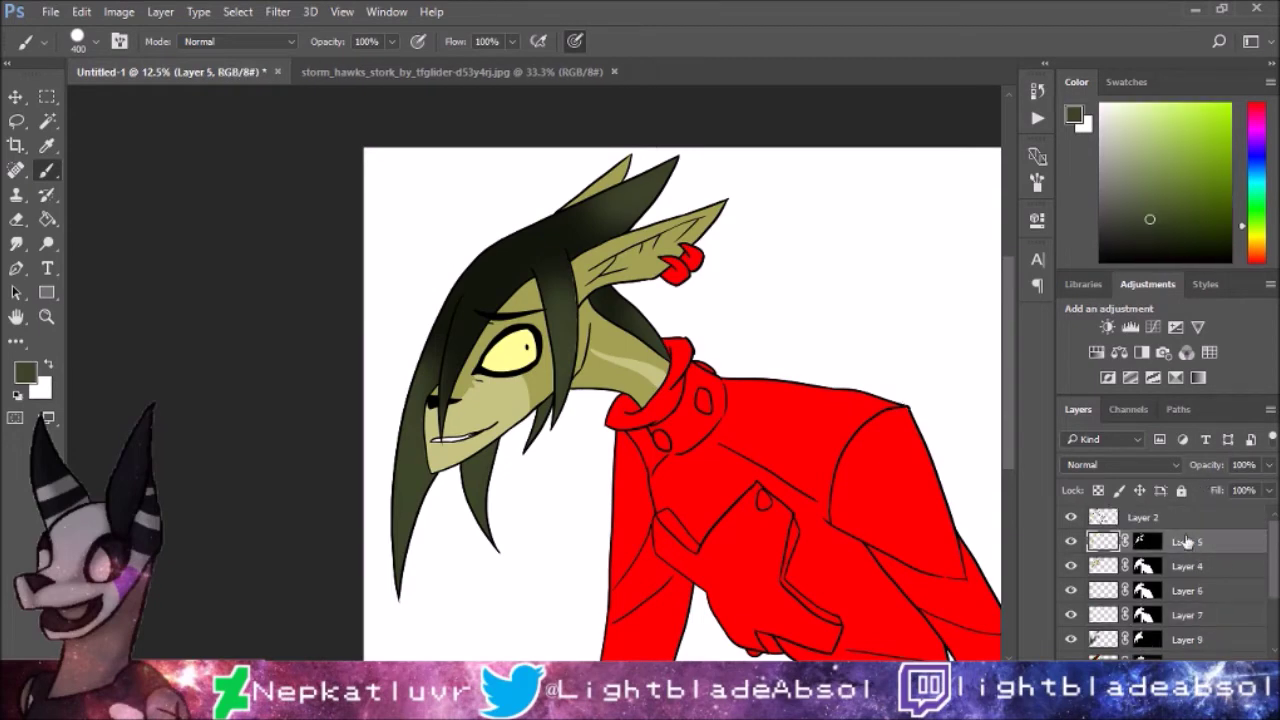
{"action": "scroll", "coordinate": [500, 340], "scroll_direction": "up", "scroll_amount": 3}
{"action": "left_click_drag", "start_coordinate": [603, 482], "coordinate": [431, 297]}
{"action": "key", "text": "r"}
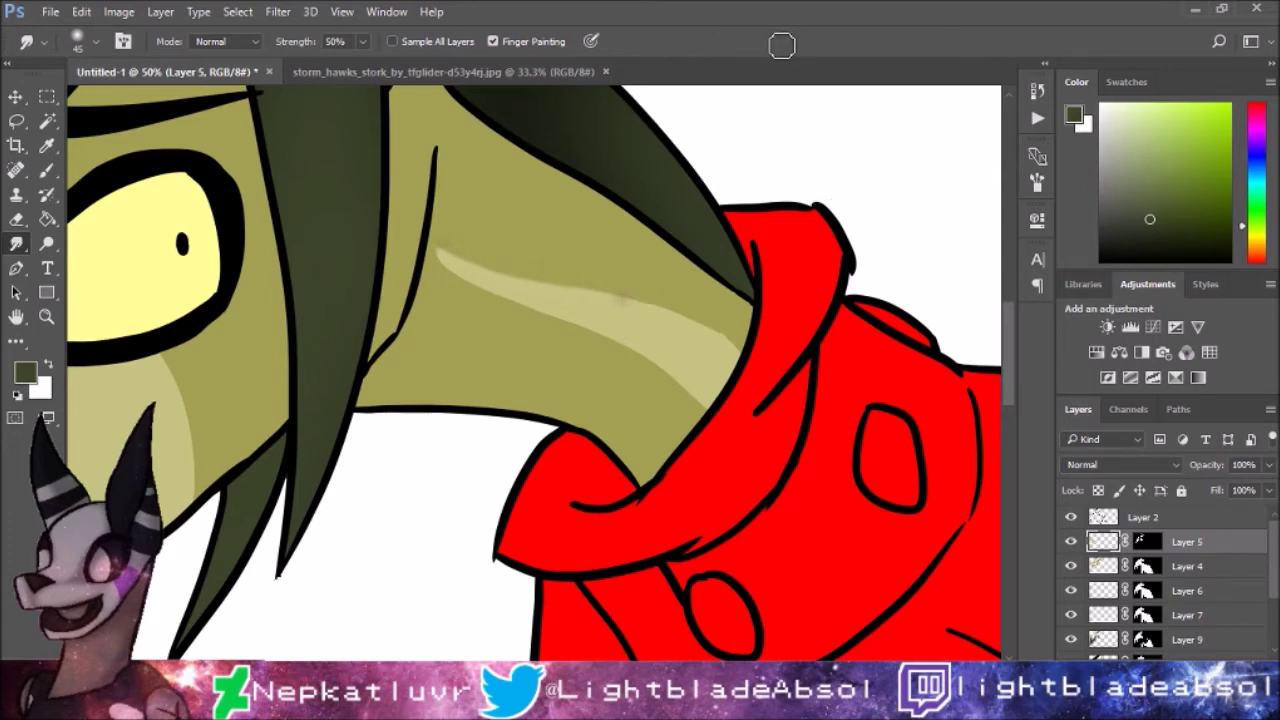
{"action": "key", "text": "ctrl+z"}
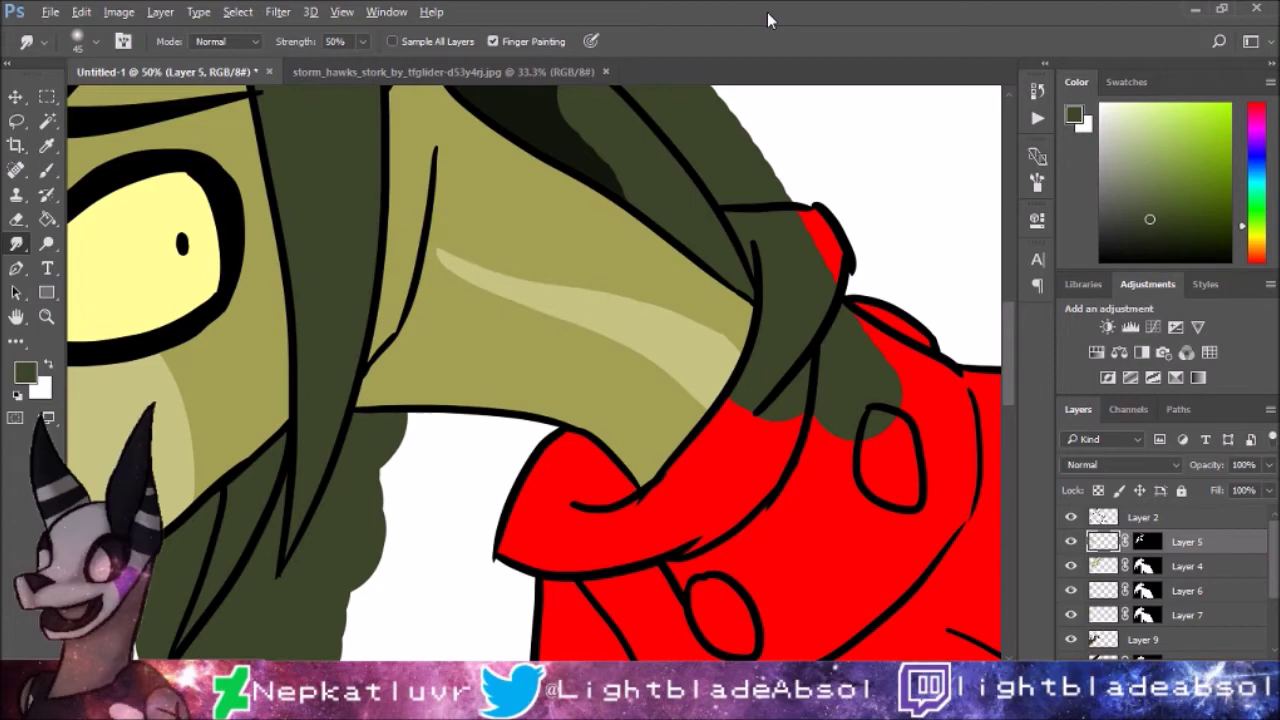
Step: Blur the hard-edged olive hair shading and copy the silhouette mask onto its layer
{"action": "key", "text": "ctrl+minus"}
{"action": "key", "text": "ctrl+minus"}
{"action": "key", "text": "ctrl+minus"}
{"action": "key", "text": "ctrl+minus"}
{"action": "left_click_drag", "start_coordinate": [858, 268], "coordinate": [797, 290]}
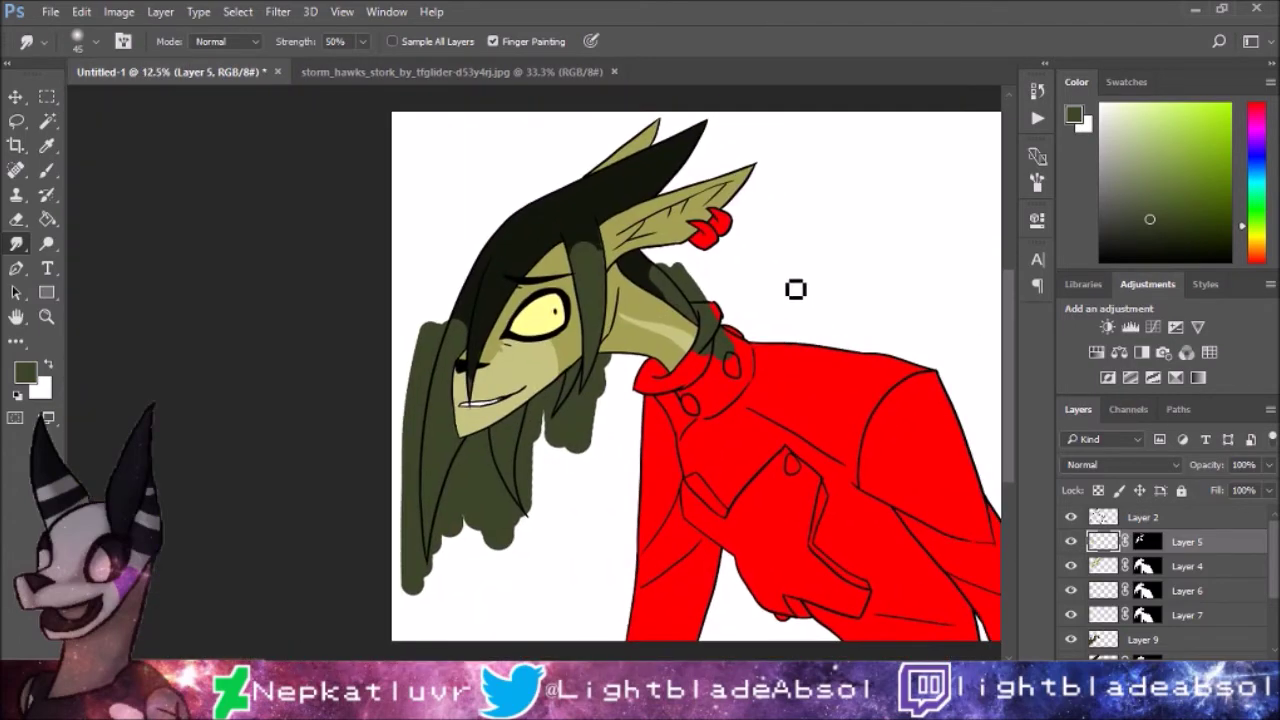
{"action": "key", "text": "alt+["}
{"action": "key", "text": "alt+["}
{"action": "key", "text": "alt+["}
{"action": "key", "text": "alt+["}
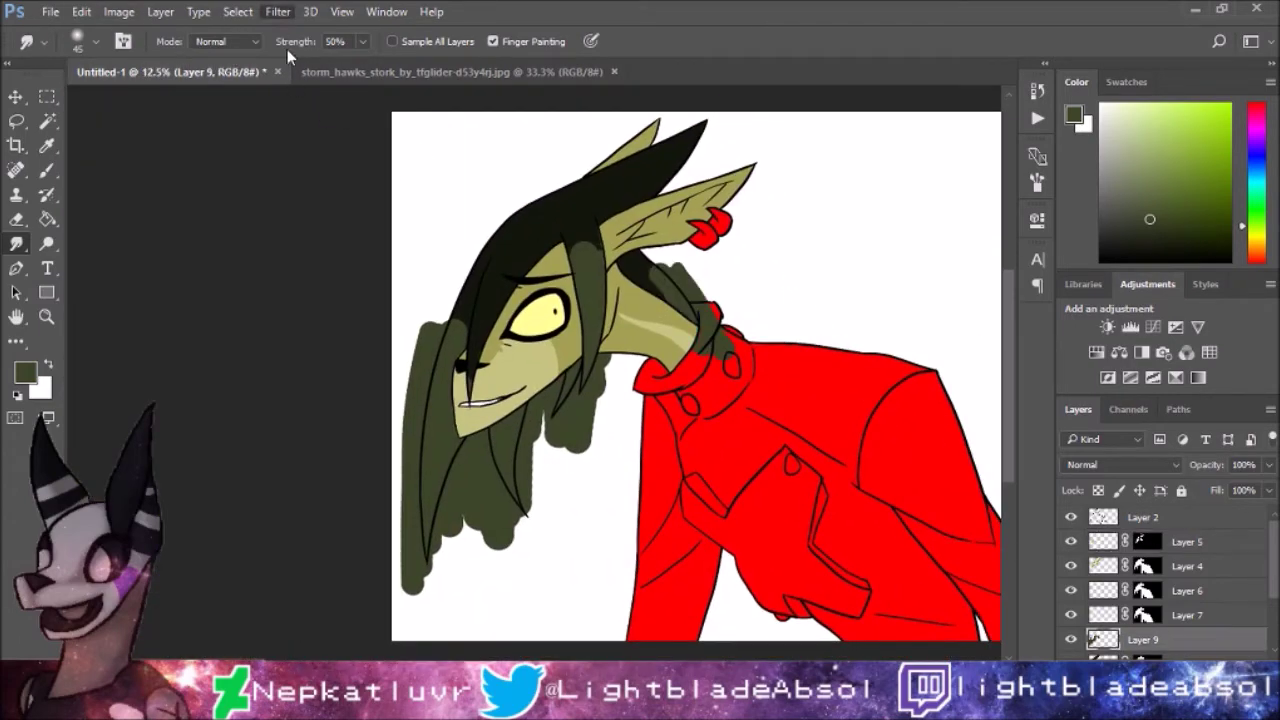
{"action": "key", "text": "ctrl+shift+z"}
{"action": "key", "text": "ctrl+shift+z"}
{"action": "key", "text": "ctrl+shift+z"}
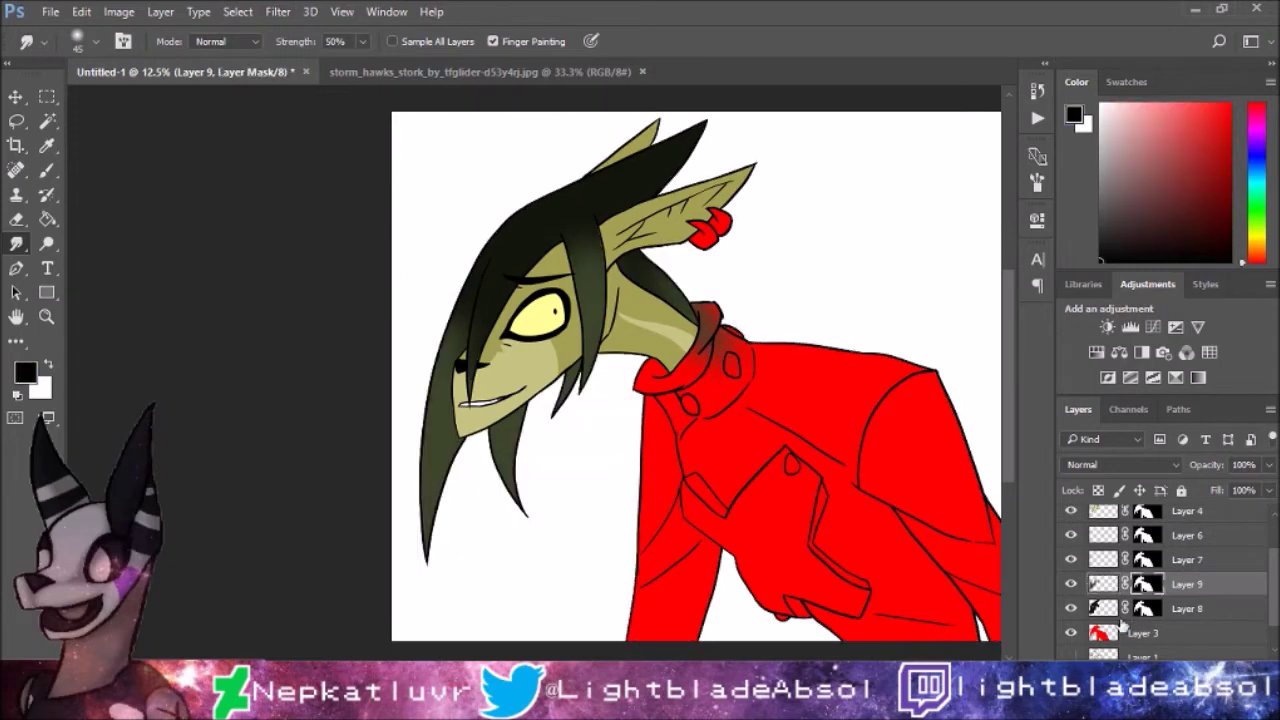
Step: Mask out the olive shading outside the near-black hair so the collar is clear of it
{"action": "key", "text": "ctrl+shift+i"}
{"action": "key", "text": "g"}
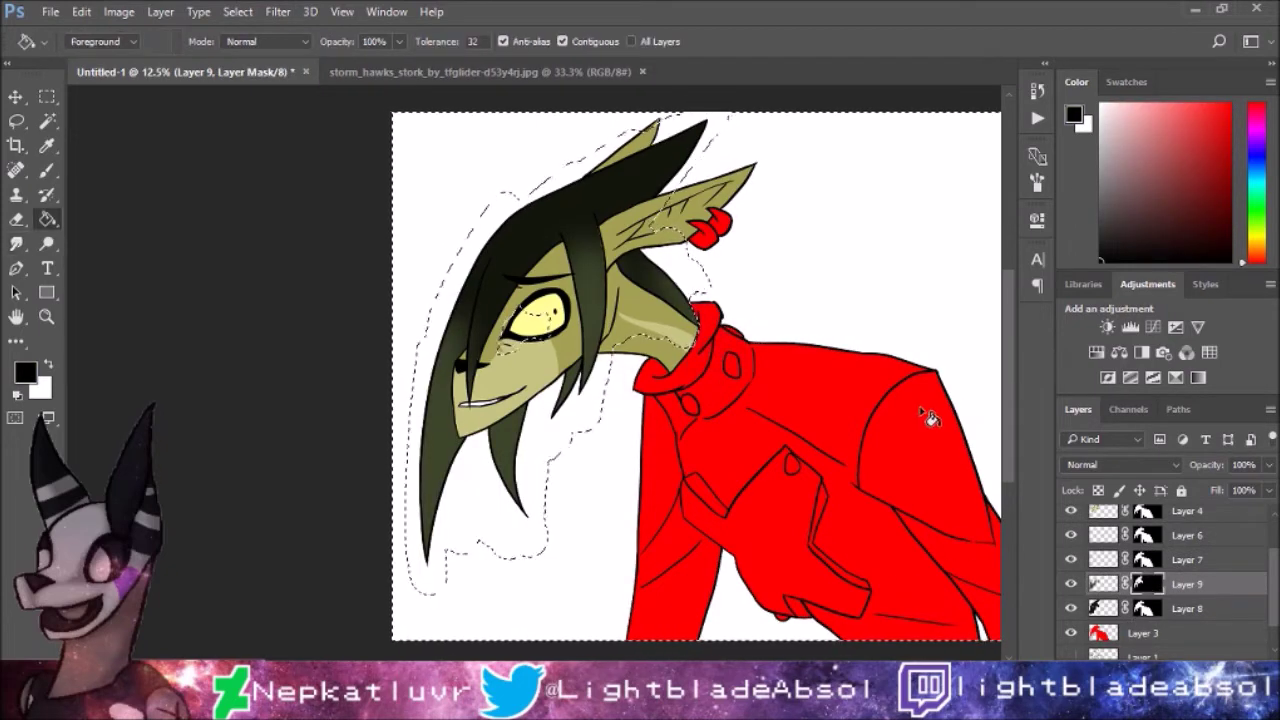
{"action": "key", "text": "ctrl+d"}
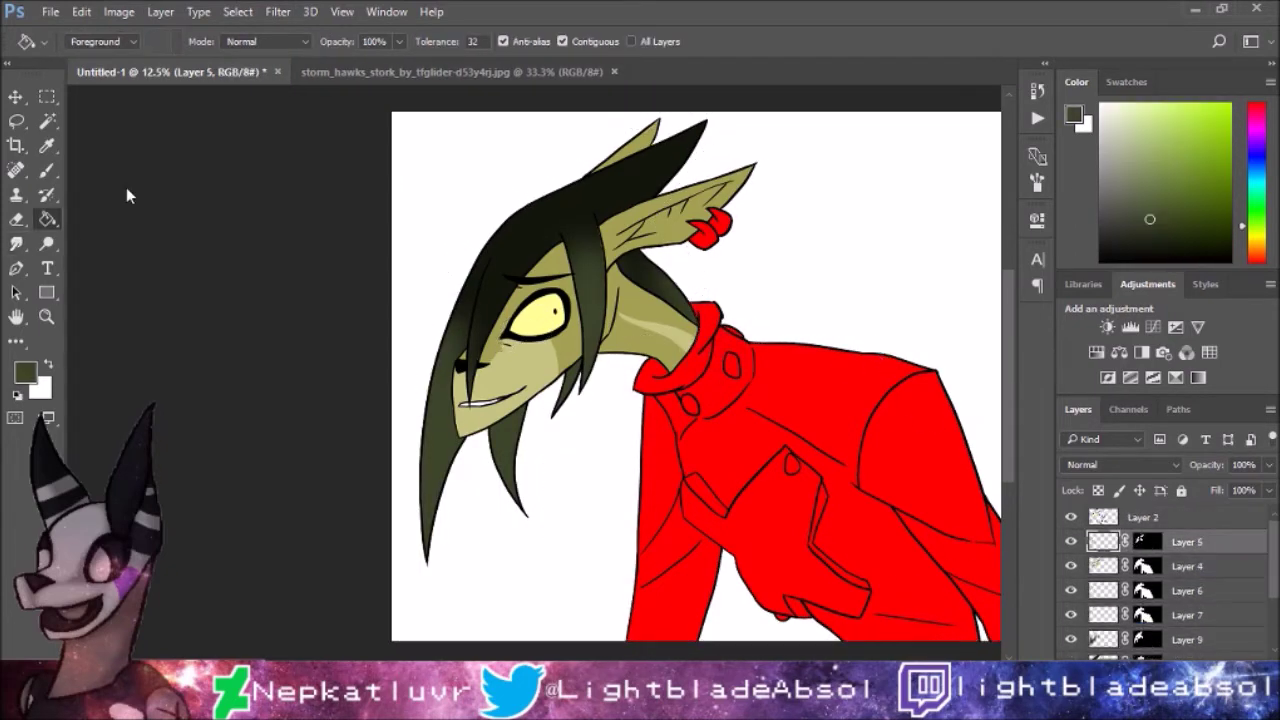
Step: Try to smudge the neck's light stripe into the surrounding skin, and undo the smudging
{"action": "key", "text": "r"}
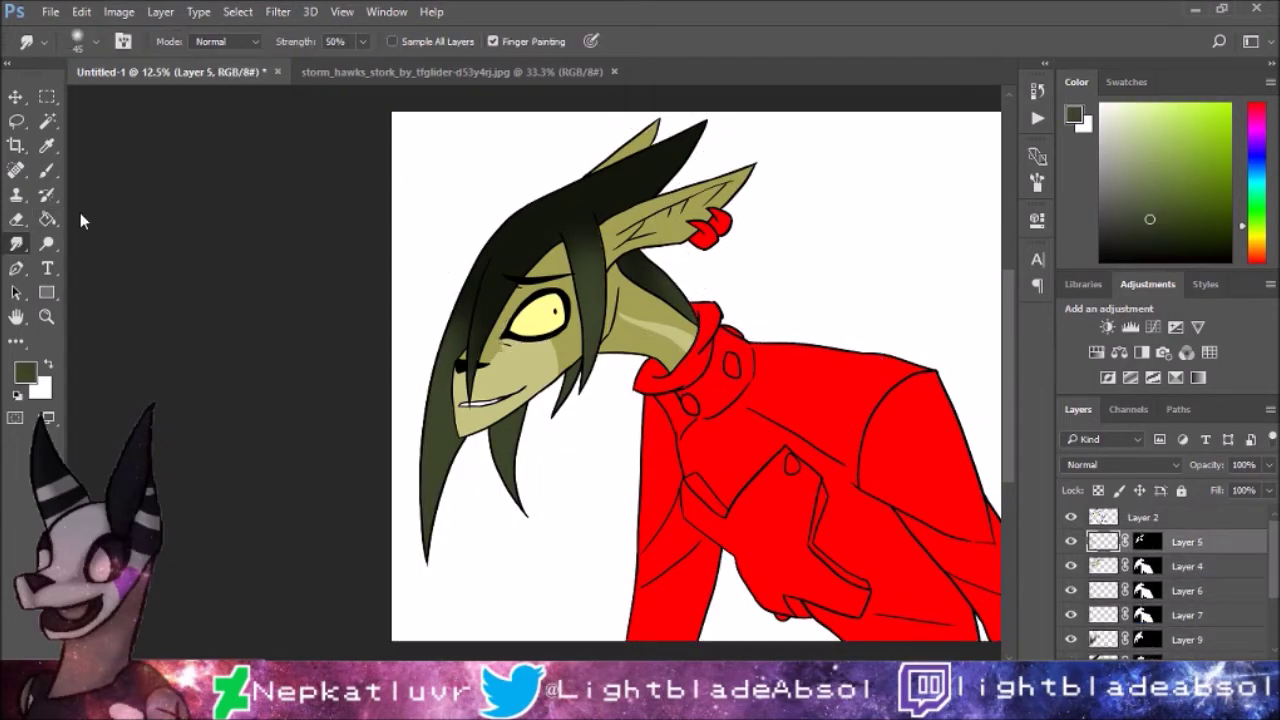
{"action": "key", "text": "ctrl+plus"}
{"action": "key", "text": "ctrl+plus"}
{"action": "key", "text": "ctrl+plus"}
{"action": "key", "text": "ctrl+plus"}
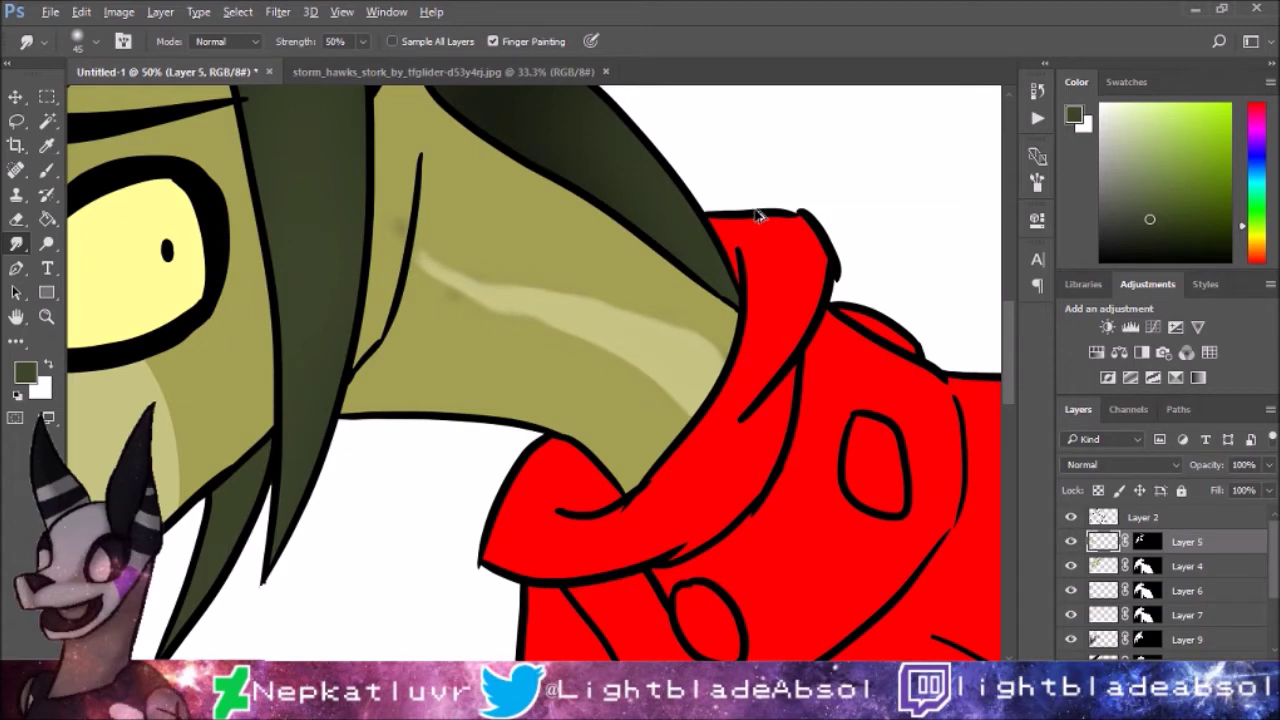
{"action": "key", "text": "ctrl+z"}
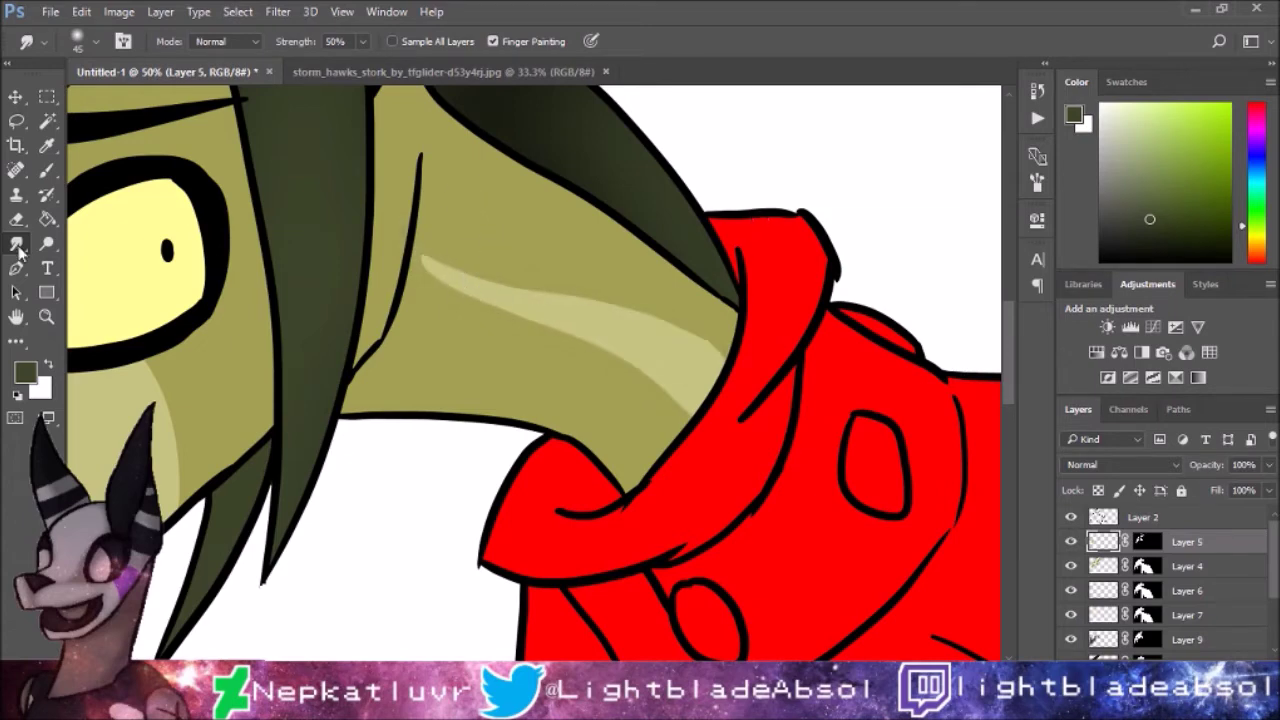
Step: Soften the edges of the light neck stripe and the face markings with the Blur and Smudge tools
{"action": "key", "text": "shift+r"}
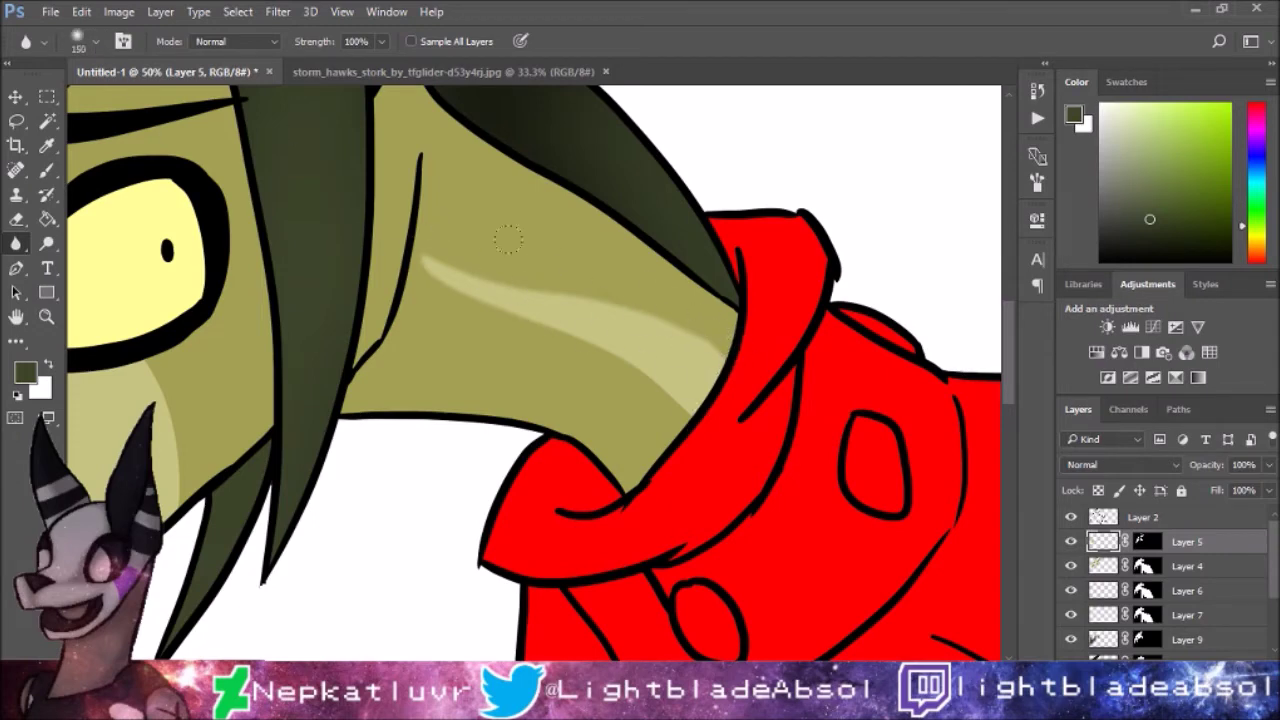
{"action": "key", "text": "shift+r"}
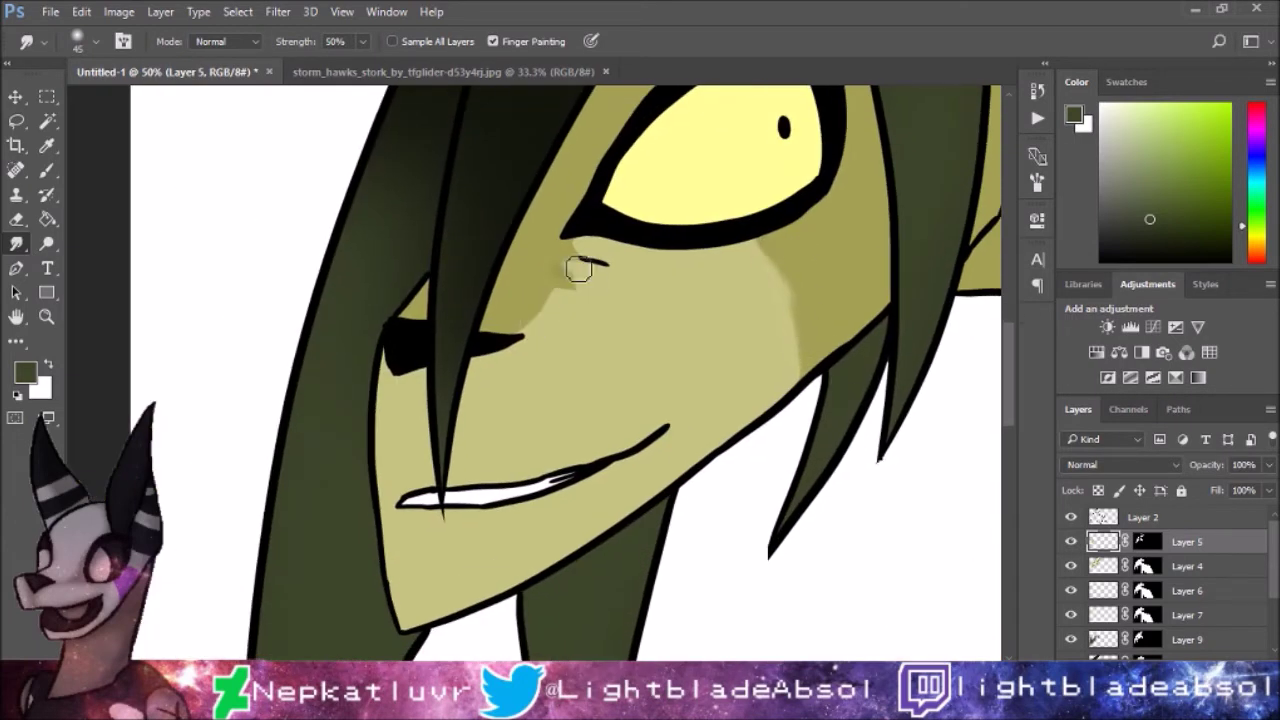
{"action": "key", "text": "shift+r"}
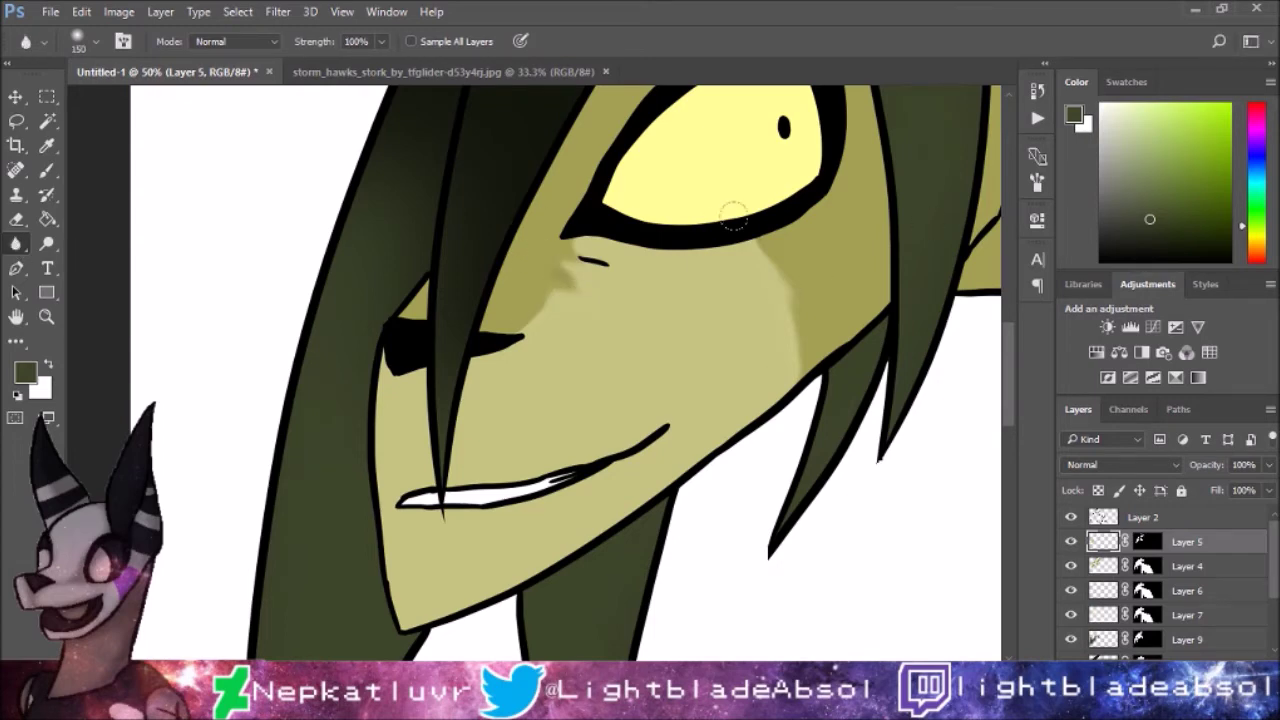
Step: Remove the olive shading layer's mask and repaint the hair tips and raised crest in dark olive with a size 400 brush
{"action": "key", "text": "ctrl+minus"}
{"action": "key", "text": "ctrl+minus"}
{"action": "key", "text": "ctrl+minus"}
{"action": "left_click_drag", "start_coordinate": [956, 176], "coordinate": [846, 371]}
{"action": "scroll", "coordinate": [1238, 625], "scroll_direction": "down", "scroll_amount": 2}
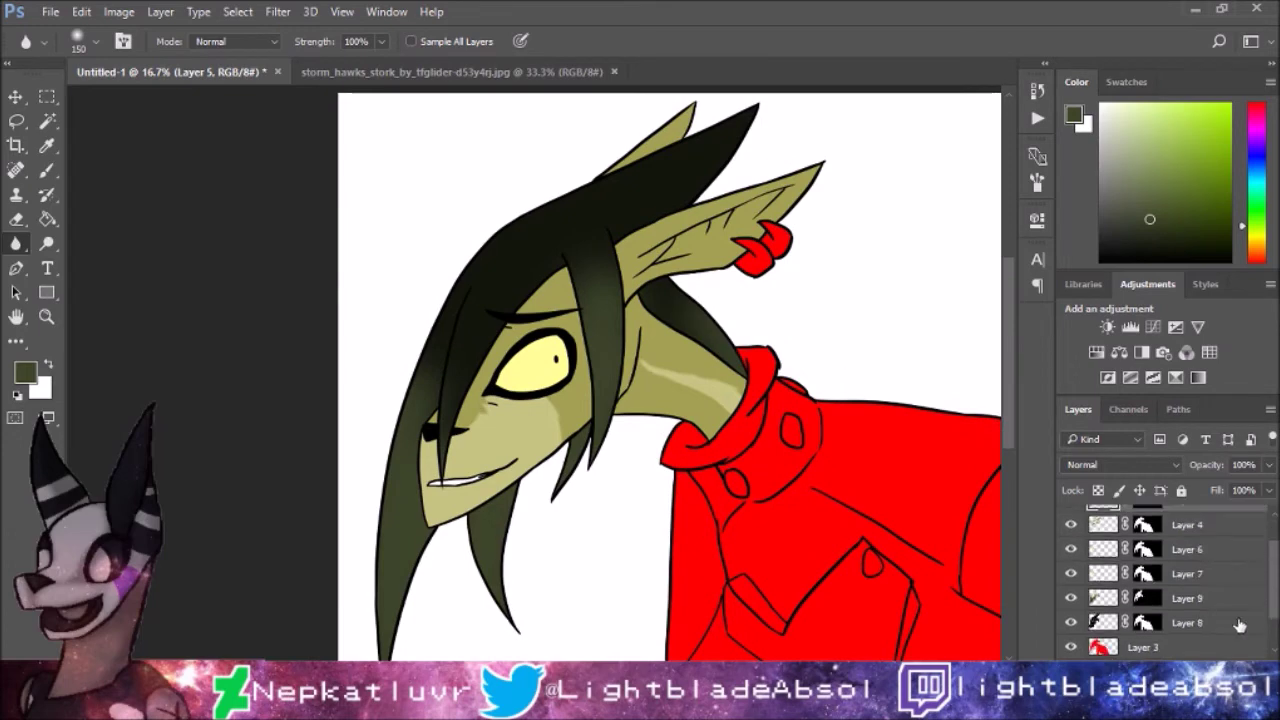
{"action": "left_click", "coordinate": [1147, 598]}
{"action": "key", "text": "Delete"}
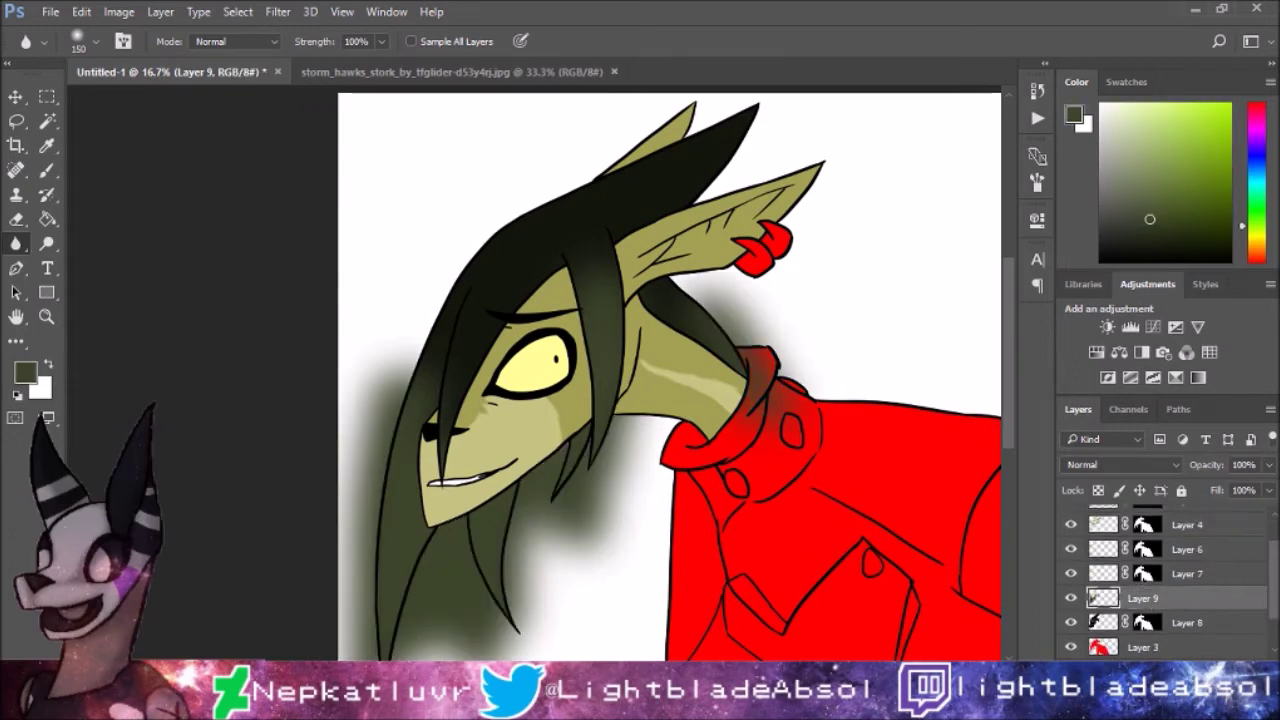
{"action": "key", "text": "Delete"}
{"action": "key", "text": "i"}
{"action": "key", "text": "b"}
{"action": "left_click_drag", "start_coordinate": [690, 110], "coordinate": [745, 360]}
{"action": "mouse_move", "coordinate": [576, 316]}
{"action": "left_mouse_down"}
{"action": "mouse_move", "coordinate": [480, 645]}
{"action": "mouse_move", "coordinate": [472, 540]}
{"action": "left_mouse_up"}
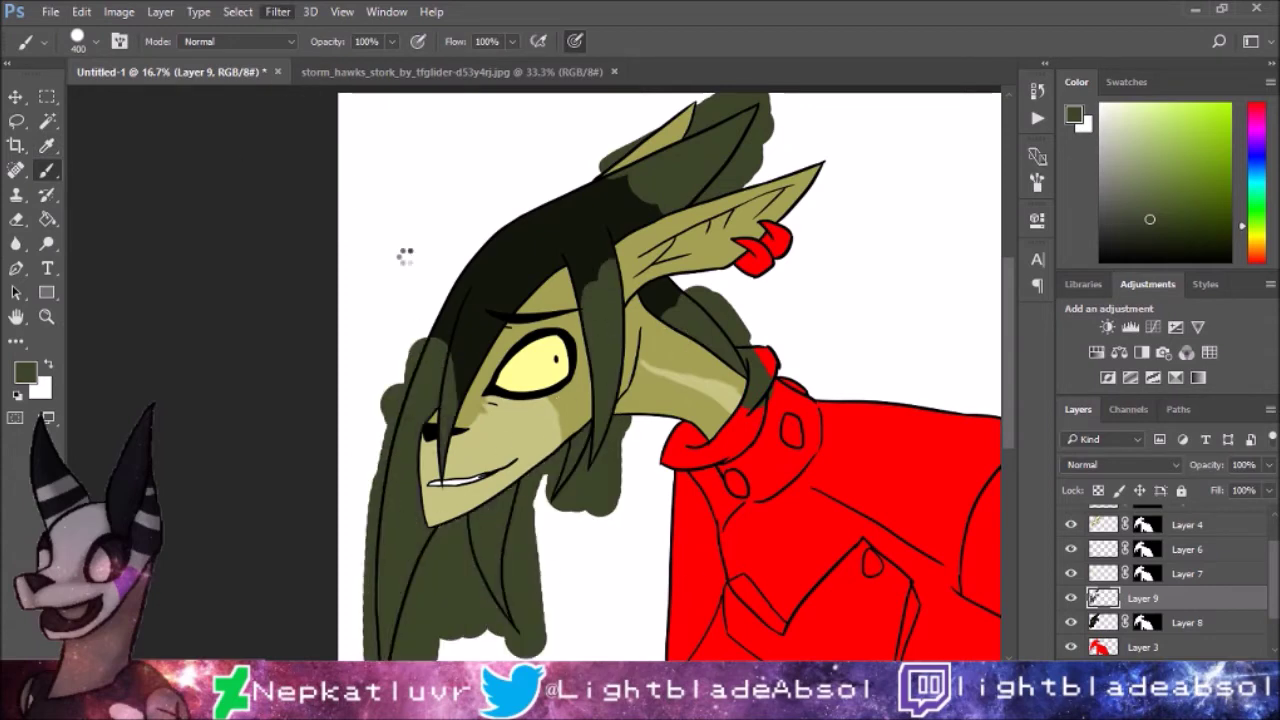
Step: Blur the repainted olive shading and mask it to the near-black hair shape
{"action": "left_click", "coordinate": [1145, 622], "text": "ctrl"}
{"action": "left_click", "coordinate": [1147, 672]}
{"action": "key", "text": "g"}
{"action": "key", "text": "ctrl+d"}
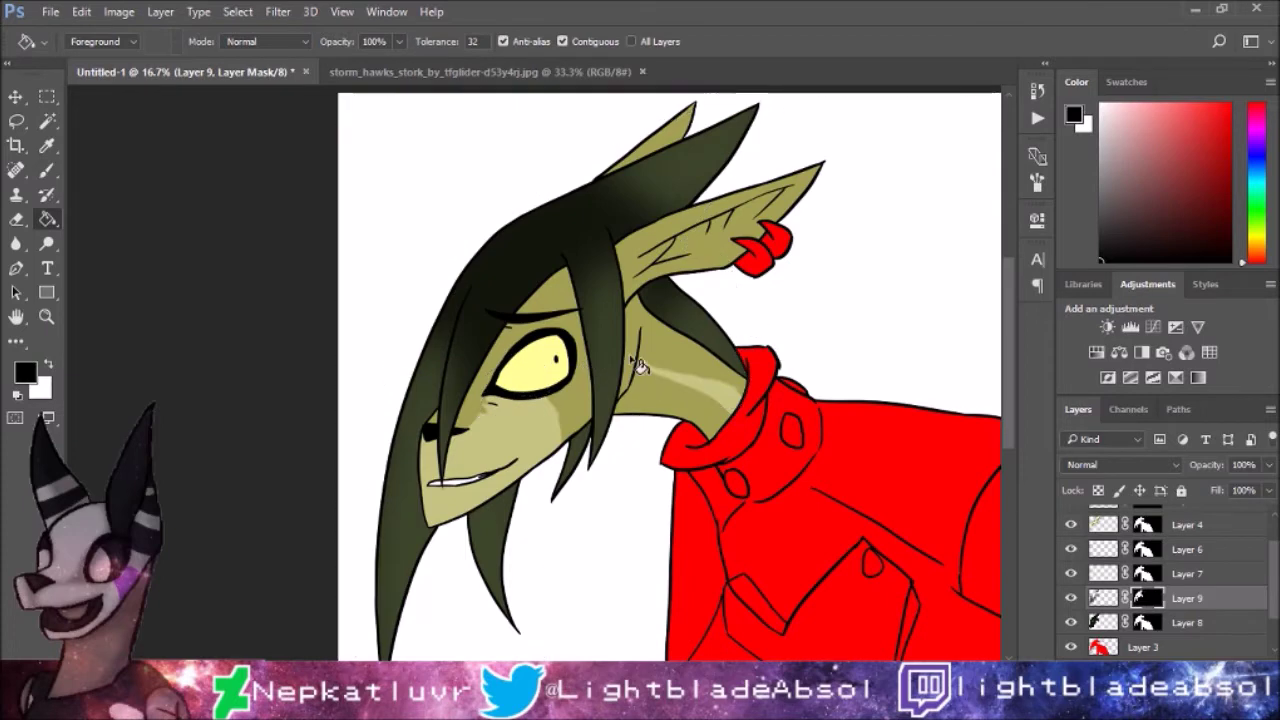
Step: Add a silhouette-masked layer beneath the near-black hair and paint the earrings light grey sampled from the reference image
{"action": "scroll", "coordinate": [638, 366], "scroll_direction": "down", "scroll_amount": 5}
{"action": "scroll", "coordinate": [638, 366], "scroll_direction": "right", "scroll_amount": 5}
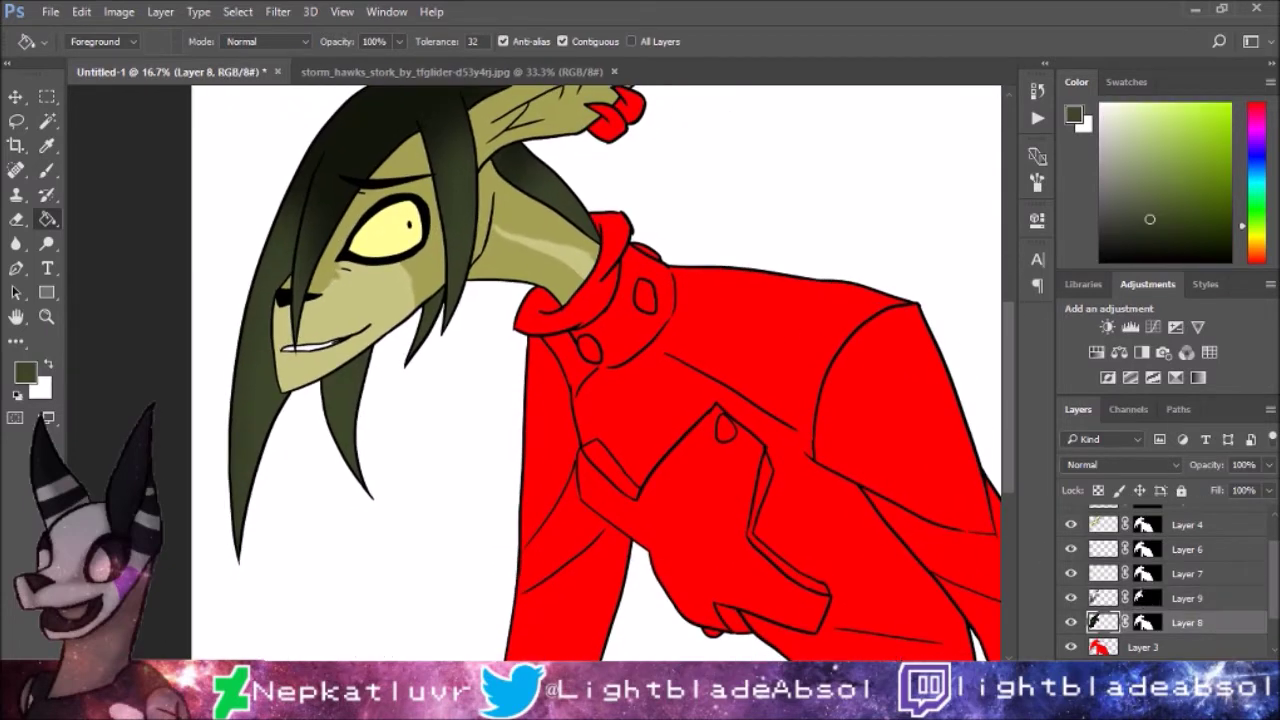
{"action": "key", "text": "ctrl+shift+alt+n"}
{"action": "left_click", "coordinate": [48, 146]}
{"action": "key", "text": "ctrl+Tab"}
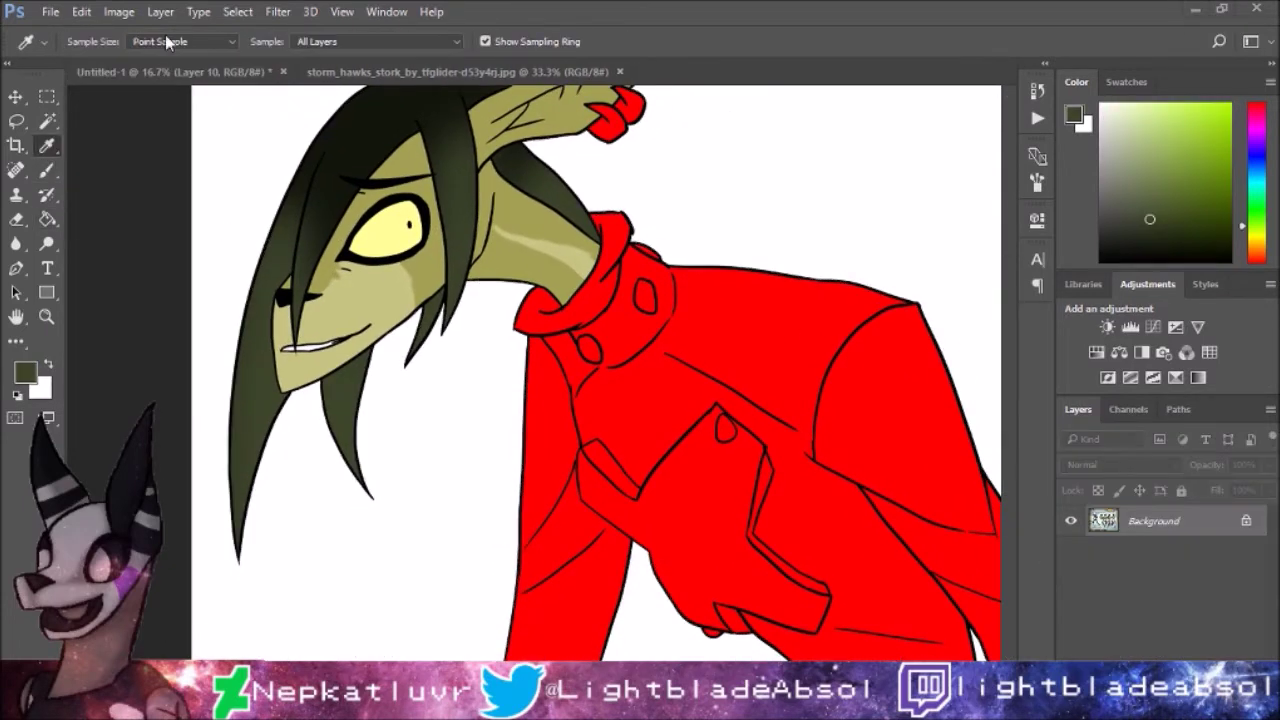
{"action": "left_click", "coordinate": [184, 186]}
{"action": "left_click", "coordinate": [184, 186]}
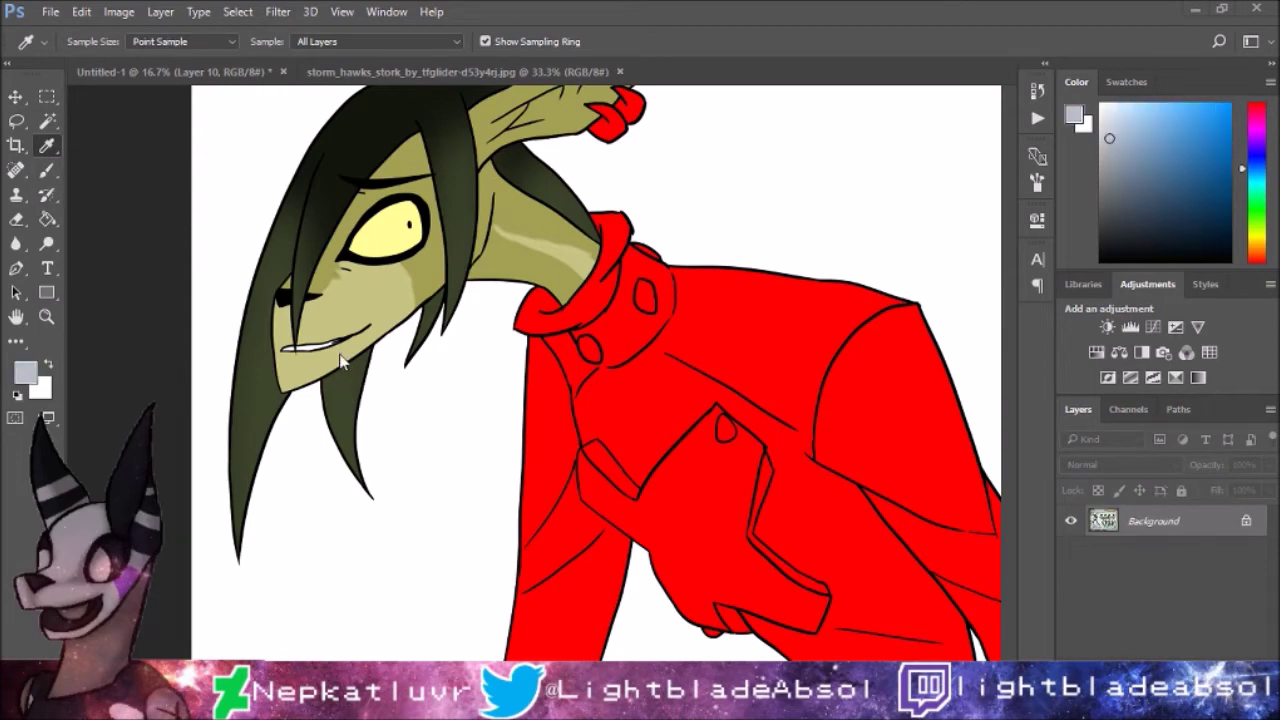
{"action": "key", "text": "ctrl+Tab"}
{"action": "key", "text": "b"}
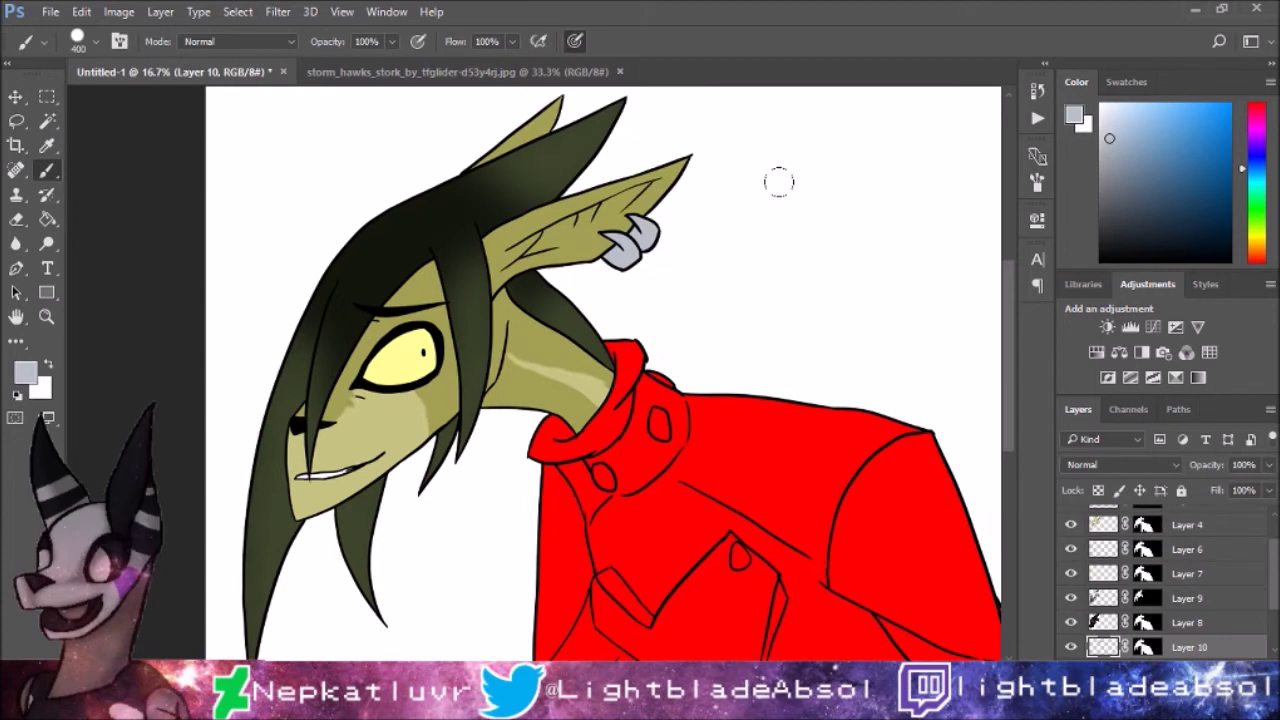
Step: Add a silhouette-masked layer beneath the earring colour and block in the jacket body with brown sampled from the reference
{"action": "scroll", "coordinate": [765, 194], "scroll_direction": "down", "scroll_amount": 5}
{"action": "key", "text": "ctrl+shift+alt+n"}
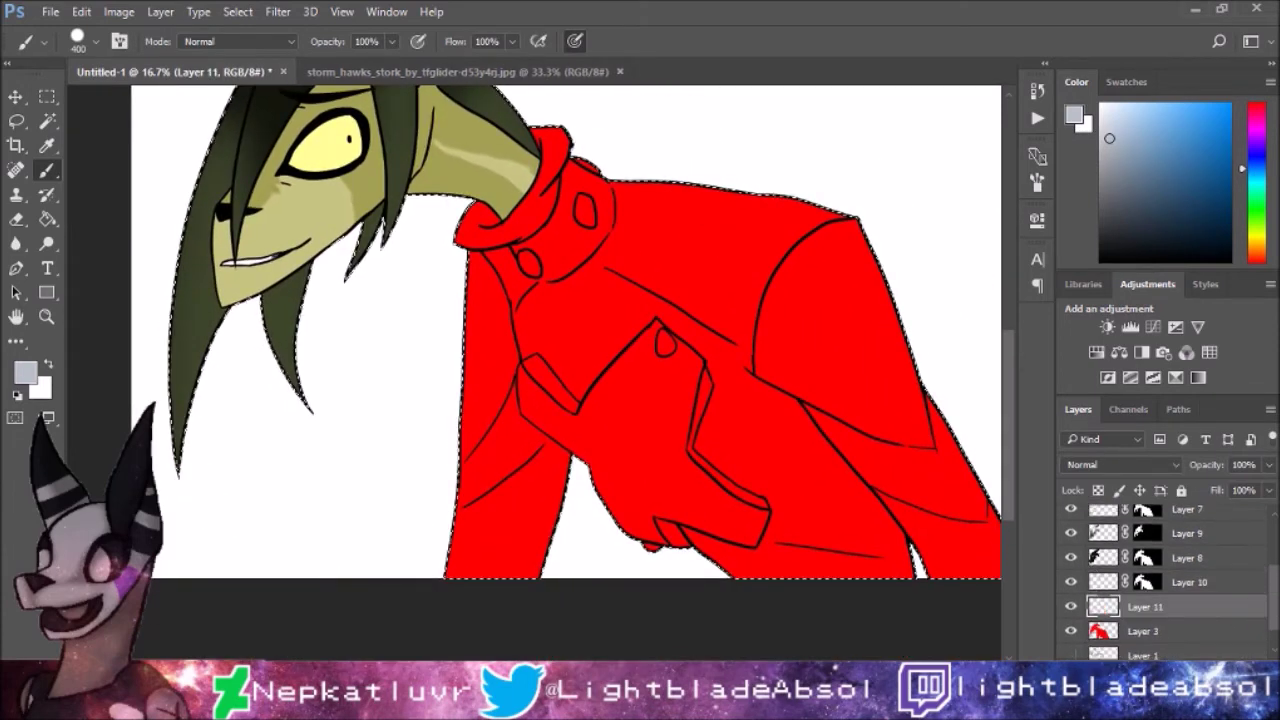
{"action": "key", "text": "i"}
{"action": "key", "text": "ctrl+Tab"}
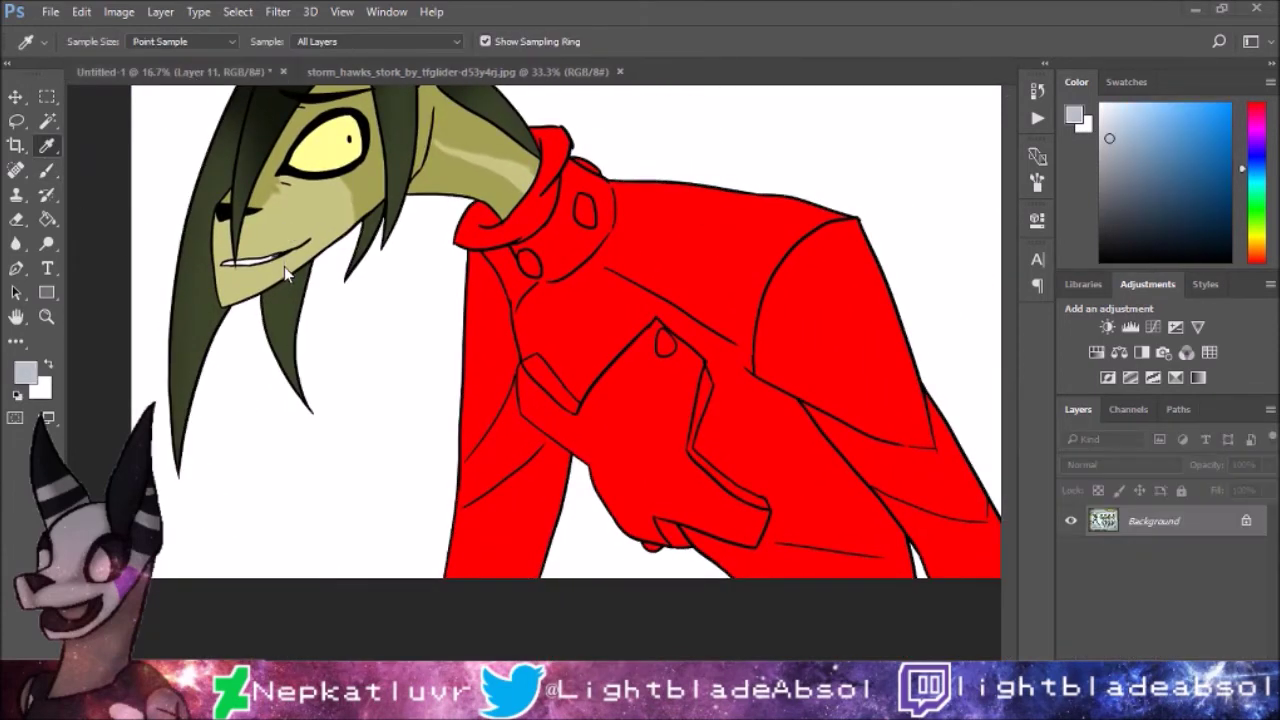
{"action": "left_click", "coordinate": [160, 143]}
{"action": "key", "text": "ctrl+Tab"}
{"action": "key", "text": "b"}
{"action": "mouse_move", "coordinate": [540, 270]}
{"action": "left_mouse_down"}
{"action": "mouse_move", "coordinate": [600, 165]}
{"action": "mouse_move", "coordinate": [826, 197]}
{"action": "mouse_move", "coordinate": [880, 480]}
{"action": "mouse_move", "coordinate": [715, 495]}
{"action": "mouse_move", "coordinate": [740, 380]}
{"action": "mouse_move", "coordinate": [565, 310]}
{"action": "mouse_move", "coordinate": [580, 375]}
{"action": "mouse_move", "coordinate": [720, 270]}
{"action": "left_mouse_up"}
{"action": "scroll", "coordinate": [1270, 614], "scroll_direction": "down", "scroll_amount": 1}
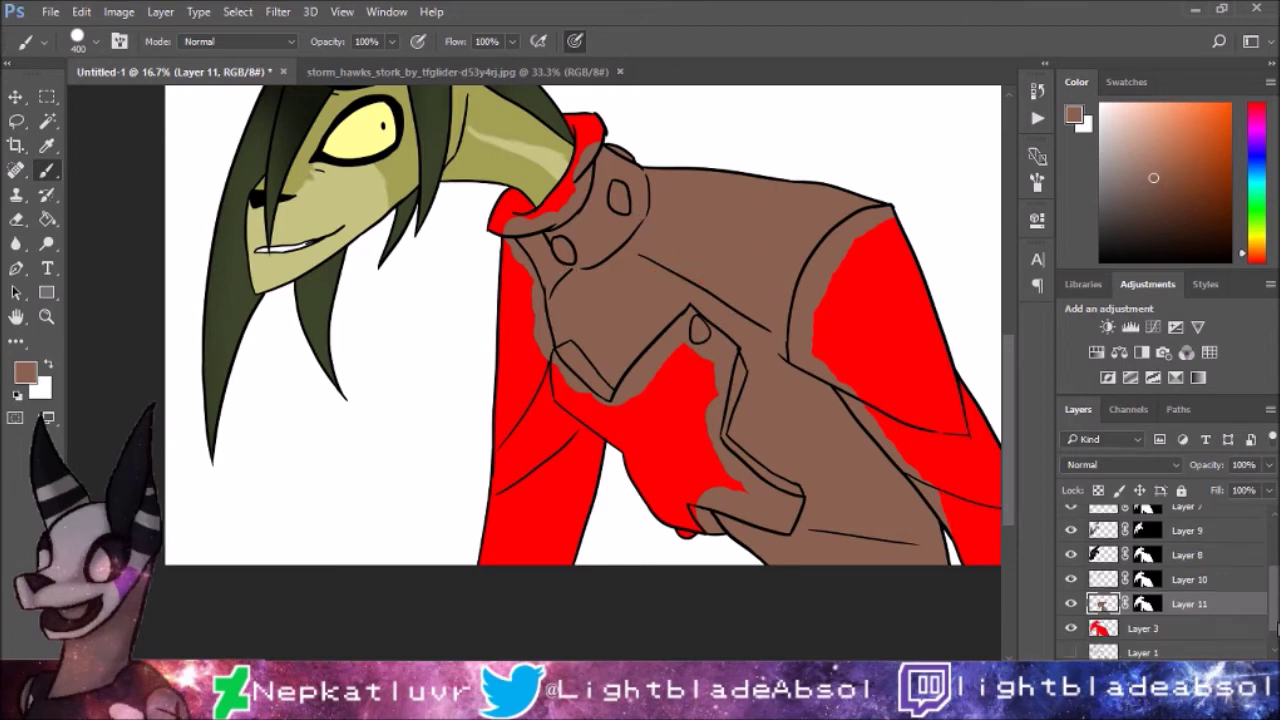
Step: Clear the brown spill along the upper edge of the chest flap and the front sleeve seam
{"action": "key", "text": "ctrl+plus"}
{"action": "key", "text": "ctrl+plus"}
{"action": "key", "text": "ctrl+plus"}
{"action": "key", "text": "ctrl+plus"}
{"action": "mouse_move", "coordinate": [698, 333]}
{"action": "left_mouse_down"}
{"action": "mouse_move", "coordinate": [835, 498]}
{"action": "mouse_move", "coordinate": [998, 345]}
{"action": "left_mouse_up"}
{"action": "mouse_move", "coordinate": [600, 280]}
{"action": "left_mouse_down"}
{"action": "mouse_move", "coordinate": [617, 343]}
{"action": "mouse_move", "coordinate": [572, 100]}
{"action": "left_mouse_up"}
{"action": "mouse_move", "coordinate": [625, 345]}
{"action": "left_mouse_down"}
{"action": "mouse_move", "coordinate": [686, 363]}
{"action": "mouse_move", "coordinate": [843, 574]}
{"action": "mouse_move", "coordinate": [723, 536]}
{"action": "left_mouse_up"}
{"action": "scroll", "coordinate": [723, 536], "scroll_direction": "right", "scroll_amount": 5}
{"action": "mouse_move", "coordinate": [540, 540]}
{"action": "left_mouse_down"}
{"action": "mouse_move", "coordinate": [749, 257]}
{"action": "mouse_move", "coordinate": [823, 186]}
{"action": "mouse_move", "coordinate": [972, 321]}
{"action": "left_mouse_up"}
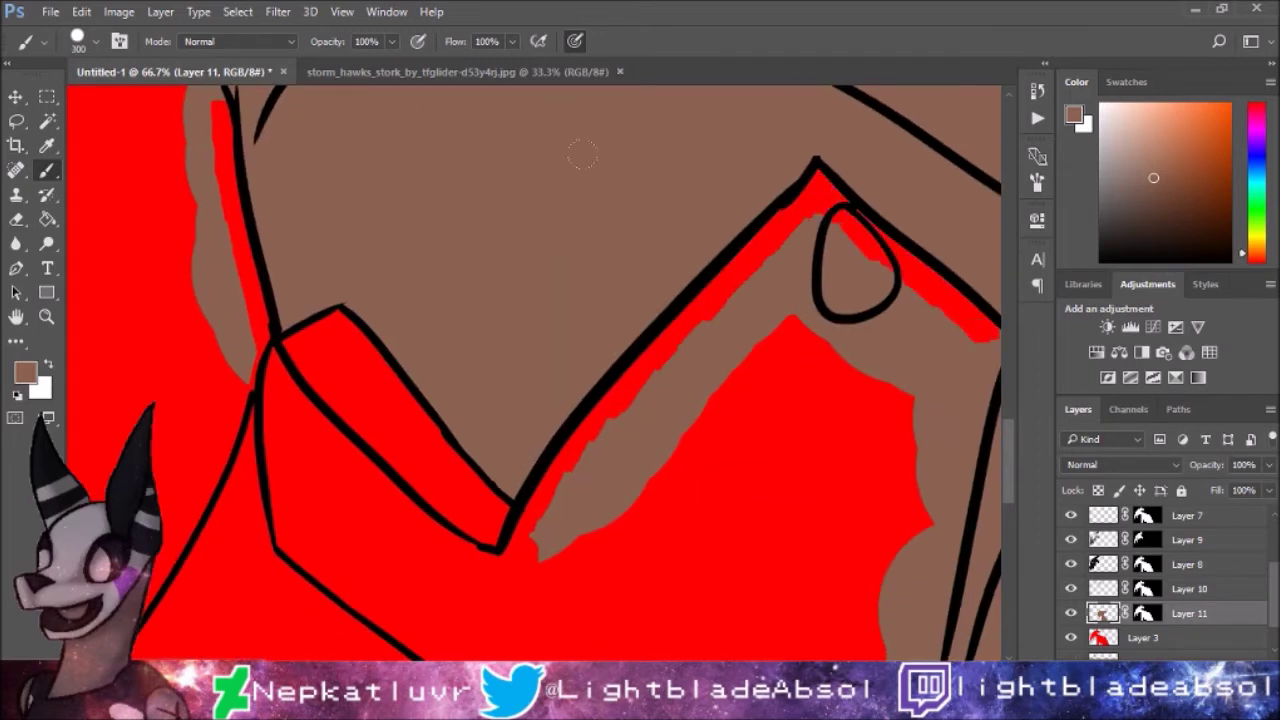
Step: Clear the remaining brown from inside the chest flap and around its button
{"action": "mouse_move", "coordinate": [540, 548]}
{"action": "left_mouse_down"}
{"action": "mouse_move", "coordinate": [654, 383]}
{"action": "mouse_move", "coordinate": [777, 266]}
{"action": "mouse_move", "coordinate": [831, 343]}
{"action": "mouse_move", "coordinate": [928, 328]}
{"action": "mouse_move", "coordinate": [915, 420]}
{"action": "left_mouse_up"}
{"action": "left_click_drag", "start_coordinate": [973, 369], "coordinate": [773, 219]}
{"action": "mouse_move", "coordinate": [830, 274]}
{"action": "left_mouse_down"}
{"action": "mouse_move", "coordinate": [749, 484]}
{"action": "mouse_move", "coordinate": [687, 452]}
{"action": "mouse_move", "coordinate": [746, 443]}
{"action": "mouse_move", "coordinate": [811, 232]}
{"action": "mouse_move", "coordinate": [753, 307]}
{"action": "mouse_move", "coordinate": [728, 224]}
{"action": "mouse_move", "coordinate": [781, 179]}
{"action": "mouse_move", "coordinate": [771, 343]}
{"action": "left_mouse_up"}
{"action": "left_click_drag", "start_coordinate": [443, 343], "coordinate": [463, 203]}
{"action": "left_click_drag", "start_coordinate": [873, 350], "coordinate": [603, 200]}
{"action": "mouse_move", "coordinate": [600, 330]}
{"action": "left_mouse_down"}
{"action": "mouse_move", "coordinate": [540, 280]}
{"action": "mouse_move", "coordinate": [512, 304]}
{"action": "mouse_move", "coordinate": [560, 371]}
{"action": "mouse_move", "coordinate": [617, 331]}
{"action": "mouse_move", "coordinate": [750, 416]}
{"action": "left_mouse_up"}
{"action": "mouse_move", "coordinate": [811, 491]}
{"action": "left_mouse_down"}
{"action": "mouse_move", "coordinate": [748, 594]}
{"action": "mouse_move", "coordinate": [695, 590]}
{"action": "mouse_move", "coordinate": [512, 524]}
{"action": "mouse_move", "coordinate": [470, 586]}
{"action": "mouse_move", "coordinate": [400, 480]}
{"action": "mouse_move", "coordinate": [585, 531]}
{"action": "mouse_move", "coordinate": [780, 450]}
{"action": "mouse_move", "coordinate": [683, 417]}
{"action": "mouse_move", "coordinate": [669, 443]}
{"action": "mouse_move", "coordinate": [517, 463]}
{"action": "mouse_move", "coordinate": [560, 480]}
{"action": "left_mouse_up"}
{"action": "mouse_move", "coordinate": [560, 480]}
{"action": "left_mouse_down"}
{"action": "mouse_move", "coordinate": [967, 376]}
{"action": "mouse_move", "coordinate": [643, 337]}
{"action": "left_mouse_up"}
{"action": "mouse_move", "coordinate": [596, 232]}
{"action": "left_mouse_down"}
{"action": "mouse_move", "coordinate": [694, 371]}
{"action": "mouse_move", "coordinate": [705, 578]}
{"action": "left_mouse_up"}
{"action": "key", "text": "ctrl+alt+z"}
{"action": "key", "text": "ctrl+alt+z"}
{"action": "key", "text": "ctrl+alt+z"}
Step: Clean the brown edges around the jacket collar and the collar buttons
{"action": "scroll", "coordinate": [703, 554], "scroll_direction": "right", "scroll_amount": 2}
{"action": "scroll", "coordinate": [680, 450], "scroll_direction": "up", "scroll_amount": 5}
{"action": "mouse_move", "coordinate": [512, 345]}
{"action": "left_mouse_down"}
{"action": "mouse_move", "coordinate": [657, 345]}
{"action": "mouse_move", "coordinate": [829, 192]}
{"action": "left_mouse_up"}
{"action": "scroll", "coordinate": [780, 230], "scroll_direction": "up", "scroll_amount": 4}
{"action": "scroll", "coordinate": [760, 260], "scroll_direction": "right", "scroll_amount": 2}
{"action": "mouse_move", "coordinate": [737, 271]}
{"action": "left_mouse_down"}
{"action": "mouse_move", "coordinate": [612, 514]}
{"action": "mouse_move", "coordinate": [569, 529]}
{"action": "mouse_move", "coordinate": [456, 507]}
{"action": "left_mouse_up"}
{"action": "scroll", "coordinate": [610, 235], "scroll_direction": "right", "scroll_amount": 3}
{"action": "scroll", "coordinate": [660, 265], "scroll_direction": "down", "scroll_amount": 3}
{"action": "scroll", "coordinate": [720, 250], "scroll_direction": "up", "scroll_amount": 1}
{"action": "mouse_move", "coordinate": [716, 234]}
{"action": "left_mouse_down"}
{"action": "mouse_move", "coordinate": [730, 329]}
{"action": "mouse_move", "coordinate": [771, 313]}
{"action": "mouse_move", "coordinate": [749, 246]}
{"action": "left_mouse_up"}
Step: Clear the brown spill from the chest flap's side band and along the lower sleeve seam
{"action": "scroll", "coordinate": [700, 290], "scroll_direction": "down", "scroll_amount": 3}
{"action": "scroll", "coordinate": [650, 310], "scroll_direction": "left", "scroll_amount": 2}
{"action": "mouse_move", "coordinate": [598, 318]}
{"action": "left_mouse_down"}
{"action": "mouse_move", "coordinate": [589, 355]}
{"action": "mouse_move", "coordinate": [651, 393]}
{"action": "left_mouse_up"}
{"action": "scroll", "coordinate": [700, 340], "scroll_direction": "down", "scroll_amount": 5}
{"action": "scroll", "coordinate": [680, 380], "scroll_direction": "right", "scroll_amount": 4}
{"action": "mouse_move", "coordinate": [586, 471]}
{"action": "left_mouse_down"}
{"action": "mouse_move", "coordinate": [443, 266]}
{"action": "mouse_move", "coordinate": [506, 328]}
{"action": "mouse_move", "coordinate": [520, 290]}
{"action": "left_mouse_up"}
{"action": "scroll", "coordinate": [600, 380], "scroll_direction": "up", "scroll_amount": 2}
{"action": "scroll", "coordinate": [600, 380], "scroll_direction": "left", "scroll_amount": 2}
{"action": "mouse_move", "coordinate": [691, 437]}
{"action": "left_mouse_down"}
{"action": "mouse_move", "coordinate": [437, 157]}
{"action": "mouse_move", "coordinate": [674, 380]}
{"action": "mouse_move", "coordinate": [757, 346]}
{"action": "mouse_move", "coordinate": [643, 289]}
{"action": "mouse_move", "coordinate": [628, 202]}
{"action": "mouse_move", "coordinate": [648, 277]}
{"action": "mouse_move", "coordinate": [740, 112]}
{"action": "left_mouse_up"}
{"action": "scroll", "coordinate": [627, 341], "scroll_direction": "up", "scroll_amount": 5}
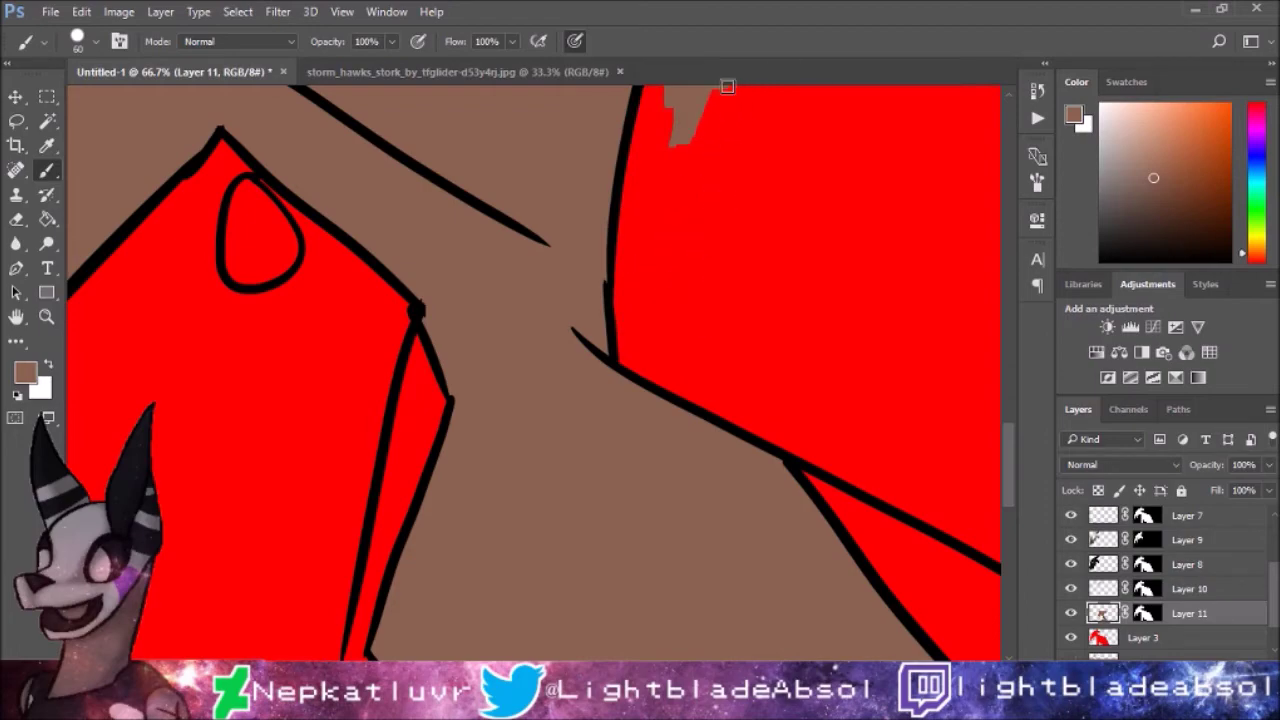
Step: Clear the brown spill from the upper sleeve along the curved shoulder seam
{"action": "scroll", "coordinate": [760, 140], "scroll_direction": "up", "scroll_amount": 5}
{"action": "scroll", "coordinate": [800, 170], "scroll_direction": "right", "scroll_amount": 2}
{"action": "left_click_drag", "start_coordinate": [831, 189], "coordinate": [704, 171]}
{"action": "key", "text": "ctrl+alt+z"}
{"action": "key", "text": "ctrl+alt+z"}
{"action": "key", "text": "ctrl+alt+z"}
{"action": "key", "text": "ctrl+alt+z"}
{"action": "key", "text": "ctrl+alt+z"}
{"action": "key", "text": "ctrl+alt+z"}
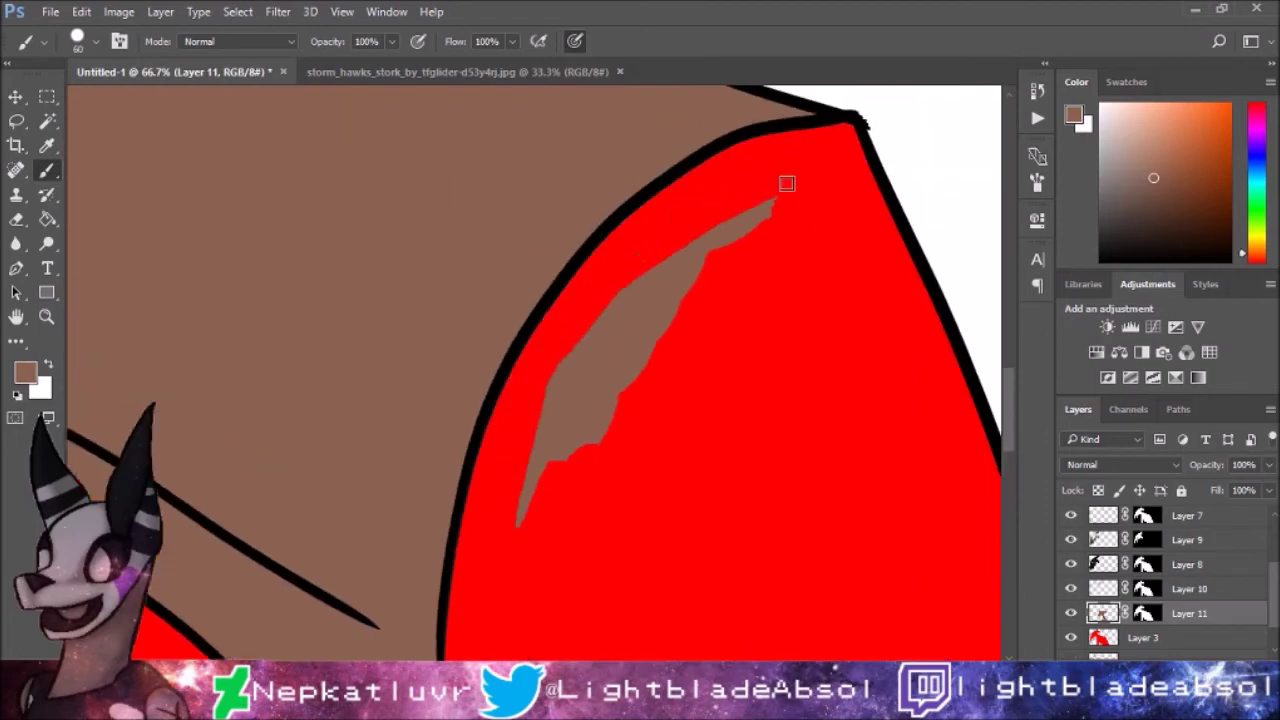
{"action": "scroll", "coordinate": [597, 352], "scroll_direction": "up", "scroll_amount": 5}
{"action": "scroll", "coordinate": [597, 352], "scroll_direction": "left", "scroll_amount": 2}
{"action": "scroll", "coordinate": [597, 352], "scroll_direction": "down", "scroll_amount": 5}
{"action": "scroll", "coordinate": [669, 126], "scroll_direction": "up", "scroll_amount": 10}
{"action": "scroll", "coordinate": [740, 297], "scroll_direction": "down", "scroll_amount": 5}
{"action": "scroll", "coordinate": [620, 343], "scroll_direction": "down", "scroll_amount": 5}
{"action": "left_click_drag", "start_coordinate": [636, 360], "coordinate": [740, 340]}
Step: Add a silhouette-masked layer beneath the brown and paint the upper sleeves dark blue sampled from the reference, with a size 175 brush
{"action": "key", "text": "ctrl+shift+alt+n"}
{"action": "left_click_drag", "start_coordinate": [1145, 613], "coordinate": [1145, 637]}
{"action": "left_click", "coordinate": [1103, 637]}
{"action": "left_click", "coordinate": [57, 148]}
{"action": "left_click", "coordinate": [179, 155]}
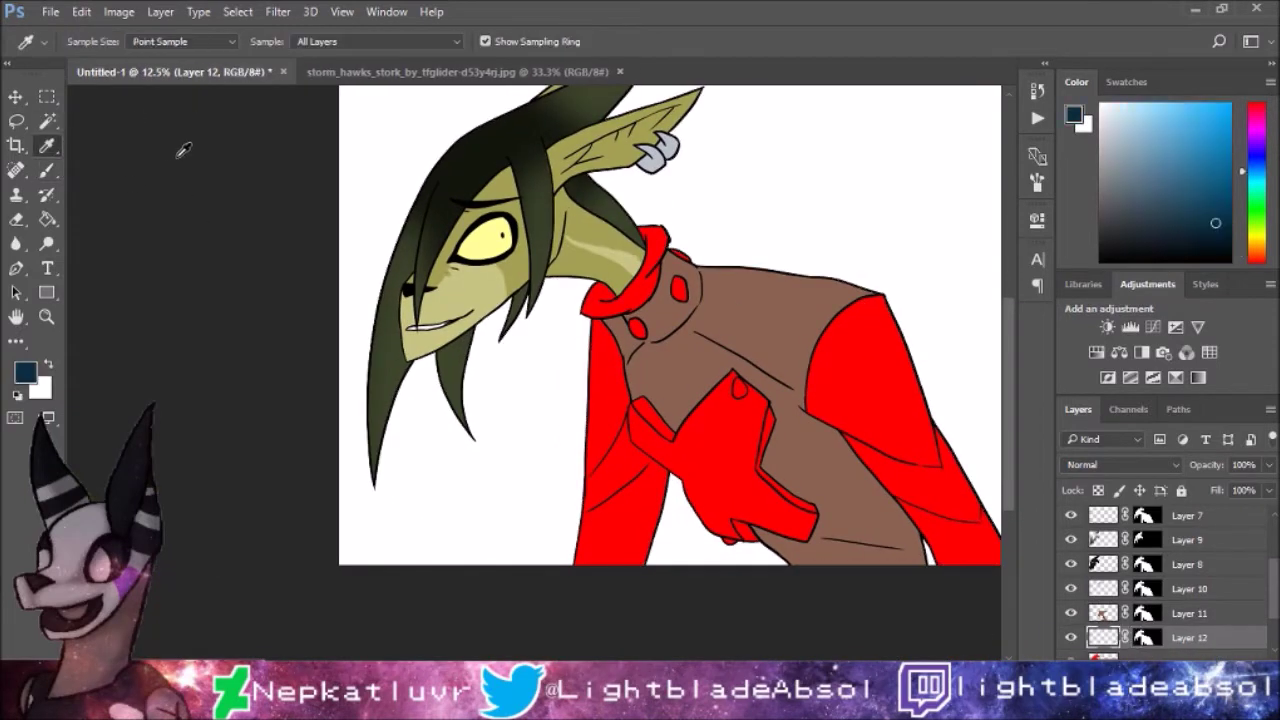
{"action": "key", "text": "b"}
{"action": "mouse_move", "coordinate": [865, 300]}
{"action": "left_mouse_down"}
{"action": "mouse_move", "coordinate": [814, 403]}
{"action": "mouse_move", "coordinate": [934, 451]}
{"action": "mouse_move", "coordinate": [940, 475]}
{"action": "left_mouse_up"}
{"action": "mouse_move", "coordinate": [595, 320]}
{"action": "left_mouse_down"}
{"action": "mouse_move", "coordinate": [609, 363]}
{"action": "mouse_move", "coordinate": [561, 431]}
{"action": "left_mouse_up"}
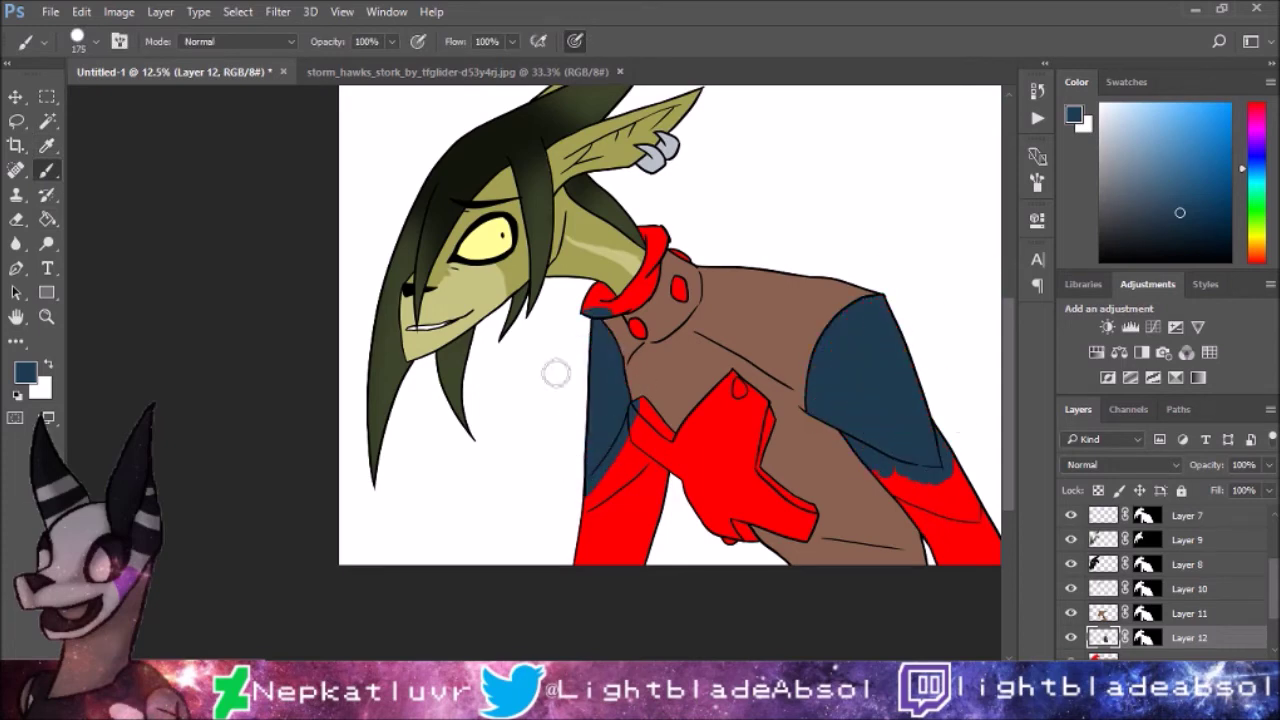
Step: Erase the blue spill from the collar's lower edge and below the far sleeve's curved seam beside the chest emblem
{"action": "scroll", "coordinate": [567, 352], "scroll_direction": "up", "scroll_amount": 5}
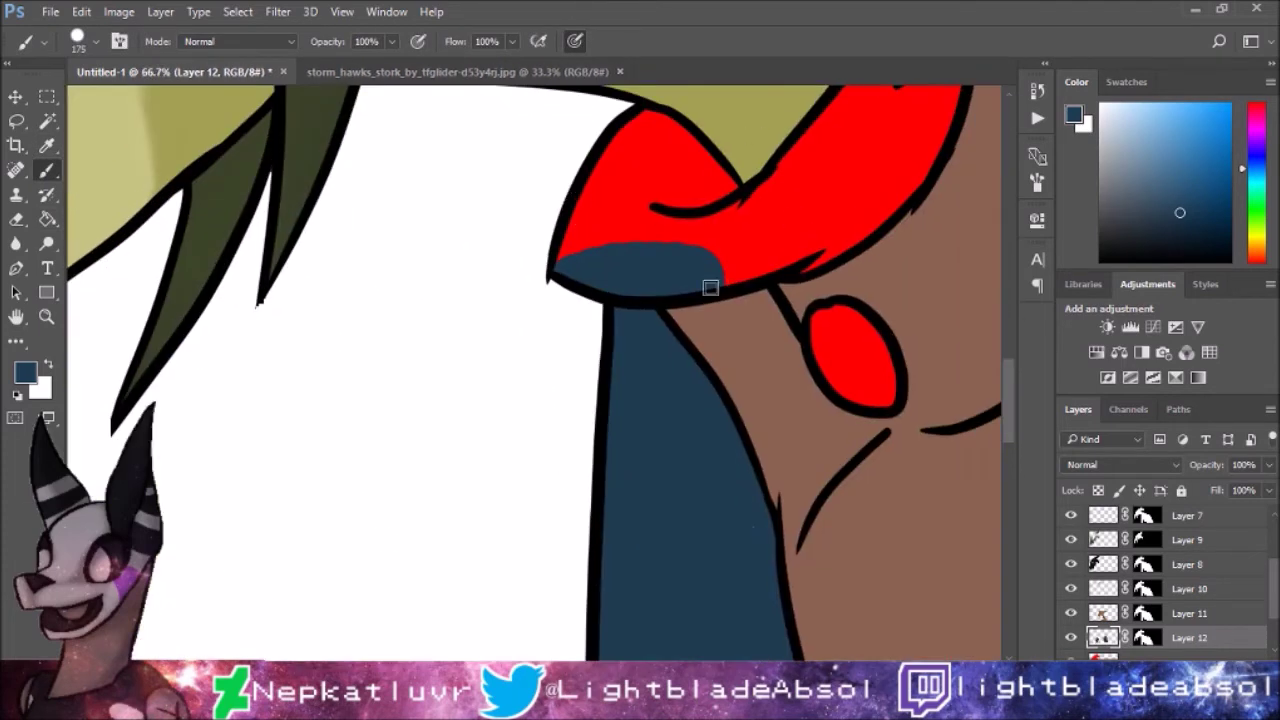
{"action": "left_click_drag", "start_coordinate": [709, 286], "coordinate": [717, 229]}
{"action": "key", "text": "ctrl+z"}
{"action": "scroll", "coordinate": [760, 235], "scroll_direction": "down", "scroll_amount": 4}
{"action": "scroll", "coordinate": [760, 210], "scroll_direction": "right", "scroll_amount": 2}
{"action": "mouse_move", "coordinate": [745, 135]}
{"action": "left_mouse_down"}
{"action": "mouse_move", "coordinate": [723, 186]}
{"action": "mouse_move", "coordinate": [737, 240]}
{"action": "mouse_move", "coordinate": [698, 234]}
{"action": "left_mouse_up"}
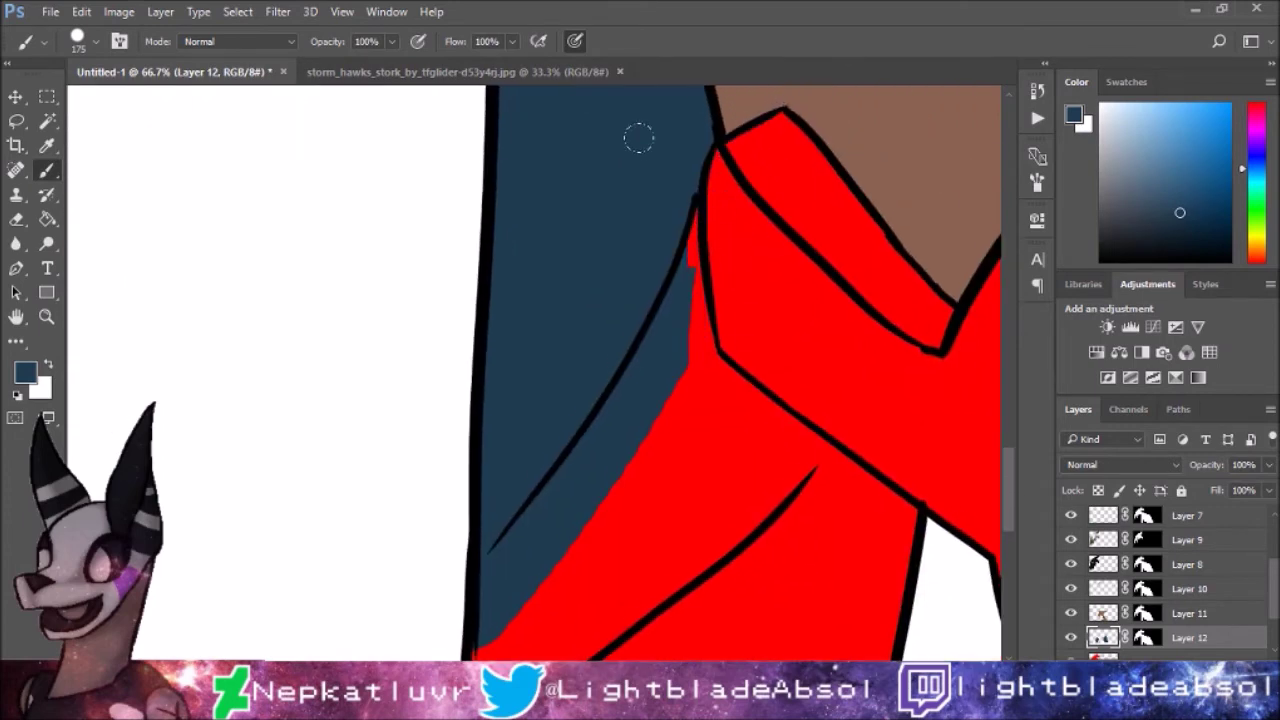
{"action": "mouse_move", "coordinate": [523, 549]}
{"action": "left_mouse_down"}
{"action": "mouse_move", "coordinate": [526, 523]}
{"action": "mouse_move", "coordinate": [623, 466]}
{"action": "mouse_move", "coordinate": [698, 275]}
{"action": "left_mouse_up"}
Step: Clear the remaining blue outside the near upper sleeve's lower seam and pointed corner
{"action": "key", "text": "ctrl+plus"}
{"action": "mouse_move", "coordinate": [530, 591]}
{"action": "left_mouse_down"}
{"action": "mouse_move", "coordinate": [660, 463]}
{"action": "mouse_move", "coordinate": [751, 248]}
{"action": "mouse_move", "coordinate": [803, 354]}
{"action": "mouse_move", "coordinate": [643, 329]}
{"action": "mouse_move", "coordinate": [834, 434]}
{"action": "mouse_move", "coordinate": [554, 335]}
{"action": "mouse_move", "coordinate": [626, 334]}
{"action": "mouse_move", "coordinate": [843, 266]}
{"action": "mouse_move", "coordinate": [793, 130]}
{"action": "mouse_move", "coordinate": [838, 335]}
{"action": "left_mouse_up"}
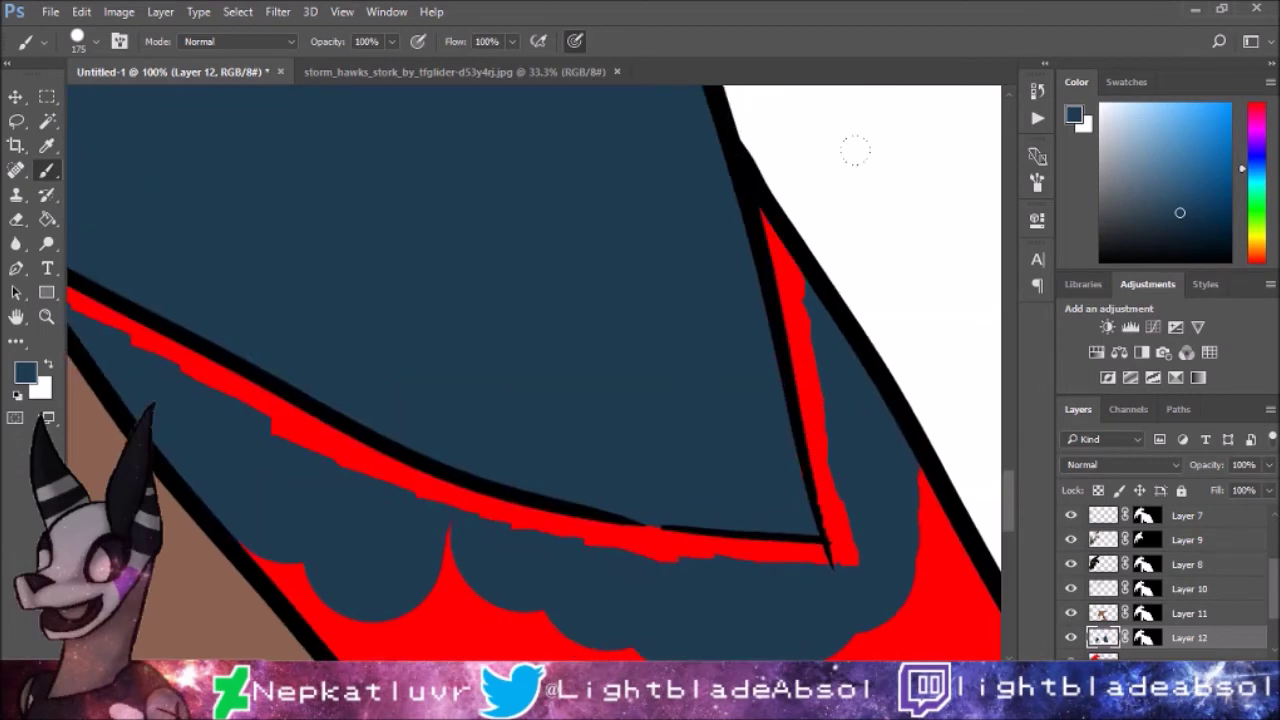
{"action": "key", "text": "ctrl+minus"}
{"action": "key", "text": "ctrl+minus"}
{"action": "key", "text": "ctrl+minus"}
{"action": "mouse_move", "coordinate": [678, 450]}
{"action": "left_mouse_down"}
{"action": "mouse_move", "coordinate": [757, 456]}
{"action": "mouse_move", "coordinate": [666, 505]}
{"action": "mouse_move", "coordinate": [771, 429]}
{"action": "left_mouse_up"}
{"action": "key", "text": "ctrl+minus"}
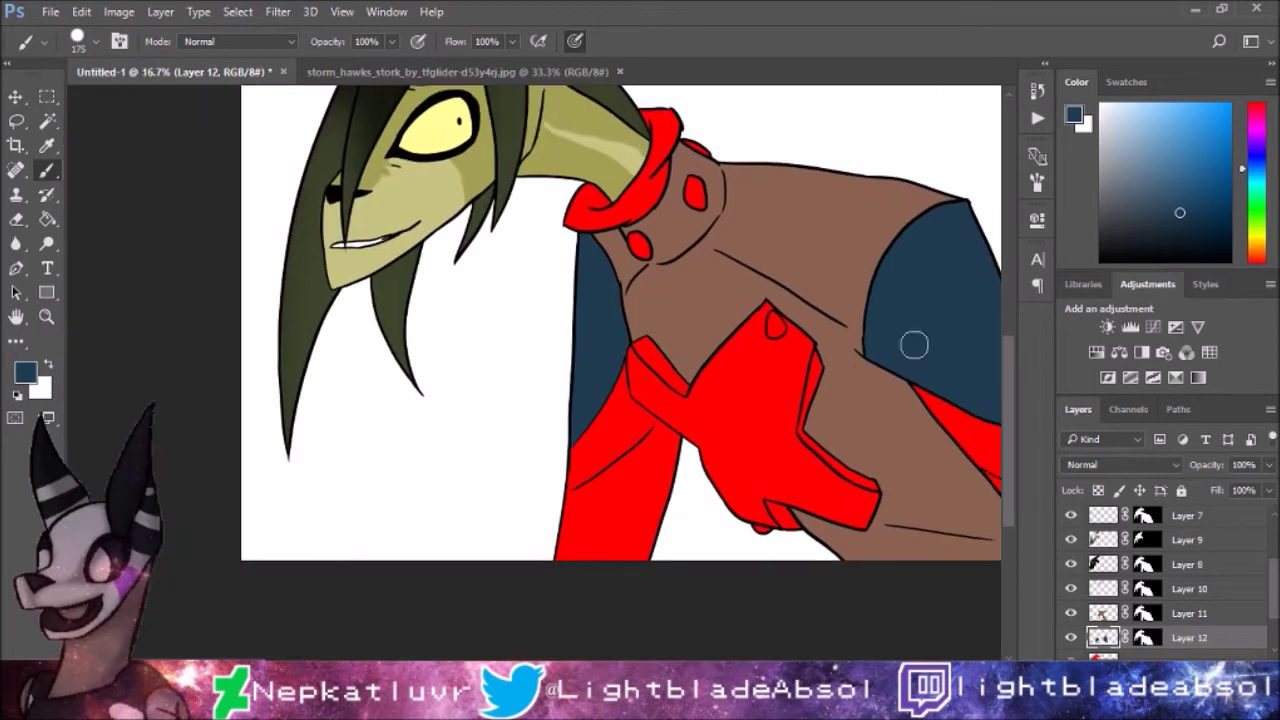
Step: Add a silhouette-masked layer beneath the blue and paint the middle sleeve sections dark brown sampled from the reference
{"action": "key", "text": "ctrl+shift+n"}
{"action": "left_click", "coordinate": [46, 148]}
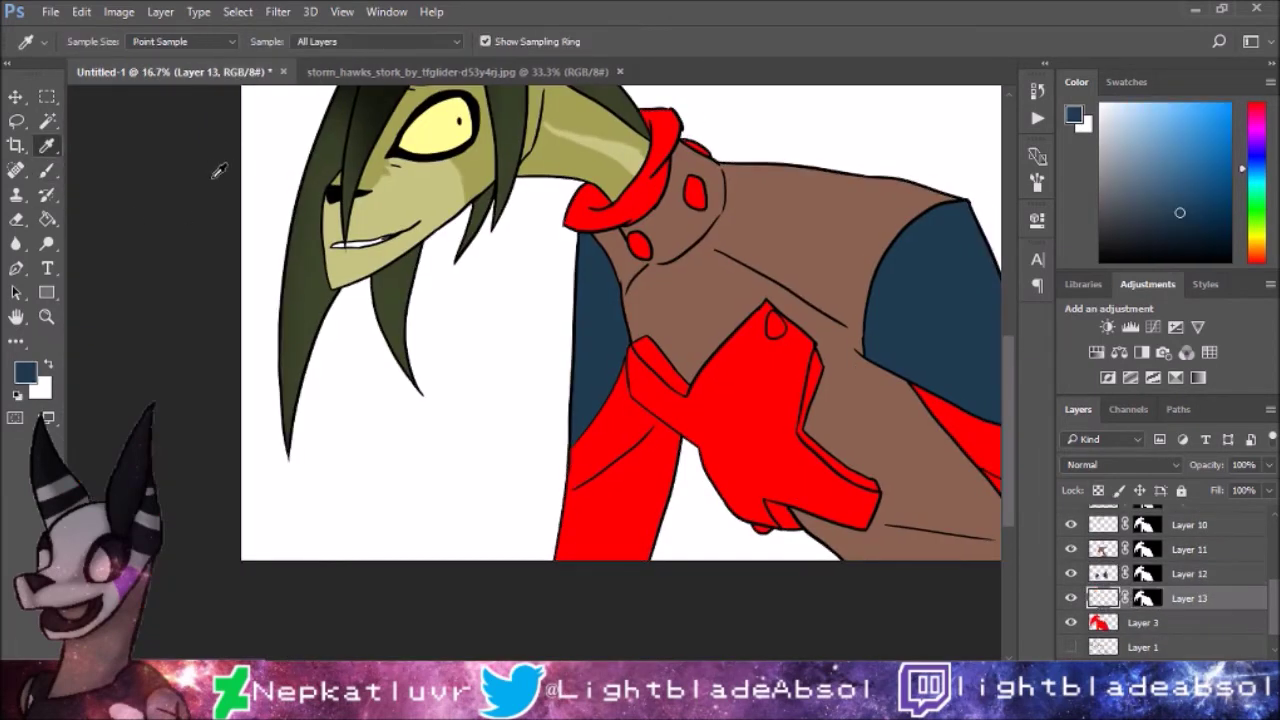
{"action": "left_click", "coordinate": [419, 72]}
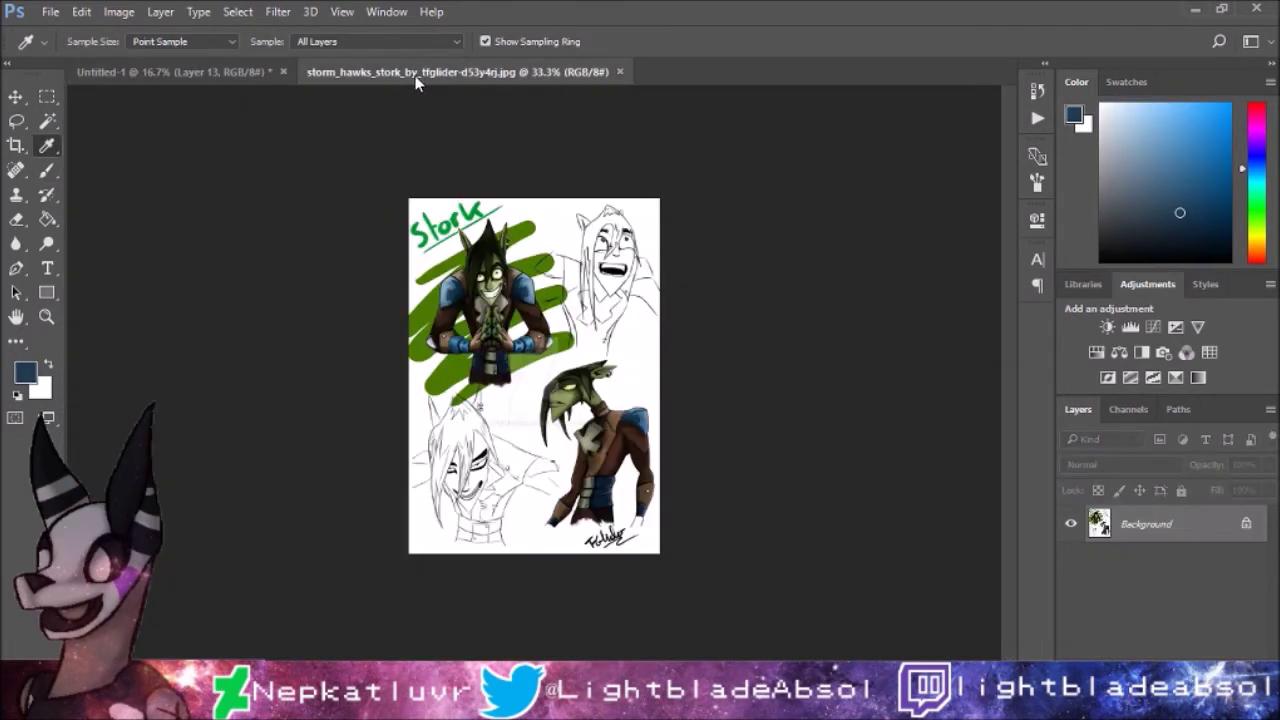
{"action": "left_click", "coordinate": [175, 72]}
{"action": "key", "text": "b"}
{"action": "mouse_move", "coordinate": [546, 434]}
{"action": "left_mouse_down"}
{"action": "mouse_move", "coordinate": [677, 414]}
{"action": "mouse_move", "coordinate": [903, 426]}
{"action": "left_mouse_up"}
{"action": "mouse_move", "coordinate": [680, 345]}
{"action": "left_mouse_down"}
{"action": "mouse_move", "coordinate": [733, 357]}
{"action": "mouse_move", "coordinate": [794, 420]}
{"action": "left_mouse_up"}
{"action": "key", "text": "ctrl+plus"}
{"action": "key", "text": "ctrl+plus"}
{"action": "key", "text": "ctrl+plus"}
{"action": "left_click_drag", "start_coordinate": [943, 163], "coordinate": [488, 404]}
Step: Erase the dark brown spill below the near sleeve's lower seam, including its corner
{"action": "scroll", "coordinate": [731, 300], "scroll_direction": "down", "scroll_amount": 5}
{"action": "scroll", "coordinate": [731, 300], "scroll_direction": "right", "scroll_amount": 5}
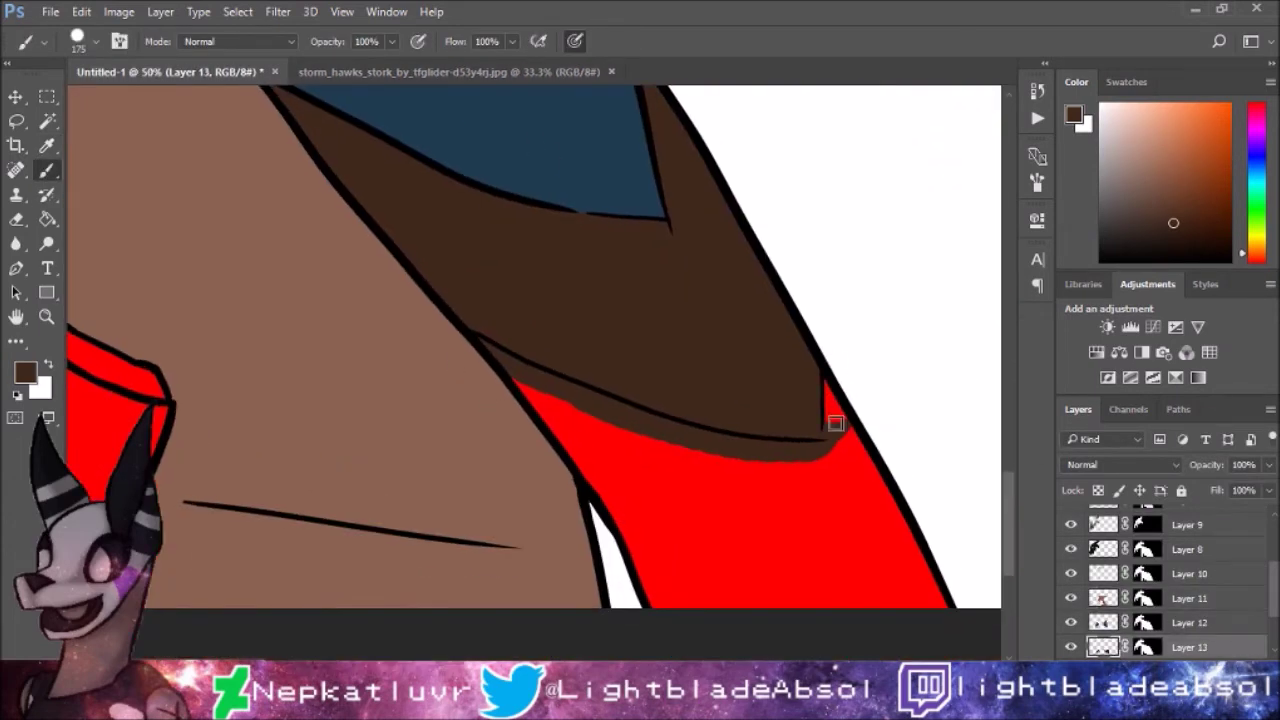
{"action": "key", "text": "ctrl+plus"}
{"action": "mouse_move", "coordinate": [471, 343]}
{"action": "left_mouse_down"}
{"action": "mouse_move", "coordinate": [493, 378]}
{"action": "mouse_move", "coordinate": [791, 494]}
{"action": "mouse_move", "coordinate": [903, 491]}
{"action": "left_mouse_up"}
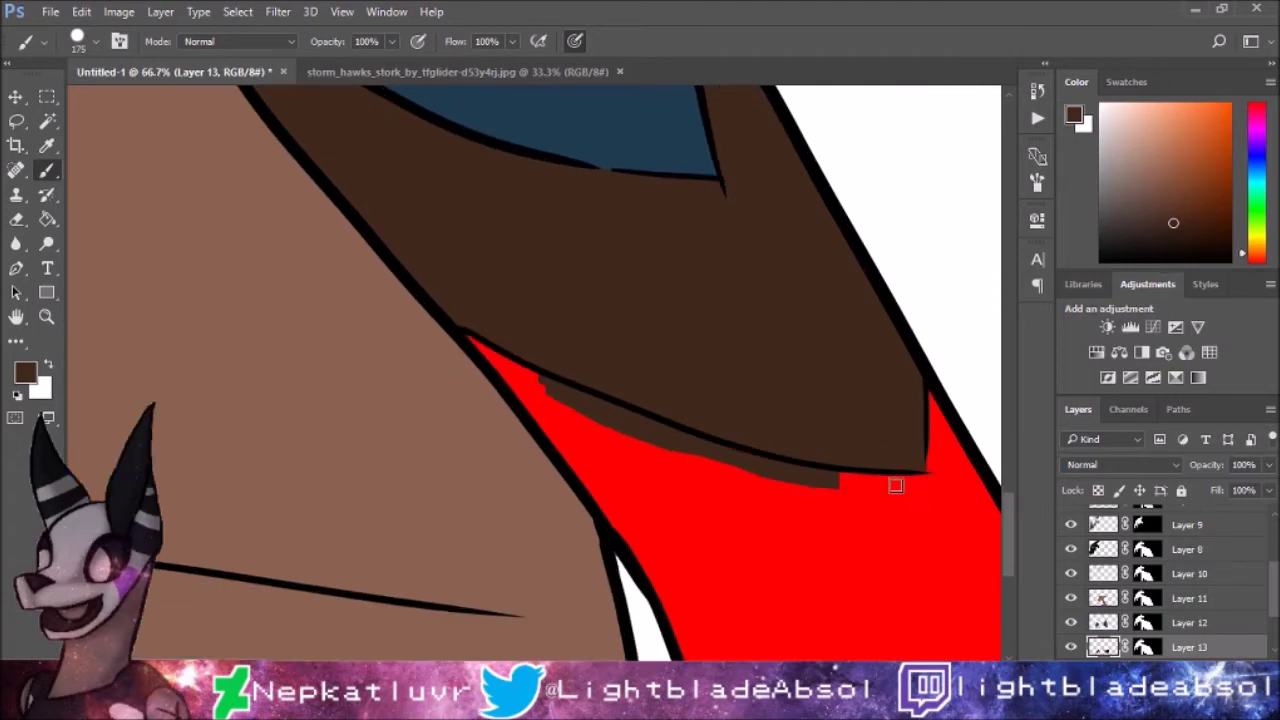
{"action": "key", "text": "ctrl+plus"}
{"action": "mouse_move", "coordinate": [571, 403]}
{"action": "left_mouse_down"}
{"action": "mouse_move", "coordinate": [814, 500]}
{"action": "mouse_move", "coordinate": [729, 523]}
{"action": "left_mouse_up"}
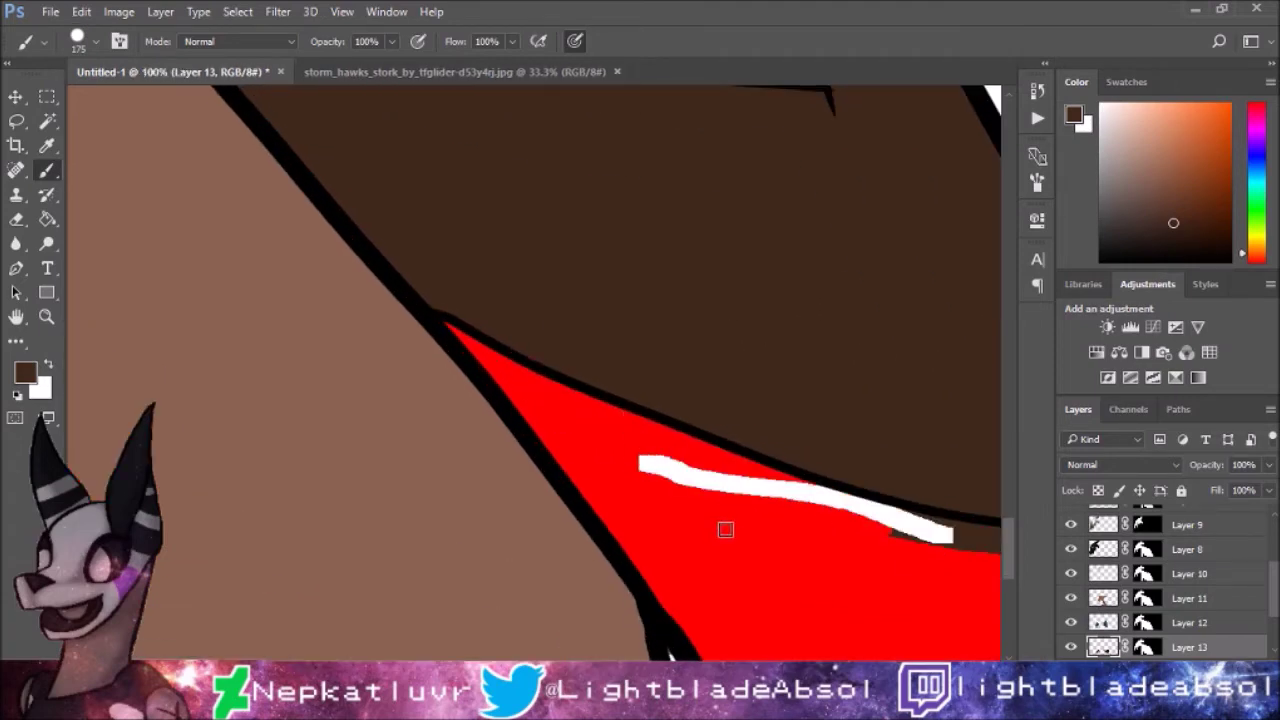
{"action": "scroll", "coordinate": [536, 431], "scroll_direction": "down", "scroll_amount": 2}
{"action": "scroll", "coordinate": [536, 431], "scroll_direction": "right", "scroll_amount": 5}
{"action": "mouse_move", "coordinate": [536, 431]}
{"action": "left_mouse_down"}
{"action": "mouse_move", "coordinate": [629, 446]}
{"action": "mouse_move", "coordinate": [508, 399]}
{"action": "mouse_move", "coordinate": [600, 420]}
{"action": "left_mouse_up"}
{"action": "scroll", "coordinate": [458, 245], "scroll_direction": "up", "scroll_amount": 1}
{"action": "scroll", "coordinate": [458, 245], "scroll_direction": "left", "scroll_amount": 5}
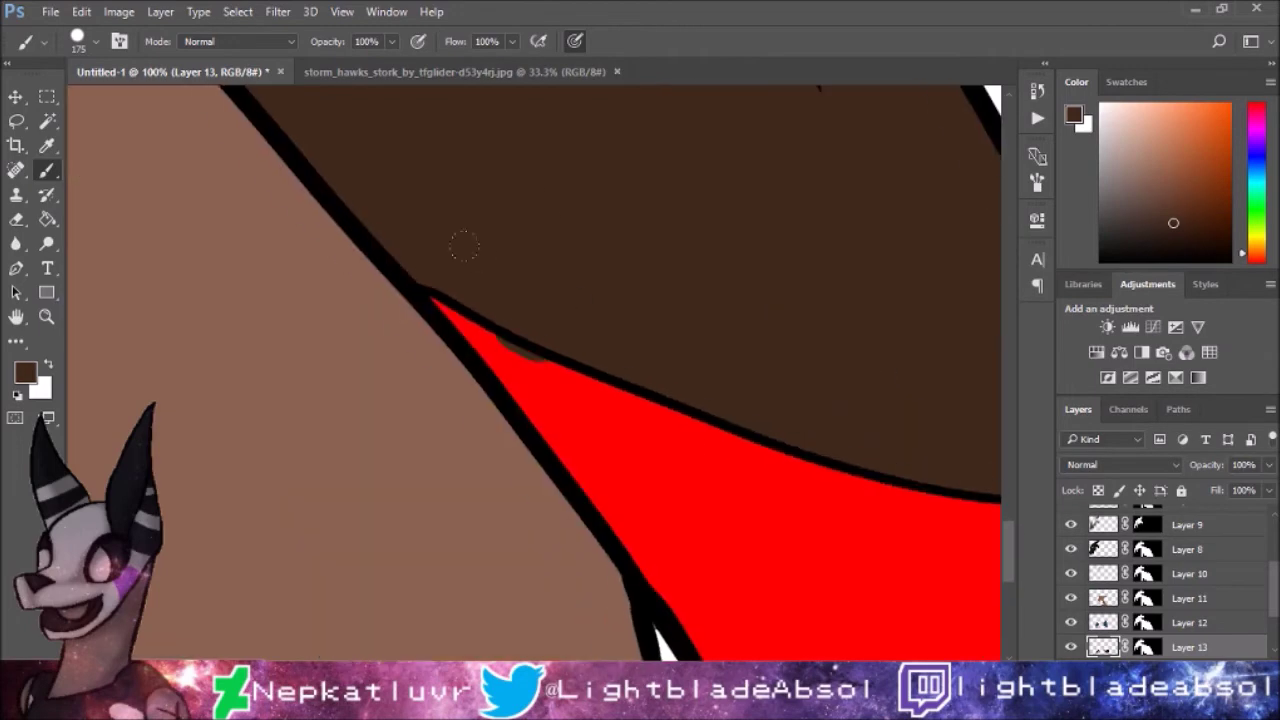
Step: Clean the dark brown edges on the far sleeve along its lower seam and beside the chest emblem
{"action": "key", "text": "ctrl+minus"}
{"action": "scroll", "coordinate": [640, 260], "scroll_direction": "left", "scroll_amount": 3}
{"action": "mouse_move", "coordinate": [490, 555]}
{"action": "left_mouse_down"}
{"action": "mouse_move", "coordinate": [840, 317]}
{"action": "mouse_move", "coordinate": [960, 200]}
{"action": "left_mouse_up"}
{"action": "key", "text": "ctrl+plus"}
{"action": "left_click_drag", "start_coordinate": [583, 421], "coordinate": [683, 195]}
{"action": "key", "text": "ctrl+minus"}
{"action": "scroll", "coordinate": [786, 280], "scroll_direction": "left", "scroll_amount": 3}
{"action": "mouse_move", "coordinate": [786, 280]}
{"action": "left_mouse_down"}
{"action": "mouse_move", "coordinate": [654, 434]}
{"action": "mouse_move", "coordinate": [783, 341]}
{"action": "mouse_move", "coordinate": [720, 171]}
{"action": "mouse_move", "coordinate": [749, 263]}
{"action": "mouse_move", "coordinate": [695, 200]}
{"action": "left_mouse_up"}
{"action": "key", "text": "ctrl+plus"}
{"action": "mouse_move", "coordinate": [697, 274]}
{"action": "left_mouse_down"}
{"action": "mouse_move", "coordinate": [651, 209]}
{"action": "mouse_move", "coordinate": [738, 277]}
{"action": "left_mouse_up"}
{"action": "key", "text": "ctrl+minus"}
{"action": "key", "text": "ctrl+minus"}
{"action": "key", "text": "ctrl+minus"}
{"action": "key", "text": "ctrl+minus"}
Step: Add a silhouette-masked layer beneath the dark brown, try a maroon stroke on the far lower sleeve, and undo the stroke
{"action": "key", "text": "i"}
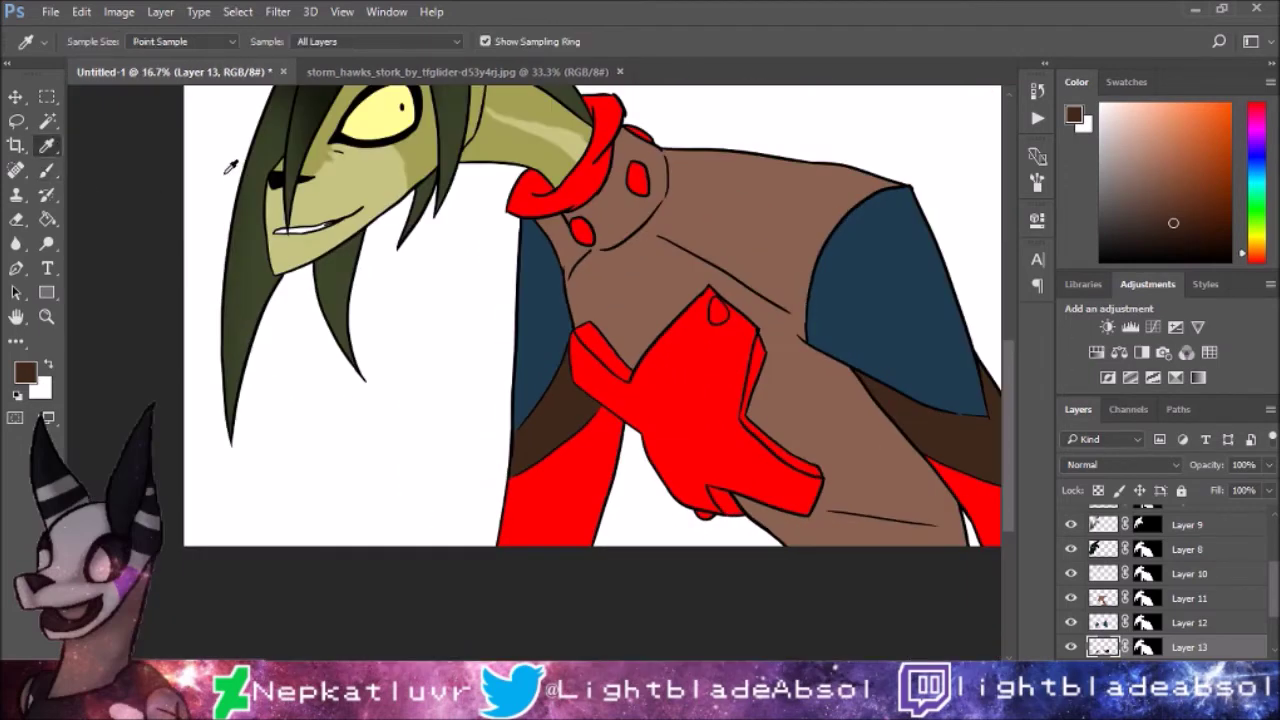
{"action": "key", "text": "b"}
{"action": "key", "text": "ctrl+shift+alt+n"}
{"action": "mouse_move", "coordinate": [522, 478]}
{"action": "left_mouse_down"}
{"action": "mouse_move", "coordinate": [580, 480]}
{"action": "mouse_move", "coordinate": [571, 443]}
{"action": "left_mouse_up"}
{"action": "left_click", "coordinate": [452, 73]}
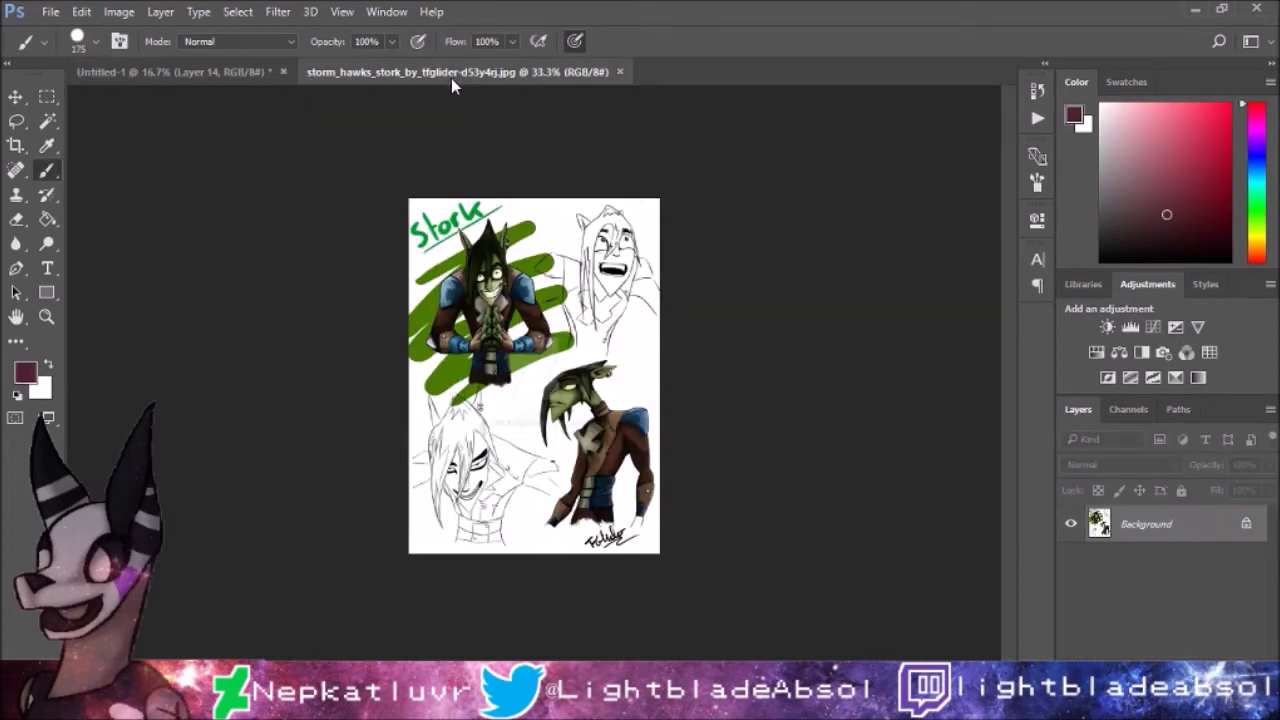
{"action": "left_click", "coordinate": [193, 78]}
{"action": "key", "text": "ctrl+z"}
Step: Sample a colour from the reference, shift it to dark red, and paint the lower sleeves and the neck scarf with it
{"action": "key", "text": "i"}
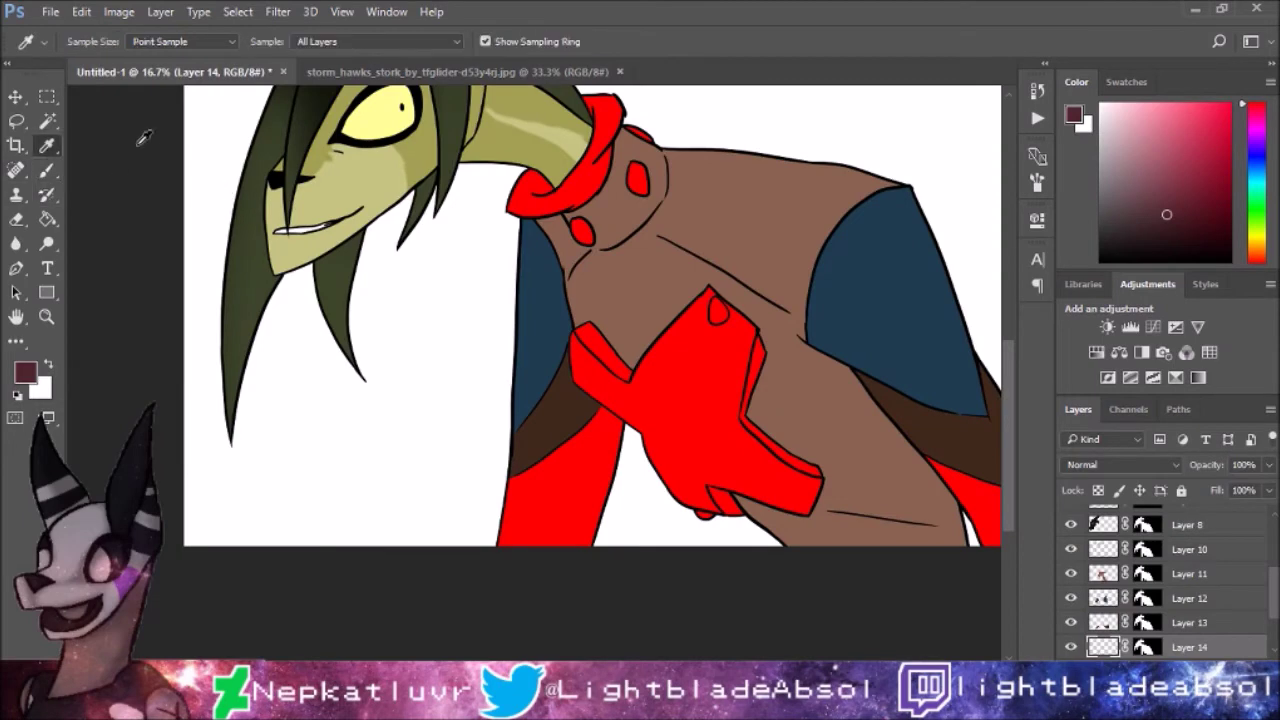
{"action": "left_click", "coordinate": [146, 141]}
{"action": "key", "text": "ctrl+Tab"}
{"action": "left_click", "coordinate": [553, 292]}
{"action": "left_click", "coordinate": [1250, 260]}
{"action": "left_click", "coordinate": [1225, 207]}
{"action": "key", "text": "ctrl+Tab"}
{"action": "key", "text": "b"}
{"action": "mouse_move", "coordinate": [535, 445]}
{"action": "left_mouse_down"}
{"action": "mouse_move", "coordinate": [606, 510]}
{"action": "mouse_move", "coordinate": [600, 425]}
{"action": "left_mouse_up"}
{"action": "mouse_move", "coordinate": [525, 175]}
{"action": "left_mouse_down"}
{"action": "mouse_move", "coordinate": [600, 177]}
{"action": "mouse_move", "coordinate": [590, 85]}
{"action": "left_mouse_up"}
{"action": "left_click_drag", "start_coordinate": [817, 334], "coordinate": [544, 289]}
{"action": "mouse_move", "coordinate": [647, 403]}
{"action": "left_mouse_down"}
{"action": "mouse_move", "coordinate": [738, 511]}
{"action": "mouse_move", "coordinate": [787, 392]}
{"action": "mouse_move", "coordinate": [806, 437]}
{"action": "left_mouse_up"}
Step: Clear the dark red spill from the chest emblem's lower edge beside the far sleeve
{"action": "key", "text": "ctrl+plus"}
{"action": "key", "text": "ctrl+plus"}
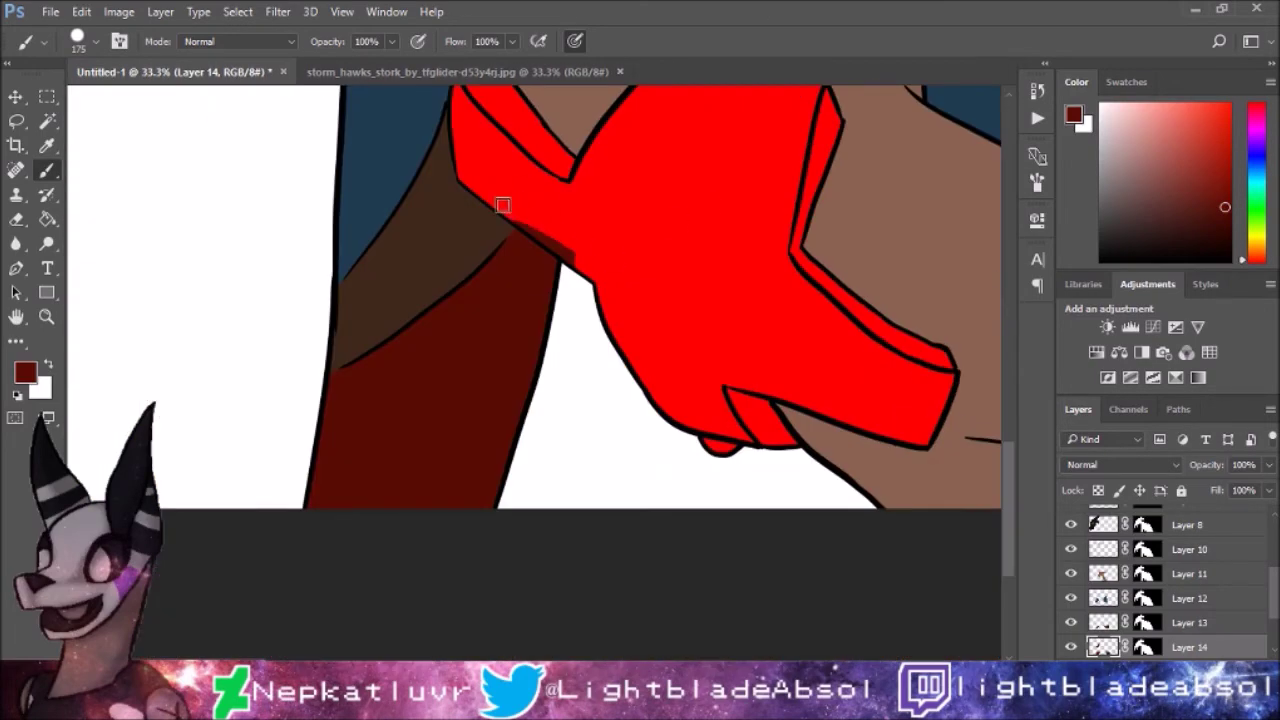
{"action": "key", "text": "ctrl+plus"}
{"action": "key", "text": "ctrl+plus"}
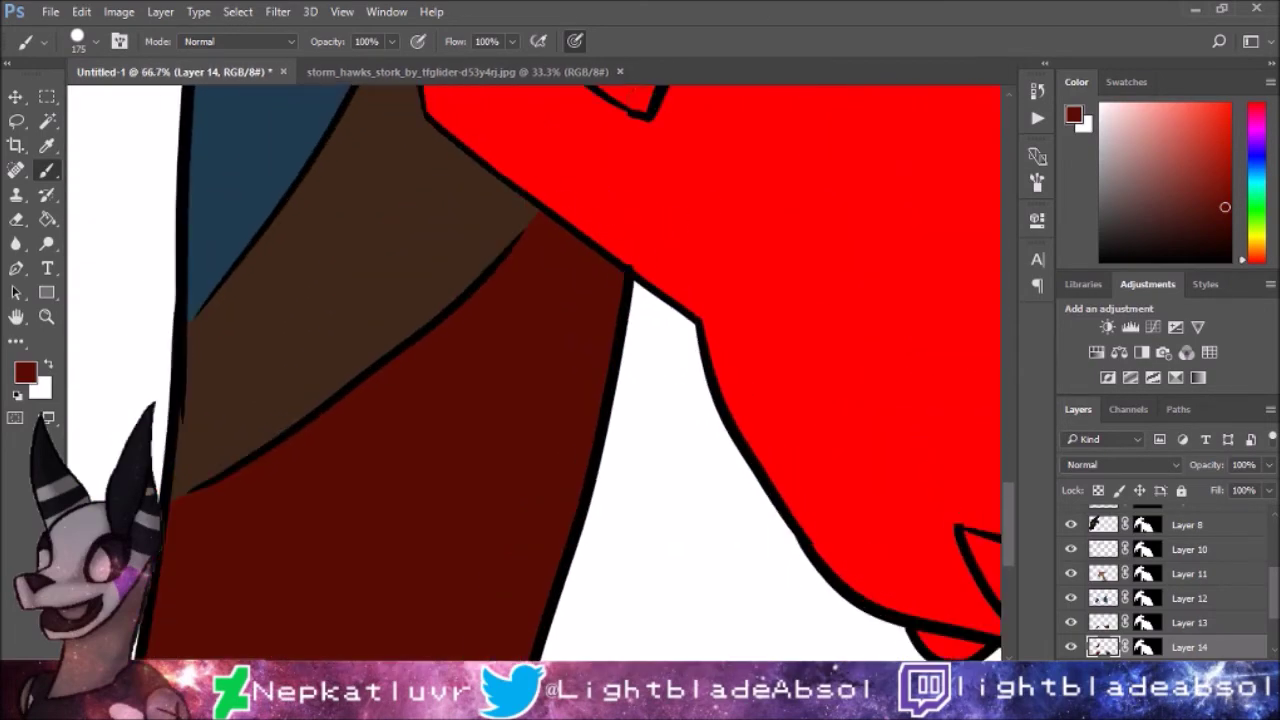
{"action": "key", "text": "ctrl+minus"}
{"action": "key", "text": "ctrl+minus"}
{"action": "key", "text": "ctrl+minus"}
{"action": "key", "text": "ctrl+minus"}
{"action": "key", "text": "ctrl+minus"}
Step: Add a silhouette-masked layer beneath the dark red and paint the collar buttons and chest emblem light grey
{"action": "key", "text": "ctrl+j"}
{"action": "key", "text": "d"}
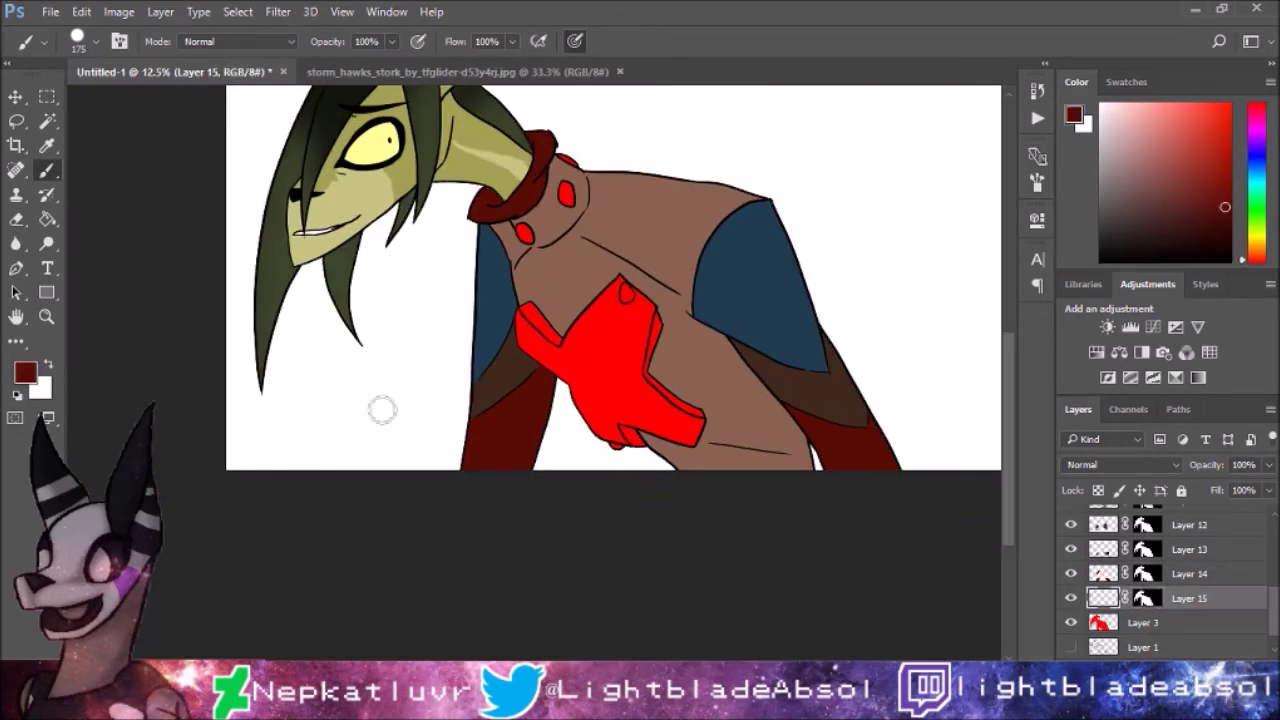
{"action": "left_click", "coordinate": [1103, 598]}
{"action": "left_click", "coordinate": [47, 145]}
{"action": "left_click", "coordinate": [172, 153]}
{"action": "left_click", "coordinate": [47, 170]}
{"action": "mouse_move", "coordinate": [566, 193]}
{"action": "left_mouse_down"}
{"action": "mouse_move", "coordinate": [594, 171]}
{"action": "mouse_move", "coordinate": [571, 434]}
{"action": "mouse_move", "coordinate": [600, 423]}
{"action": "mouse_move", "coordinate": [700, 440]}
{"action": "left_mouse_up"}
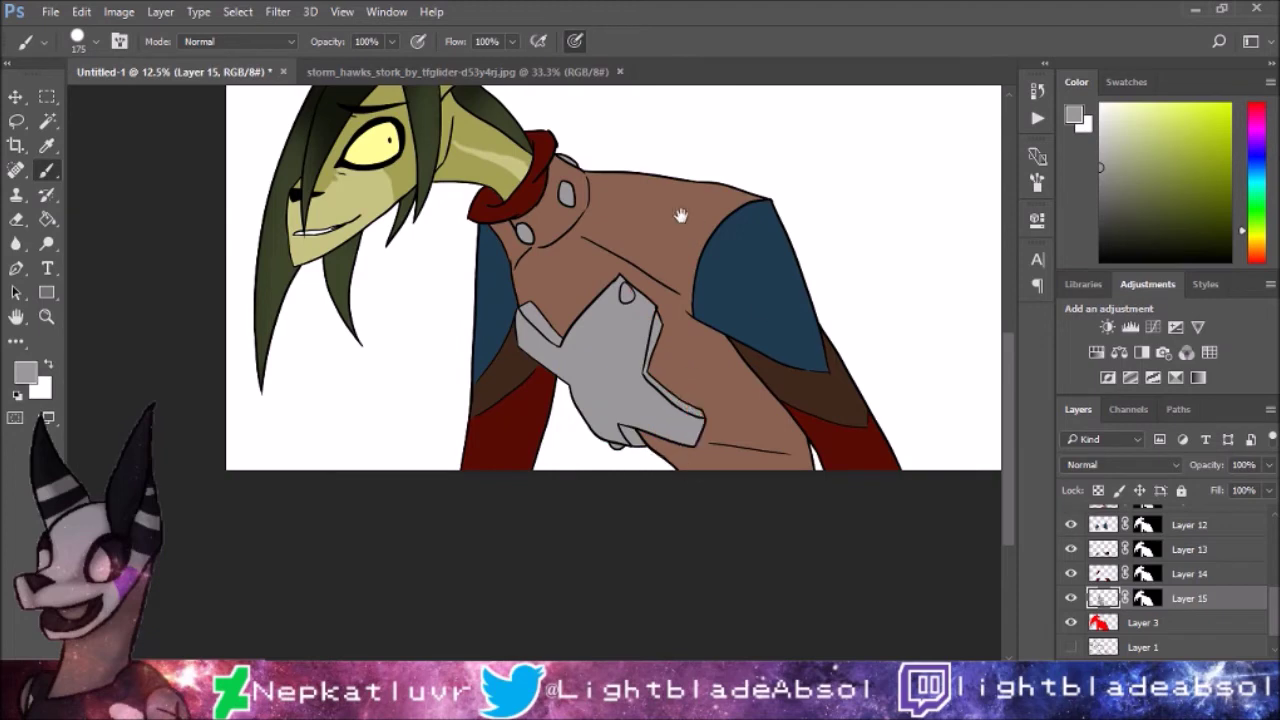
Step: Move Layer 10 beneath Layer 14 and add an empty layer directly above it
{"action": "left_click_drag", "start_coordinate": [694, 226], "coordinate": [792, 395]}
{"action": "left_click_drag", "start_coordinate": [1097, 512], "coordinate": [1245, 628]}
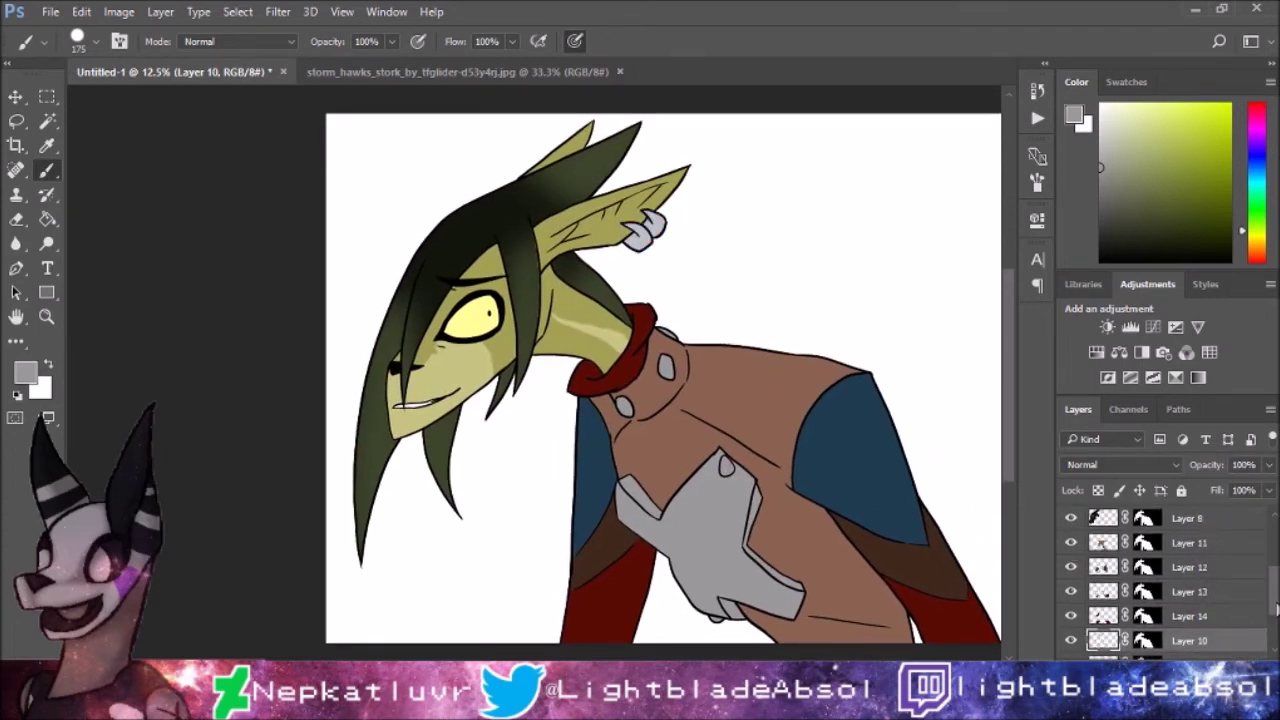
{"action": "scroll", "coordinate": [1276, 608], "scroll_direction": "down", "scroll_amount": 2}
{"action": "key", "text": "ctrl+shift+alt+n"}
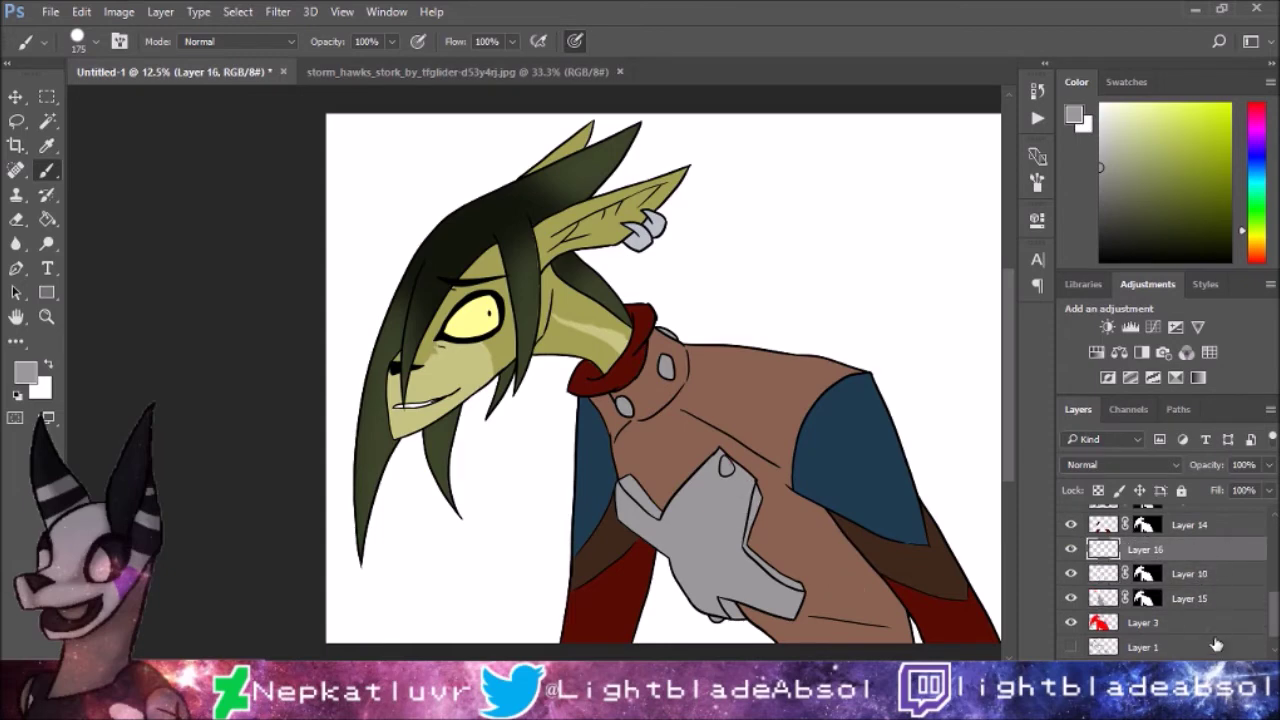
{"action": "left_click_drag", "start_coordinate": [1146, 573], "coordinate": [1146, 549]}
{"action": "left_click", "coordinate": [1103, 549]}
{"action": "left_click", "coordinate": [1146, 549]}
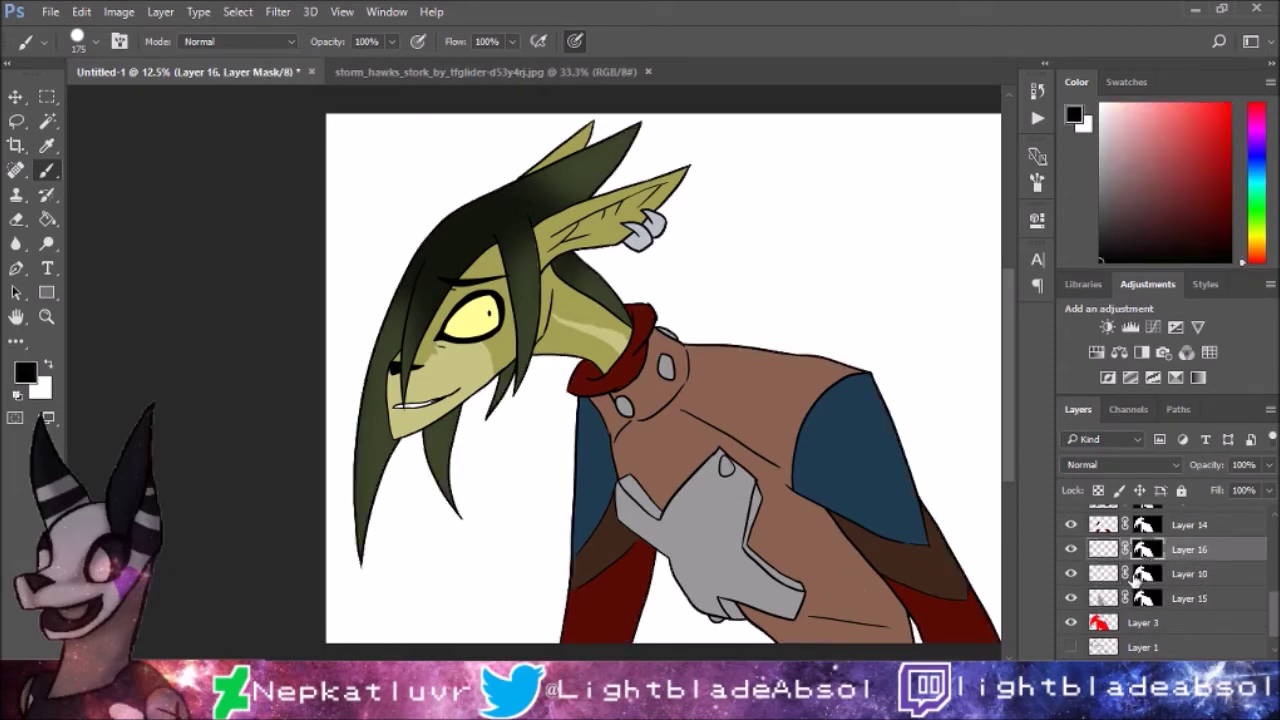
{"action": "key", "text": "ctrl+z"}
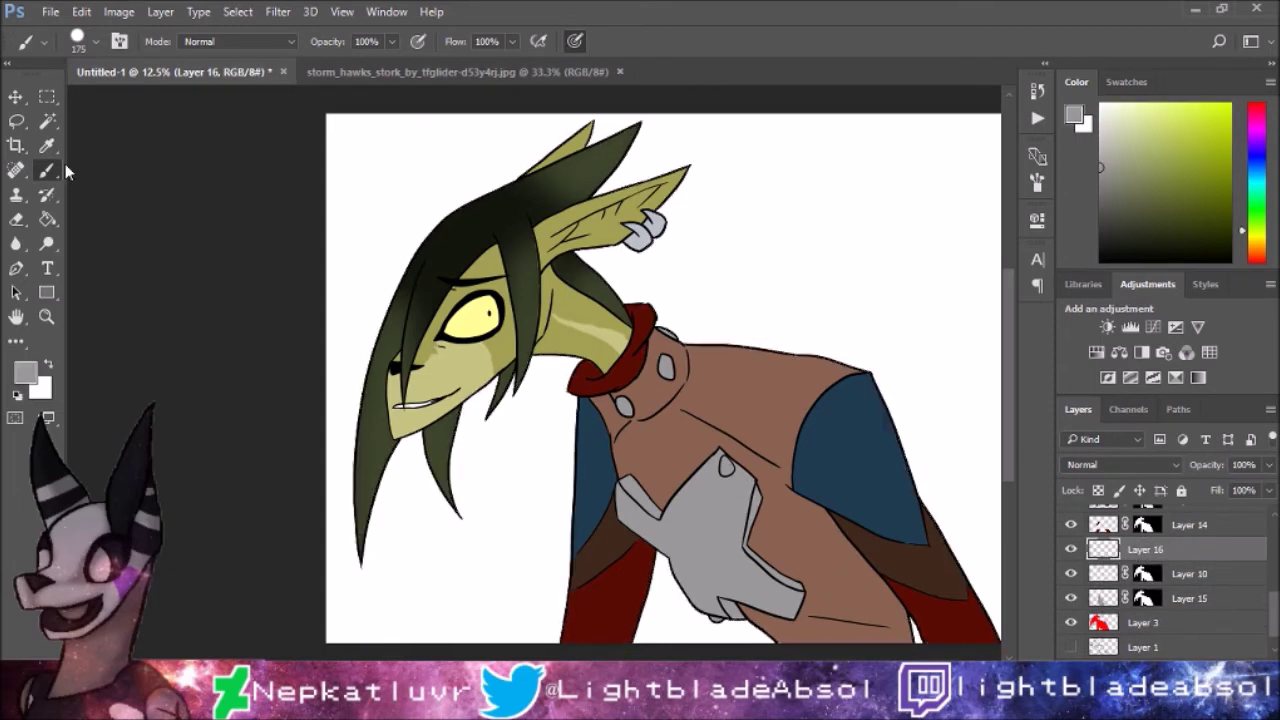
Step: Paint white highlights on the earrings and diagonally across the chest emblem, and soften them with a blur filter
{"action": "key", "text": "x"}
{"action": "mouse_move", "coordinate": [622, 485]}
{"action": "left_mouse_down"}
{"action": "mouse_move", "coordinate": [728, 596]}
{"action": "mouse_move", "coordinate": [788, 595]}
{"action": "left_mouse_up"}
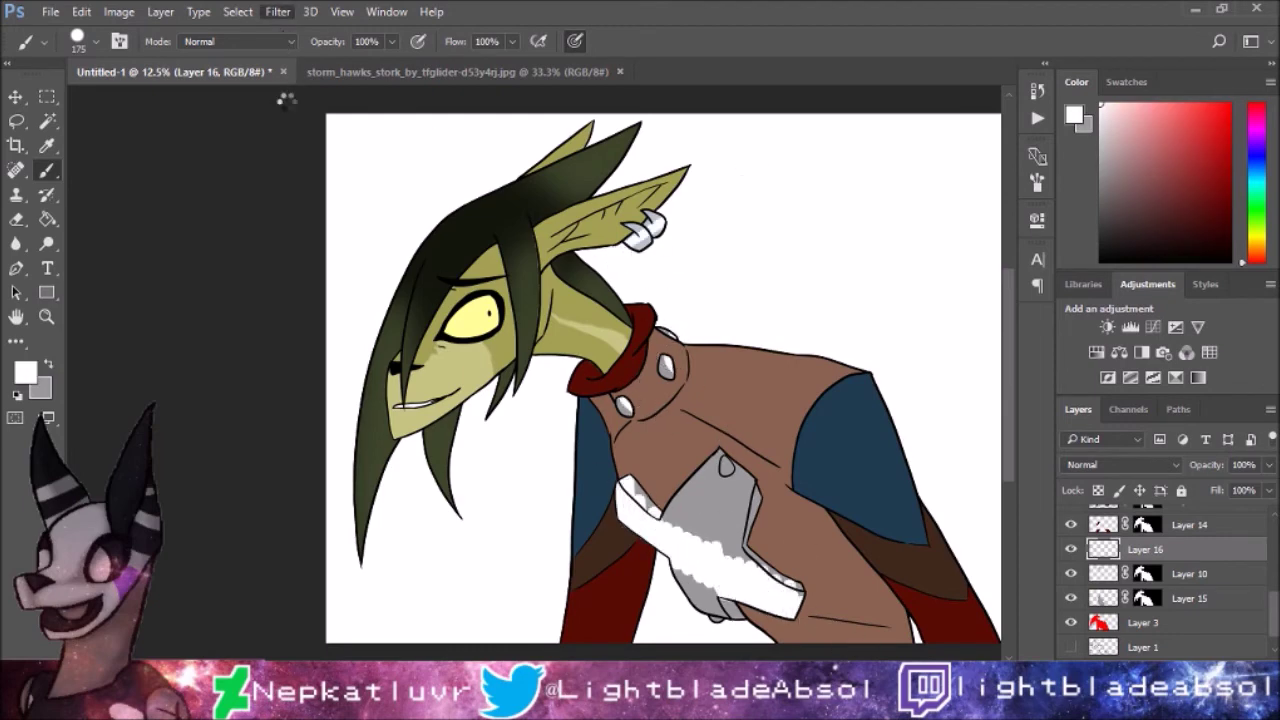
{"action": "key", "text": "ctrl+z"}
{"action": "key", "text": "ctrl+z"}
Step: Lasso the earring highlight, scale it to about 57.5%, and copy the silhouette mask onto the highlight layer
{"action": "key", "text": "l"}
{"action": "left_click_drag", "start_coordinate": [580, 140], "coordinate": [576, 300]}
{"action": "key", "text": "v"}
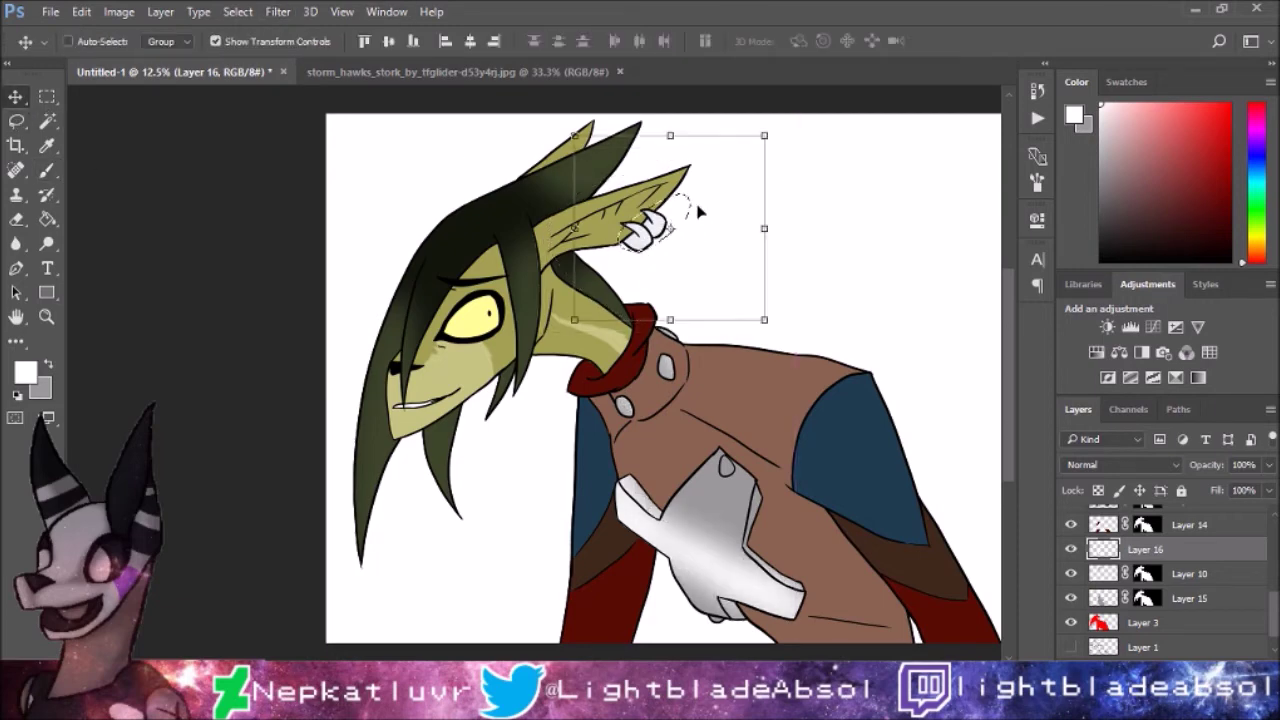
{"action": "left_click_drag", "start_coordinate": [764, 135], "coordinate": [693, 263]}
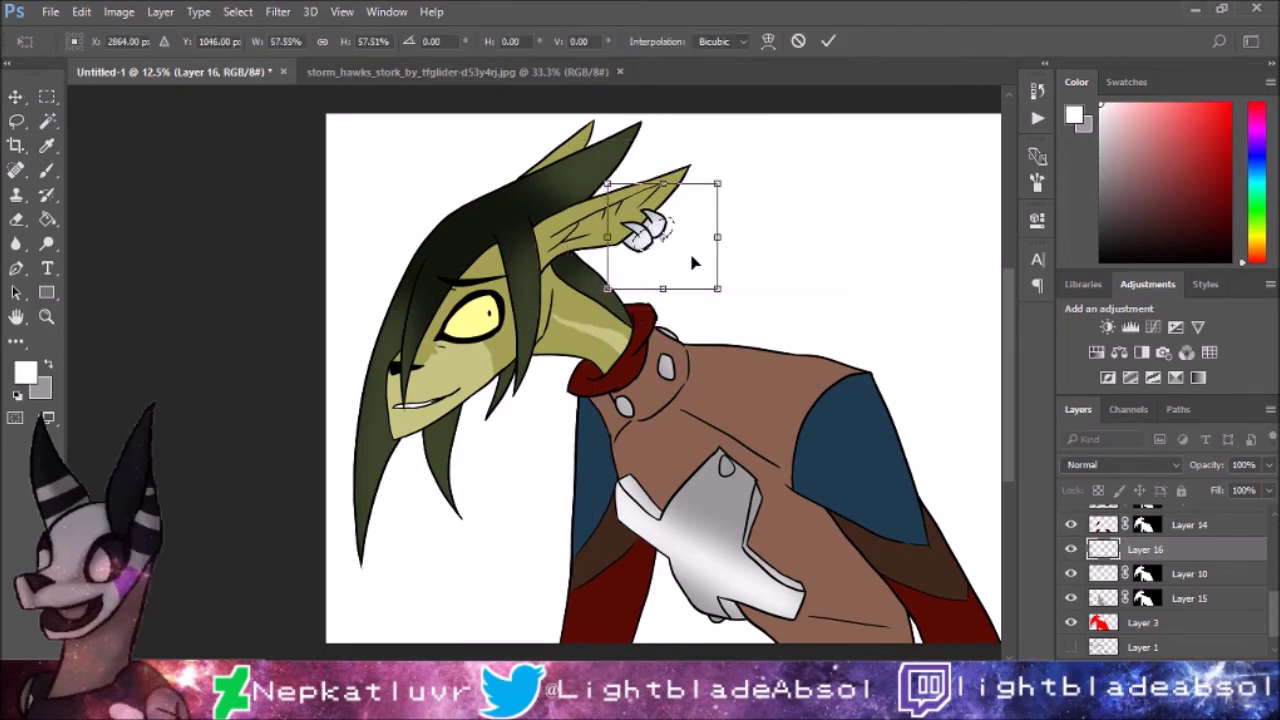
{"action": "key", "text": "Return"}
{"action": "key", "text": "b"}
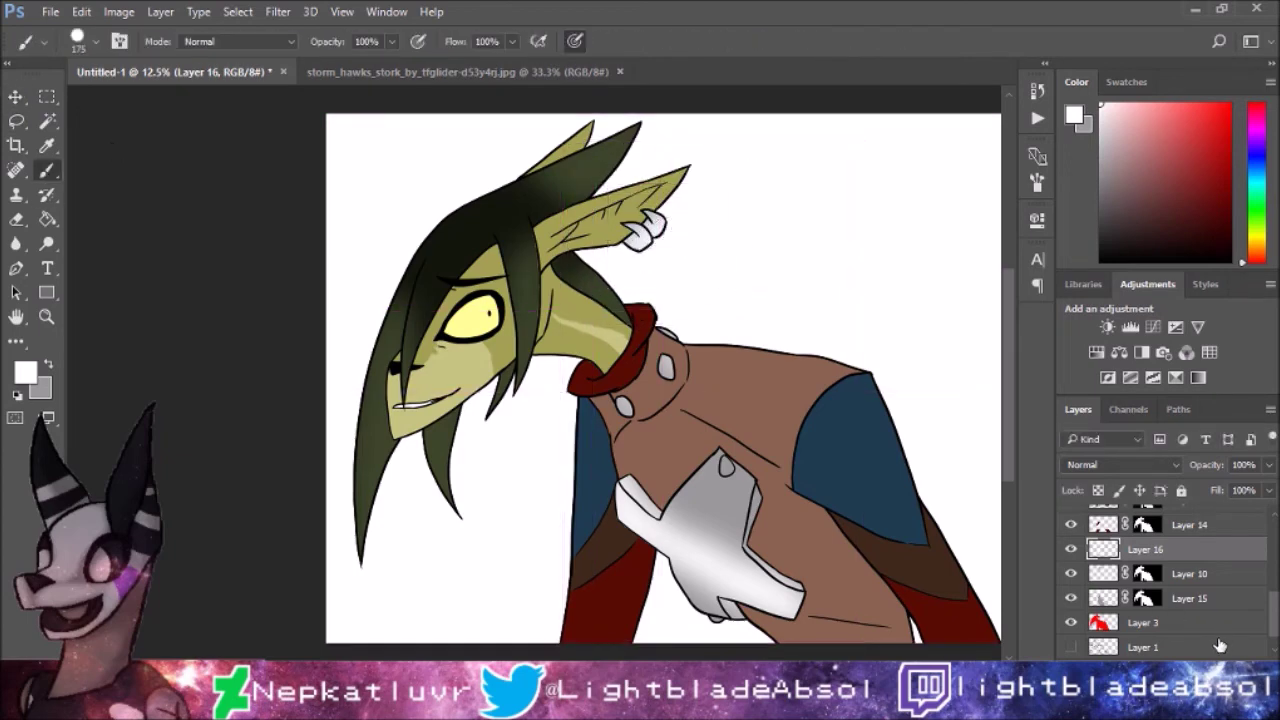
{"action": "left_click", "coordinate": [1130, 668]}
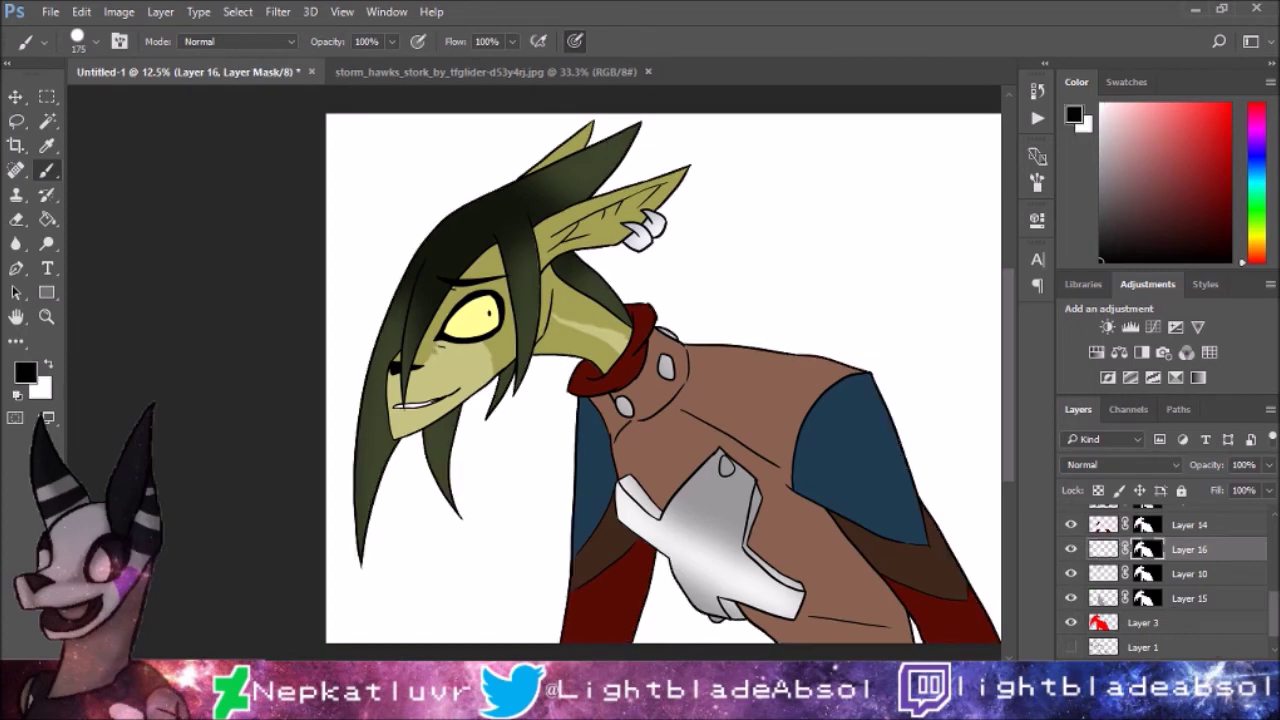
Step: Open characters-stork.jpg and the Stork ears picture as extra references, and return to the drawing
{"action": "key", "text": "ctrl+minus"}
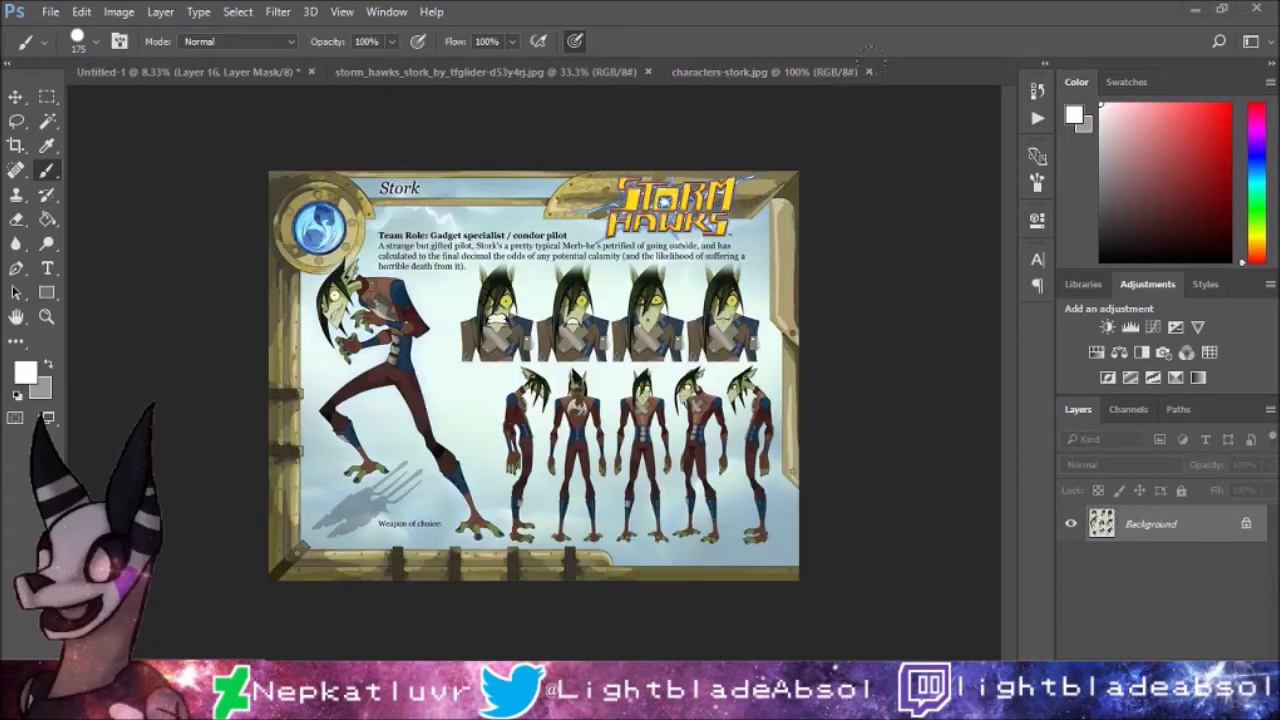
{"action": "left_click", "coordinate": [128, 78]}
{"action": "key", "text": "ctrl+plus"}
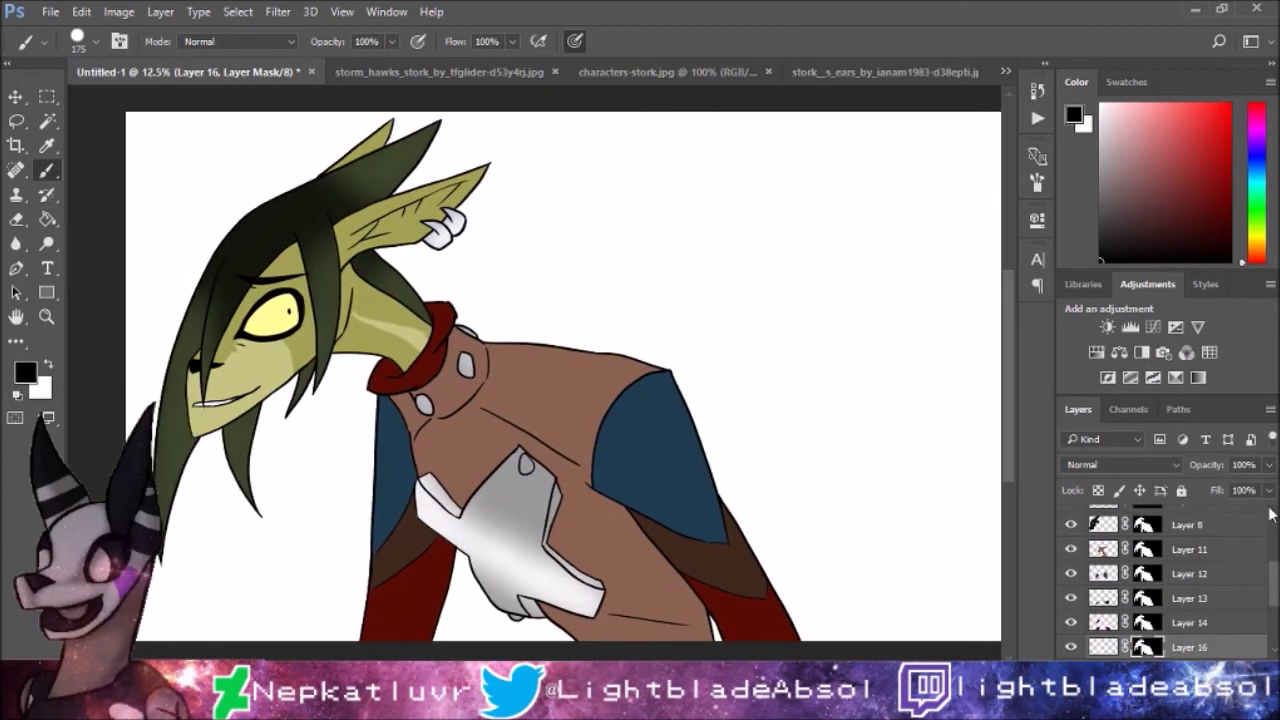
Step: Add a layer above the line art and paint a small white highlight beside the pupil with a size 60 brush
{"action": "scroll", "coordinate": [1273, 645], "scroll_direction": "down", "scroll_amount": 2}
{"action": "scroll", "coordinate": [1273, 645], "scroll_direction": "up", "scroll_amount": 5}
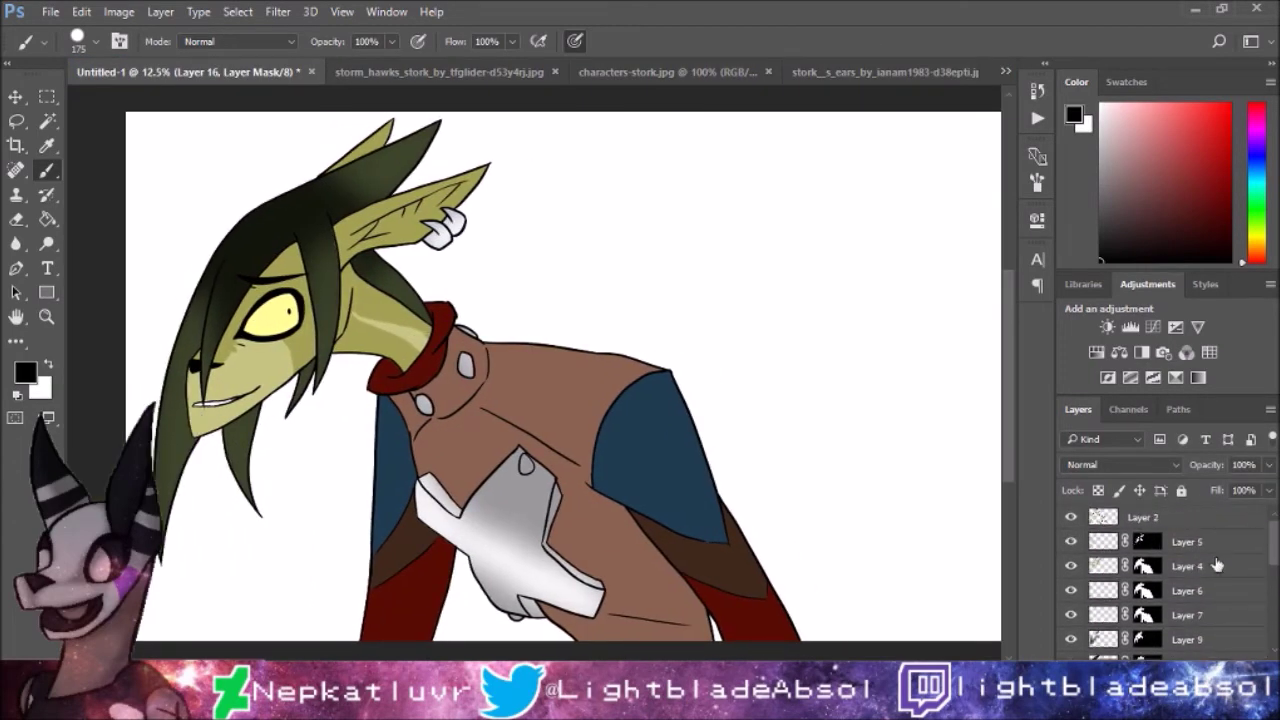
{"action": "left_click", "coordinate": [1207, 520]}
{"action": "key", "text": "ctrl+shift+alt+n"}
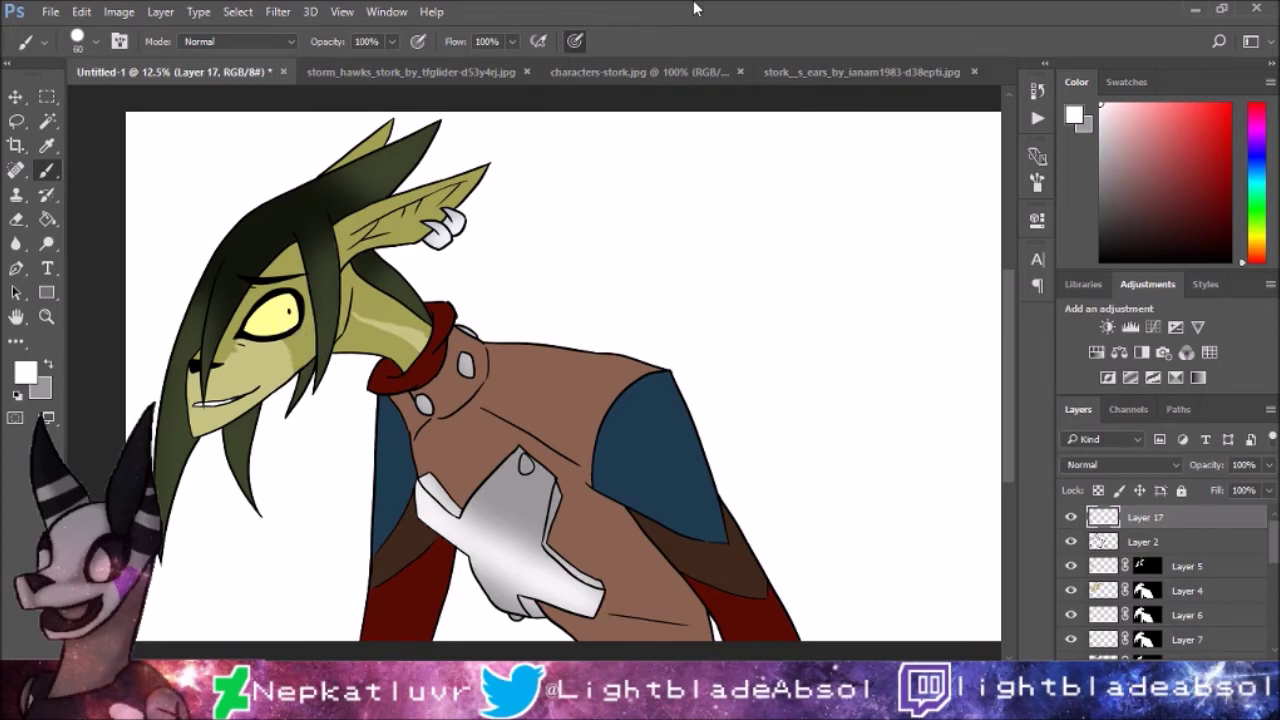
{"action": "key", "text": "ctrl+plus"}
{"action": "key", "text": "ctrl+plus"}
{"action": "key", "text": "ctrl+plus"}
{"action": "key", "text": "ctrl+plus"}
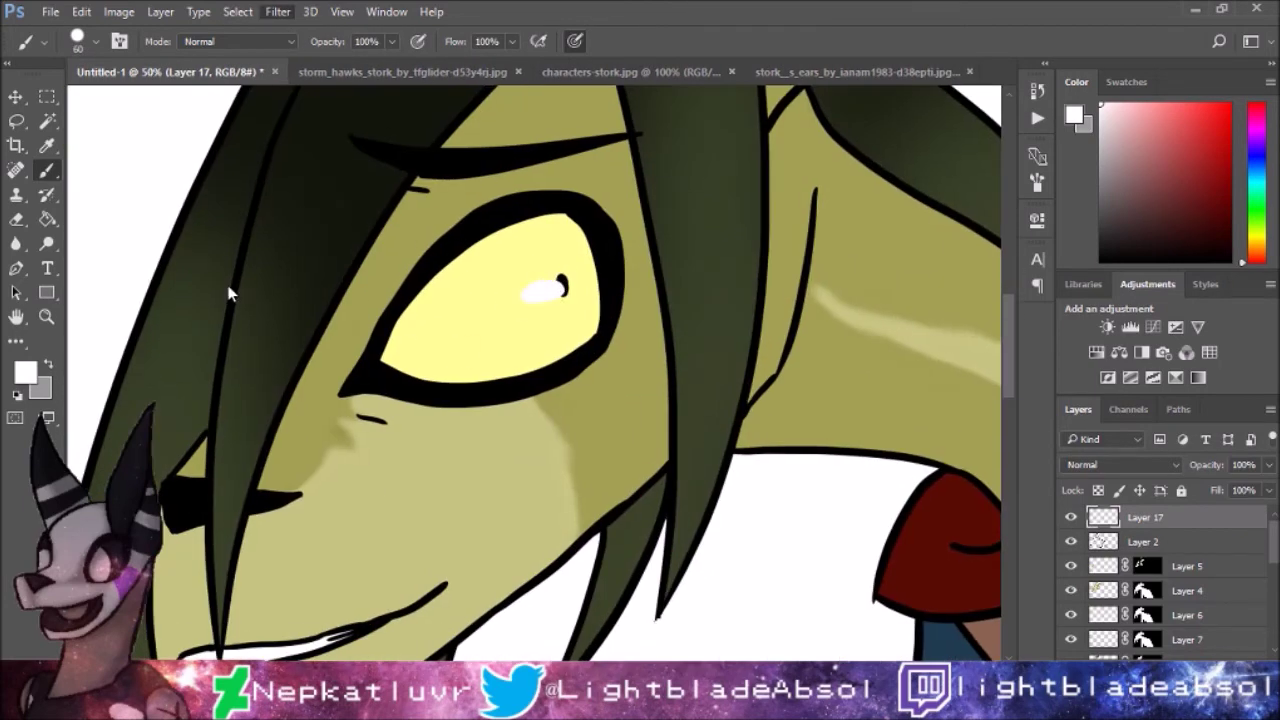
{"action": "key", "text": "ctrl+minus"}
{"action": "key", "text": "ctrl+minus"}
{"action": "key", "text": "ctrl+minus"}
{"action": "key", "text": "ctrl+minus"}
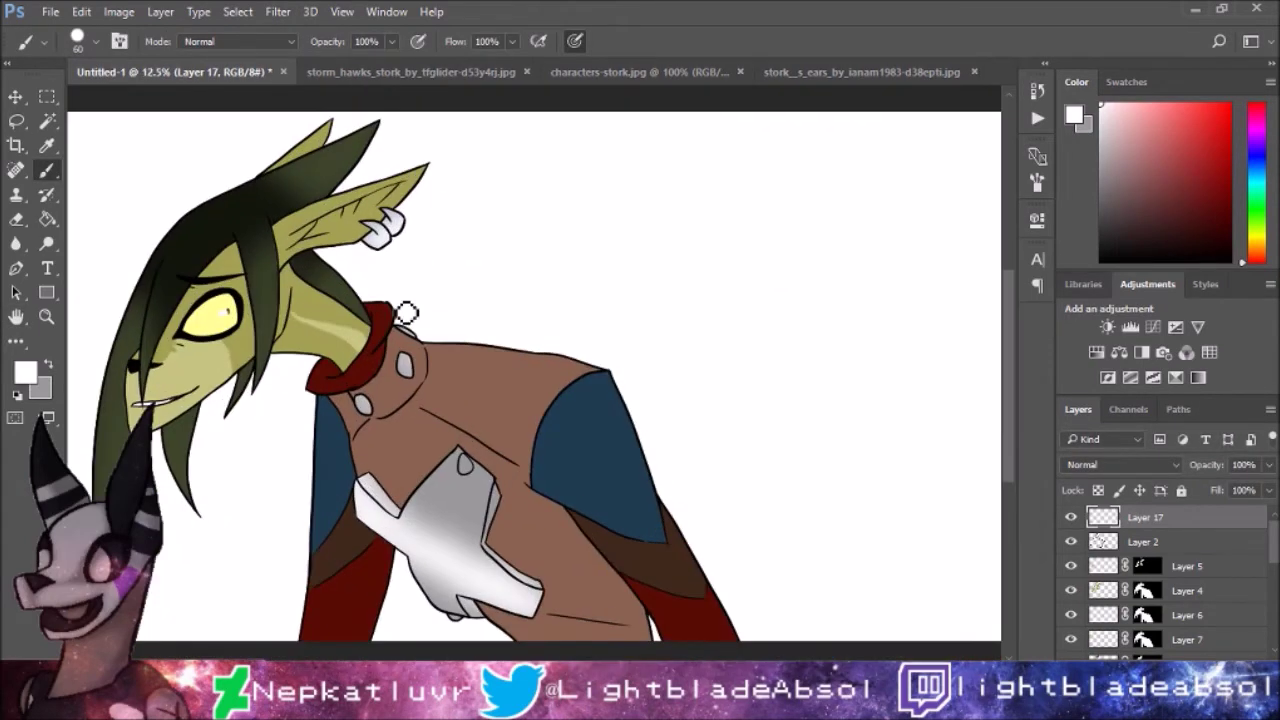
Step: Add an empty layer between the eye highlight and the line art, and reset the colours to black and white
{"action": "scroll", "coordinate": [406, 313], "scroll_direction": "left", "scroll_amount": 1}
{"action": "key", "text": "alt+bracketleft"}
{"action": "key", "text": "ctrl+shift+alt+n"}
{"action": "key", "text": "d"}
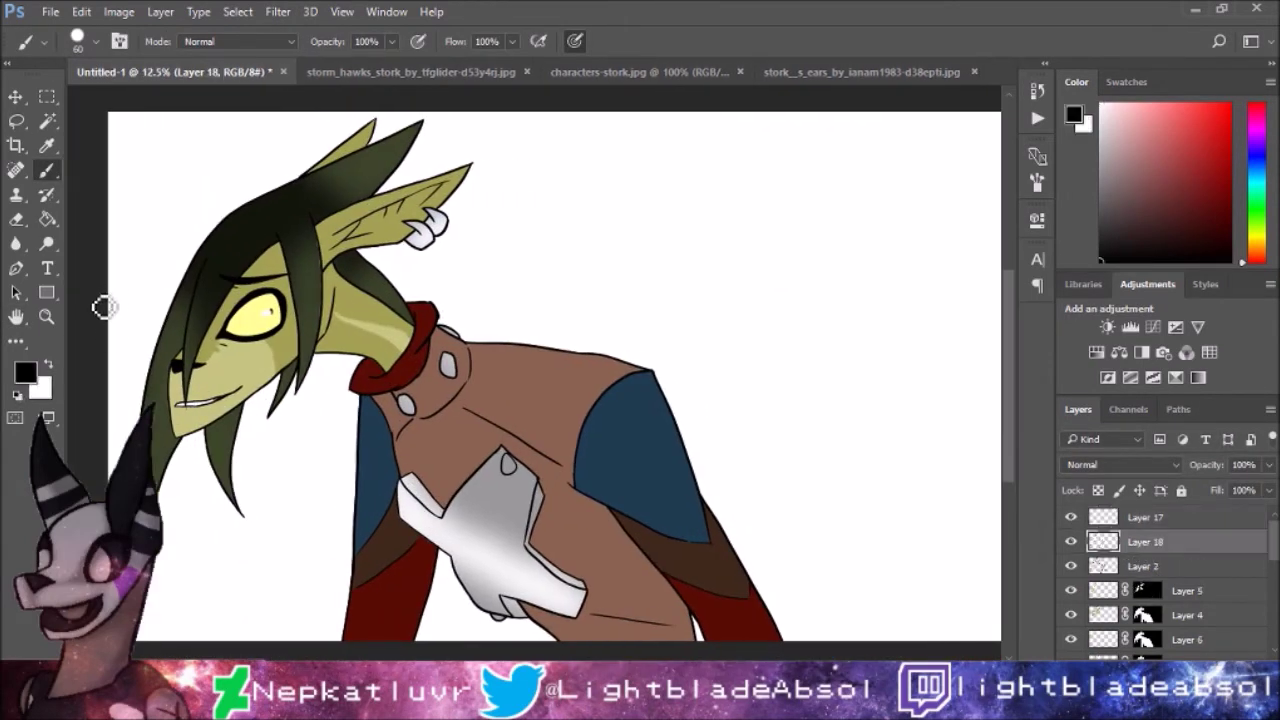
Step: Nudge the white highlight slightly within the eye on Layer 17, and make Layer 18 active for the brush
{"action": "key", "text": "alt+bracketright"}
{"action": "key", "text": "v"}
{"action": "key", "text": "ctrl+plus"}
{"action": "key", "text": "ctrl+plus"}
{"action": "key", "text": "ctrl+plus"}
{"action": "key", "text": "ctrl+plus"}
{"action": "key", "text": "ctrl+plus"}
{"action": "left_click_drag", "start_coordinate": [403, 307], "coordinate": [398, 316]}
{"action": "key", "text": "ctrl+minus"}
{"action": "key", "text": "ctrl+minus"}
{"action": "key", "text": "ctrl+minus"}
{"action": "key", "text": "ctrl+minus"}
{"action": "key", "text": "ctrl+minus"}
{"action": "key", "text": "b"}
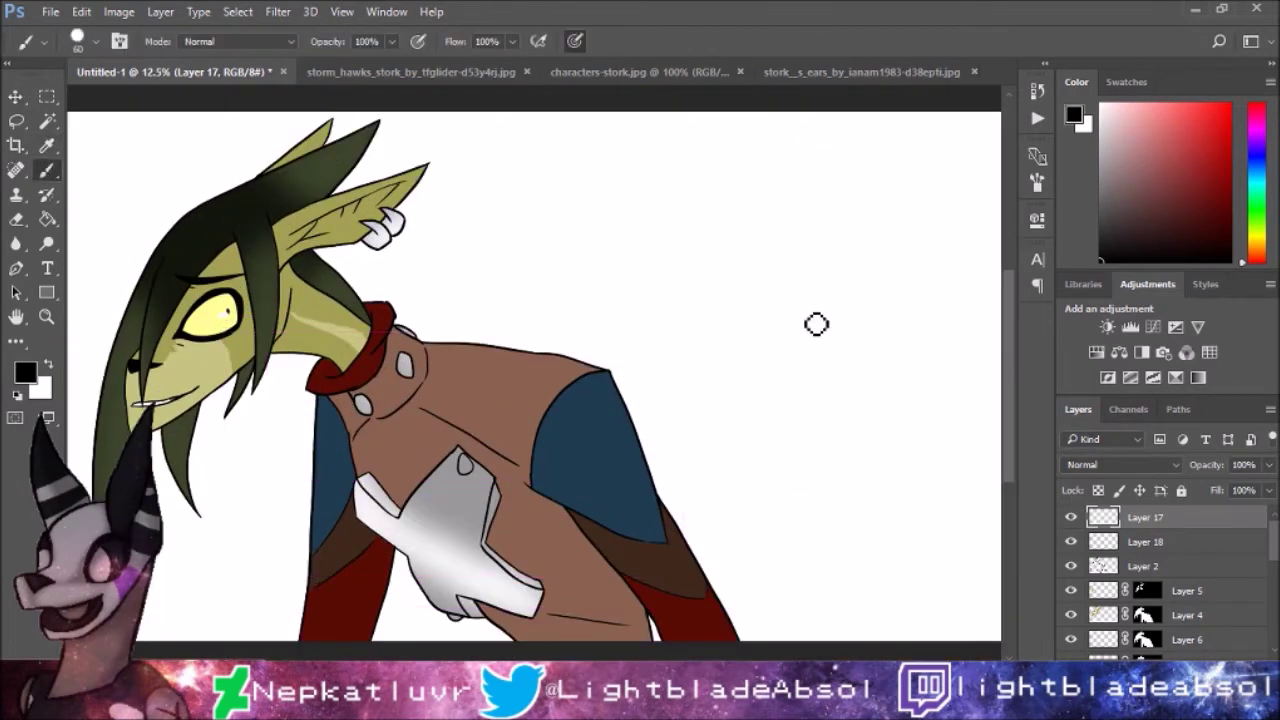
{"action": "key", "text": "alt+bracketleft"}
{"action": "scroll", "coordinate": [700, 310], "scroll_direction": "left", "scroll_amount": 2}
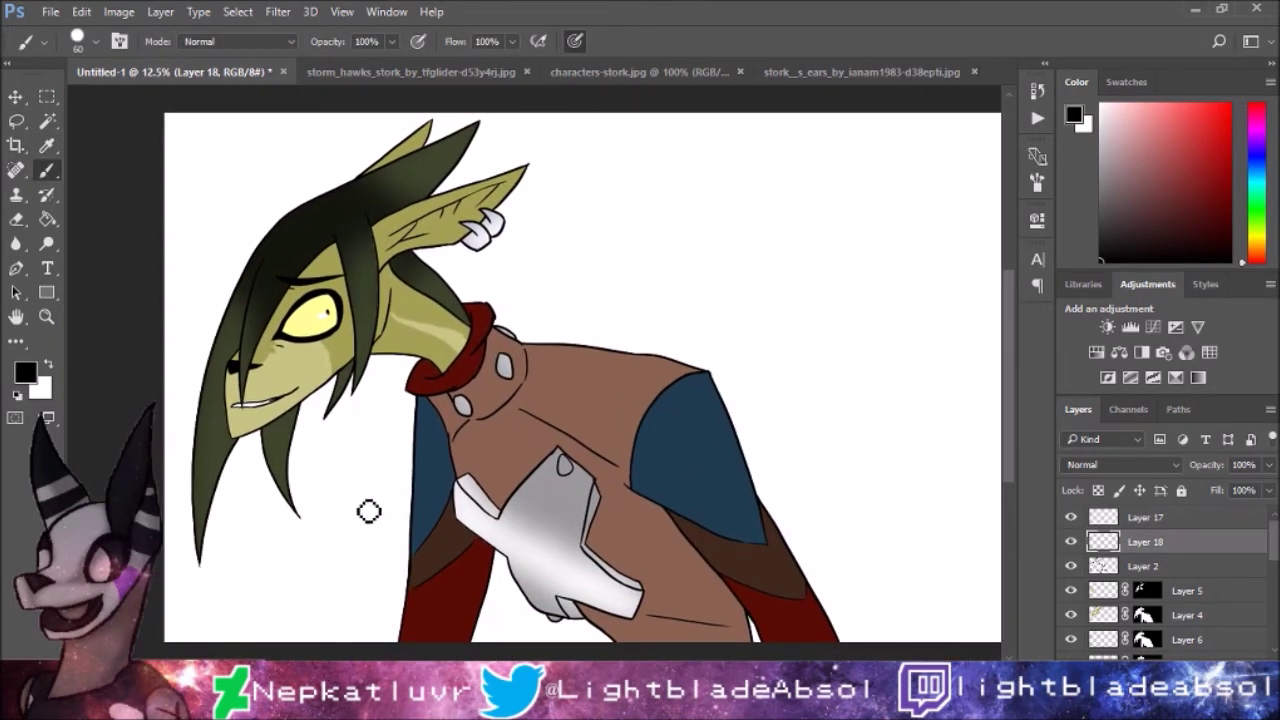
Step: Paint black shadow on Layer 18 over the hair below the jaw and the neck's underside, starting with a size 175 brush
{"action": "mouse_move", "coordinate": [320, 520]}
{"action": "left_mouse_down"}
{"action": "mouse_move", "coordinate": [268, 470]}
{"action": "mouse_move", "coordinate": [305, 420]}
{"action": "left_mouse_up"}
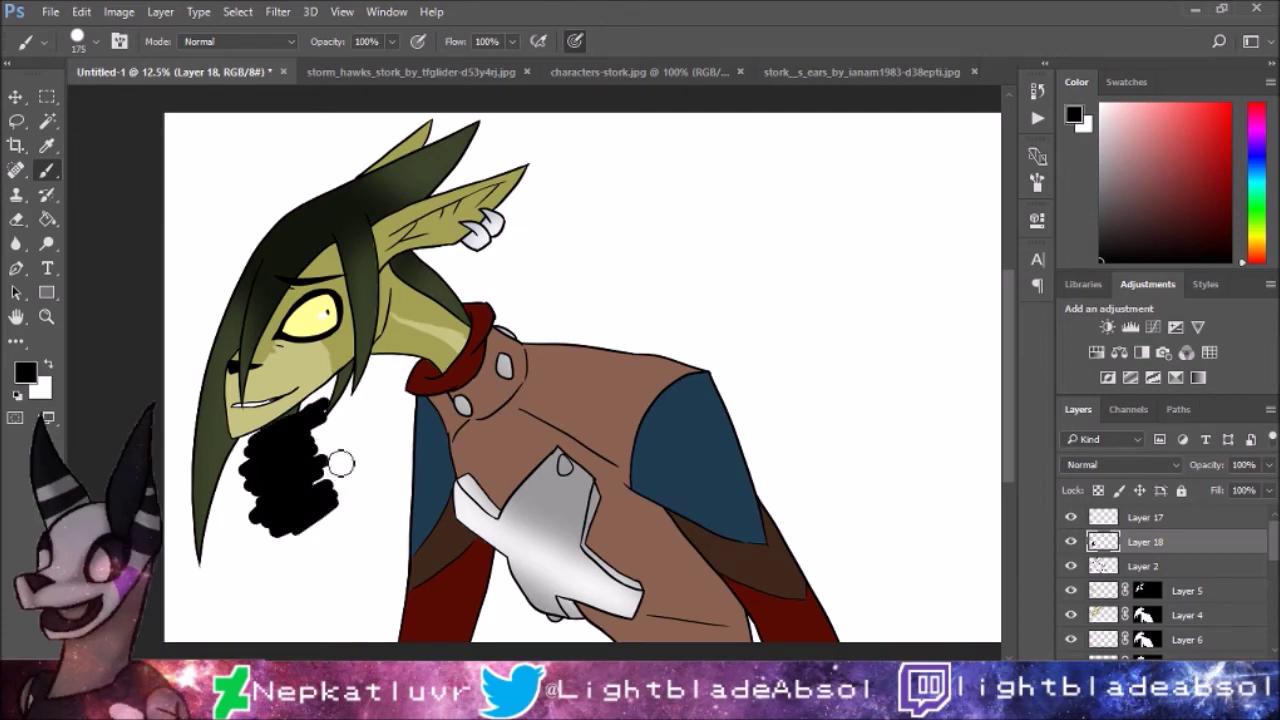
{"action": "key", "text": "ctrl+plus"}
{"action": "key", "text": "ctrl+plus"}
{"action": "key", "text": "ctrl+plus"}
{"action": "key", "text": "ctrl+plus"}
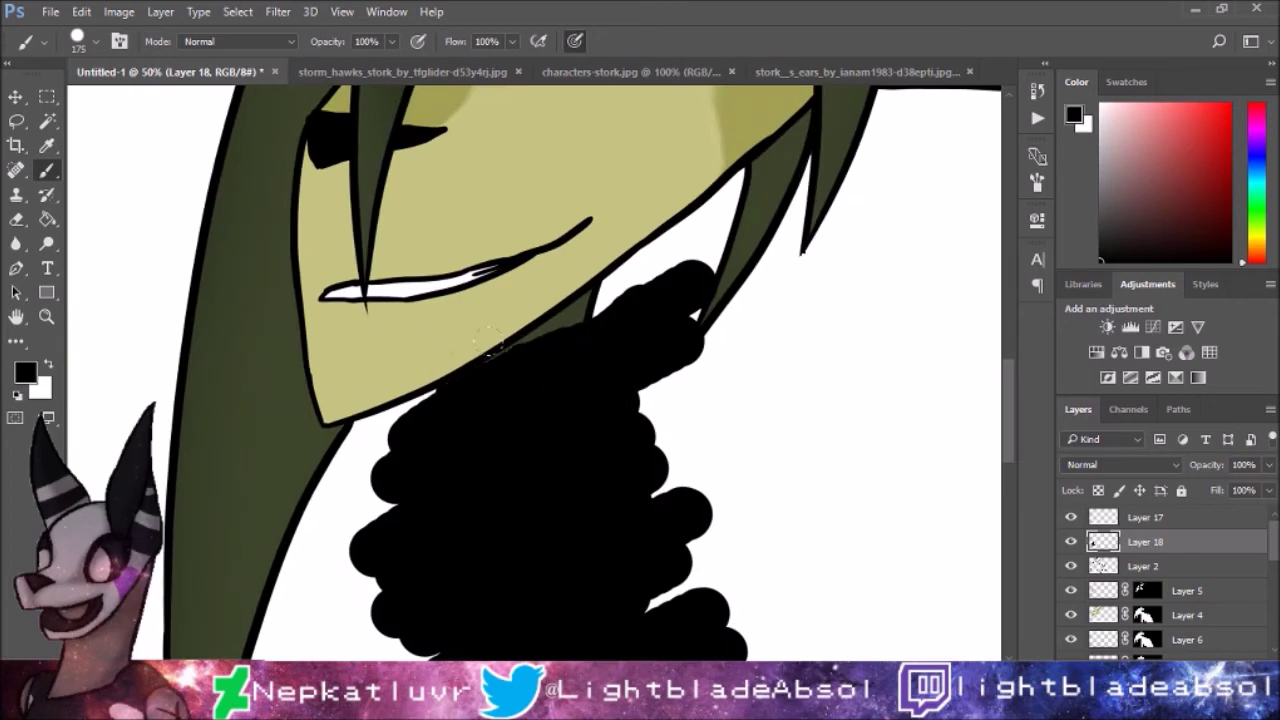
{"action": "left_click_drag", "start_coordinate": [489, 339], "coordinate": [599, 388]}
{"action": "left_click_drag", "start_coordinate": [792, 205], "coordinate": [690, 370]}
{"action": "mouse_move", "coordinate": [584, 296]}
{"action": "left_mouse_down"}
{"action": "mouse_move", "coordinate": [500, 368]}
{"action": "mouse_move", "coordinate": [465, 445]}
{"action": "left_mouse_up"}
{"action": "left_click_drag", "start_coordinate": [550, 365], "coordinate": [415, 584]}
{"action": "mouse_move", "coordinate": [600, 200]}
{"action": "left_mouse_down"}
{"action": "mouse_move", "coordinate": [510, 420]}
{"action": "mouse_move", "coordinate": [498, 408]}
{"action": "left_mouse_up"}
{"action": "mouse_move", "coordinate": [600, 292]}
{"action": "left_mouse_down"}
{"action": "mouse_move", "coordinate": [542, 455]}
{"action": "mouse_move", "coordinate": [532, 605]}
{"action": "left_mouse_up"}
Step: Extend the black shadow along the neck's lower side and around the red collar with a size 50 brush
{"action": "mouse_move", "coordinate": [680, 320]}
{"action": "left_mouse_down"}
{"action": "mouse_move", "coordinate": [874, 423]}
{"action": "mouse_move", "coordinate": [925, 465]}
{"action": "left_mouse_up"}
{"action": "left_click_drag", "start_coordinate": [802, 553], "coordinate": [717, 423]}
{"action": "left_click_drag", "start_coordinate": [562, 538], "coordinate": [730, 410]}
{"action": "mouse_move", "coordinate": [884, 412]}
{"action": "left_mouse_down"}
{"action": "mouse_move", "coordinate": [834, 457]}
{"action": "mouse_move", "coordinate": [940, 290]}
{"action": "left_mouse_up"}
{"action": "mouse_move", "coordinate": [903, 346]}
{"action": "left_mouse_down"}
{"action": "mouse_move", "coordinate": [837, 463]}
{"action": "mouse_move", "coordinate": [931, 354]}
{"action": "mouse_move", "coordinate": [931, 151]}
{"action": "mouse_move", "coordinate": [944, 187]}
{"action": "left_mouse_up"}
{"action": "mouse_move", "coordinate": [652, 417]}
{"action": "left_mouse_down"}
{"action": "mouse_move", "coordinate": [700, 363]}
{"action": "mouse_move", "coordinate": [457, 420]}
{"action": "mouse_move", "coordinate": [457, 337]}
{"action": "mouse_move", "coordinate": [550, 245]}
{"action": "left_mouse_up"}
Step: Paint black shadow under the base of the ear, over the hair behind it and along the neck fold
{"action": "mouse_move", "coordinate": [567, 157]}
{"action": "left_mouse_down"}
{"action": "mouse_move", "coordinate": [551, 241]}
{"action": "mouse_move", "coordinate": [560, 262]}
{"action": "mouse_move", "coordinate": [674, 318]}
{"action": "mouse_move", "coordinate": [732, 399]}
{"action": "mouse_move", "coordinate": [774, 391]}
{"action": "mouse_move", "coordinate": [796, 357]}
{"action": "mouse_move", "coordinate": [807, 366]}
{"action": "mouse_move", "coordinate": [816, 312]}
{"action": "mouse_move", "coordinate": [778, 310]}
{"action": "mouse_move", "coordinate": [680, 251]}
{"action": "mouse_move", "coordinate": [665, 264]}
{"action": "mouse_move", "coordinate": [595, 228]}
{"action": "left_mouse_up"}
{"action": "mouse_move", "coordinate": [886, 172]}
{"action": "left_mouse_down"}
{"action": "mouse_move", "coordinate": [965, 283]}
{"action": "mouse_move", "coordinate": [906, 417]}
{"action": "left_mouse_up"}
{"action": "left_click_drag", "start_coordinate": [578, 435], "coordinate": [558, 268]}
{"action": "left_click_drag", "start_coordinate": [585, 215], "coordinate": [750, 185]}
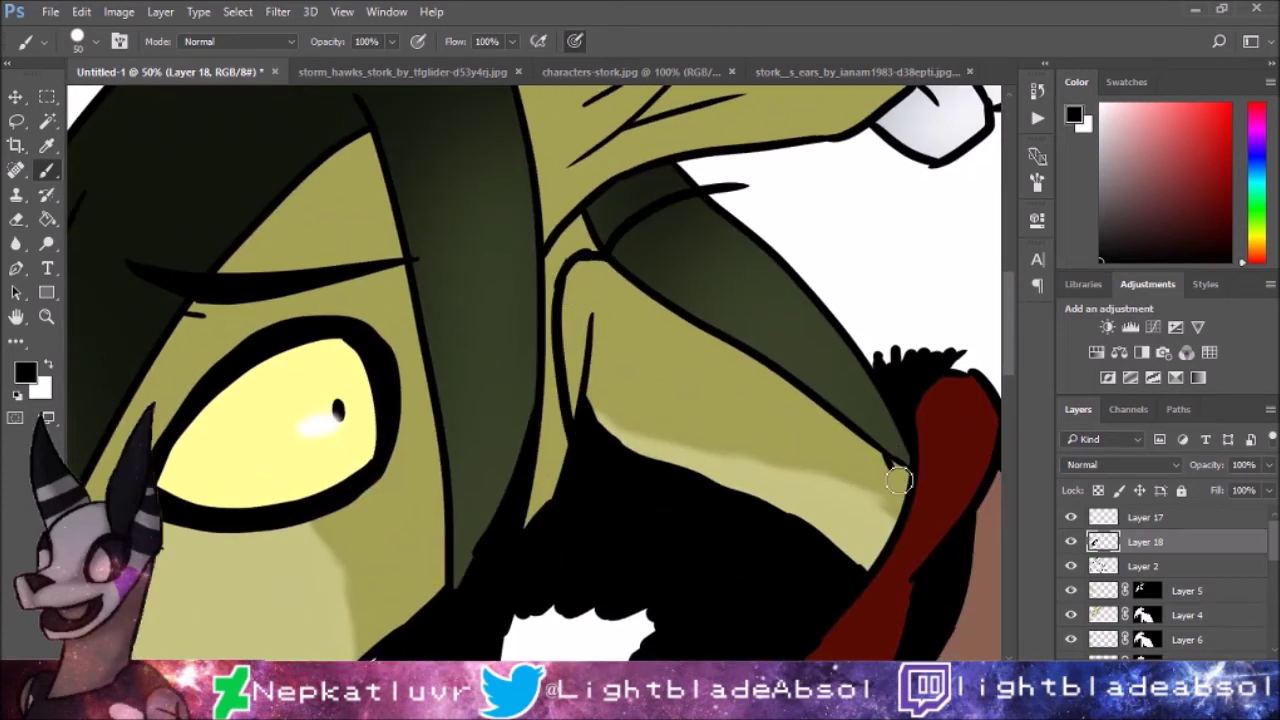
{"action": "mouse_move", "coordinate": [598, 200]}
{"action": "left_mouse_down"}
{"action": "mouse_move", "coordinate": [710, 178]}
{"action": "mouse_move", "coordinate": [600, 228]}
{"action": "left_mouse_up"}
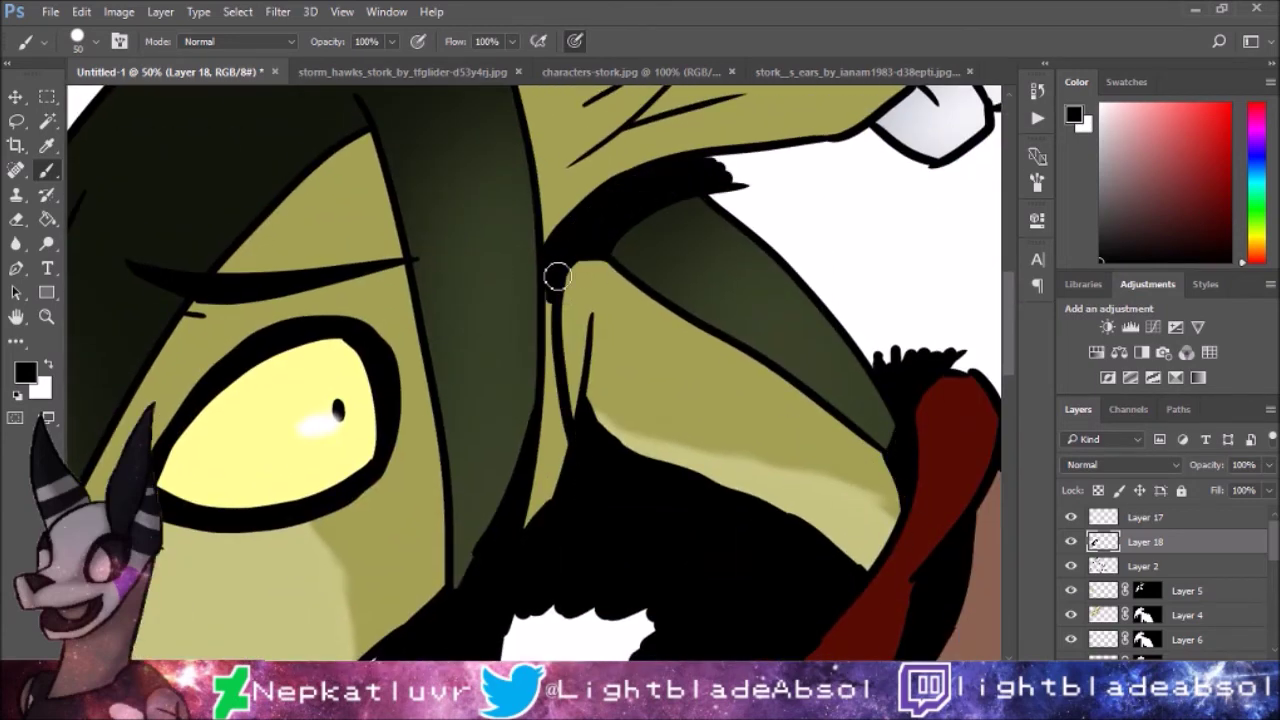
{"action": "left_click_drag", "start_coordinate": [557, 276], "coordinate": [529, 543]}
{"action": "left_click_drag", "start_coordinate": [544, 355], "coordinate": [884, 140]}
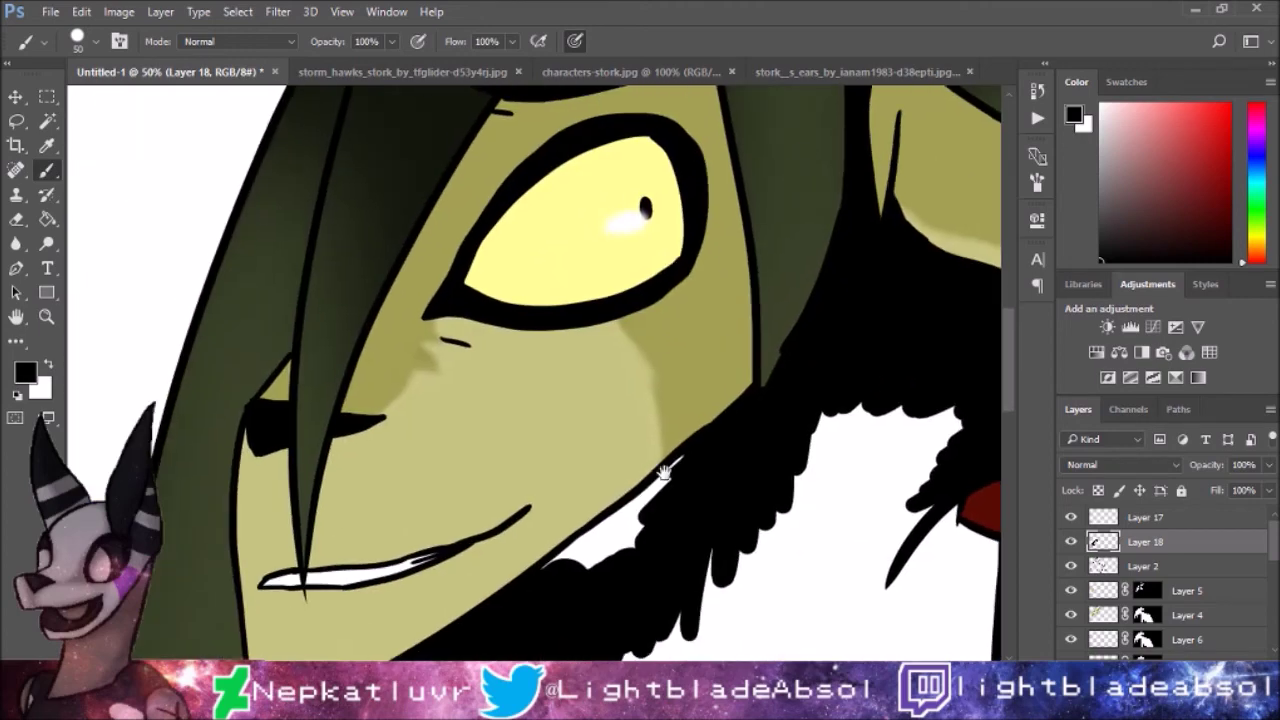
Step: Paint size 30 black shadows along the face edge of the fringe, under the forehead hair and around the upper eye
{"action": "mouse_move", "coordinate": [332, 346]}
{"action": "left_mouse_down"}
{"action": "mouse_move", "coordinate": [360, 270]}
{"action": "mouse_move", "coordinate": [408, 240]}
{"action": "mouse_move", "coordinate": [352, 399]}
{"action": "left_mouse_up"}
{"action": "left_click_drag", "start_coordinate": [357, 510], "coordinate": [332, 600]}
{"action": "mouse_move", "coordinate": [466, 362]}
{"action": "left_mouse_down"}
{"action": "mouse_move", "coordinate": [694, 197]}
{"action": "mouse_move", "coordinate": [662, 325]}
{"action": "mouse_move", "coordinate": [670, 202]}
{"action": "mouse_move", "coordinate": [680, 223]}
{"action": "mouse_move", "coordinate": [571, 232]}
{"action": "mouse_move", "coordinate": [494, 282]}
{"action": "mouse_move", "coordinate": [455, 340]}
{"action": "left_mouse_up"}
{"action": "mouse_move", "coordinate": [452, 300]}
{"action": "left_mouse_down"}
{"action": "mouse_move", "coordinate": [582, 332]}
{"action": "mouse_move", "coordinate": [407, 475]}
{"action": "left_mouse_up"}
{"action": "mouse_move", "coordinate": [398, 470]}
{"action": "left_mouse_down"}
{"action": "mouse_move", "coordinate": [459, 343]}
{"action": "mouse_move", "coordinate": [645, 152]}
{"action": "mouse_move", "coordinate": [534, 243]}
{"action": "mouse_move", "coordinate": [400, 414]}
{"action": "mouse_move", "coordinate": [392, 540]}
{"action": "left_mouse_up"}
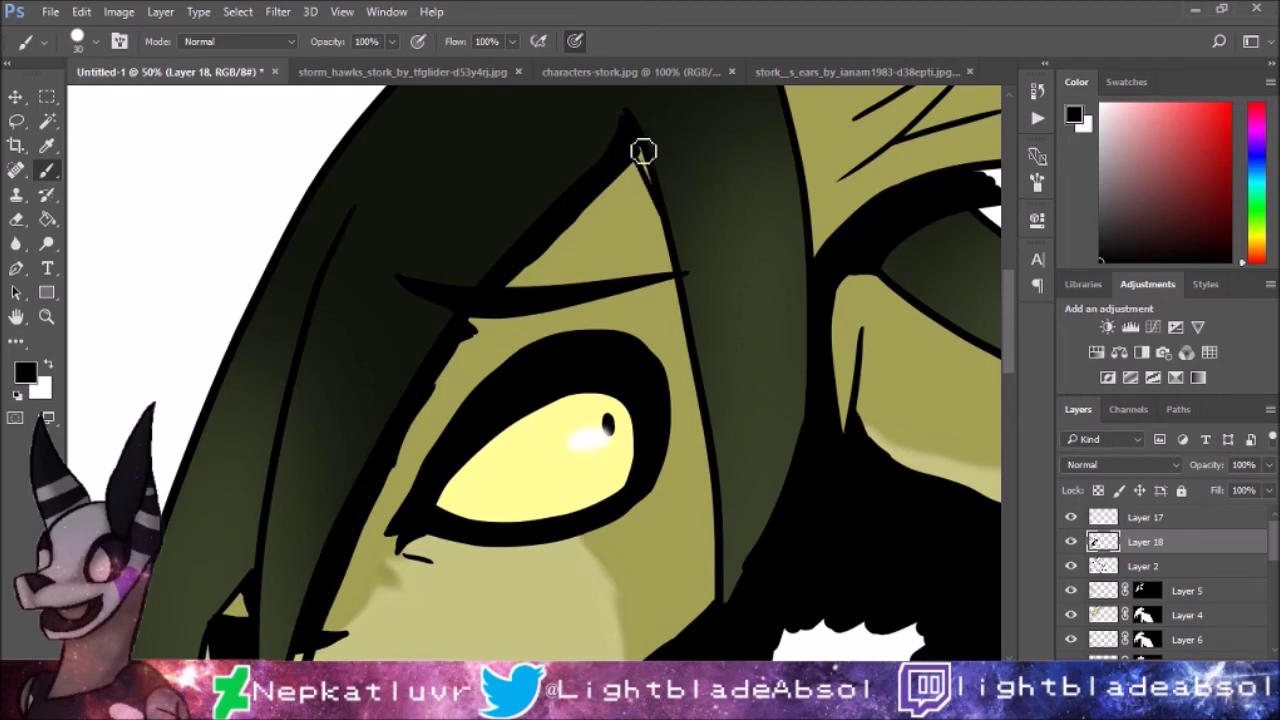
Step: Add black shadows at the mouth corner and on the long hair lock beside and below the chin
{"action": "scroll", "coordinate": [343, 257], "scroll_direction": "down", "scroll_amount": 5}
{"action": "left_click_drag", "start_coordinate": [354, 360], "coordinate": [452, 345]}
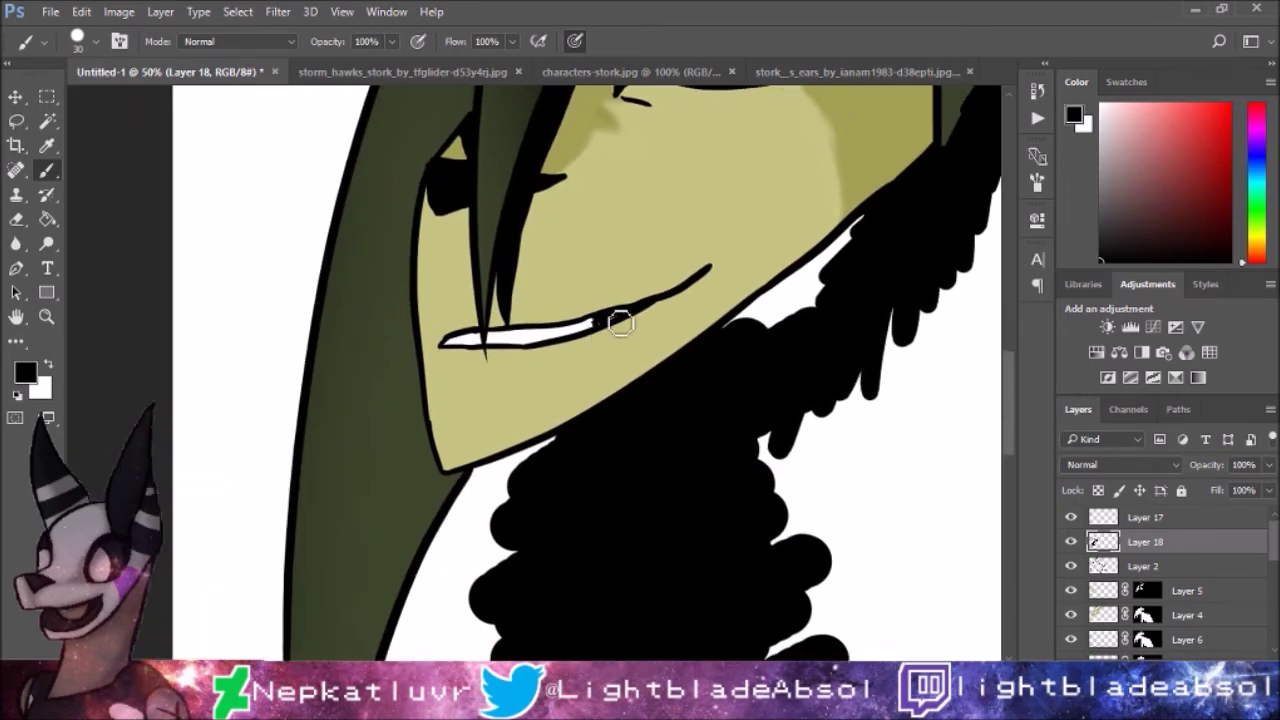
{"action": "left_click_drag", "start_coordinate": [413, 453], "coordinate": [478, 173]}
{"action": "left_click_drag", "start_coordinate": [504, 140], "coordinate": [252, 590]}
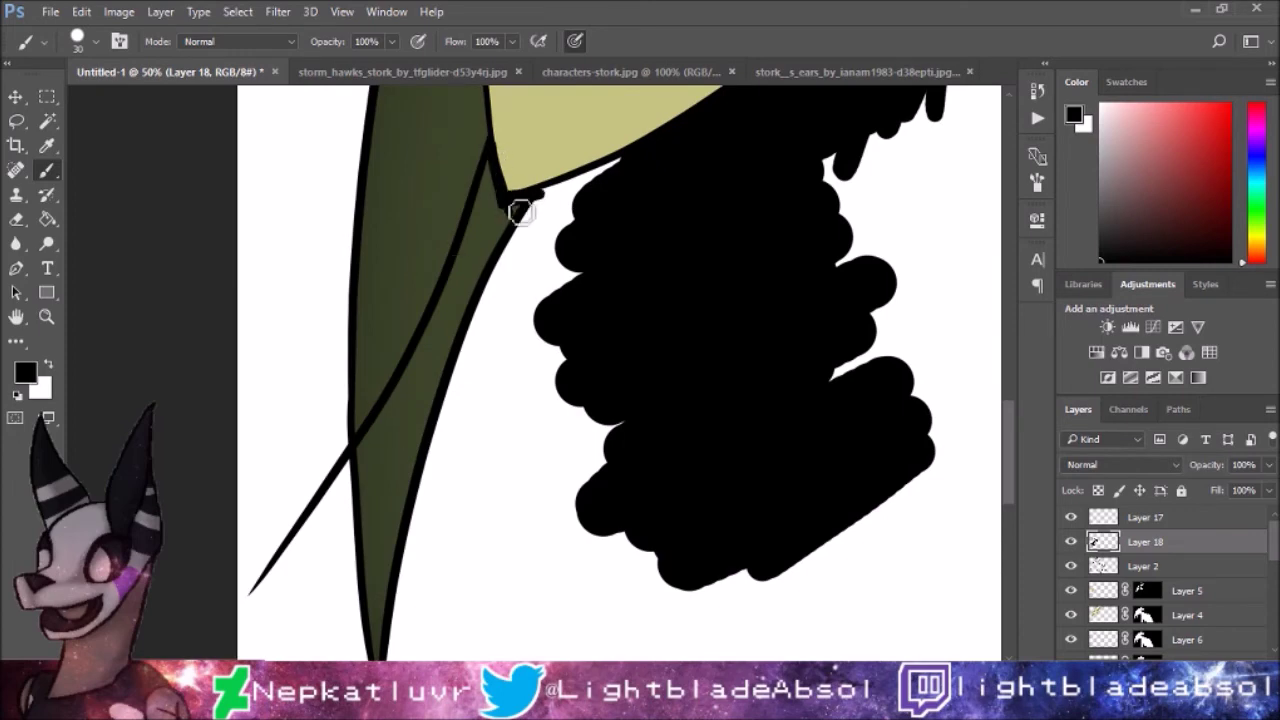
{"action": "mouse_move", "coordinate": [508, 200]}
{"action": "left_mouse_down"}
{"action": "mouse_move", "coordinate": [529, 209]}
{"action": "mouse_move", "coordinate": [332, 518]}
{"action": "left_mouse_up"}
{"action": "mouse_move", "coordinate": [558, 198]}
{"action": "left_mouse_down"}
{"action": "mouse_move", "coordinate": [349, 491]}
{"action": "mouse_move", "coordinate": [443, 551]}
{"action": "mouse_move", "coordinate": [469, 531]}
{"action": "mouse_move", "coordinate": [509, 321]}
{"action": "left_mouse_up"}
{"action": "mouse_move", "coordinate": [420, 510]}
{"action": "left_mouse_down"}
{"action": "mouse_move", "coordinate": [385, 412]}
{"action": "mouse_move", "coordinate": [414, 317]}
{"action": "left_mouse_up"}
{"action": "mouse_move", "coordinate": [390, 420]}
{"action": "left_mouse_down"}
{"action": "mouse_move", "coordinate": [356, 503]}
{"action": "mouse_move", "coordinate": [409, 563]}
{"action": "mouse_move", "coordinate": [478, 329]}
{"action": "left_mouse_up"}
Step: Paint black shadows at the base of the far ear and inside the folds and base of the near ear
{"action": "left_click_drag", "start_coordinate": [285, 320], "coordinate": [585, 148]}
{"action": "mouse_move", "coordinate": [215, 340]}
{"action": "left_mouse_down"}
{"action": "mouse_move", "coordinate": [480, 229]}
{"action": "mouse_move", "coordinate": [545, 178]}
{"action": "left_mouse_up"}
{"action": "left_click_drag", "start_coordinate": [527, 239], "coordinate": [686, 177]}
{"action": "left_click_drag", "start_coordinate": [812, 117], "coordinate": [757, 177]}
{"action": "left_click_drag", "start_coordinate": [640, 225], "coordinate": [810, 146]}
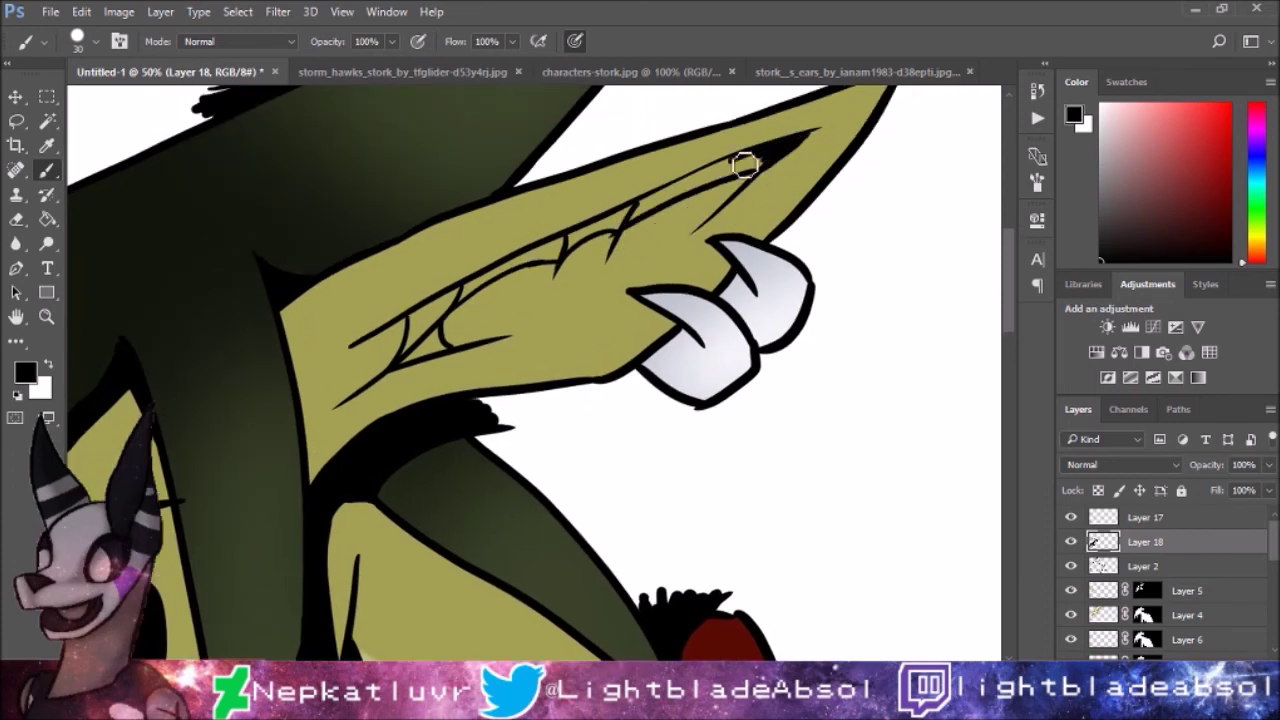
{"action": "left_click_drag", "start_coordinate": [683, 194], "coordinate": [722, 186]}
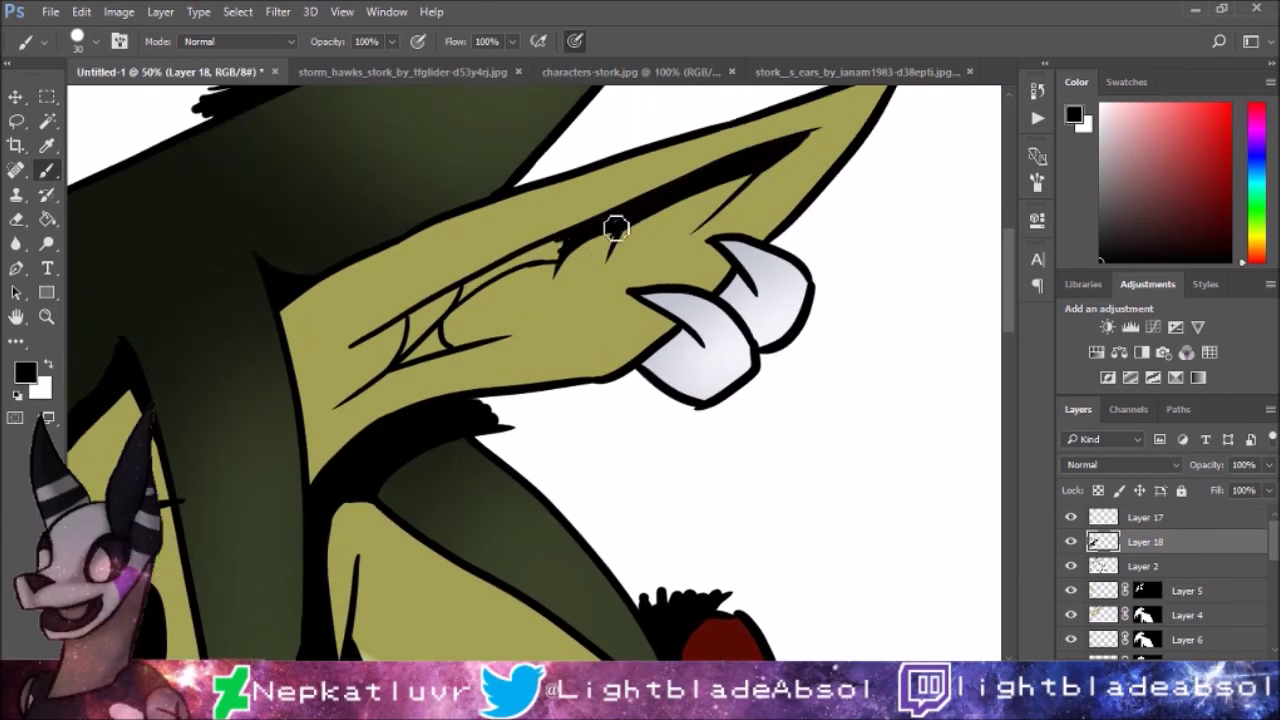
{"action": "left_click_drag", "start_coordinate": [412, 341], "coordinate": [440, 332]}
{"action": "mouse_move", "coordinate": [345, 410]}
{"action": "left_mouse_down"}
{"action": "mouse_move", "coordinate": [346, 471]}
{"action": "mouse_move", "coordinate": [331, 297]}
{"action": "mouse_move", "coordinate": [306, 371]}
{"action": "mouse_move", "coordinate": [341, 416]}
{"action": "mouse_move", "coordinate": [320, 297]}
{"action": "left_mouse_up"}
Step: Fill the inner part of both earrings and the ear edge beside them with black shadow
{"action": "scroll", "coordinate": [650, 325], "scroll_direction": "right", "scroll_amount": 2}
{"action": "scroll", "coordinate": [650, 325], "scroll_direction": "up", "scroll_amount": 1}
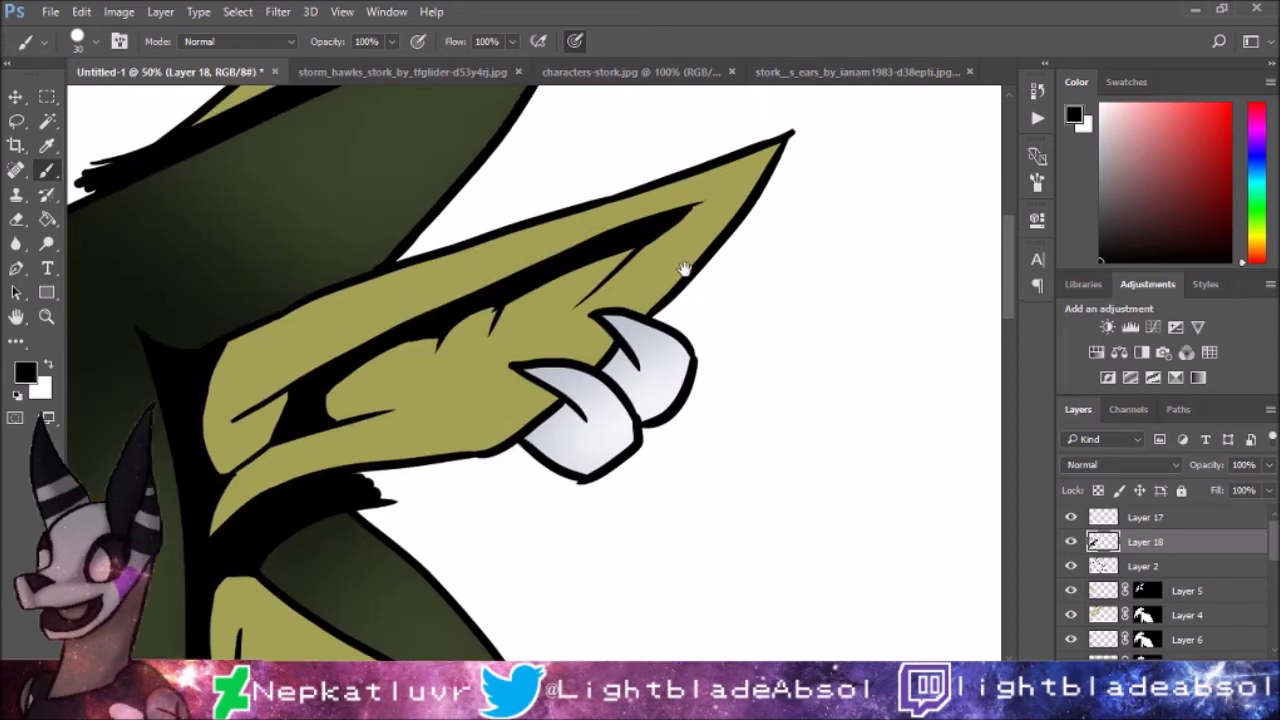
{"action": "left_click_drag", "start_coordinate": [572, 358], "coordinate": [603, 448]}
{"action": "left_click_drag", "start_coordinate": [645, 336], "coordinate": [660, 405]}
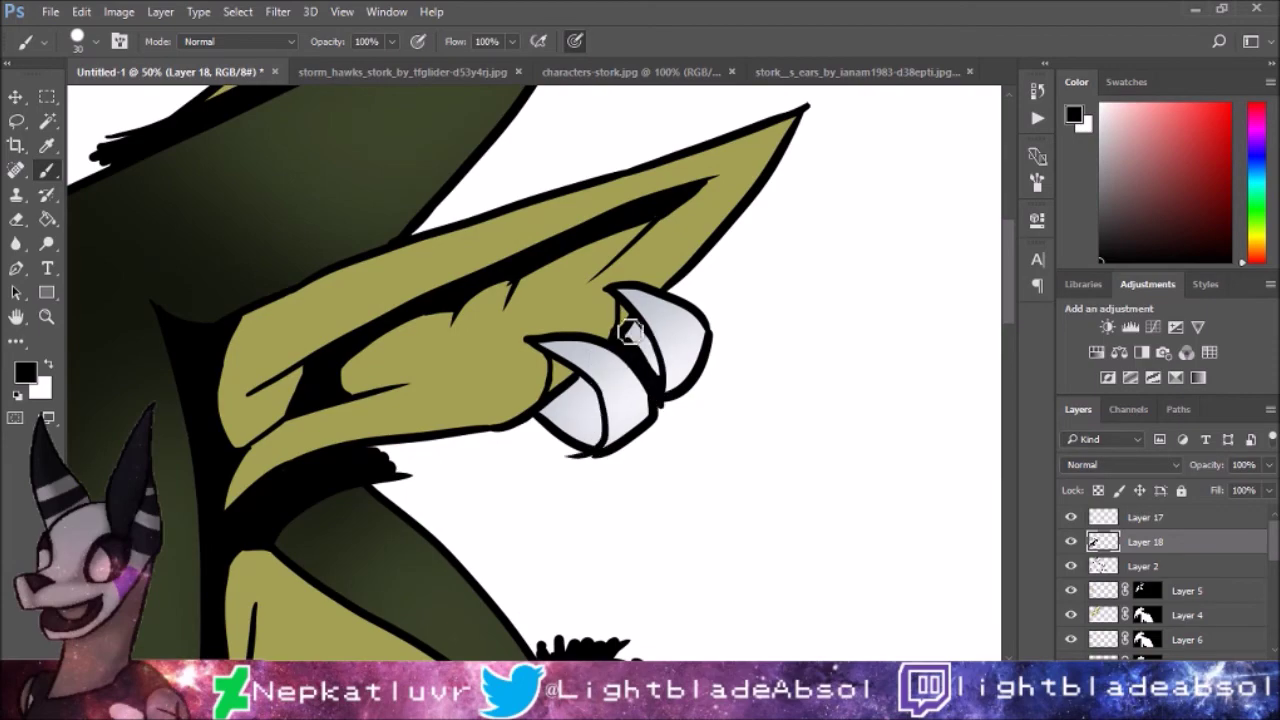
{"action": "left_click_drag", "start_coordinate": [560, 362], "coordinate": [600, 448]}
{"action": "left_click_drag", "start_coordinate": [595, 400], "coordinate": [555, 460]}
Step: Paint black shadows around the collar buttons and below the edge of the jacket's collar flap
{"action": "mouse_move", "coordinate": [540, 380]}
{"action": "left_mouse_down"}
{"action": "mouse_move", "coordinate": [629, 423]}
{"action": "mouse_move", "coordinate": [827, 187]}
{"action": "mouse_move", "coordinate": [533, 150]}
{"action": "left_mouse_up"}
{"action": "left_click_drag", "start_coordinate": [539, 312], "coordinate": [543, 349]}
{"action": "mouse_move", "coordinate": [345, 435]}
{"action": "left_mouse_down"}
{"action": "mouse_move", "coordinate": [395, 482]}
{"action": "mouse_move", "coordinate": [408, 473]}
{"action": "left_mouse_up"}
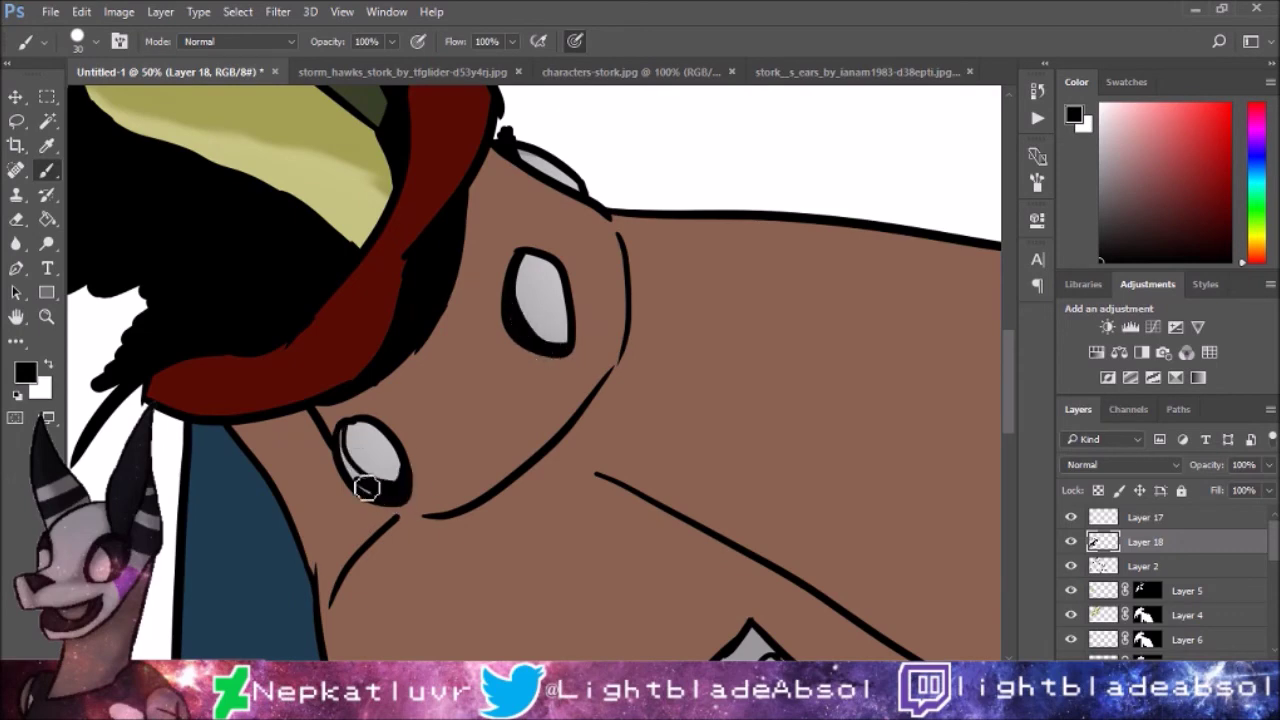
{"action": "left_click_drag", "start_coordinate": [489, 428], "coordinate": [576, 245]}
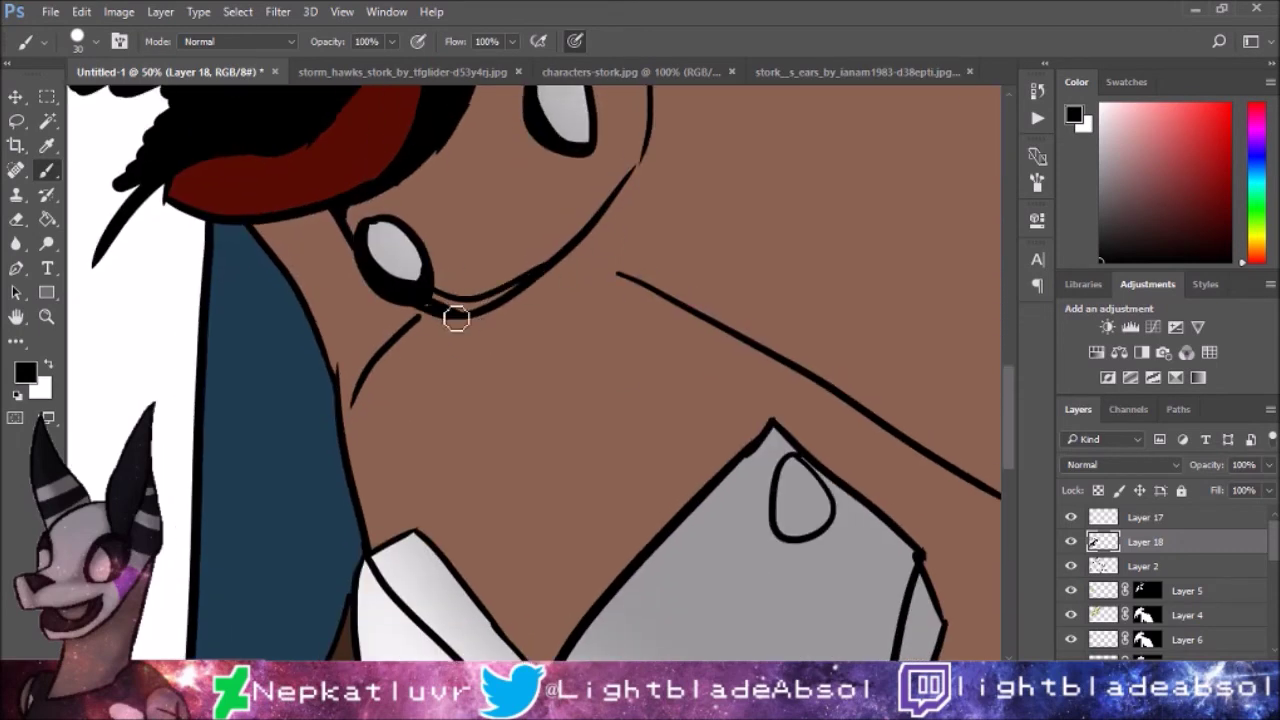
Step: Fill the side edges, rivet and lower edges of the metal chest plate with black shadow
{"action": "mouse_move", "coordinate": [475, 547]}
{"action": "left_mouse_down"}
{"action": "mouse_move", "coordinate": [405, 237]}
{"action": "mouse_move", "coordinate": [432, 340]}
{"action": "mouse_move", "coordinate": [471, 388]}
{"action": "mouse_move", "coordinate": [361, 316]}
{"action": "mouse_move", "coordinate": [400, 349]}
{"action": "mouse_move", "coordinate": [423, 346]}
{"action": "mouse_move", "coordinate": [462, 400]}
{"action": "left_mouse_up"}
{"action": "mouse_move", "coordinate": [875, 328]}
{"action": "left_mouse_down"}
{"action": "mouse_move", "coordinate": [809, 506]}
{"action": "mouse_move", "coordinate": [846, 391]}
{"action": "mouse_move", "coordinate": [852, 290]}
{"action": "left_mouse_up"}
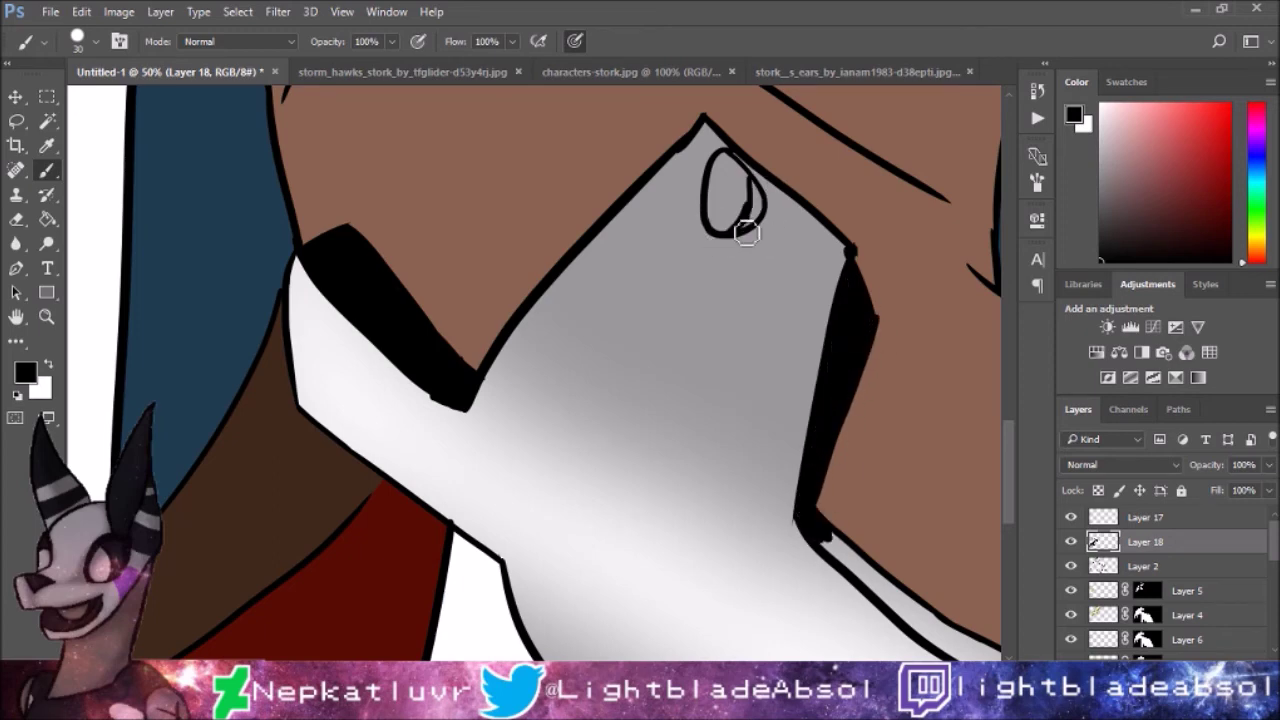
{"action": "scroll", "coordinate": [400, 555], "scroll_direction": "down", "scroll_amount": 5}
{"action": "mouse_move", "coordinate": [435, 558]}
{"action": "left_mouse_down"}
{"action": "mouse_move", "coordinate": [415, 480]}
{"action": "mouse_move", "coordinate": [517, 531]}
{"action": "mouse_move", "coordinate": [461, 510]}
{"action": "mouse_move", "coordinate": [478, 515]}
{"action": "left_mouse_up"}
{"action": "mouse_move", "coordinate": [533, 270]}
{"action": "left_mouse_down"}
{"action": "mouse_move", "coordinate": [714, 423]}
{"action": "mouse_move", "coordinate": [590, 330]}
{"action": "left_mouse_up"}
Step: Paint black shadow along the jacket's side and the inner edge of the near sleeve
{"action": "scroll", "coordinate": [590, 340], "scroll_direction": "down", "scroll_amount": 4}
{"action": "scroll", "coordinate": [590, 340], "scroll_direction": "right", "scroll_amount": 6}
{"action": "mouse_move", "coordinate": [700, 125]}
{"action": "left_mouse_down"}
{"action": "mouse_move", "coordinate": [774, 411]}
{"action": "mouse_move", "coordinate": [829, 451]}
{"action": "mouse_move", "coordinate": [815, 440]}
{"action": "left_mouse_up"}
{"action": "mouse_move", "coordinate": [745, 210]}
{"action": "left_mouse_down"}
{"action": "mouse_move", "coordinate": [721, 155]}
{"action": "mouse_move", "coordinate": [874, 371]}
{"action": "mouse_move", "coordinate": [826, 366]}
{"action": "mouse_move", "coordinate": [780, 260]}
{"action": "left_mouse_up"}
Step: Fill the inner side of the far arm with black shadow across its blue, brown and red sleeve sections
{"action": "scroll", "coordinate": [755, 397], "scroll_direction": "up", "scroll_amount": 4}
{"action": "scroll", "coordinate": [755, 397], "scroll_direction": "left", "scroll_amount": 6}
{"action": "scroll", "coordinate": [755, 397], "scroll_direction": "left", "scroll_amount": 6}
{"action": "left_click_drag", "start_coordinate": [514, 149], "coordinate": [396, 598]}
{"action": "scroll", "coordinate": [374, 269], "scroll_direction": "up", "scroll_amount": 3}
{"action": "mouse_move", "coordinate": [374, 269]}
{"action": "left_mouse_down"}
{"action": "mouse_move", "coordinate": [306, 473]}
{"action": "mouse_move", "coordinate": [463, 531]}
{"action": "mouse_move", "coordinate": [329, 423]}
{"action": "mouse_move", "coordinate": [391, 263]}
{"action": "mouse_move", "coordinate": [409, 141]}
{"action": "mouse_move", "coordinate": [409, 297]}
{"action": "mouse_move", "coordinate": [384, 303]}
{"action": "mouse_move", "coordinate": [505, 455]}
{"action": "mouse_move", "coordinate": [586, 523]}
{"action": "mouse_move", "coordinate": [543, 569]}
{"action": "left_mouse_up"}
{"action": "scroll", "coordinate": [286, 283], "scroll_direction": "down", "scroll_amount": 5}
{"action": "scroll", "coordinate": [286, 283], "scroll_direction": "right", "scroll_amount": 2}
{"action": "mouse_move", "coordinate": [286, 283]}
{"action": "left_mouse_down"}
{"action": "mouse_move", "coordinate": [406, 180]}
{"action": "mouse_move", "coordinate": [443, 294]}
{"action": "mouse_move", "coordinate": [329, 500]}
{"action": "mouse_move", "coordinate": [403, 556]}
{"action": "mouse_move", "coordinate": [443, 440]}
{"action": "mouse_move", "coordinate": [331, 526]}
{"action": "mouse_move", "coordinate": [357, 286]}
{"action": "mouse_move", "coordinate": [398, 382]}
{"action": "left_mouse_up"}
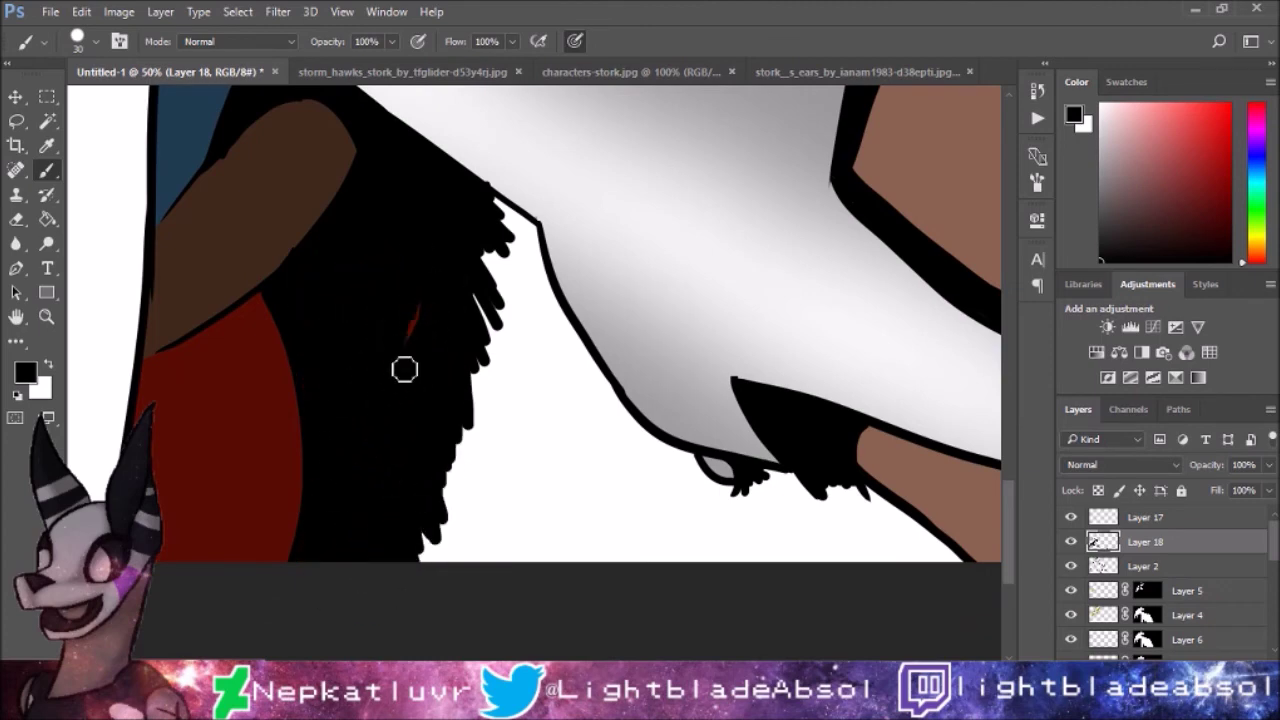
Step: Add black shadow to the near arm beneath the blue sleeve and around the brown cuff
{"action": "scroll", "coordinate": [613, 278], "scroll_direction": "up", "scroll_amount": 5}
{"action": "scroll", "coordinate": [686, 280], "scroll_direction": "right", "scroll_amount": 3}
{"action": "mouse_move", "coordinate": [250, 156]}
{"action": "left_mouse_down"}
{"action": "mouse_move", "coordinate": [397, 289]}
{"action": "mouse_move", "coordinate": [596, 526]}
{"action": "mouse_move", "coordinate": [371, 229]}
{"action": "mouse_move", "coordinate": [286, 191]}
{"action": "mouse_move", "coordinate": [409, 254]}
{"action": "mouse_move", "coordinate": [478, 344]}
{"action": "left_mouse_up"}
{"action": "mouse_move", "coordinate": [628, 349]}
{"action": "left_mouse_down"}
{"action": "mouse_move", "coordinate": [349, 214]}
{"action": "mouse_move", "coordinate": [580, 643]}
{"action": "mouse_move", "coordinate": [445, 432]}
{"action": "mouse_move", "coordinate": [300, 260]}
{"action": "left_mouse_up"}
{"action": "mouse_move", "coordinate": [300, 260]}
{"action": "left_mouse_down"}
{"action": "mouse_move", "coordinate": [509, 349]}
{"action": "mouse_move", "coordinate": [694, 323]}
{"action": "mouse_move", "coordinate": [684, 317]}
{"action": "left_mouse_up"}
Step: Lower the opacity of the shadow layer, Layer 18, to 47%
{"action": "scroll", "coordinate": [537, 300], "scroll_direction": "down", "scroll_amount": 4}
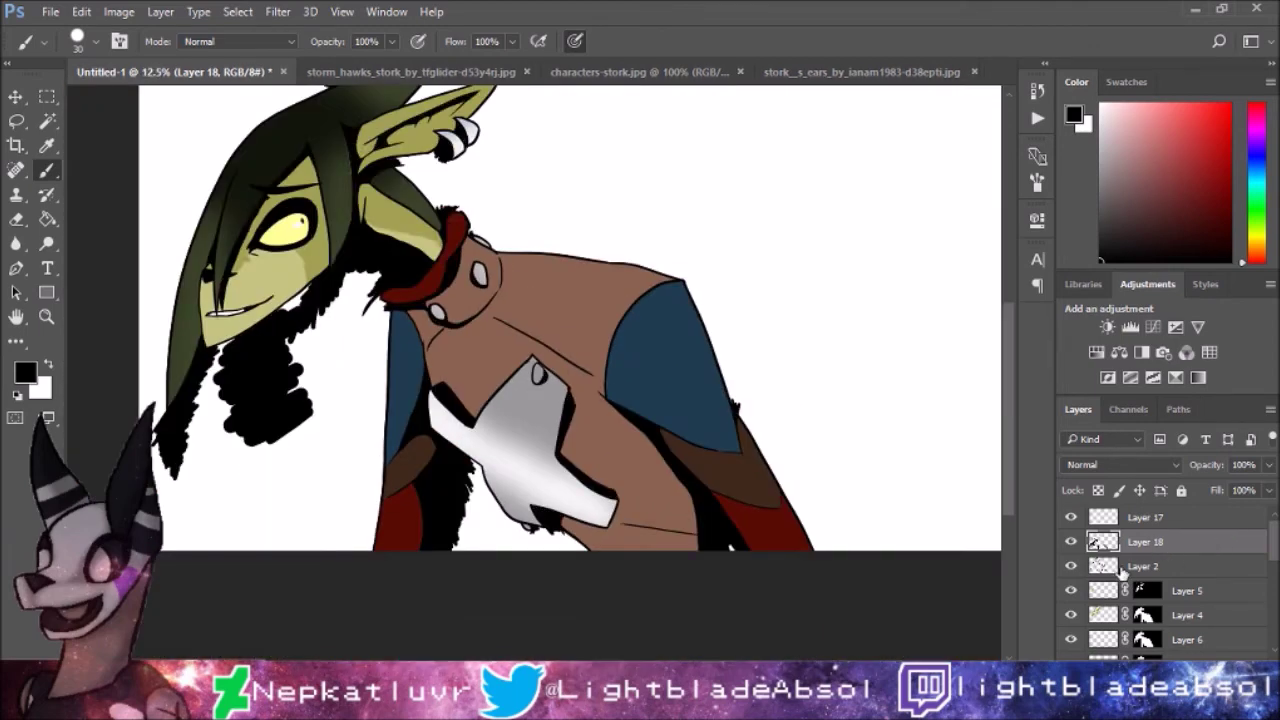
{"action": "left_click_drag", "start_coordinate": [1262, 492], "coordinate": [1222, 492]}
Step: Smudge the shadow edges on the neck, face and inner ear with a size 45 Smudge tool at 50% strength
{"action": "key", "text": "ctrl+plus"}
{"action": "key", "text": "ctrl+plus"}
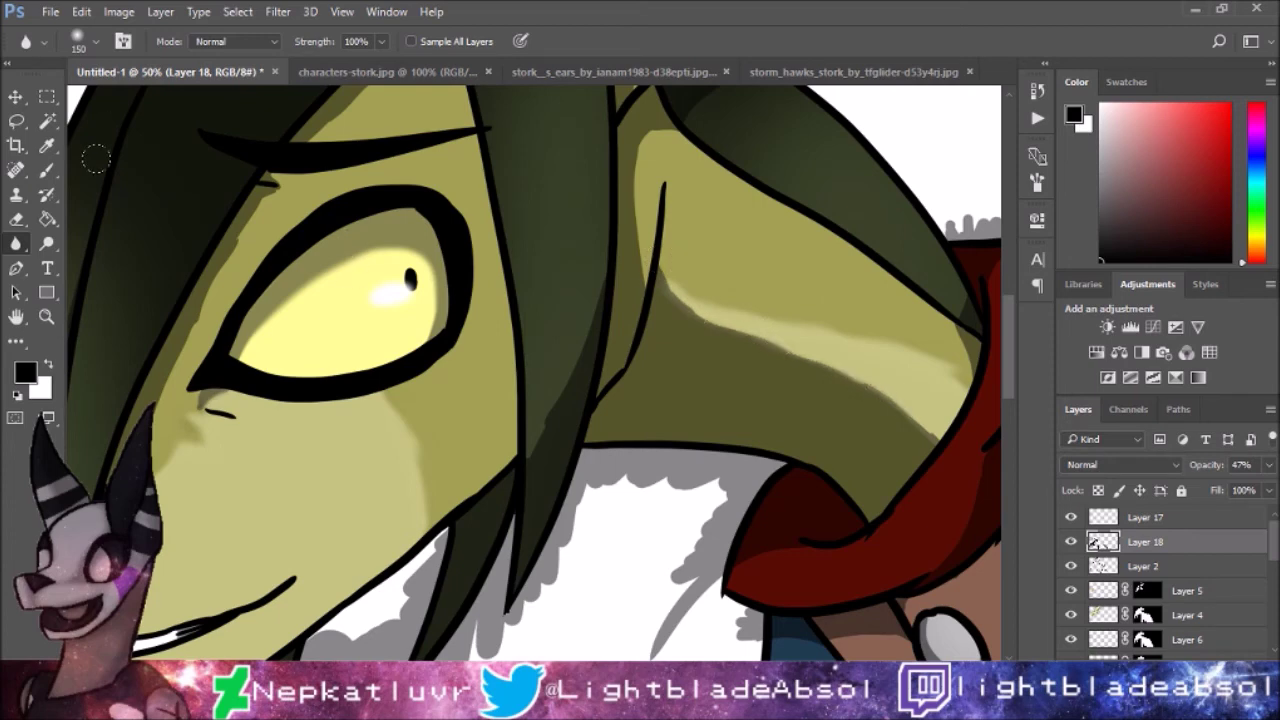
{"action": "left_click_drag", "start_coordinate": [20, 258], "coordinate": [110, 292]}
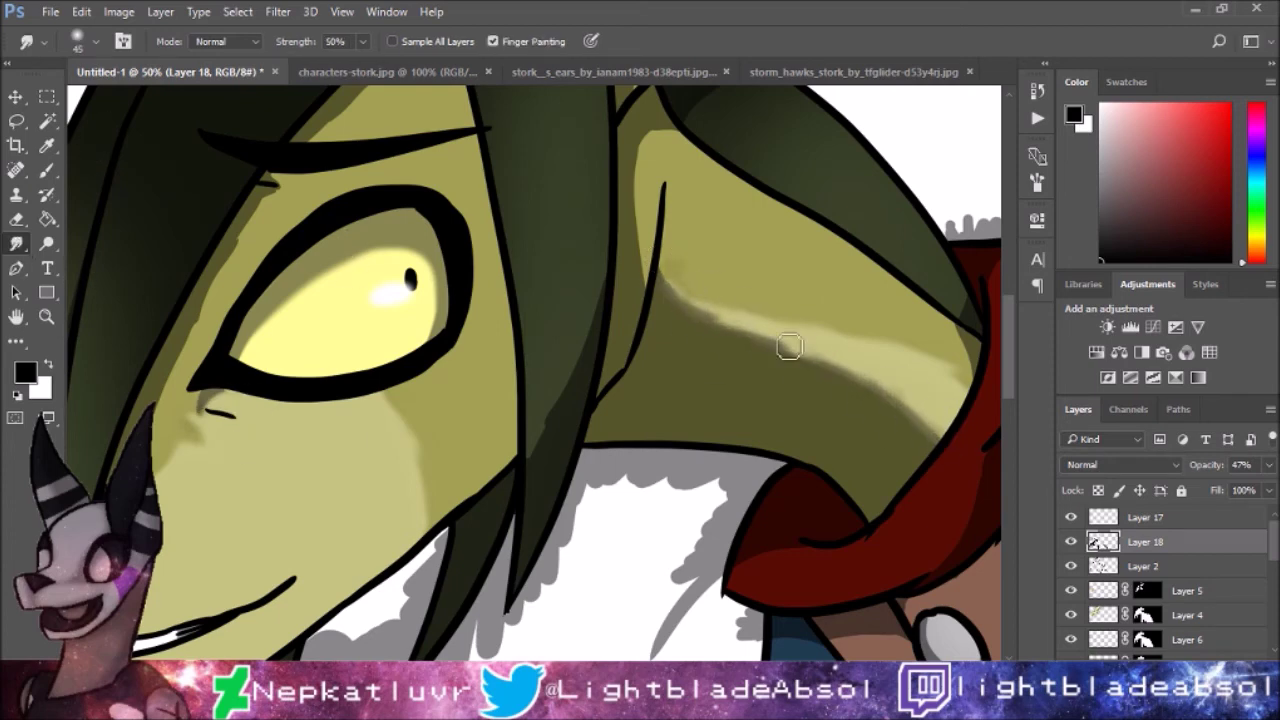
{"action": "scroll", "coordinate": [949, 254], "scroll_direction": "up", "scroll_amount": 5}
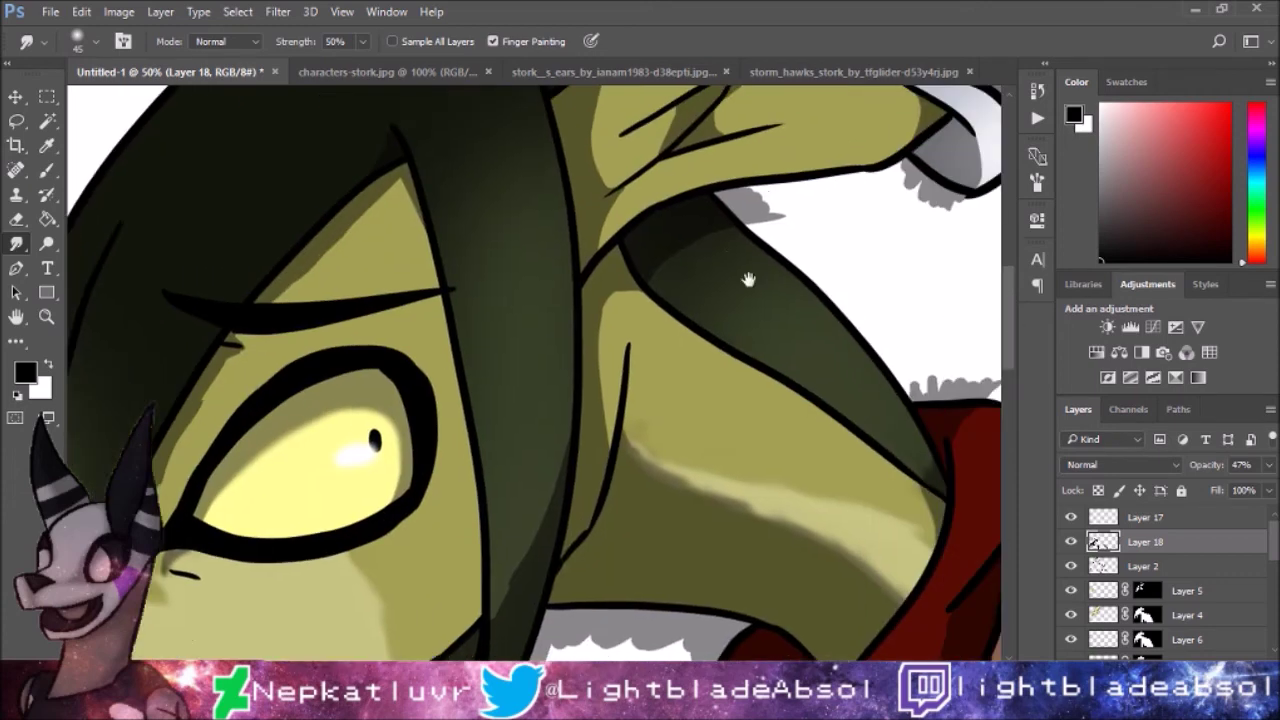
{"action": "scroll", "coordinate": [690, 250], "scroll_direction": "left", "scroll_amount": 3}
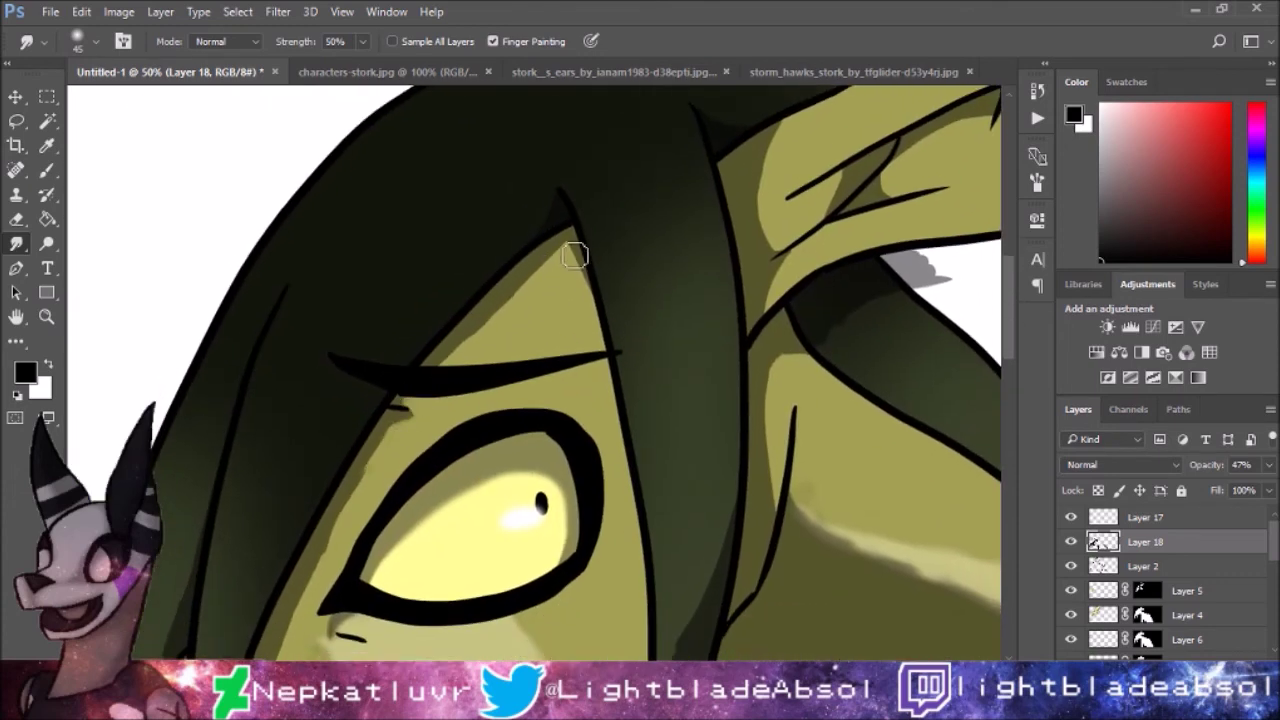
{"action": "scroll", "coordinate": [448, 372], "scroll_direction": "up", "scroll_amount": 2}
{"action": "scroll", "coordinate": [437, 374], "scroll_direction": "right", "scroll_amount": 2}
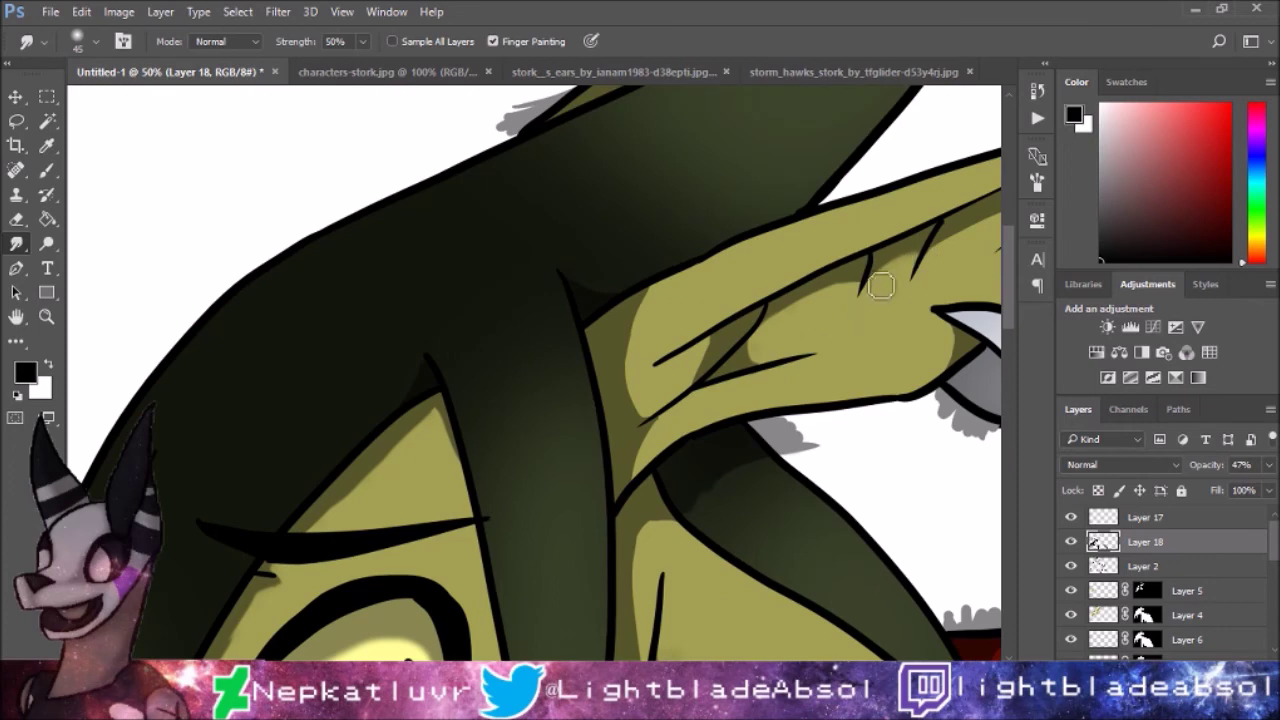
{"action": "scroll", "coordinate": [706, 331], "scroll_direction": "right", "scroll_amount": 4}
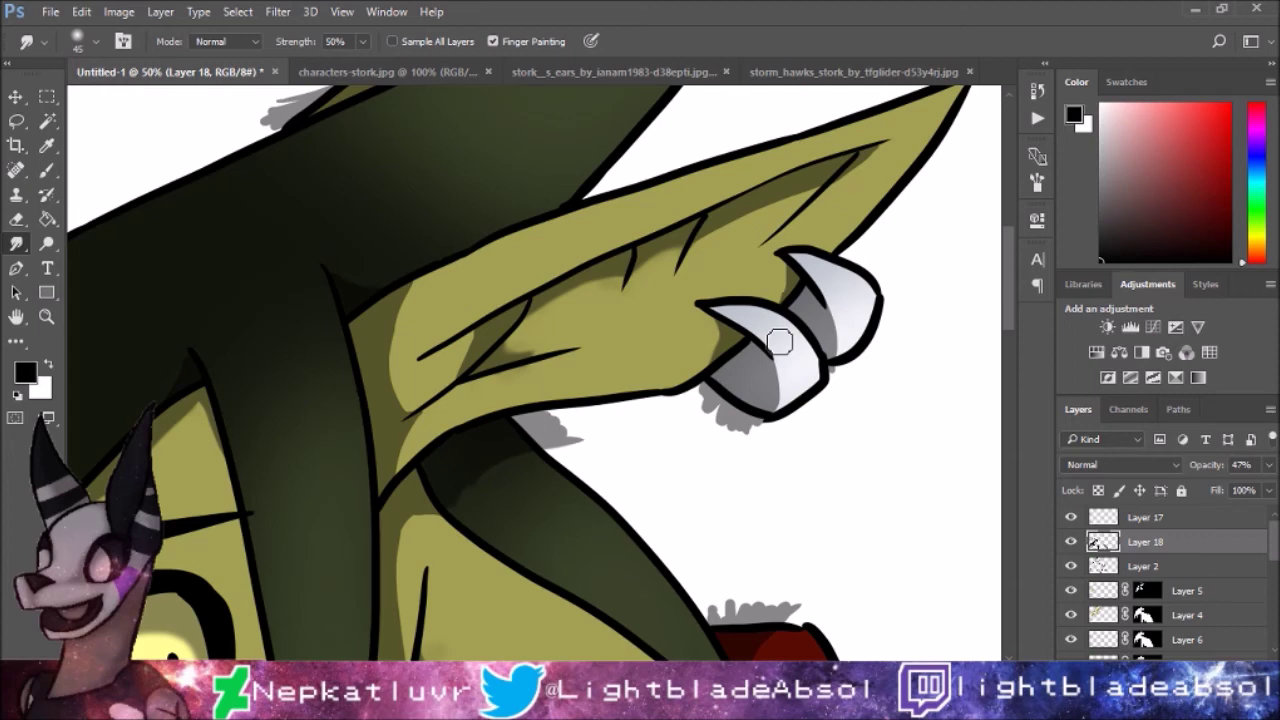
Step: Soften the shadows on the earrings and inner ear folds with a size 50 textured eraser
{"action": "key", "text": "e"}
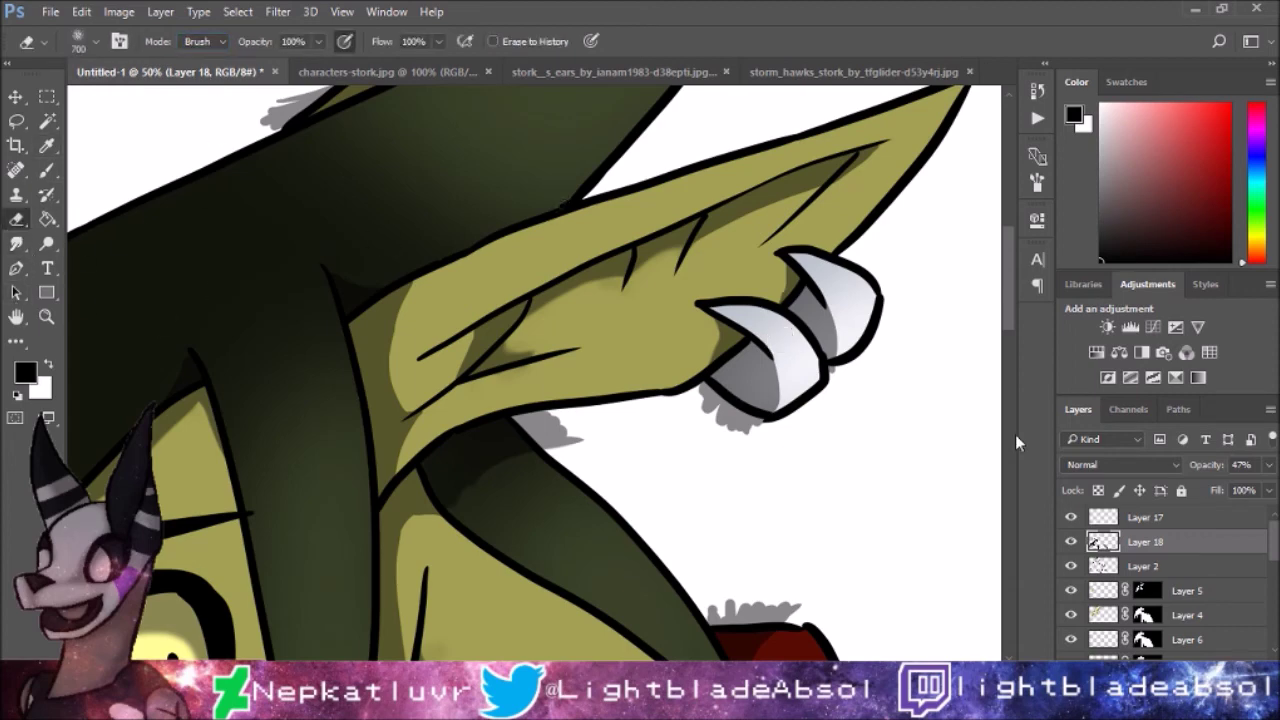
{"action": "left_click_drag", "start_coordinate": [789, 369], "coordinate": [766, 415]}
{"action": "left_click_drag", "start_coordinate": [846, 326], "coordinate": [828, 344]}
{"action": "mouse_move", "coordinate": [555, 313]}
{"action": "left_mouse_down"}
{"action": "mouse_move", "coordinate": [631, 285]}
{"action": "mouse_move", "coordinate": [587, 287]}
{"action": "mouse_move", "coordinate": [668, 260]}
{"action": "mouse_move", "coordinate": [514, 370]}
{"action": "mouse_move", "coordinate": [790, 195]}
{"action": "left_mouse_up"}
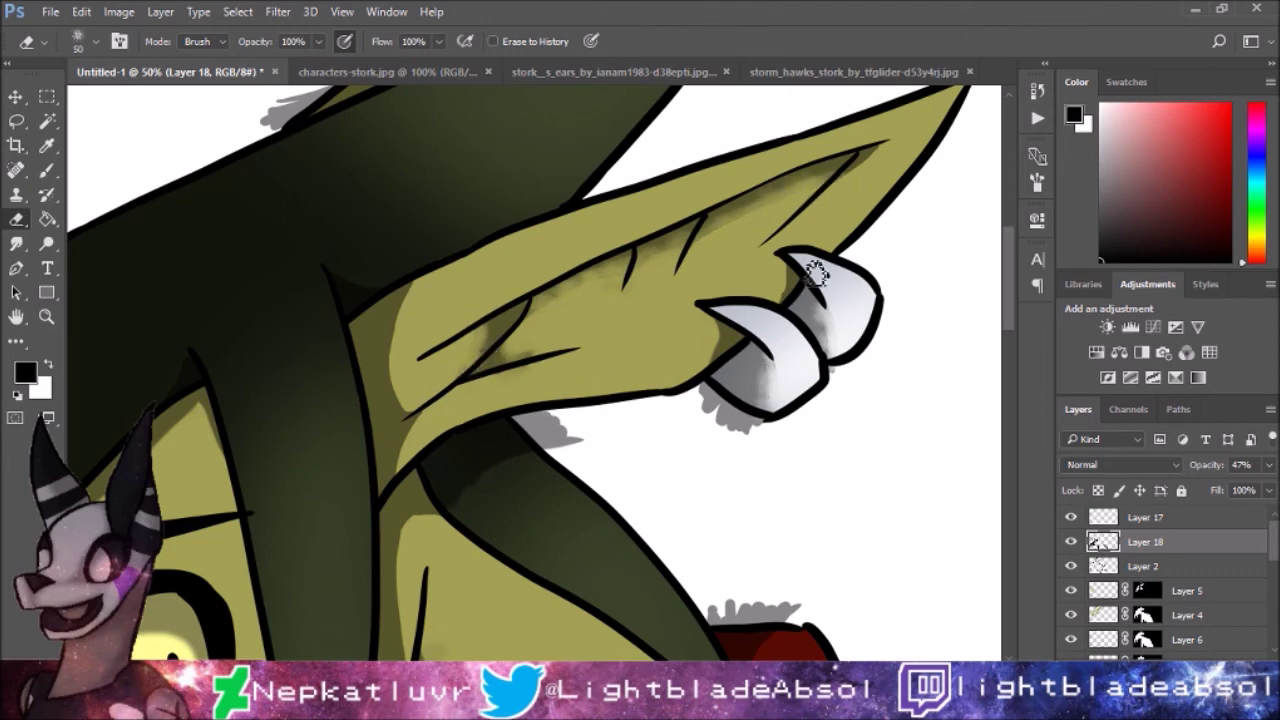
Step: Erase along the shadow edges on the neck, eye and face beside the hair to soften them
{"action": "scroll", "coordinate": [518, 472], "scroll_direction": "down", "scroll_amount": 5}
{"action": "mouse_move", "coordinate": [466, 257]}
{"action": "left_mouse_down"}
{"action": "mouse_move", "coordinate": [712, 387]}
{"action": "mouse_move", "coordinate": [486, 271]}
{"action": "left_mouse_up"}
{"action": "scroll", "coordinate": [555, 320], "scroll_direction": "left", "scroll_amount": 5}
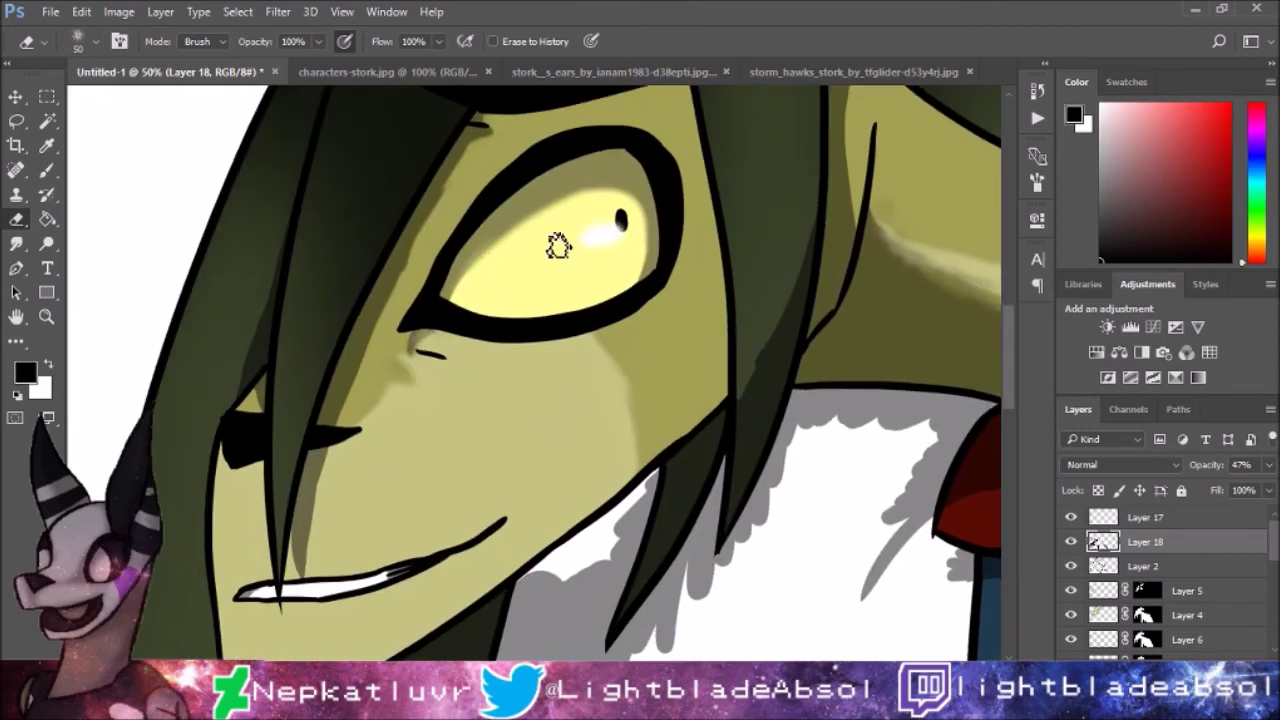
{"action": "left_click_drag", "start_coordinate": [560, 246], "coordinate": [743, 402]}
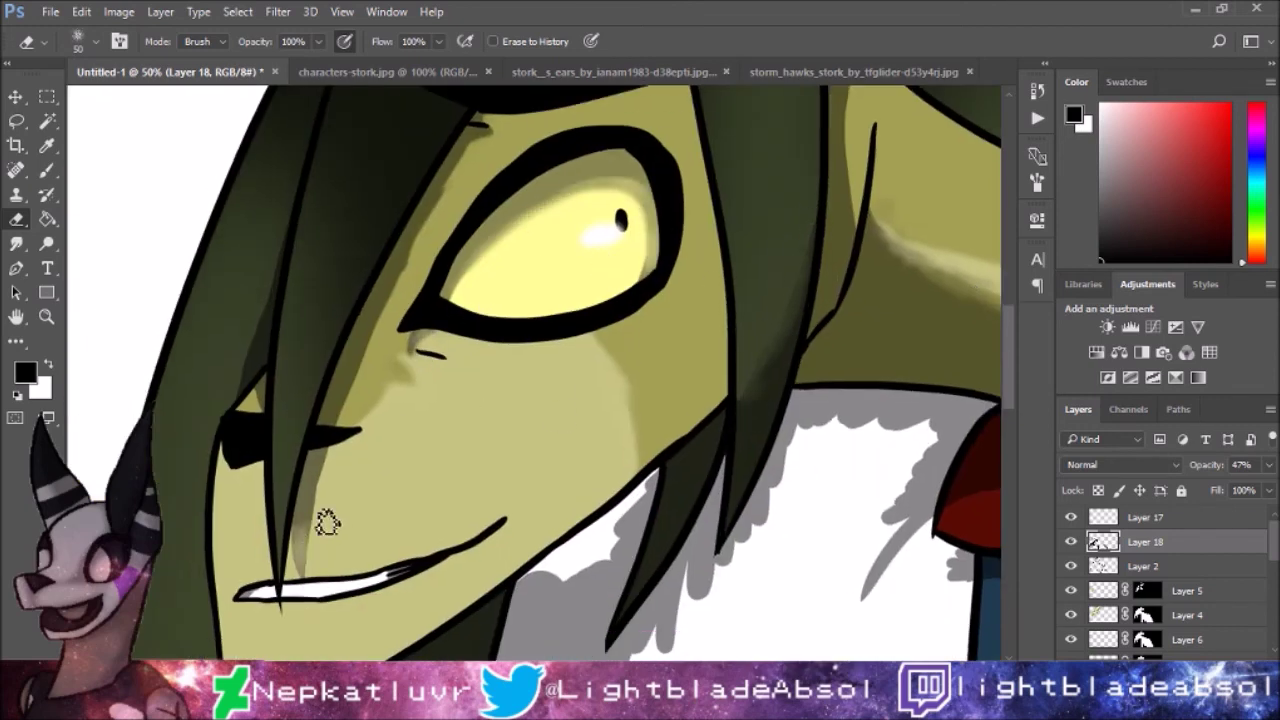
{"action": "mouse_move", "coordinate": [417, 686]}
{"action": "left_mouse_down"}
{"action": "mouse_move", "coordinate": [787, 250]}
{"action": "mouse_move", "coordinate": [705, 169]}
{"action": "left_mouse_up"}
Step: Soften the shadow edges under the forehead hair and at the bases of both ears with the eraser
{"action": "scroll", "coordinate": [457, 323], "scroll_direction": "up", "scroll_amount": 5}
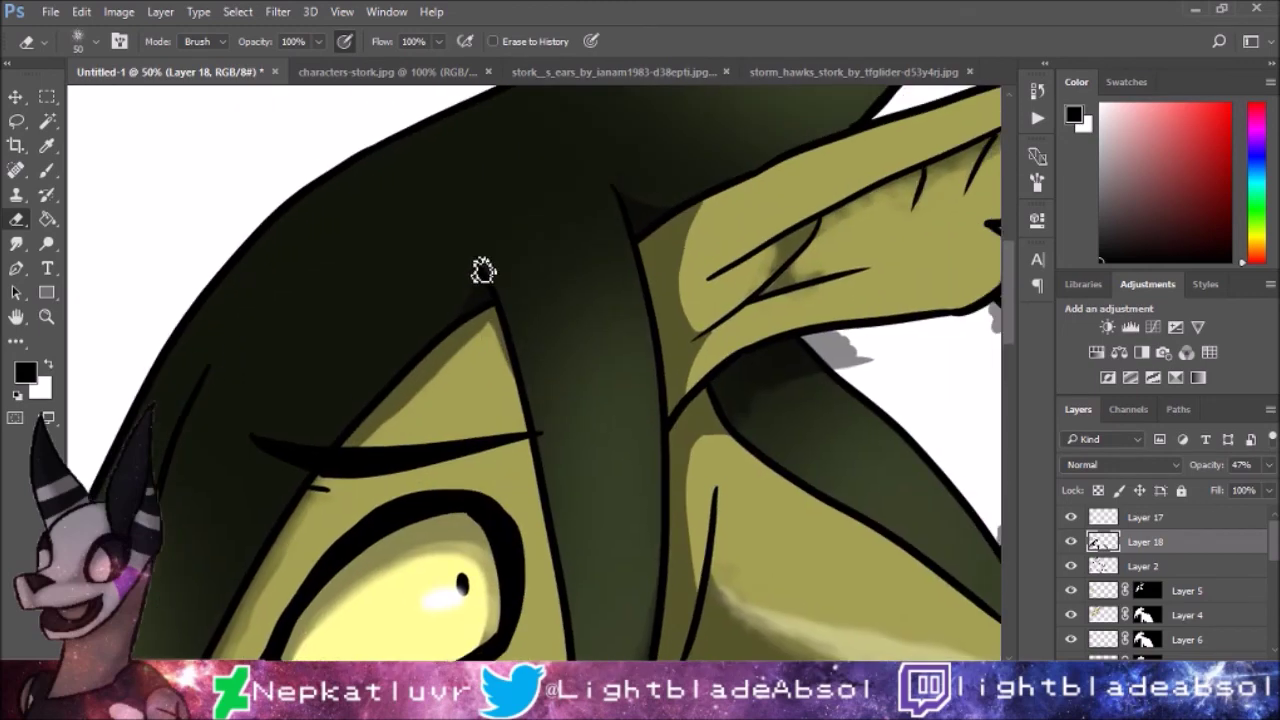
{"action": "scroll", "coordinate": [690, 450], "scroll_direction": "up", "scroll_amount": 5}
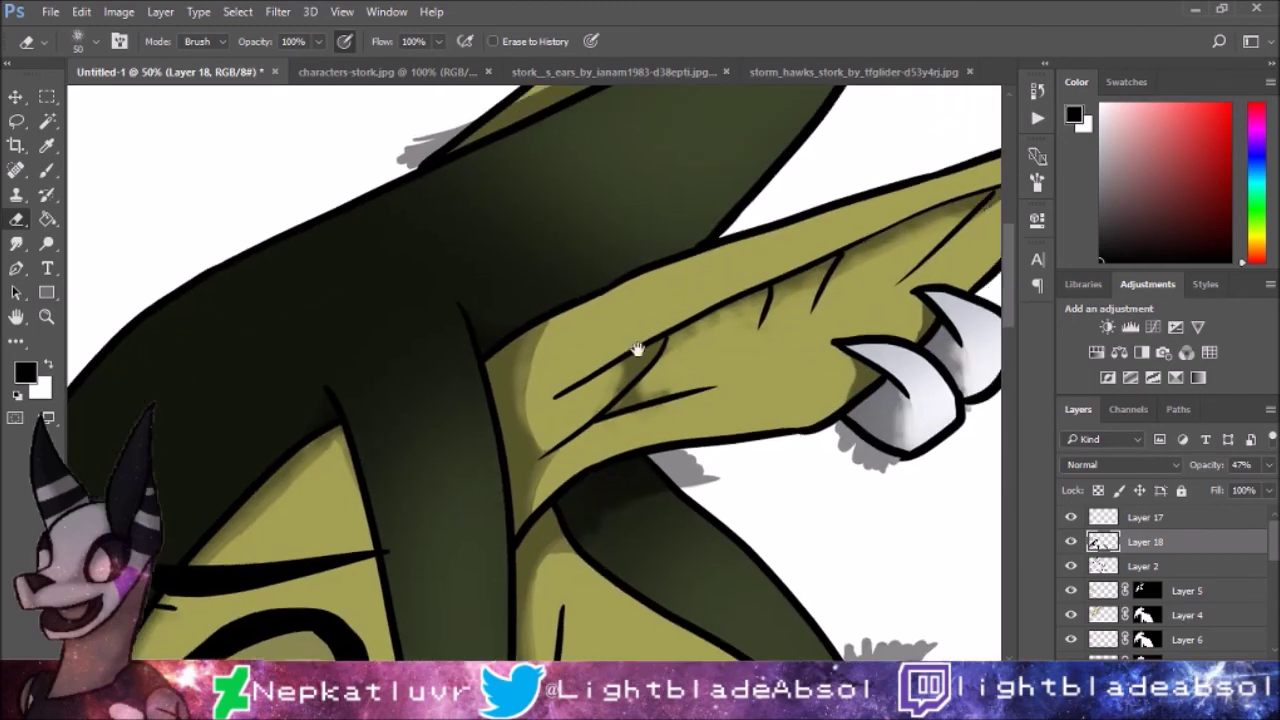
{"action": "scroll", "coordinate": [876, 280], "scroll_direction": "down", "scroll_amount": 2}
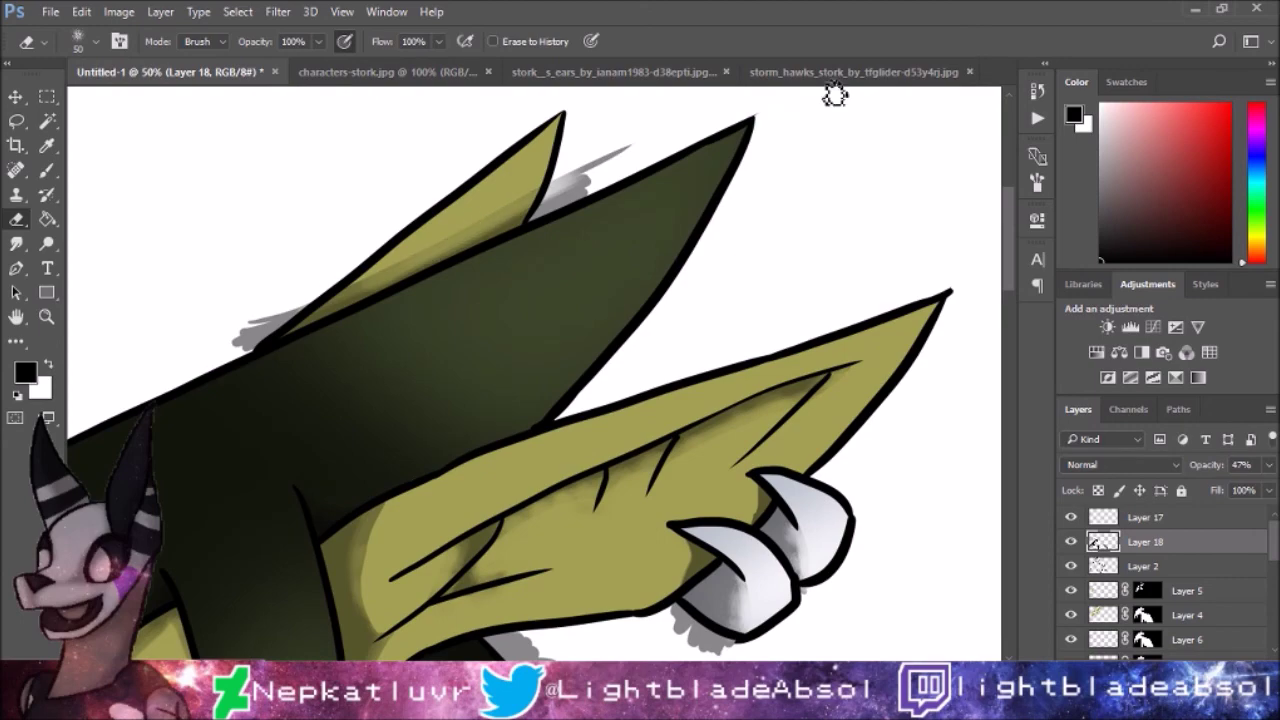
{"action": "scroll", "coordinate": [756, 481], "scroll_direction": "down", "scroll_amount": 2}
Step: Erase along the shadow edges on the collar, jacket, chest plate and sleeves to soften them
{"action": "left_click_drag", "start_coordinate": [756, 481], "coordinate": [666, 88]}
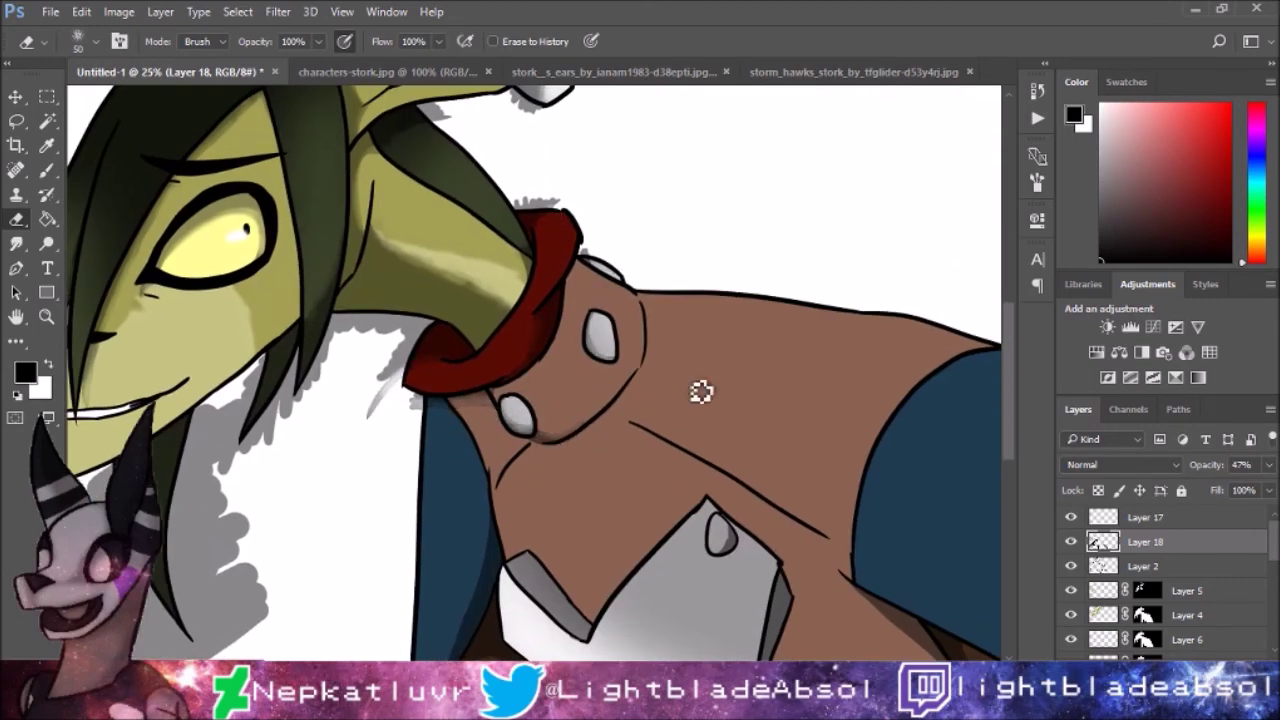
{"action": "left_click_drag", "start_coordinate": [603, 429], "coordinate": [791, 245]}
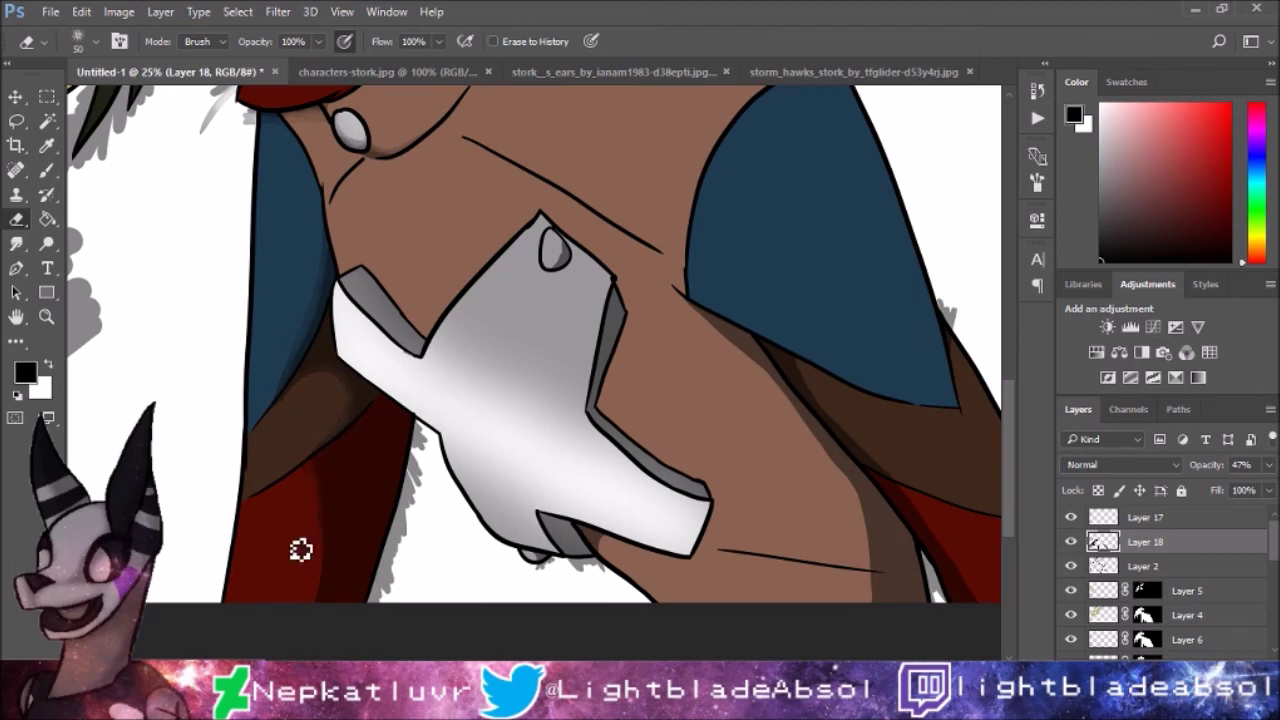
{"action": "left_click_drag", "start_coordinate": [829, 383], "coordinate": [539, 308]}
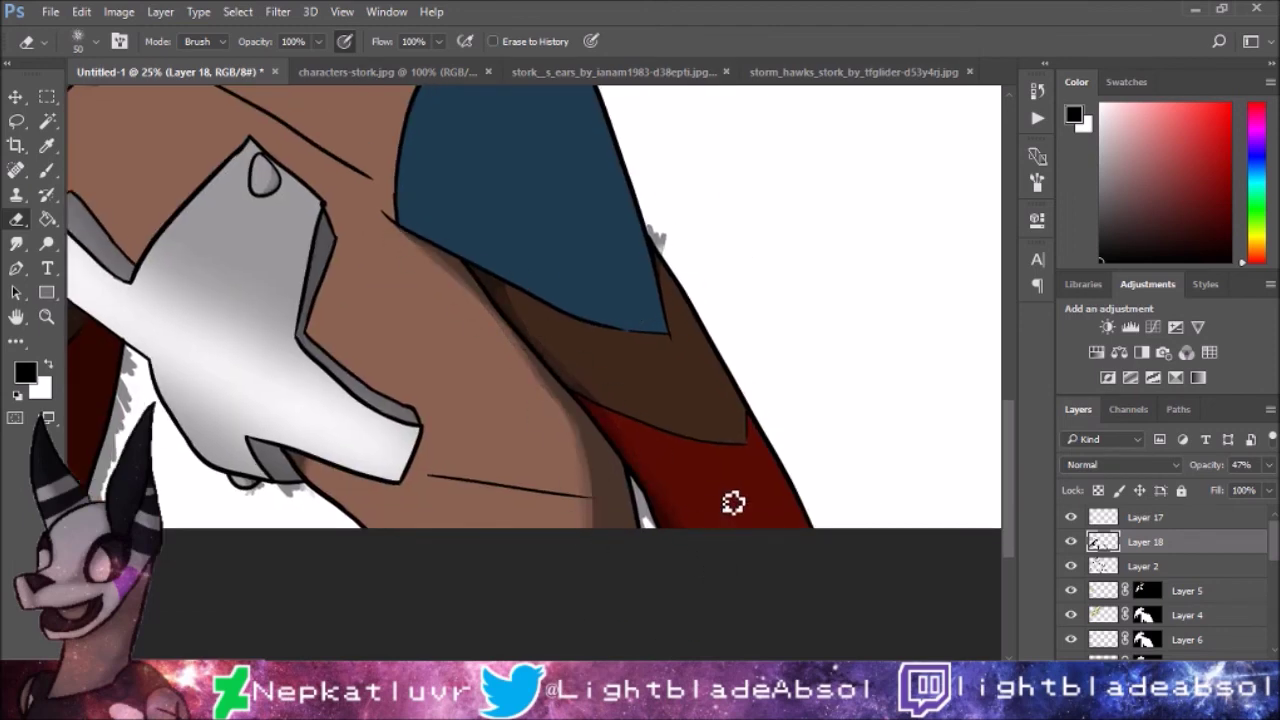
Step: Mask Layer 18 to the character's silhouette and set its opacity to 53%
{"action": "key", "text": "ctrl+minus"}
{"action": "key", "text": "ctrl+minus"}
{"action": "left_click", "coordinate": [1097, 650]}
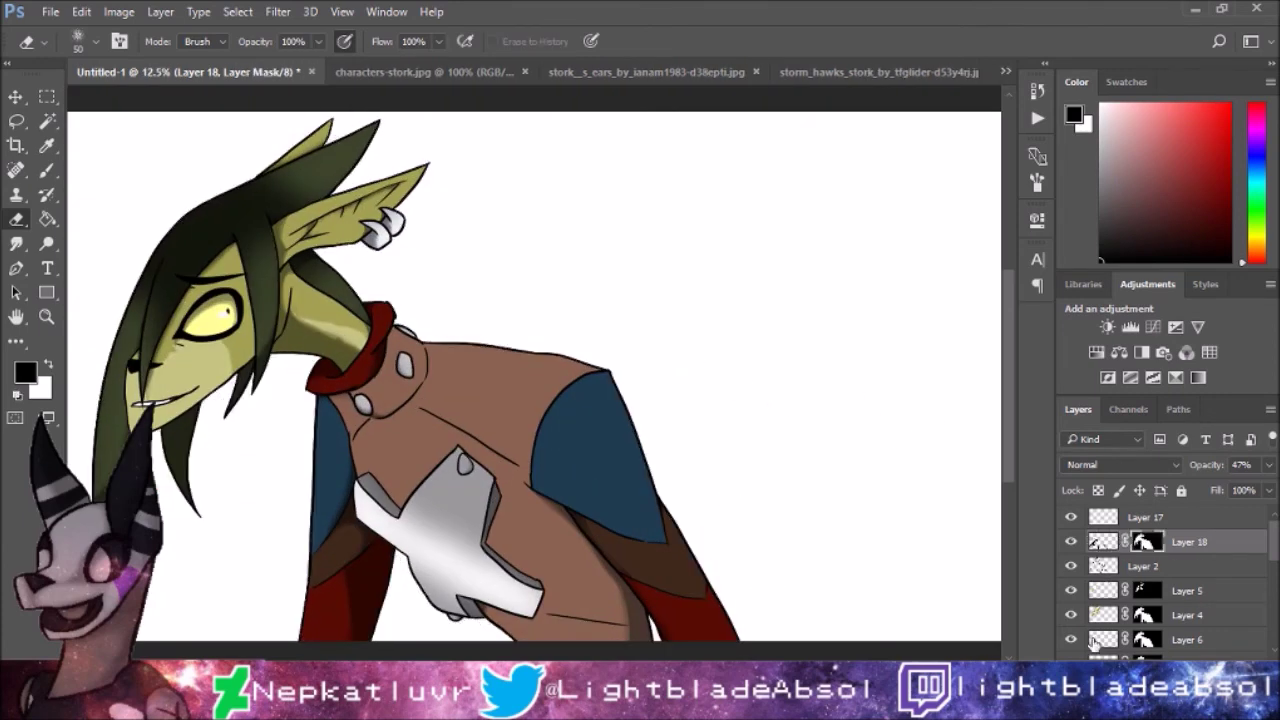
{"action": "left_click", "coordinate": [1106, 541]}
{"action": "left_click_drag", "start_coordinate": [1207, 465], "coordinate": [1230, 487]}
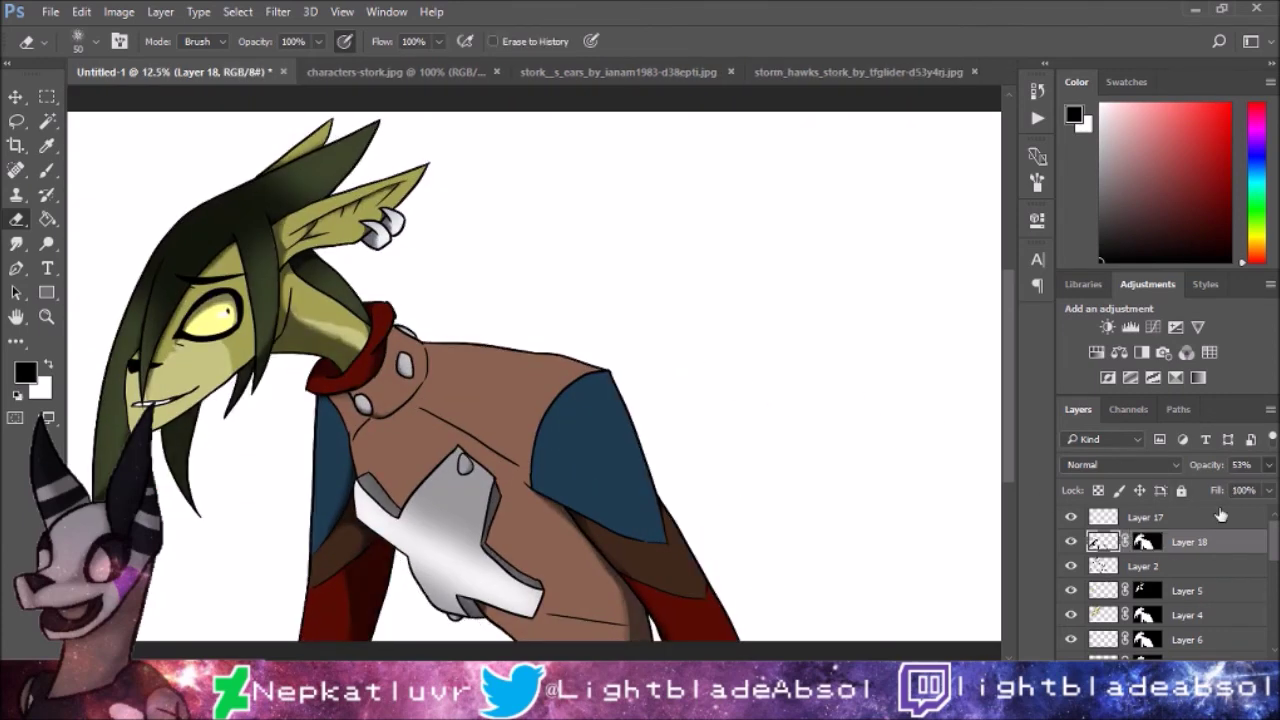
Step: Paint broad white highlights along the hair, ears, back, chest and sleeves on a new layer above Layer 18, and blur them
{"action": "key", "text": "ctrl+shift+alt+n"}
{"action": "key", "text": "b"}
{"action": "key", "text": "x"}
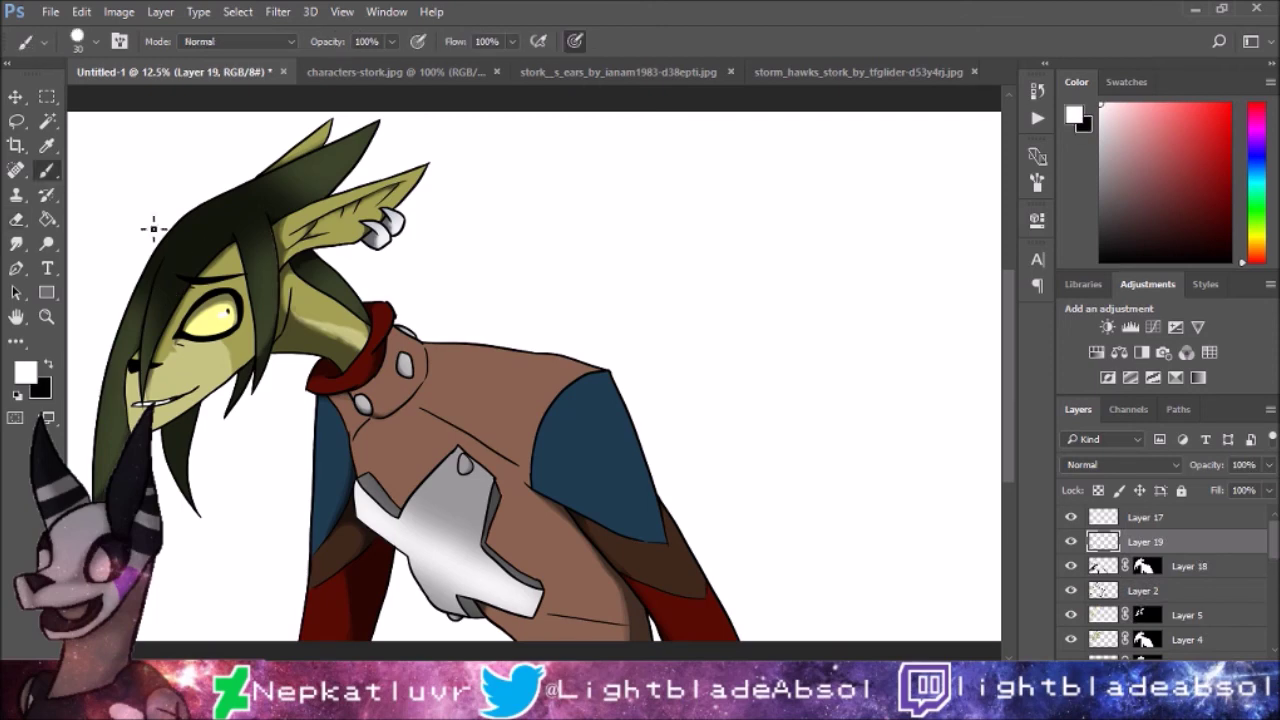
{"action": "mouse_move", "coordinate": [410, 257]}
{"action": "left_mouse_down"}
{"action": "mouse_move", "coordinate": [270, 166]}
{"action": "mouse_move", "coordinate": [78, 378]}
{"action": "mouse_move", "coordinate": [150, 320]}
{"action": "mouse_move", "coordinate": [196, 368]}
{"action": "left_mouse_up"}
{"action": "key", "text": "ctrl+z"}
{"action": "mouse_move", "coordinate": [414, 314]}
{"action": "left_mouse_down"}
{"action": "mouse_move", "coordinate": [491, 337]}
{"action": "mouse_move", "coordinate": [537, 409]}
{"action": "mouse_move", "coordinate": [530, 450]}
{"action": "left_mouse_up"}
{"action": "left_click_drag", "start_coordinate": [318, 410], "coordinate": [305, 625]}
{"action": "left_click_drag", "start_coordinate": [425, 625], "coordinate": [400, 525]}
{"action": "left_click_drag", "start_coordinate": [505, 630], "coordinate": [595, 635]}
{"action": "key", "text": "ctrl+z"}
{"action": "mouse_move", "coordinate": [390, 470]}
{"action": "left_mouse_down"}
{"action": "mouse_move", "coordinate": [451, 331]}
{"action": "mouse_move", "coordinate": [503, 400]}
{"action": "left_mouse_up"}
{"action": "left_click_drag", "start_coordinate": [420, 400], "coordinate": [485, 465]}
{"action": "mouse_move", "coordinate": [700, 480]}
{"action": "left_mouse_down"}
{"action": "mouse_move", "coordinate": [654, 489]}
{"action": "mouse_move", "coordinate": [734, 620]}
{"action": "left_mouse_up"}
{"action": "left_click", "coordinate": [318, 128]}
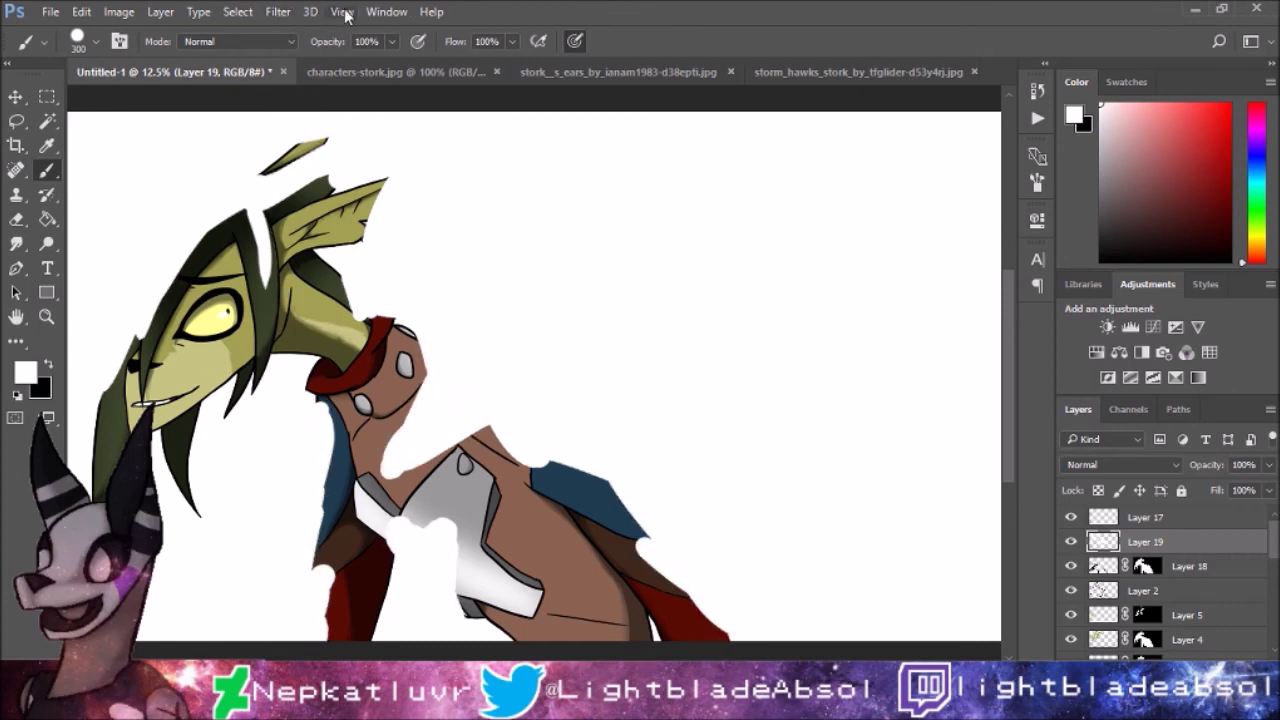
{"action": "key", "text": "ctrl+f"}
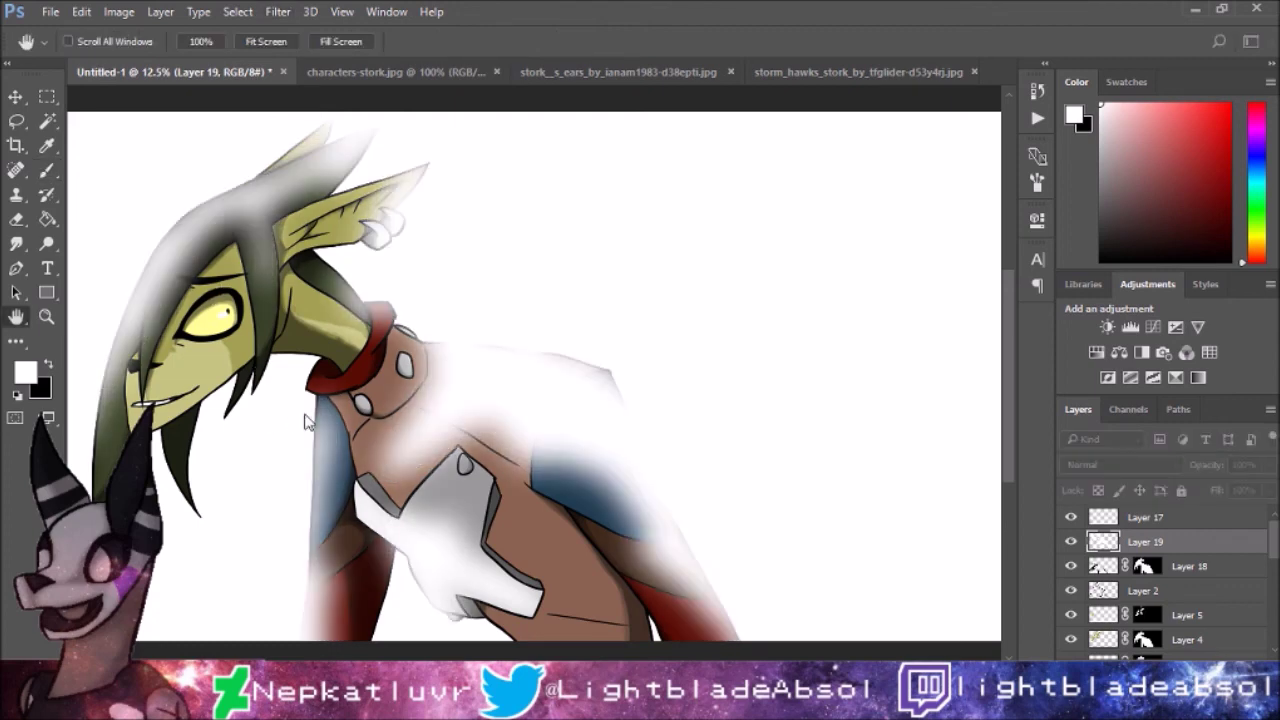
Step: Mask Layer 19 to the character's silhouette and set its opacity to 39%
{"action": "left_click_drag", "start_coordinate": [1148, 578], "coordinate": [1145, 541]}
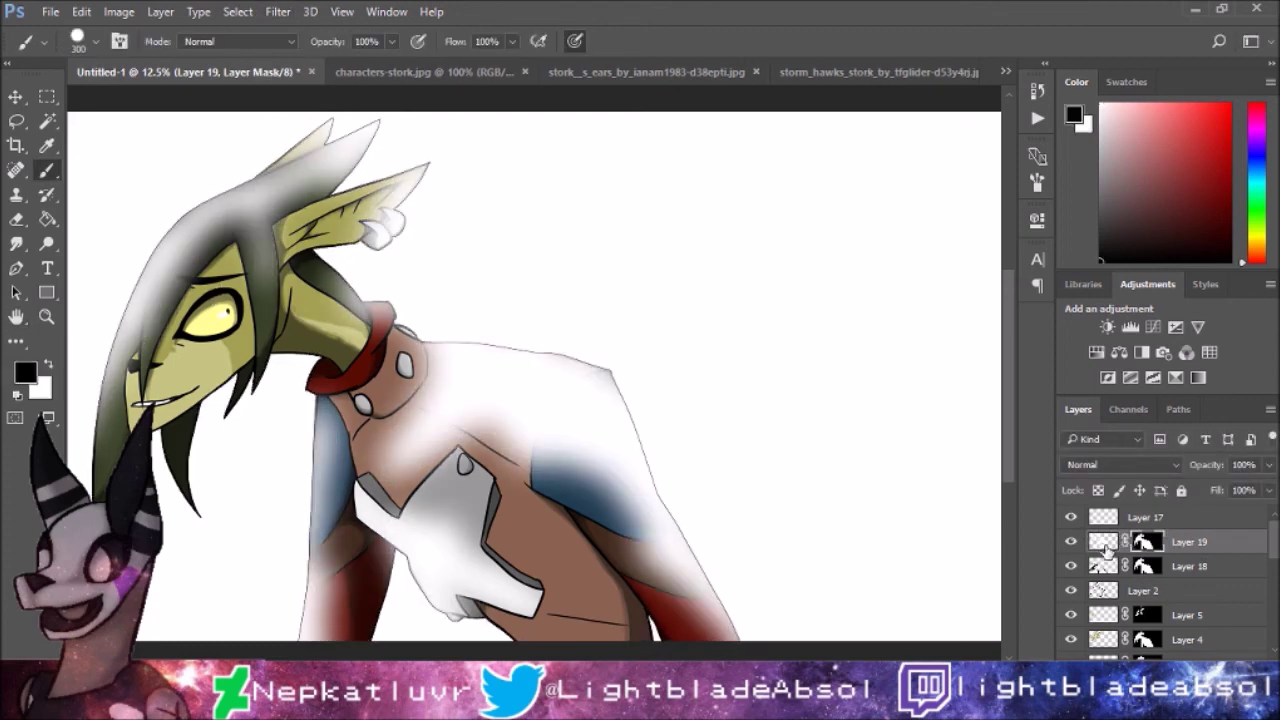
{"action": "left_click_drag", "start_coordinate": [1210, 464], "coordinate": [1211, 485]}
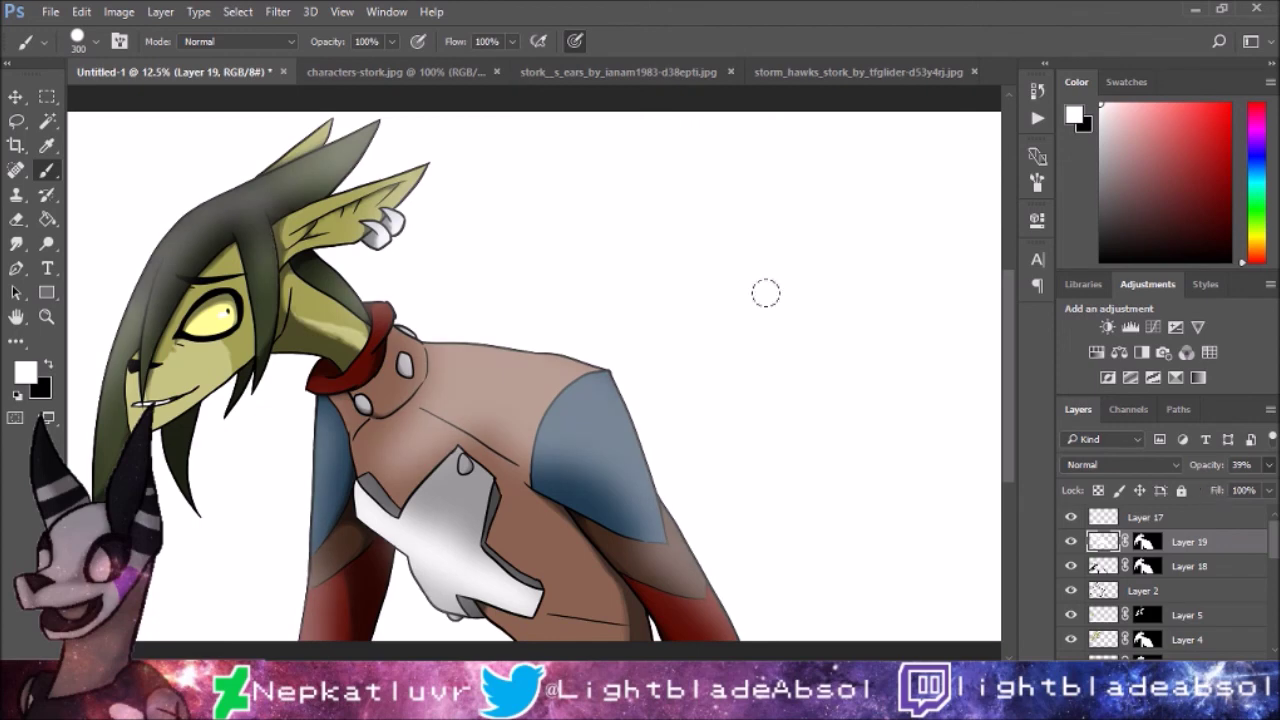
Step: Break up the white highlights on the hair, jacket and sleeves with a textured eraser at size 500
{"action": "key", "text": "e"}
{"action": "mouse_move", "coordinate": [165, 160]}
{"action": "left_mouse_down"}
{"action": "mouse_move", "coordinate": [145, 262]}
{"action": "mouse_move", "coordinate": [384, 344]}
{"action": "mouse_move", "coordinate": [603, 549]}
{"action": "mouse_move", "coordinate": [365, 540]}
{"action": "left_mouse_up"}
{"action": "key", "text": "bracketleft"}
{"action": "key", "text": "bracketleft"}
{"action": "key", "text": "bracketleft"}
{"action": "key", "text": "bracketleft"}
{"action": "key", "text": "bracketleft"}
{"action": "key", "text": "bracketleft"}
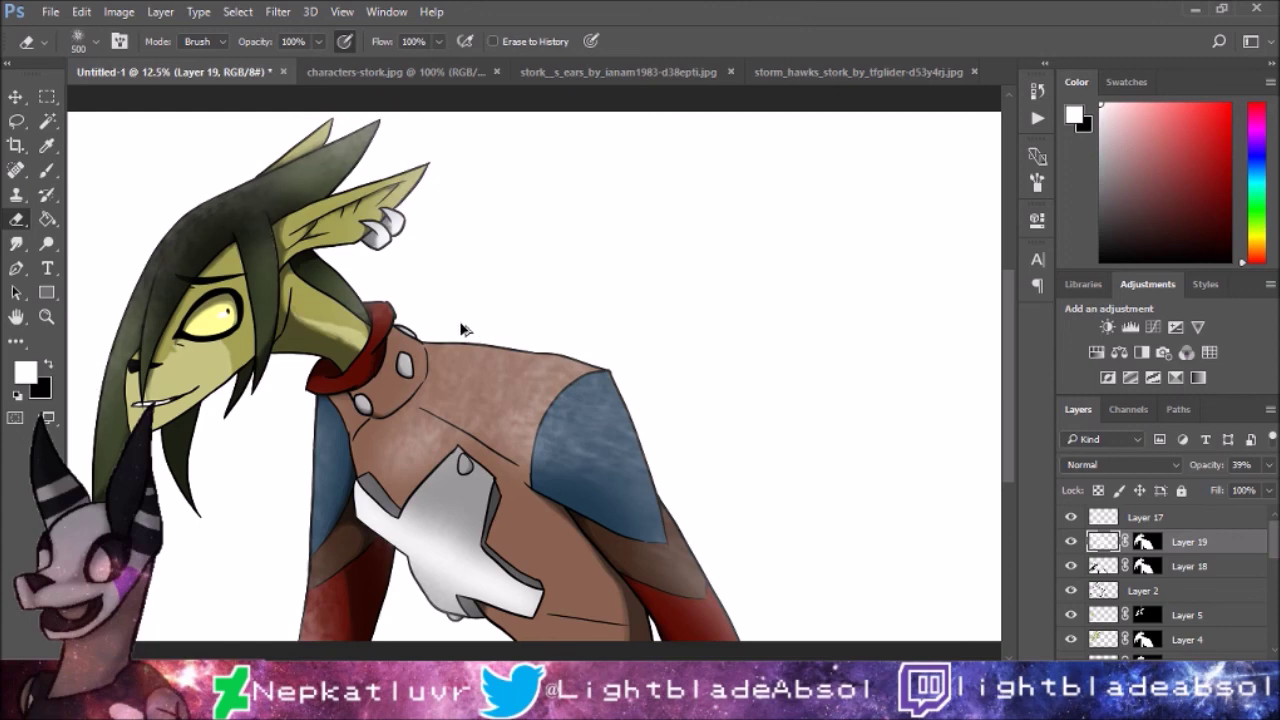
{"action": "mouse_move", "coordinate": [318, 540]}
{"action": "left_mouse_down"}
{"action": "mouse_move", "coordinate": [506, 254]}
{"action": "mouse_move", "coordinate": [680, 560]}
{"action": "mouse_move", "coordinate": [637, 580]}
{"action": "left_mouse_up"}
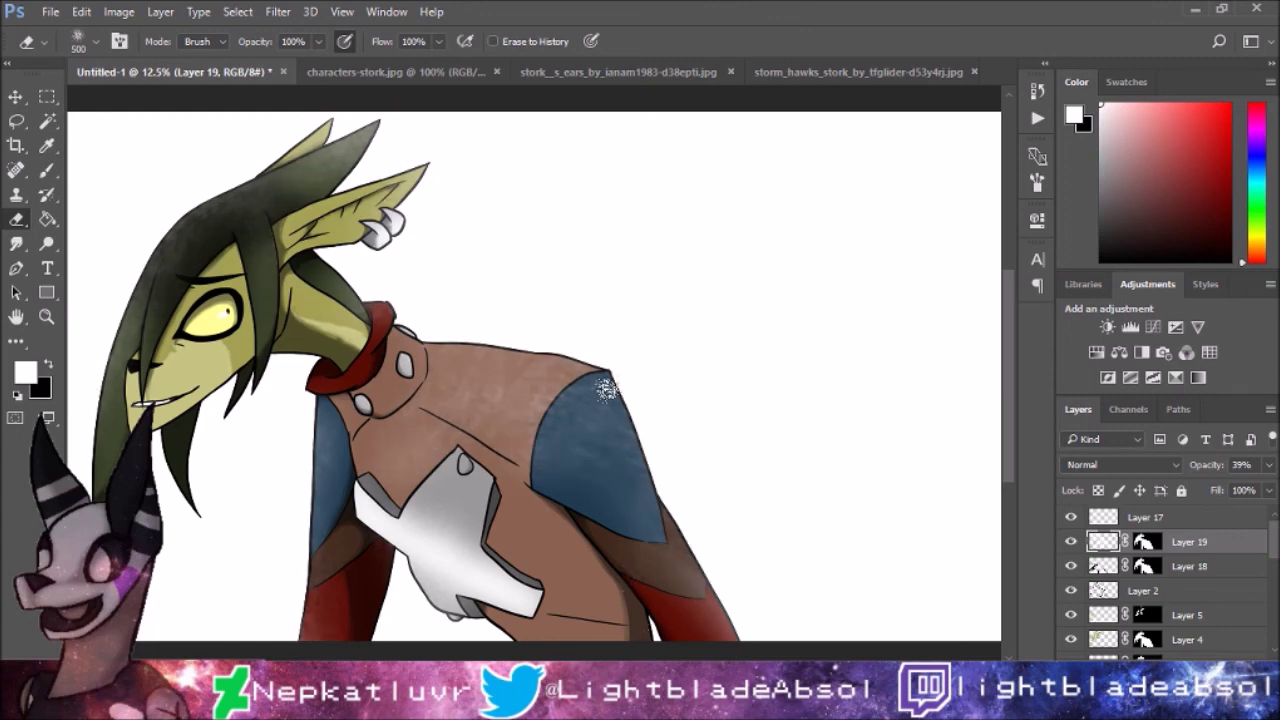
Step: Paint broad black shadows under the face, ear, neck, chest and arm on a new layer above Layer 2, and blur them
{"action": "left_click", "coordinate": [1196, 592]}
{"action": "key", "text": "ctrl+shift+alt+n"}
{"action": "key", "text": "x"}
{"action": "key", "text": "b"}
{"action": "mouse_move", "coordinate": [172, 555]}
{"action": "left_mouse_down"}
{"action": "mouse_move", "coordinate": [290, 335]}
{"action": "mouse_move", "coordinate": [405, 302]}
{"action": "left_mouse_up"}
{"action": "left_click_drag", "start_coordinate": [370, 520], "coordinate": [520, 625]}
{"action": "left_click_drag", "start_coordinate": [555, 475], "coordinate": [610, 630]}
{"action": "left_click_drag", "start_coordinate": [285, 200], "coordinate": [380, 255]}
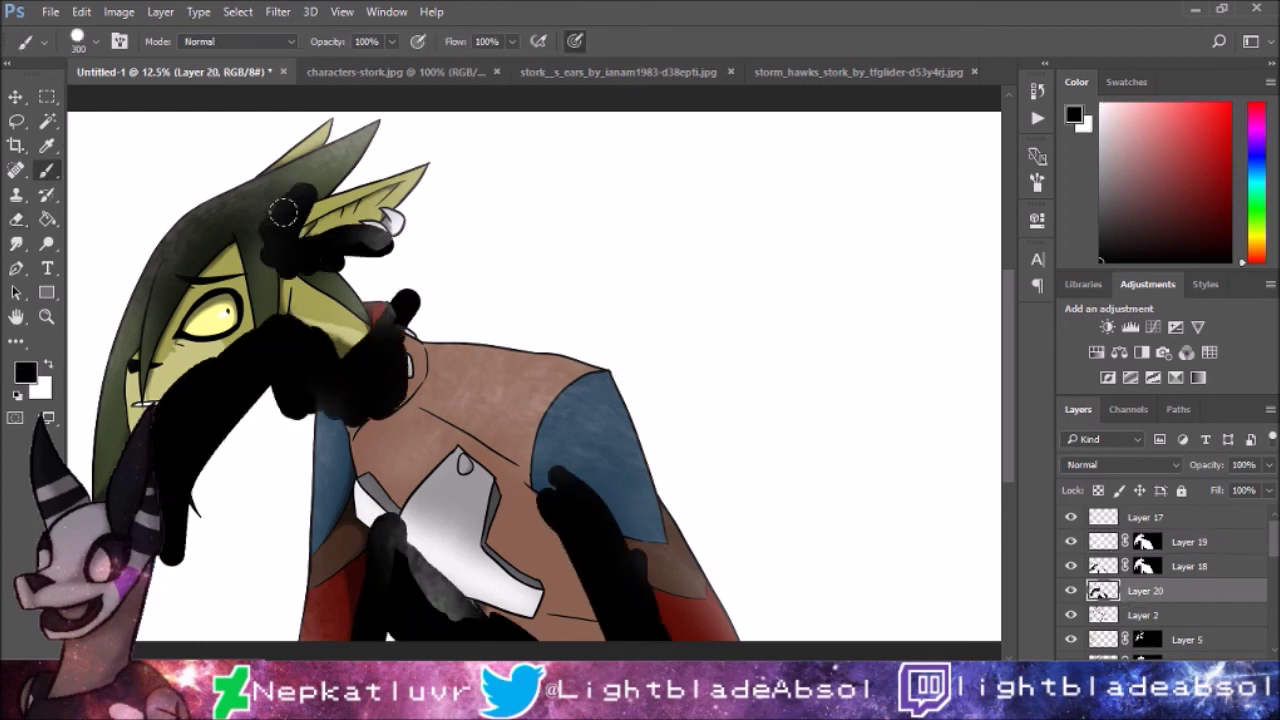
{"action": "left_click_drag", "start_coordinate": [300, 255], "coordinate": [425, 300]}
{"action": "key", "text": "ctrl+f"}
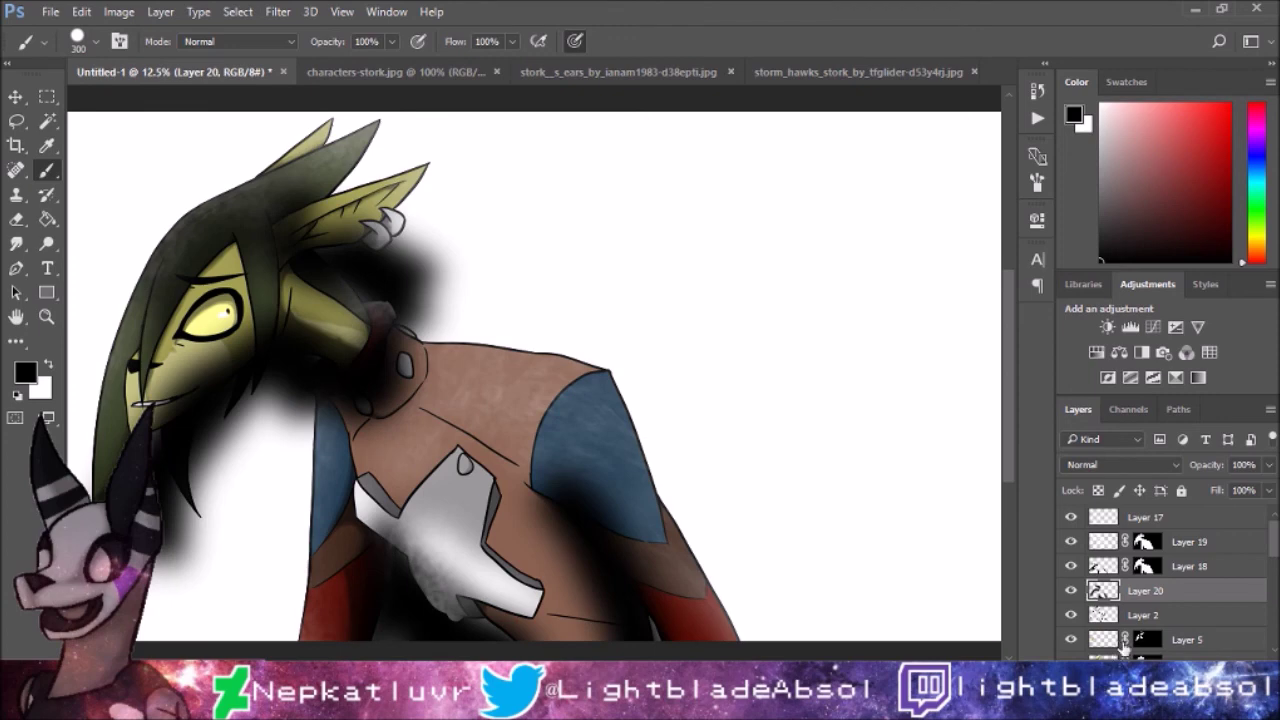
Step: Mask Layer 20 to the character's silhouette and set its opacity to 48%
{"action": "left_click_drag", "start_coordinate": [1145, 566], "coordinate": [1145, 590]}
{"action": "left_click_drag", "start_coordinate": [1268, 464], "coordinate": [1206, 488]}
Step: Erase over the blurred shadows near the arm and lower face with the textured eraser at size 500
{"action": "key", "text": "e"}
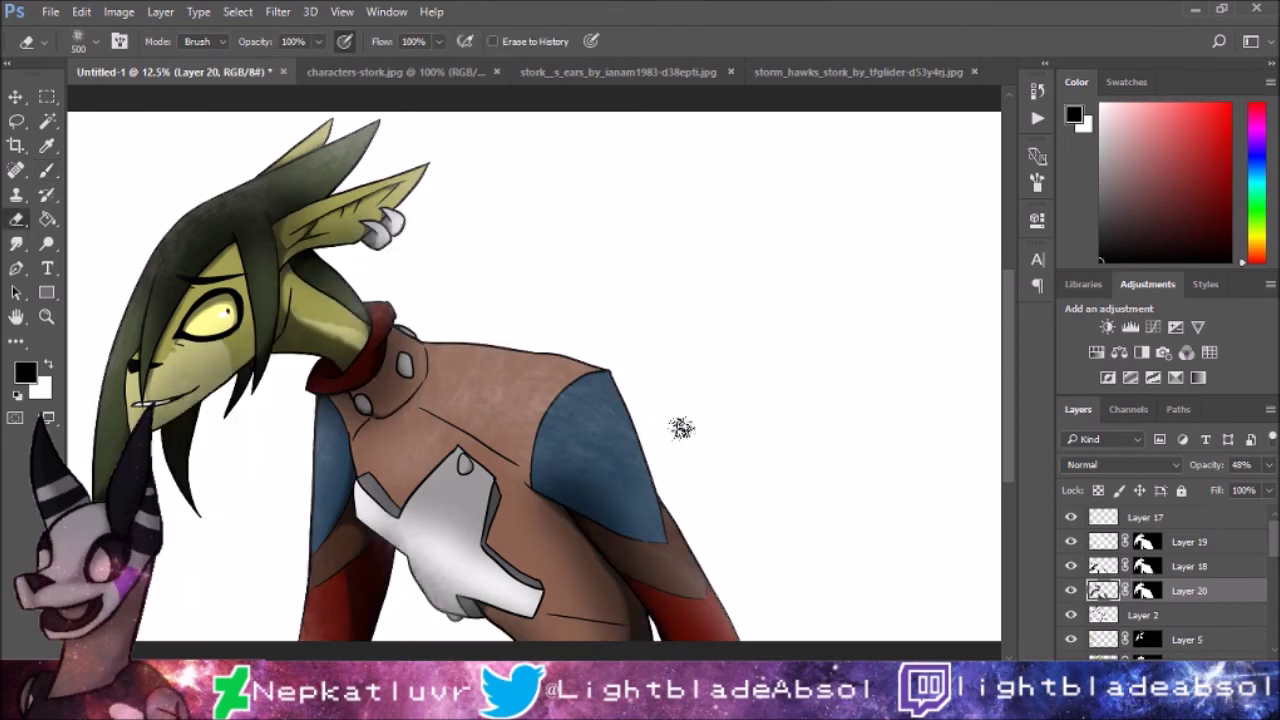
{"action": "left_click_drag", "start_coordinate": [585, 545], "coordinate": [612, 600]}
{"action": "left_click_drag", "start_coordinate": [286, 464], "coordinate": [88, 413]}
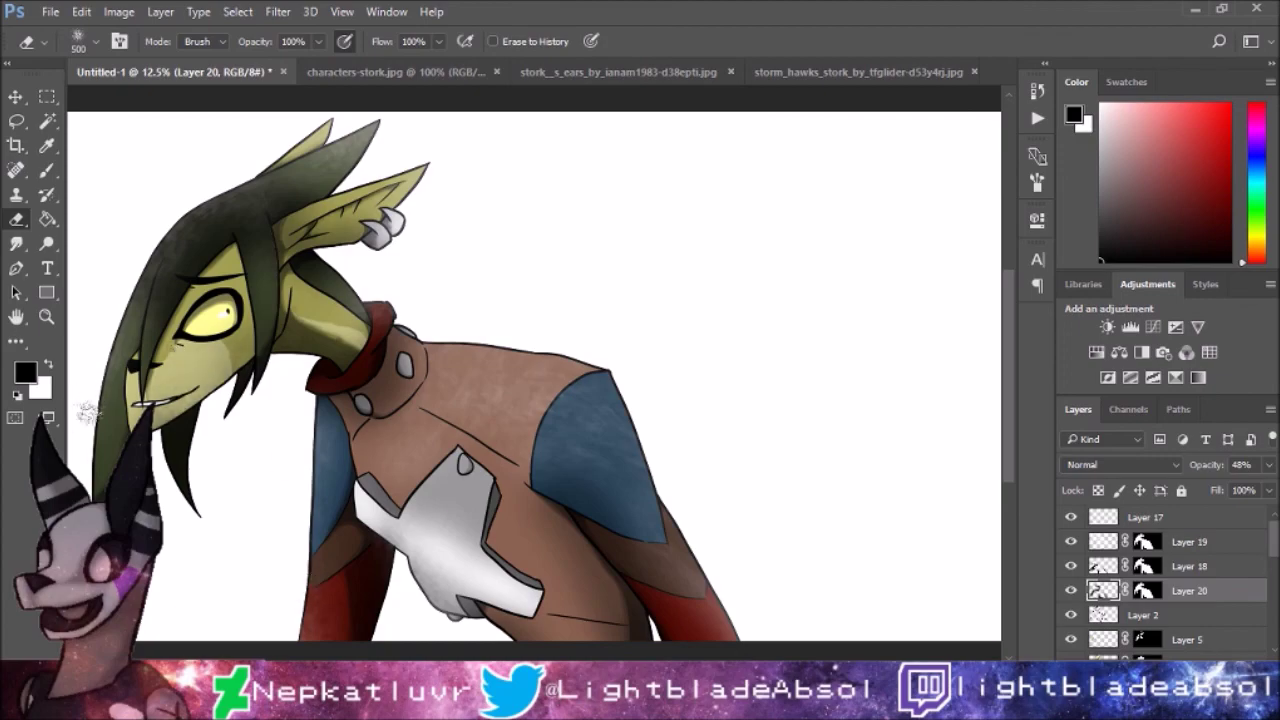